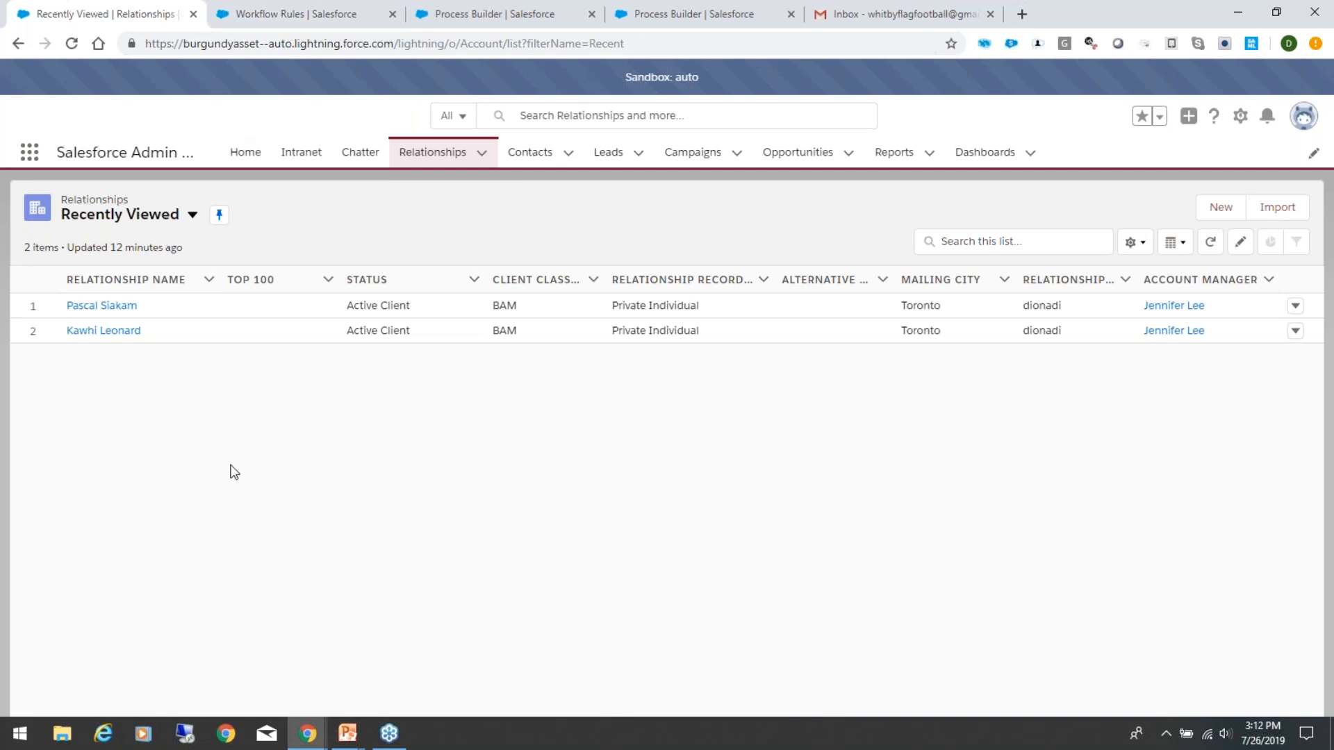
# Step: Open the second relationship in the Recently Viewed list and review its contact details
pyautogui.click(113, 333)
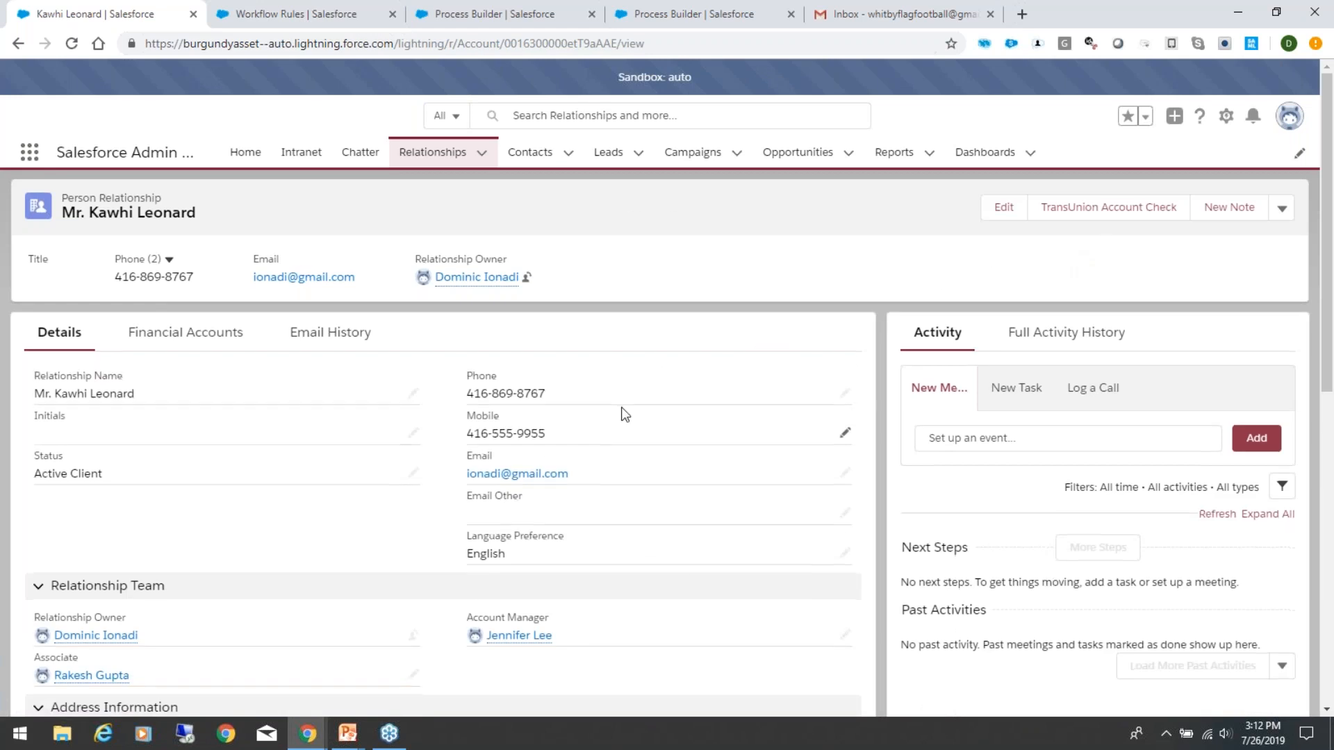
pyautogui.scroll(-1, 619, 413)
pyautogui.scroll(1, 601, 310)
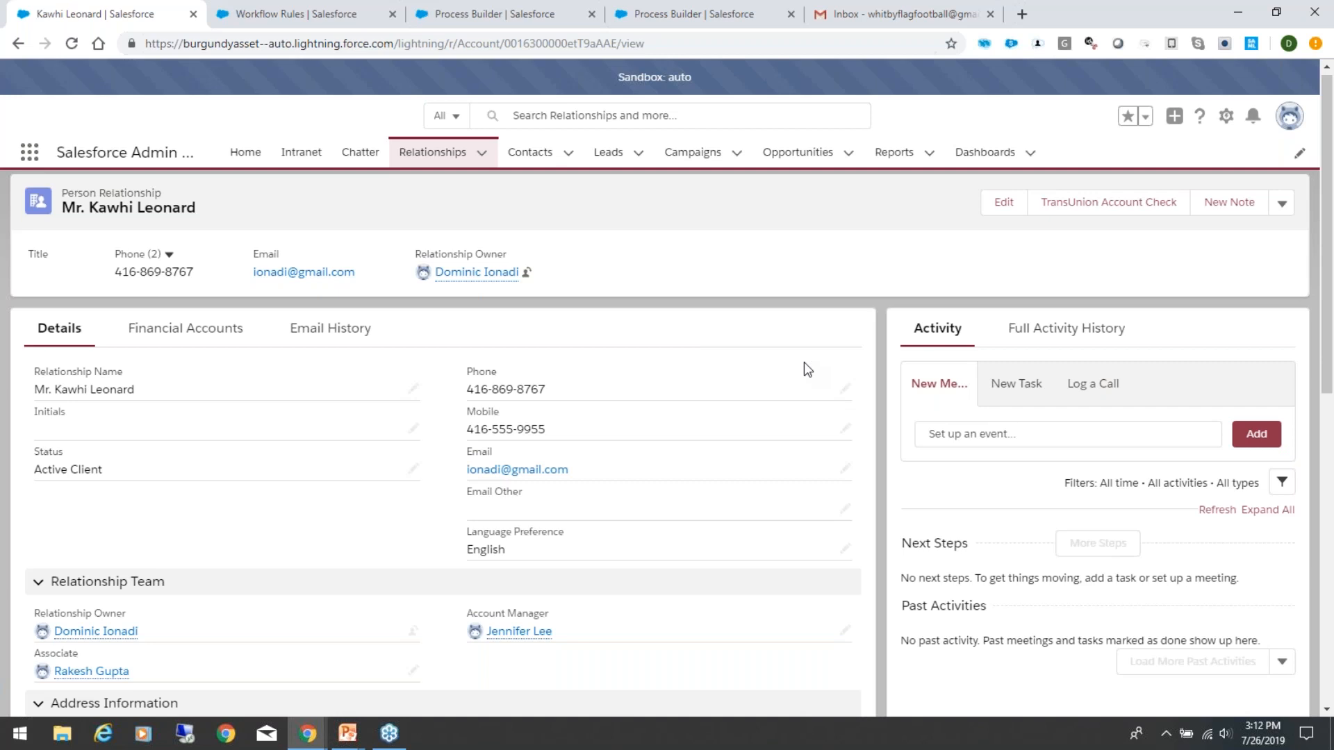
pyautogui.scroll(-1, 705, 512)
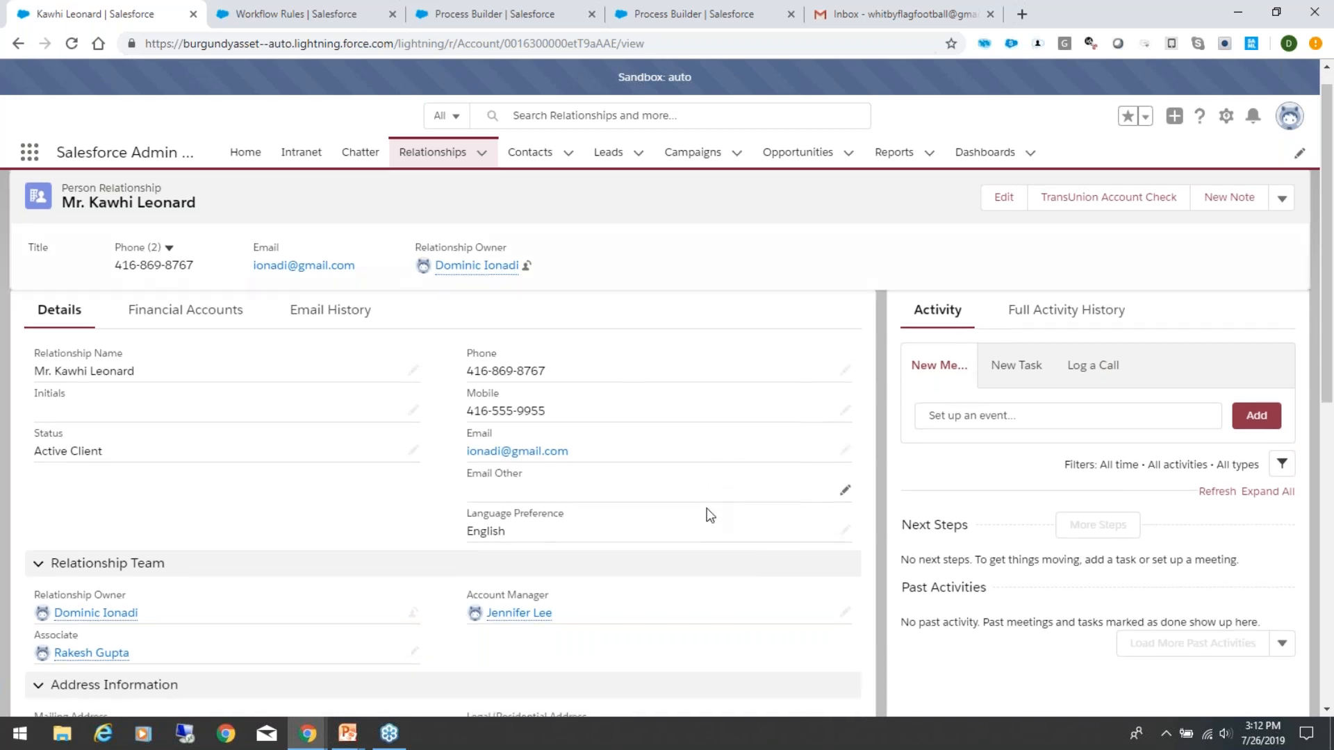
pyautogui.scroll(1, 452, 366)
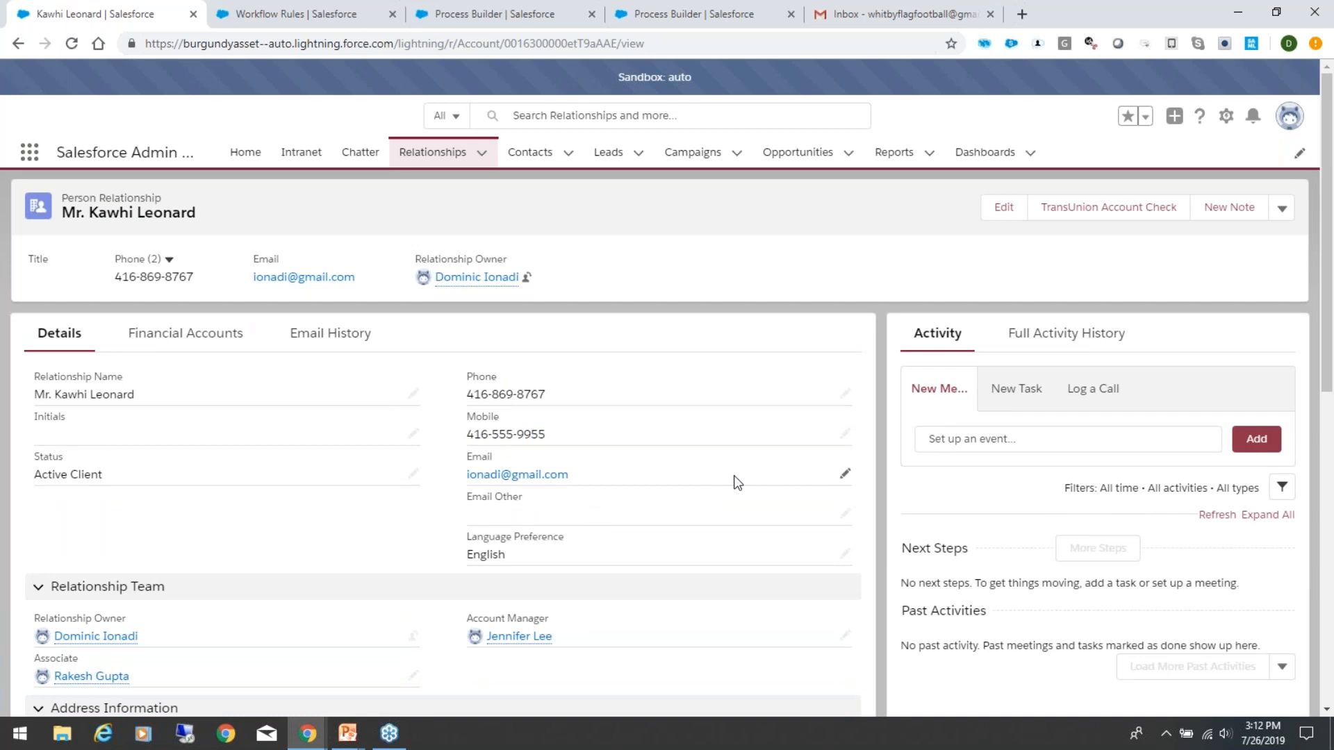
pyautogui.scroll(-5, 737, 482)
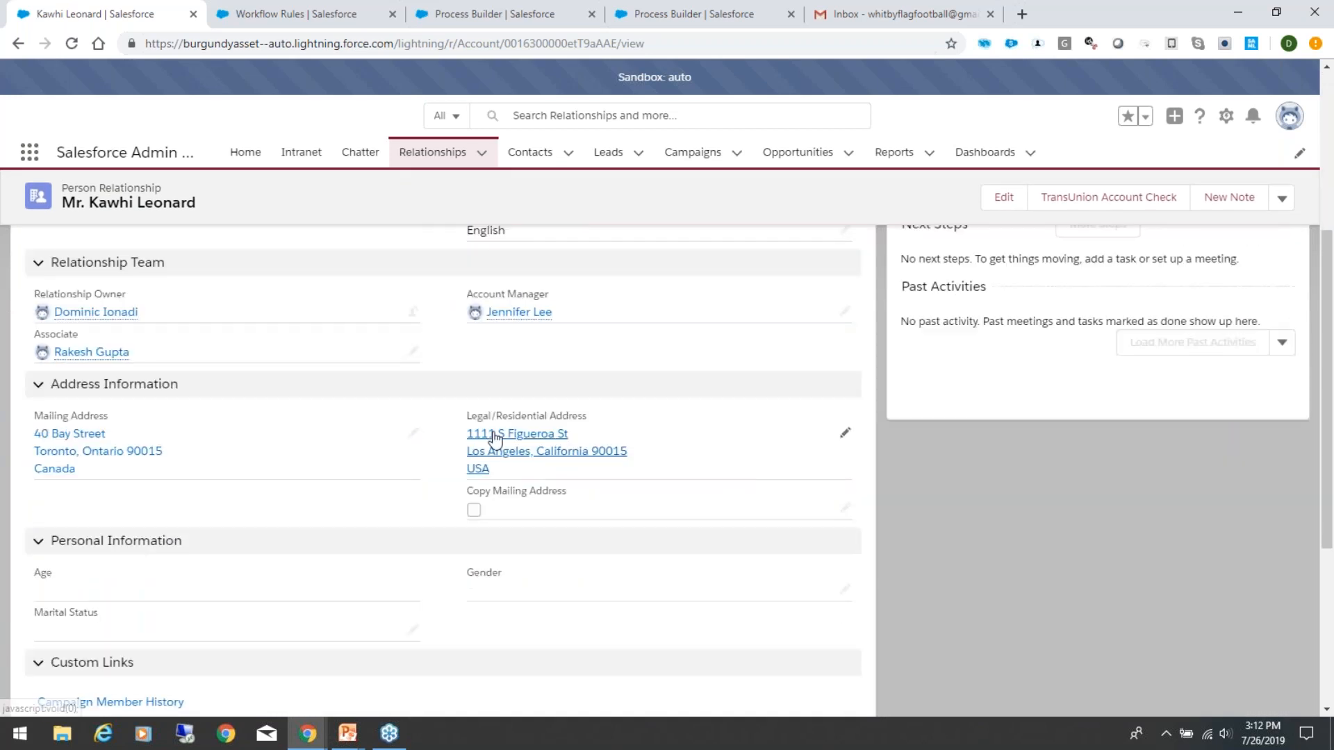
# Step: Edit the relationship's mailing street so it matches the street of the legal/residential address
pyautogui.click(414, 434)
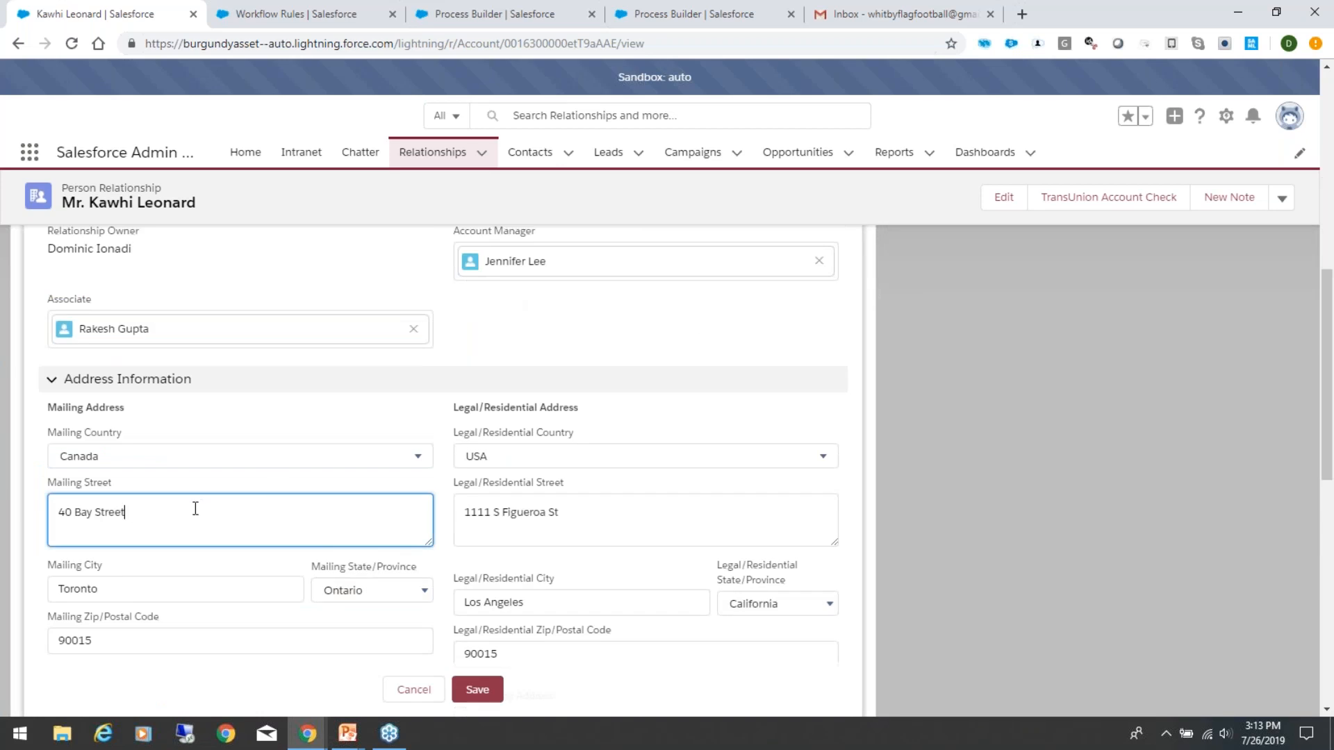
pyautogui.hotkey('ctrl', 'a')
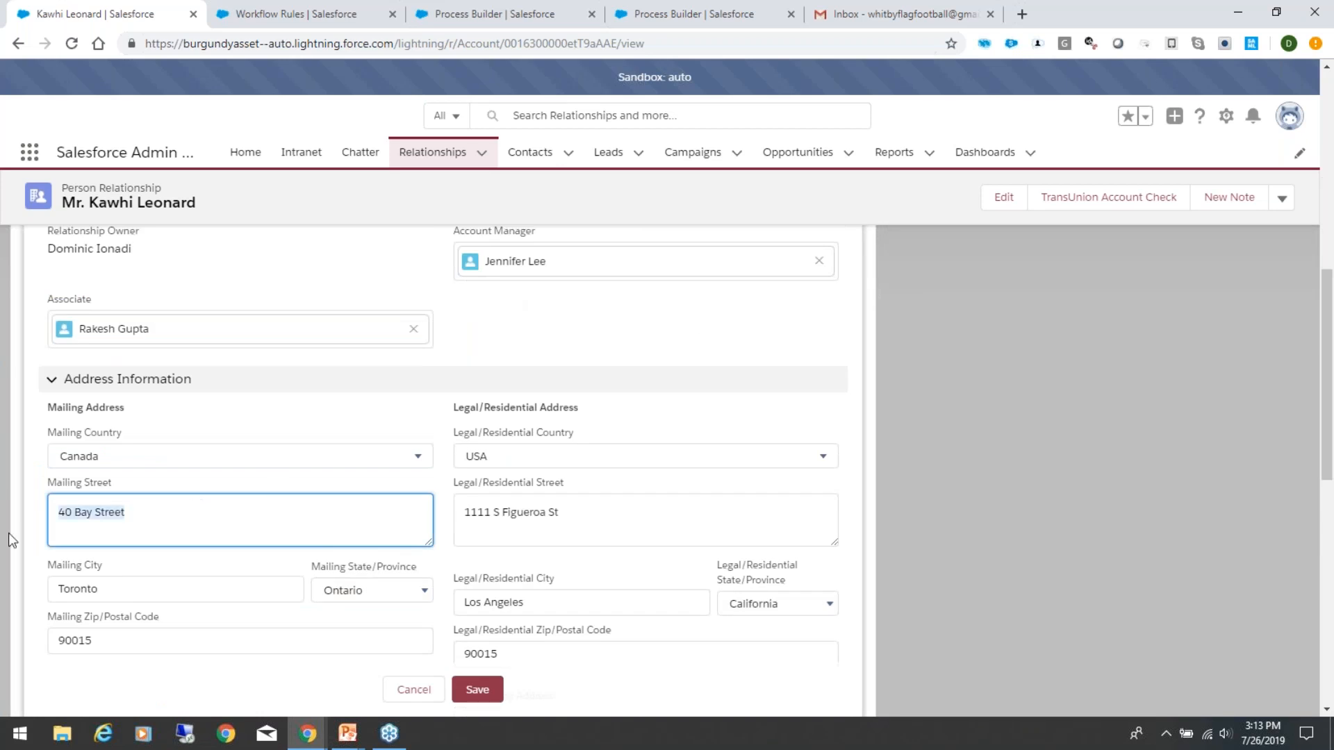
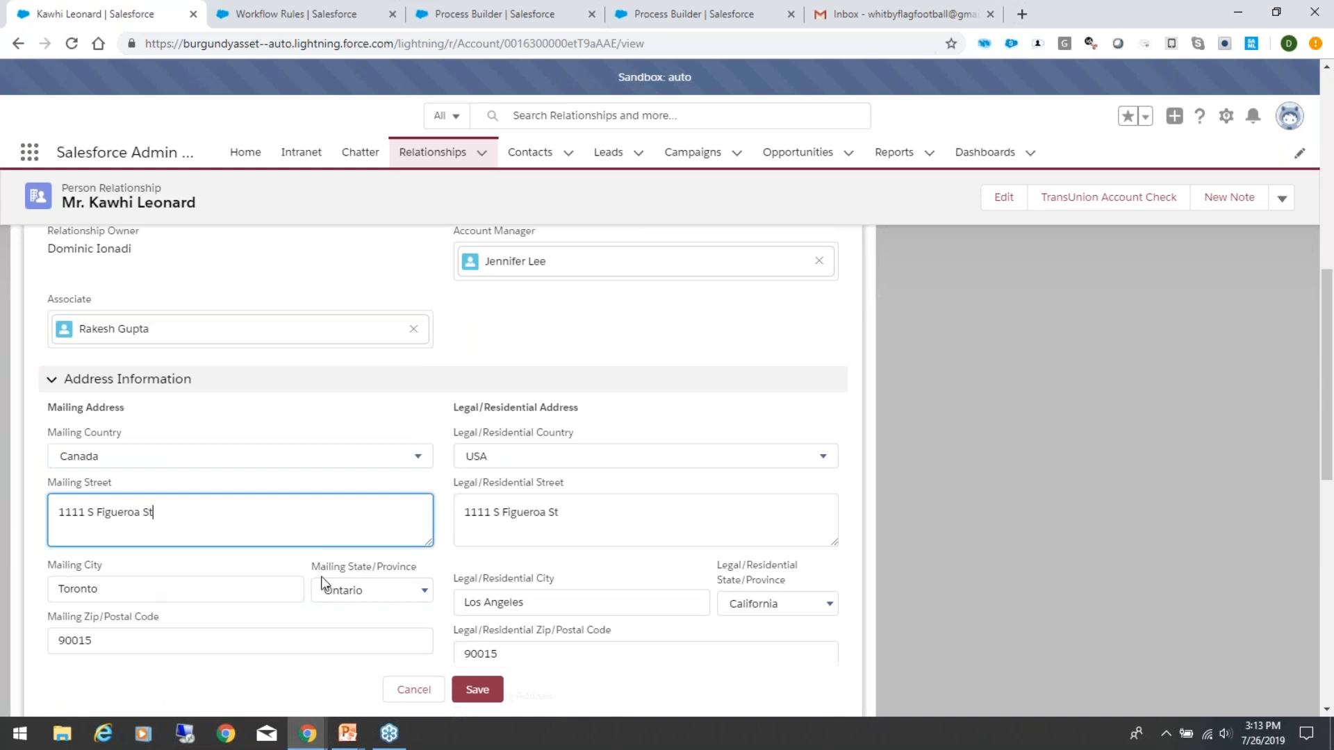
# Step: Set the mailing country to USA
pyautogui.click(123, 463)
pyautogui.click(123, 462)
pyautogui.click(123, 462)
pyautogui.write('us')
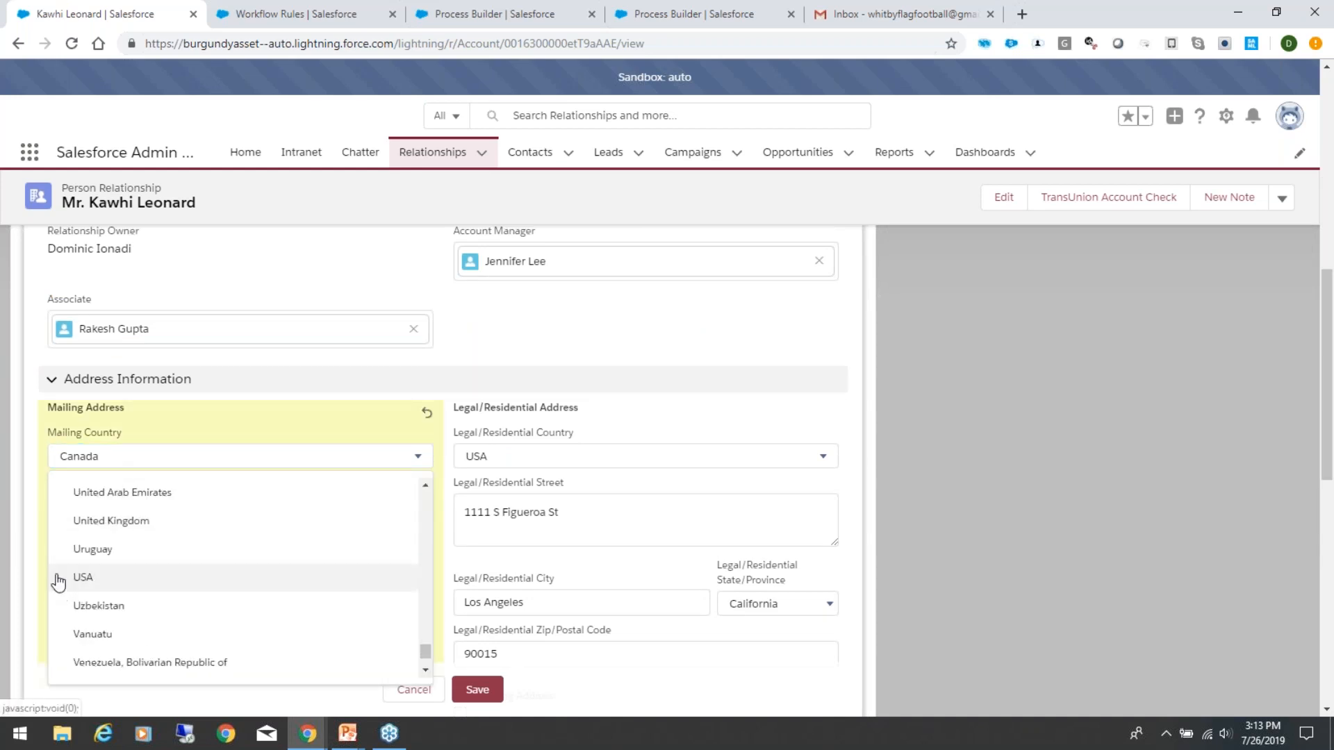
pyautogui.click(89, 576)
# Step: Set the mailing city to LA and the mailing state to California, and save the record
pyautogui.doubleClick(116, 586)
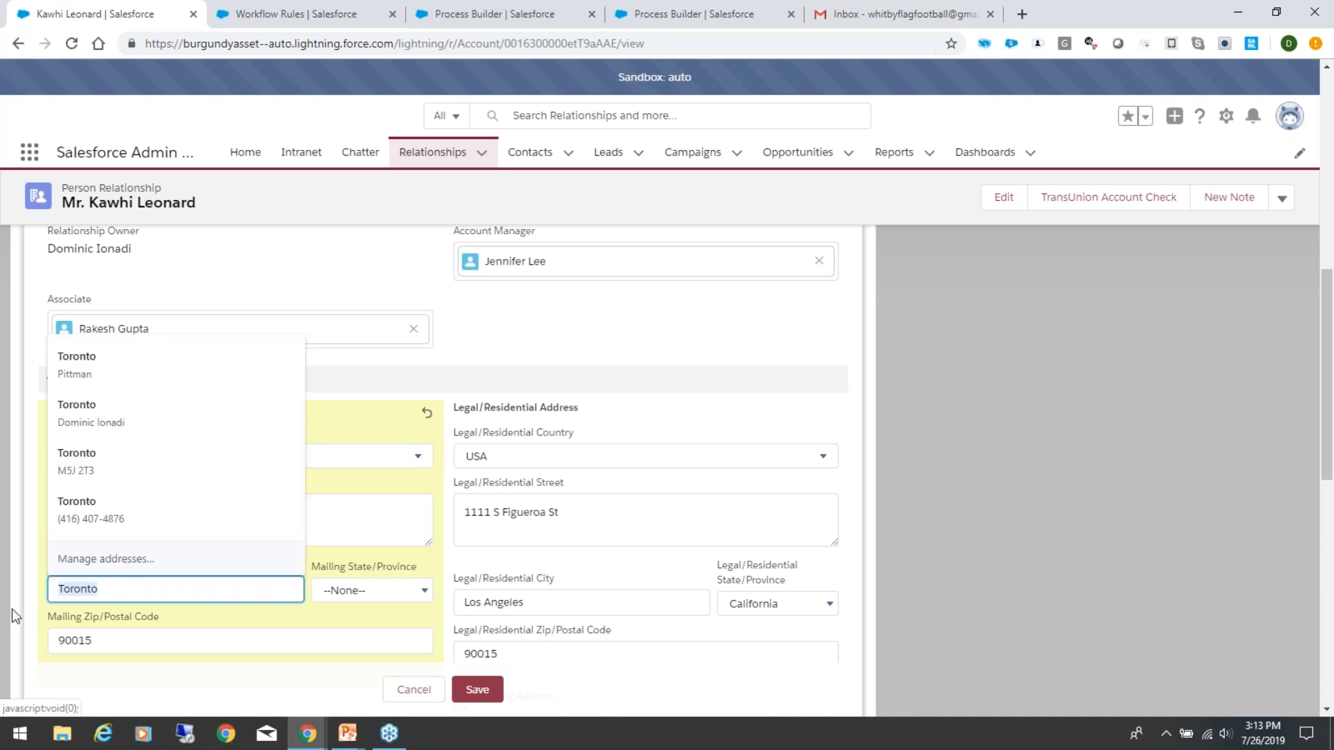
pyautogui.write('LA')
pyautogui.press('Tab')
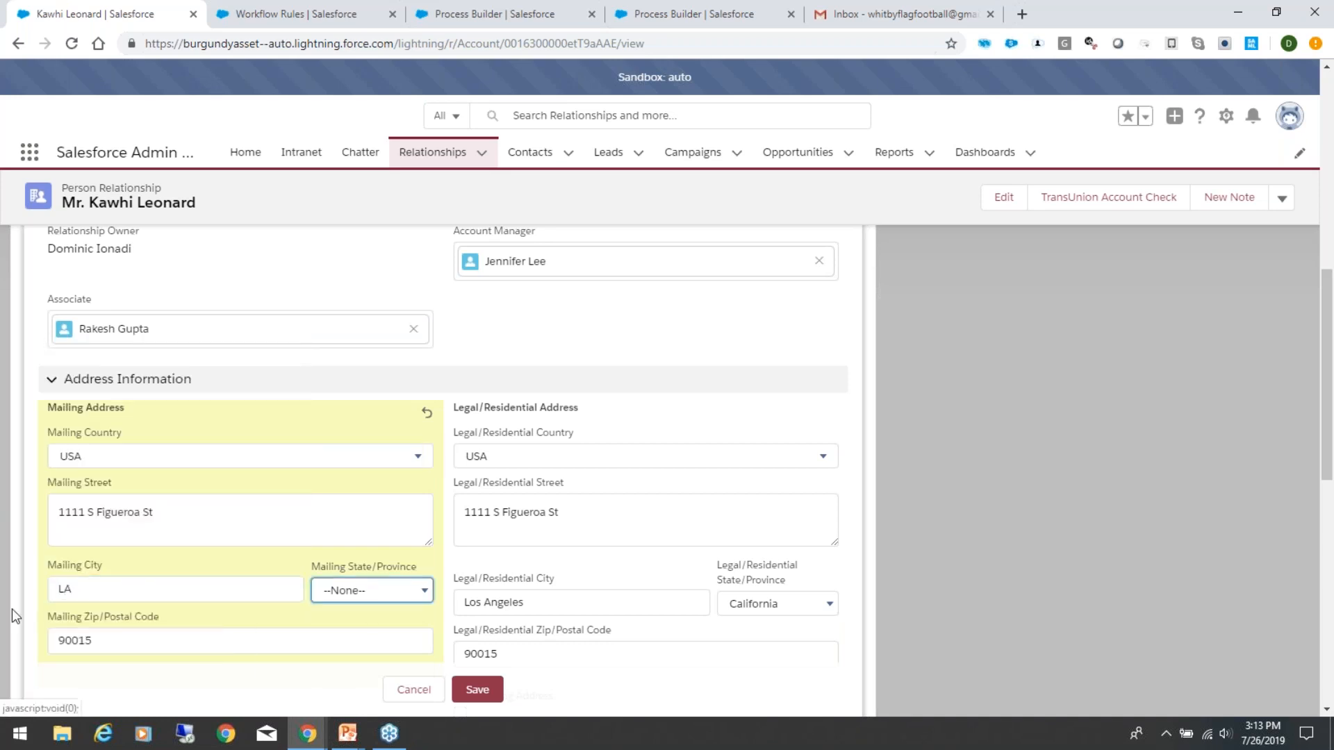
pyautogui.click(403, 590)
pyautogui.click(361, 523)
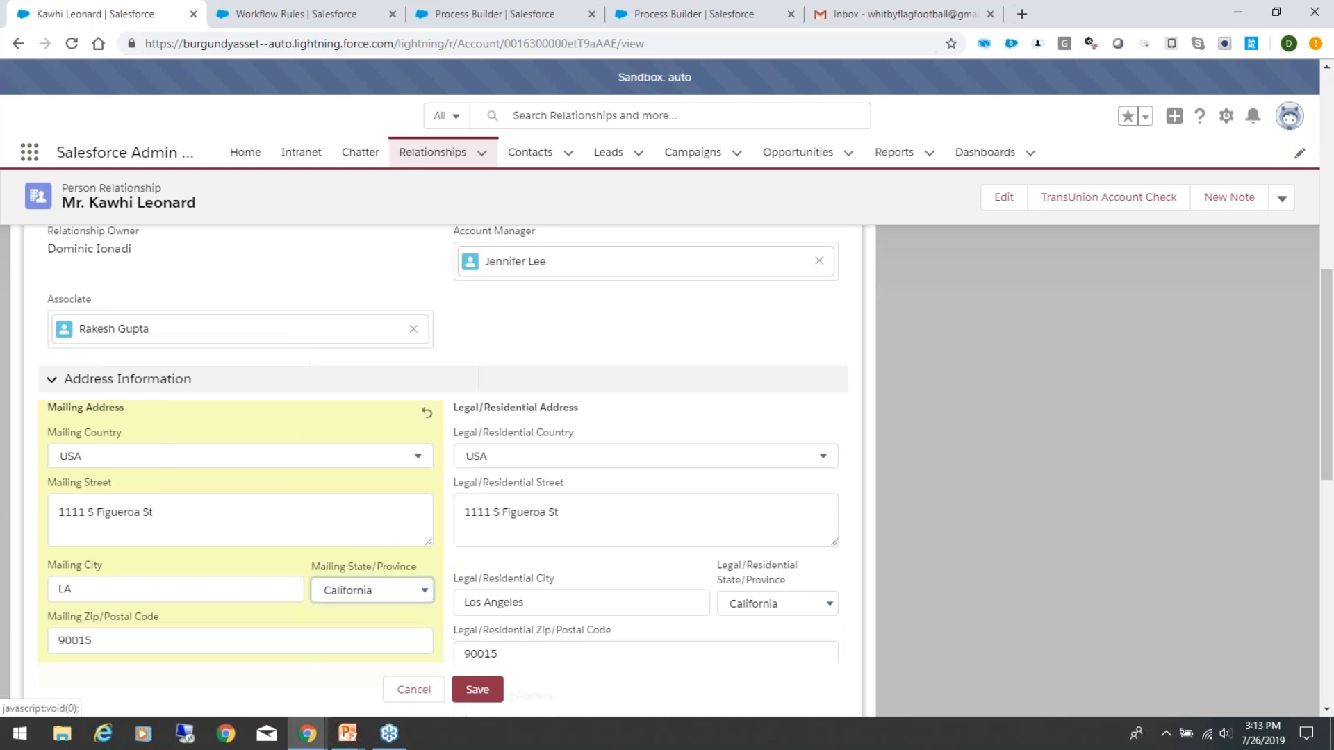
pyautogui.click(478, 689)
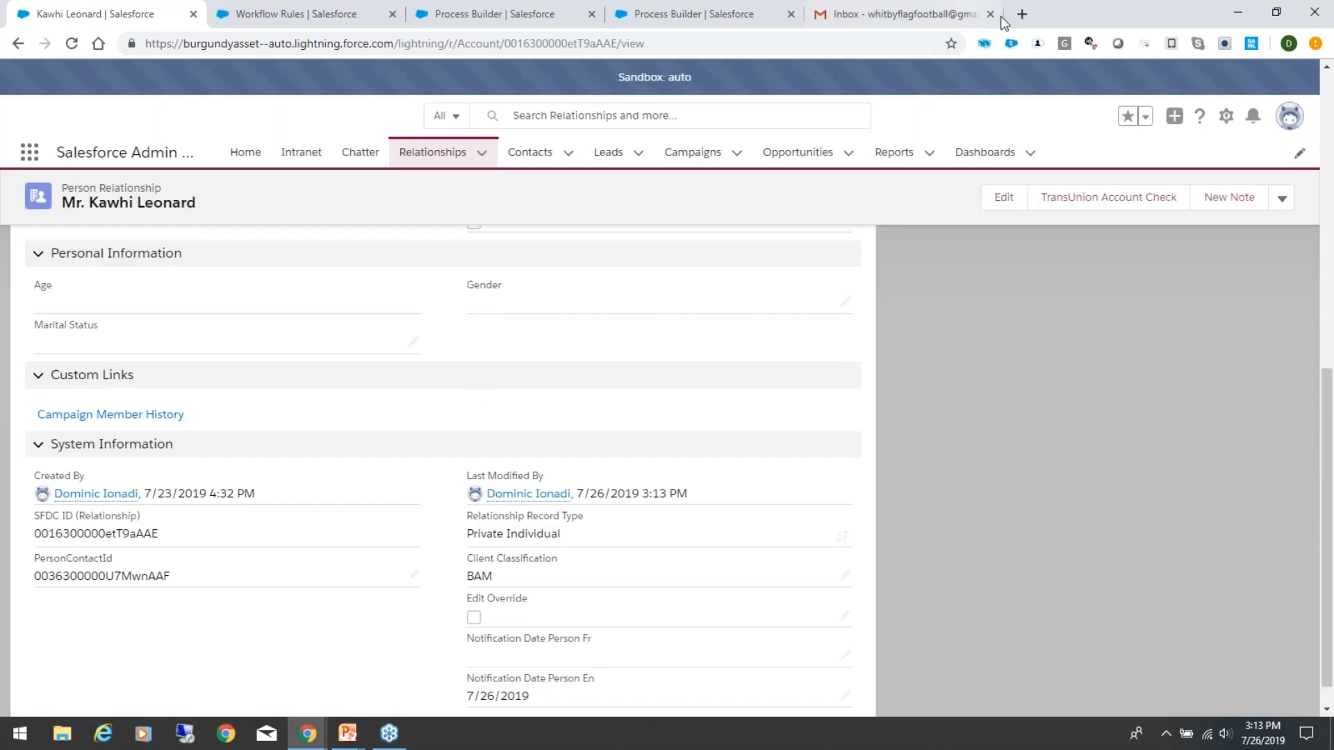
# Step: Check the Gmail inbox for a notification e-mail and return to the relationship record in Salesforce
pyautogui.click(876, 16)
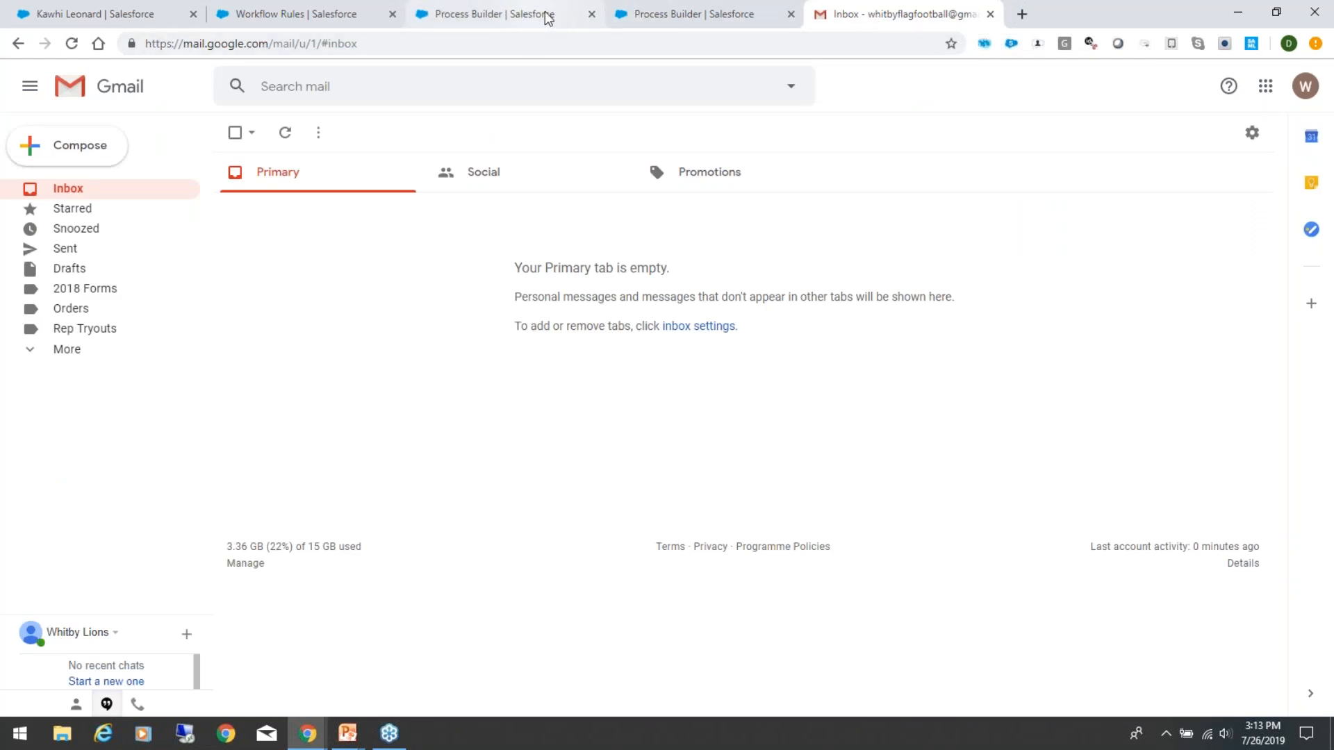
pyautogui.click(685, 8)
pyautogui.click(455, 10)
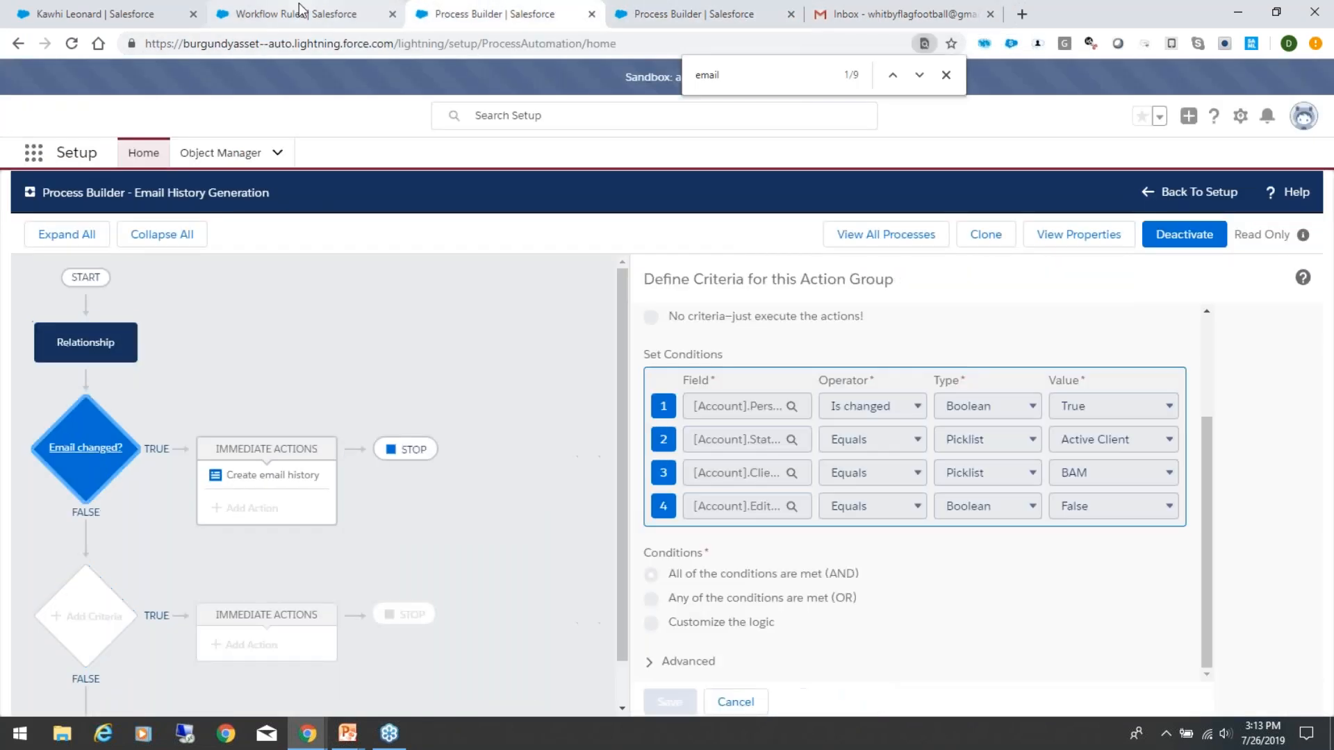
pyautogui.click(301, 11)
pyautogui.click(77, 13)
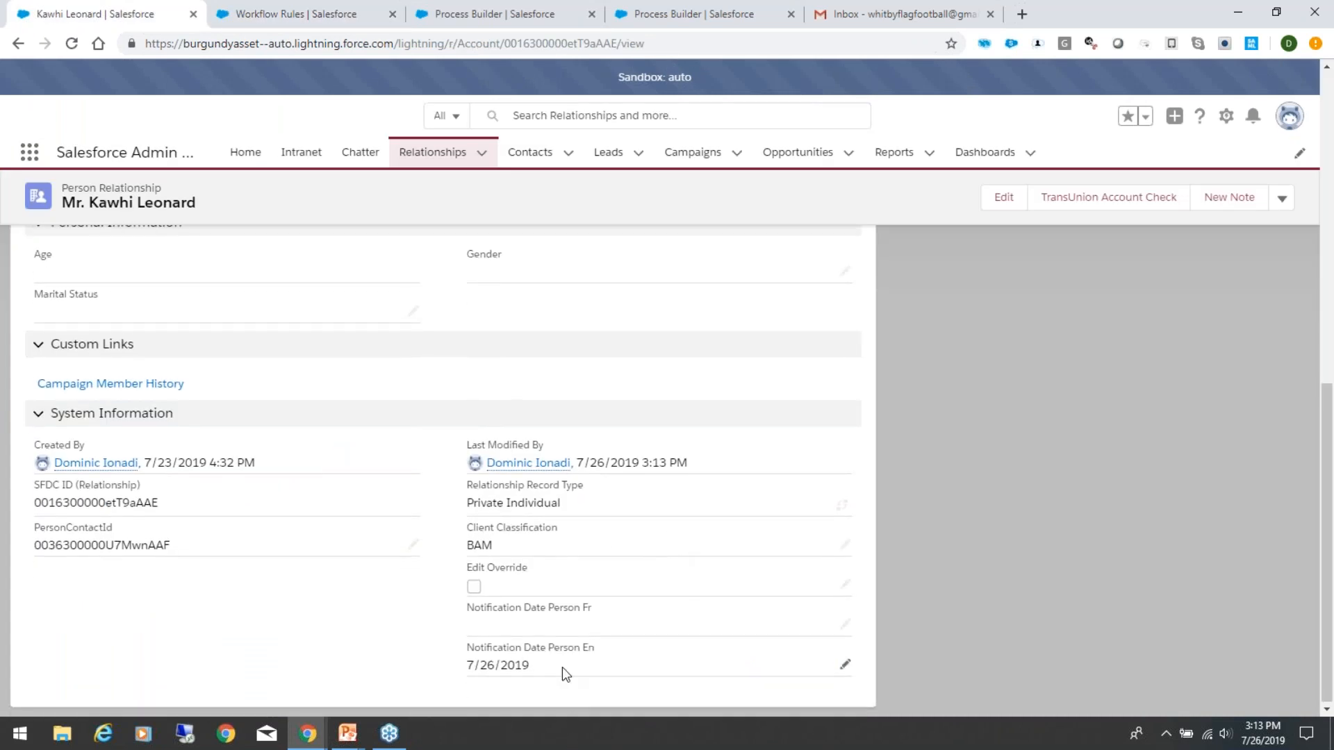
# Step: Clear the Notification Date Person En field under System Information and save the record
pyautogui.doubleClick(564, 674)
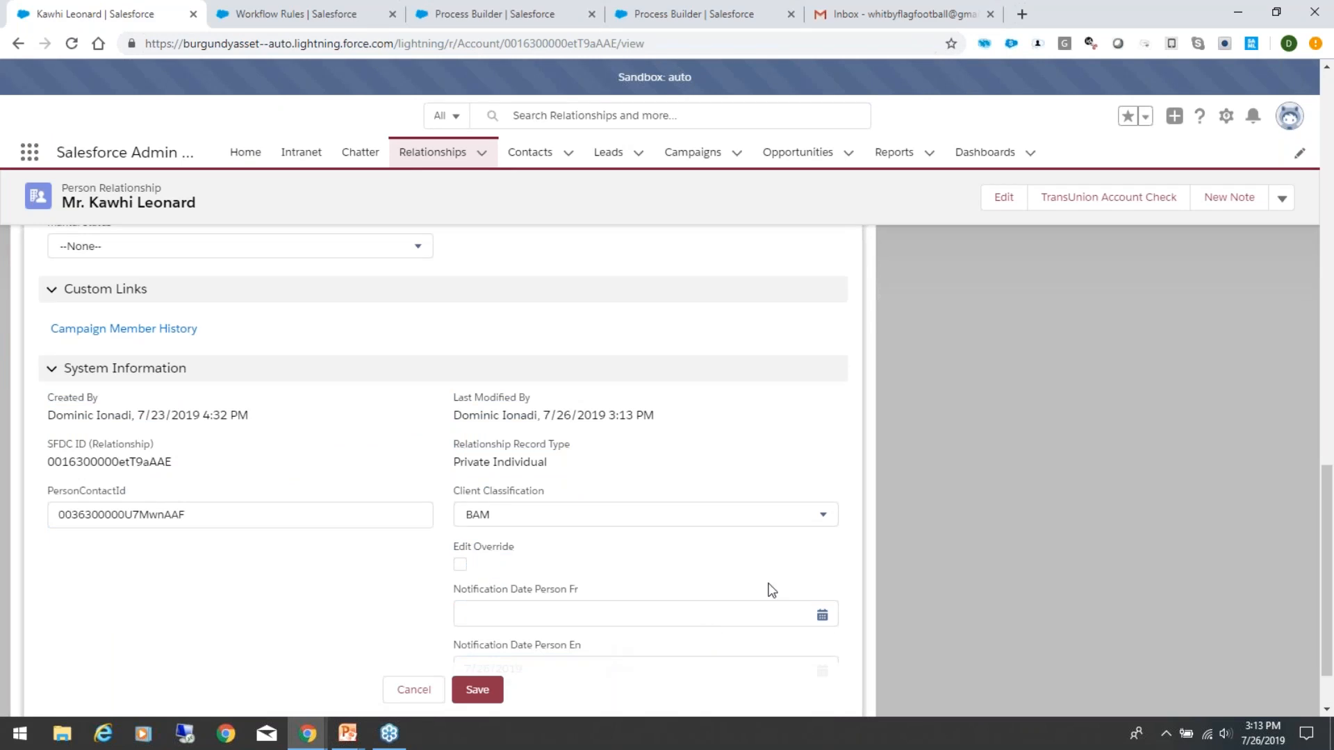
pyautogui.scroll(-2, 755, 600)
pyautogui.moveTo(554, 590); pyautogui.dragTo(347, 615)
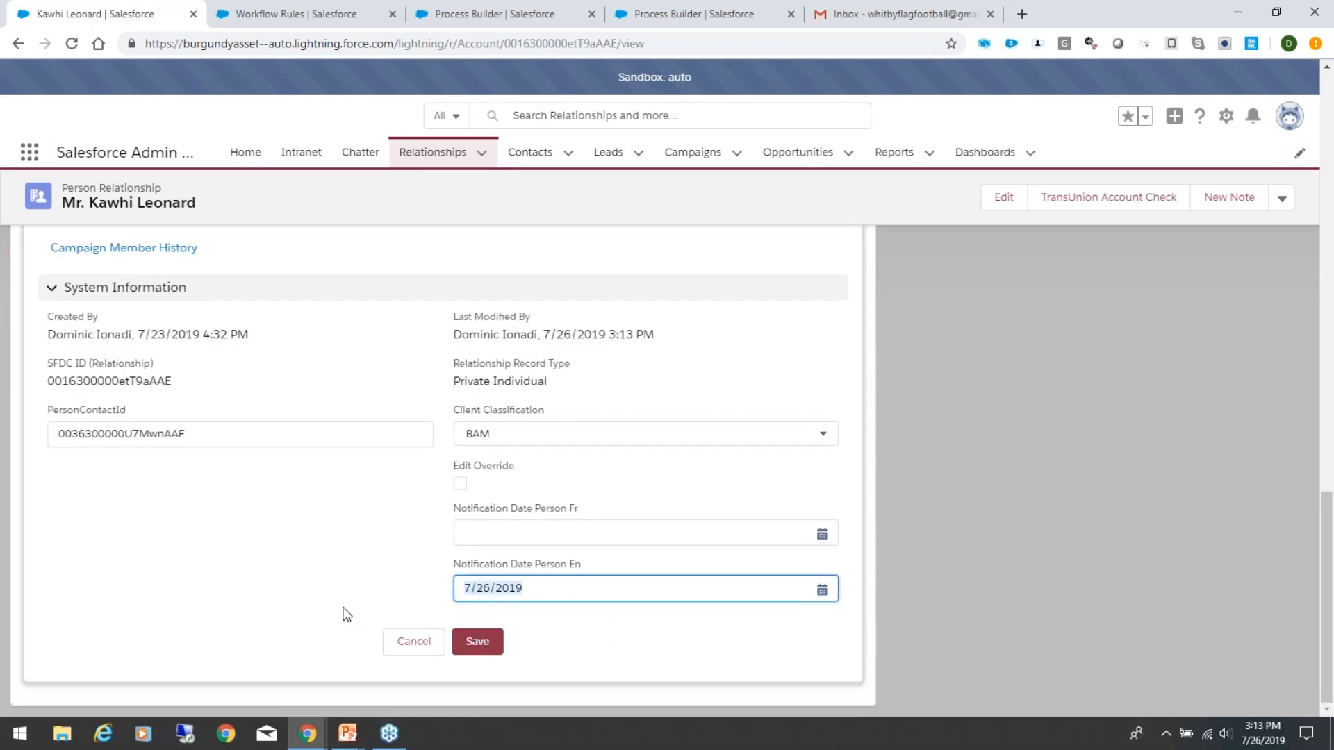
pyautogui.press('BackSpace')
pyautogui.click(479, 642)
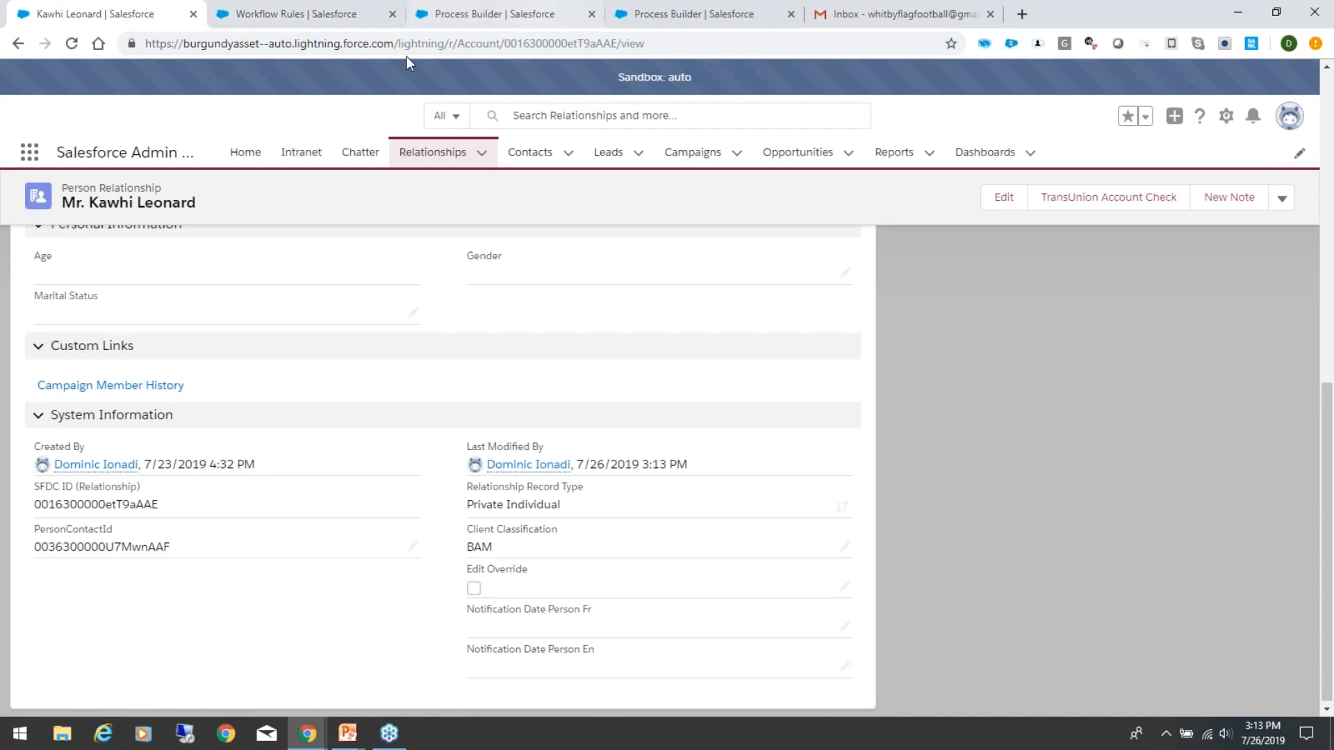
# Step: Set Notification Date Person En to 7/5/2019 and save the record
pyautogui.scroll(10, 395, 278)
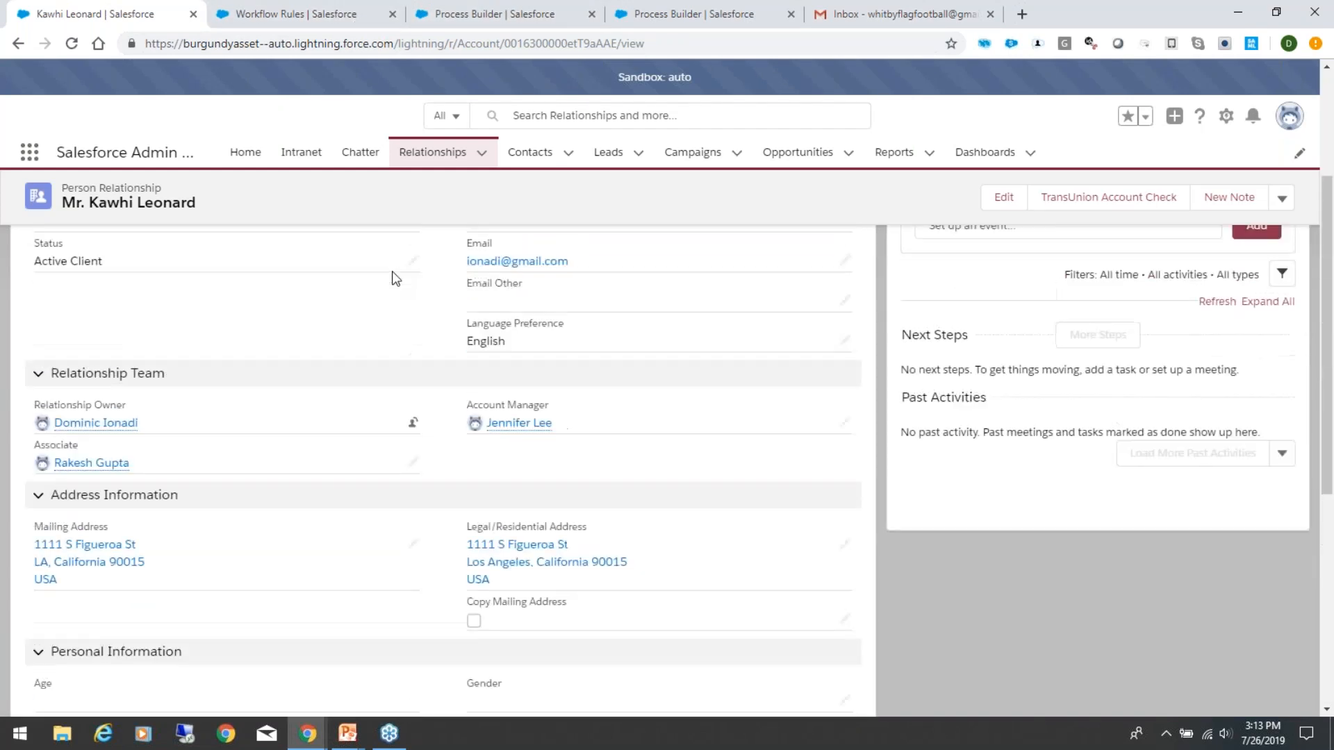
pyautogui.scroll(-3, 207, 622)
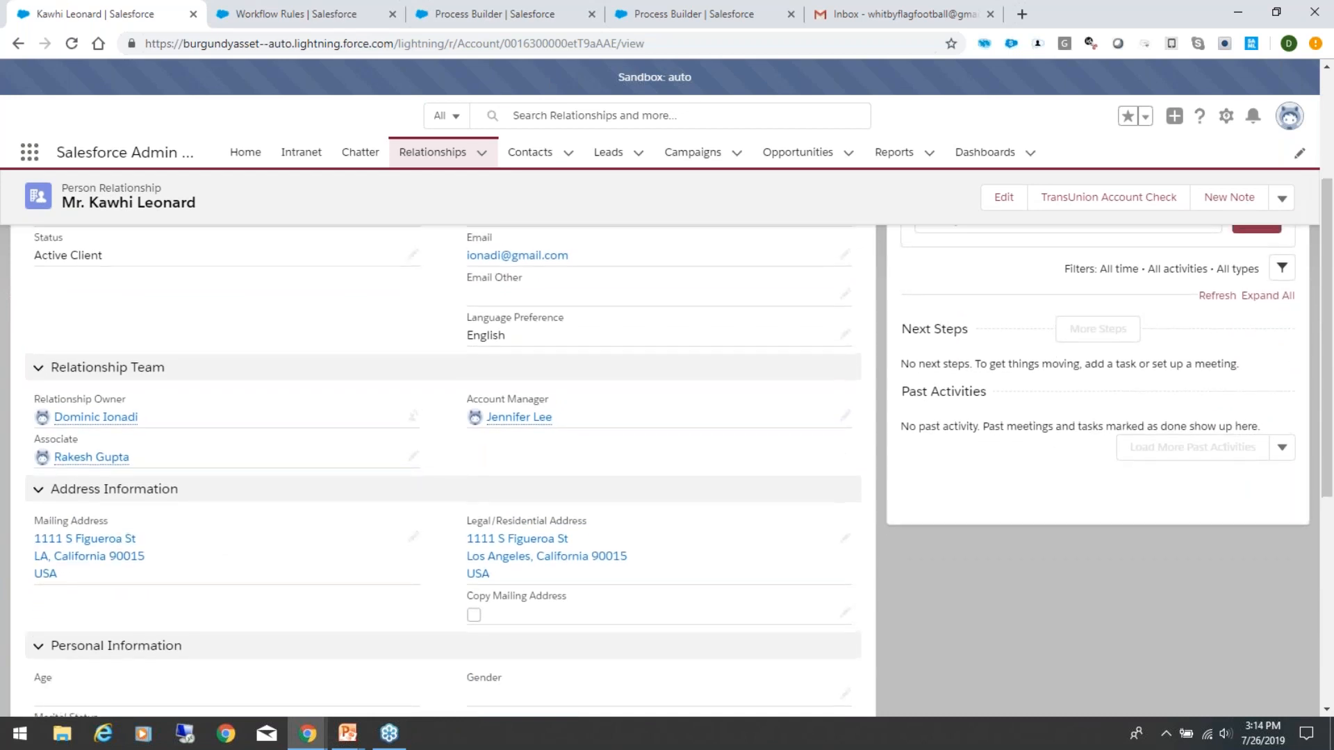
pyautogui.scroll(2, 444, 471)
pyautogui.scroll(-2, 445, 471)
pyautogui.scroll(-4, 202, 619)
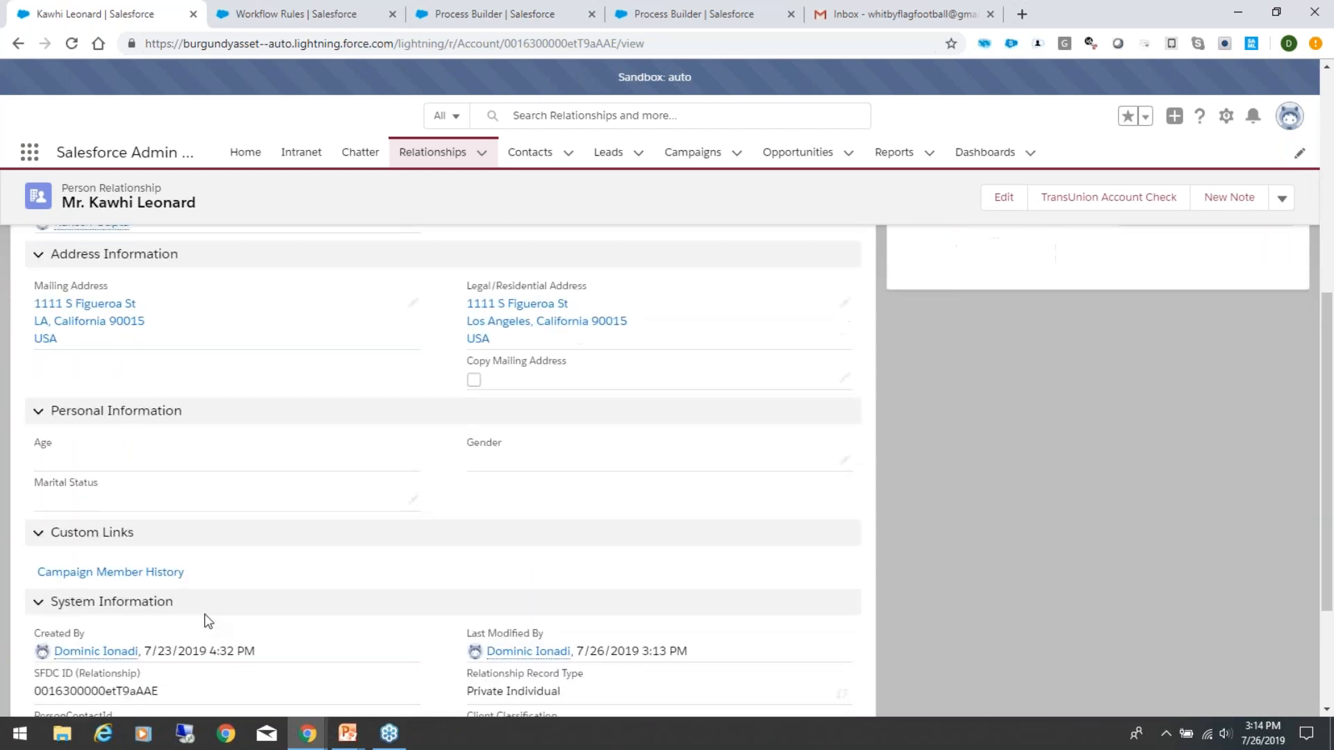
pyautogui.scroll(-2, 445, 472)
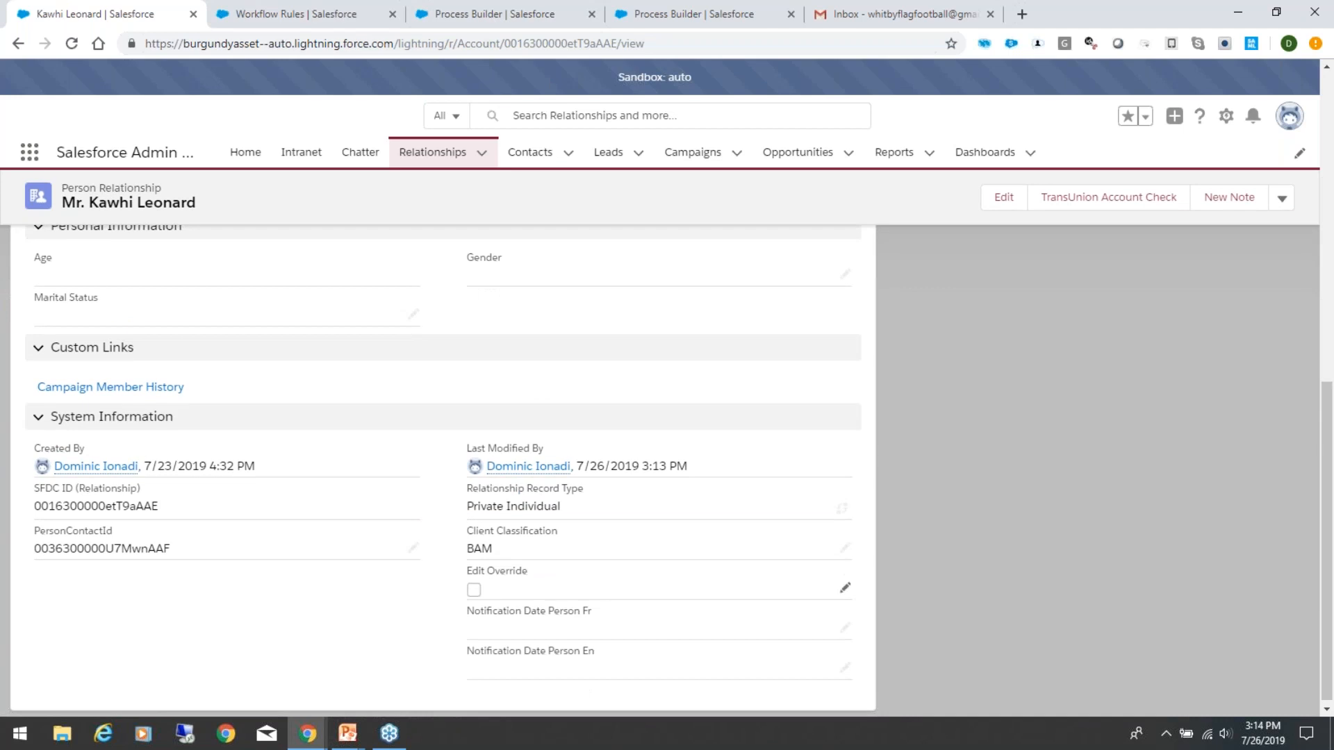
pyautogui.doubleClick(505, 676)
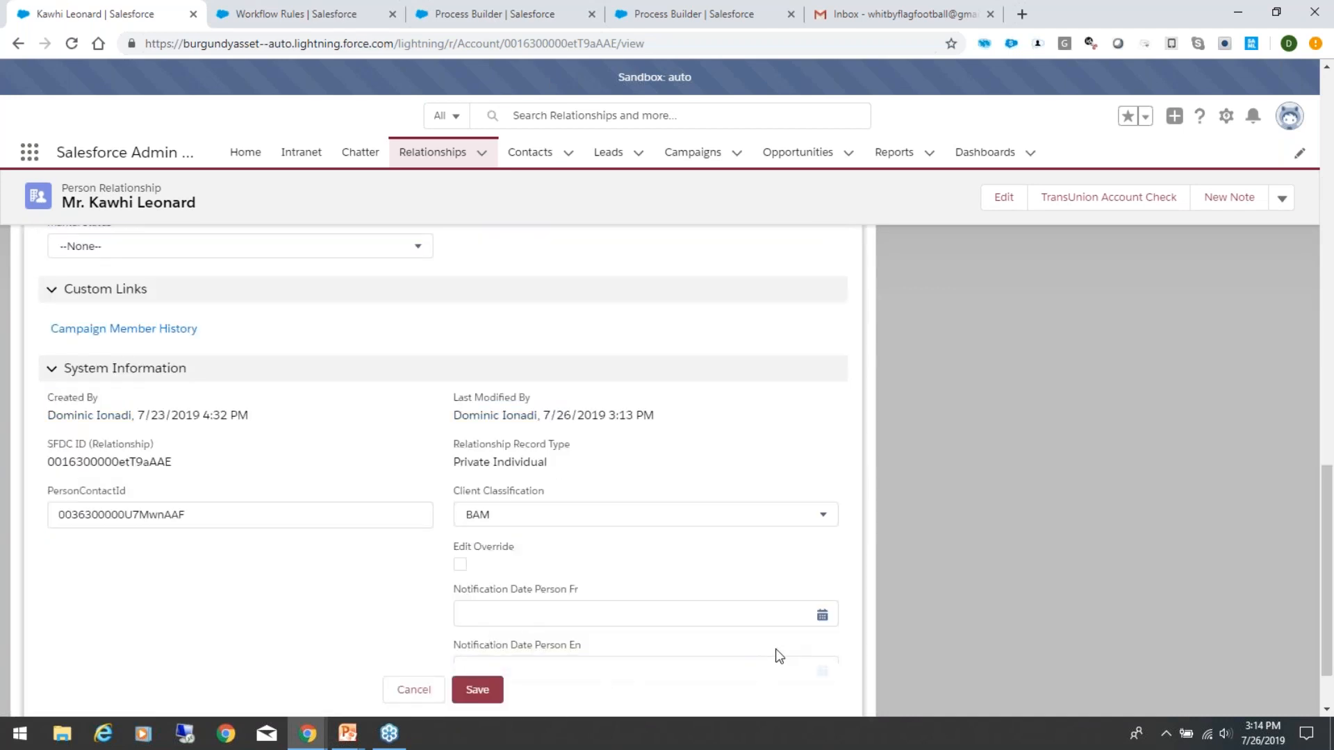
pyautogui.scroll(-1, 645, 640)
pyautogui.click(626, 591)
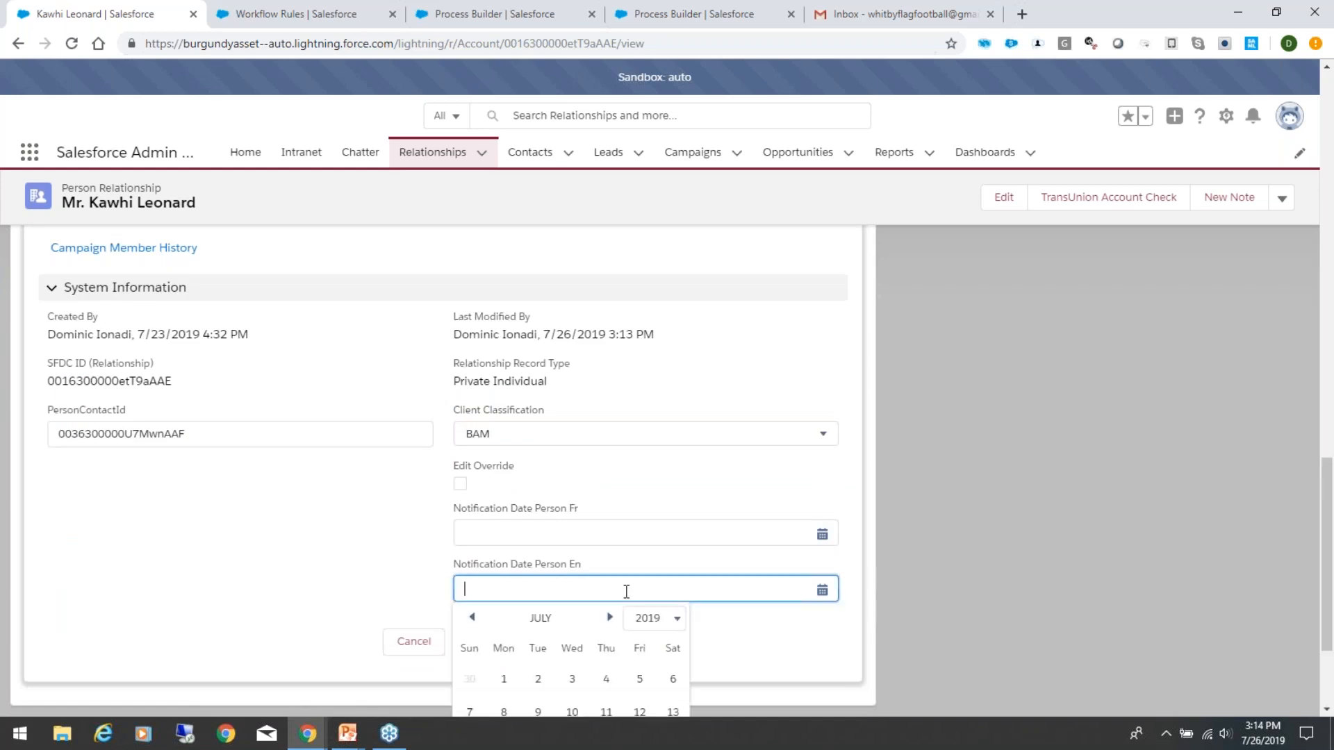
pyautogui.click(638, 680)
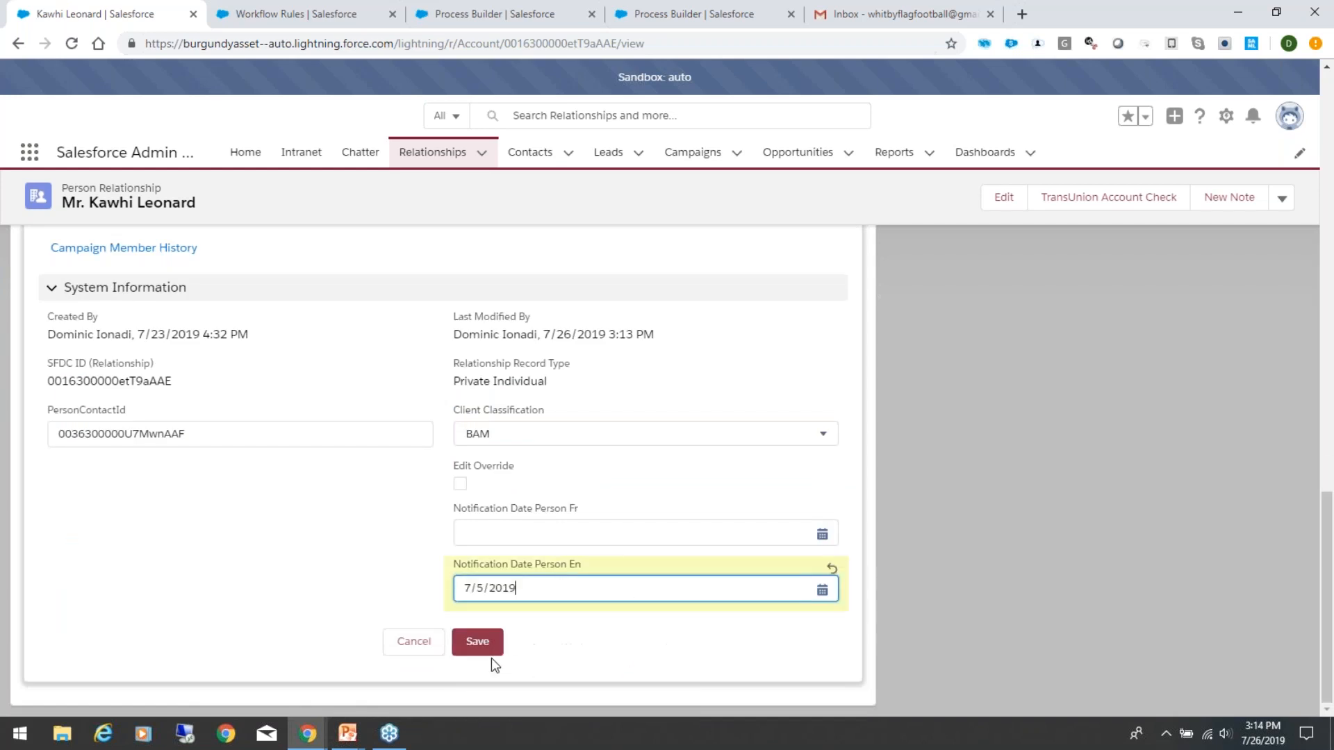
pyautogui.click(490, 645)
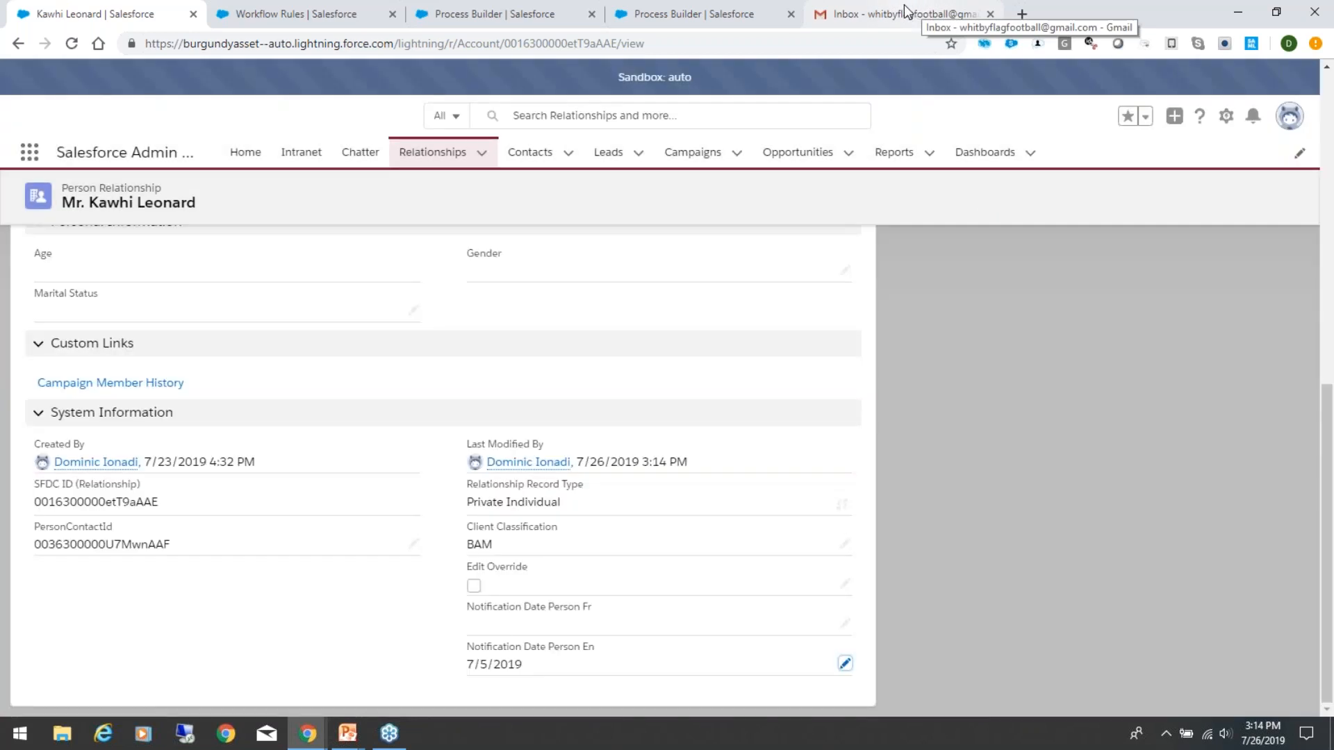
# Step: Recheck the Gmail inbox for new mail and go back to the edited relationship in Salesforce
pyautogui.scroll(8, 449, 410)
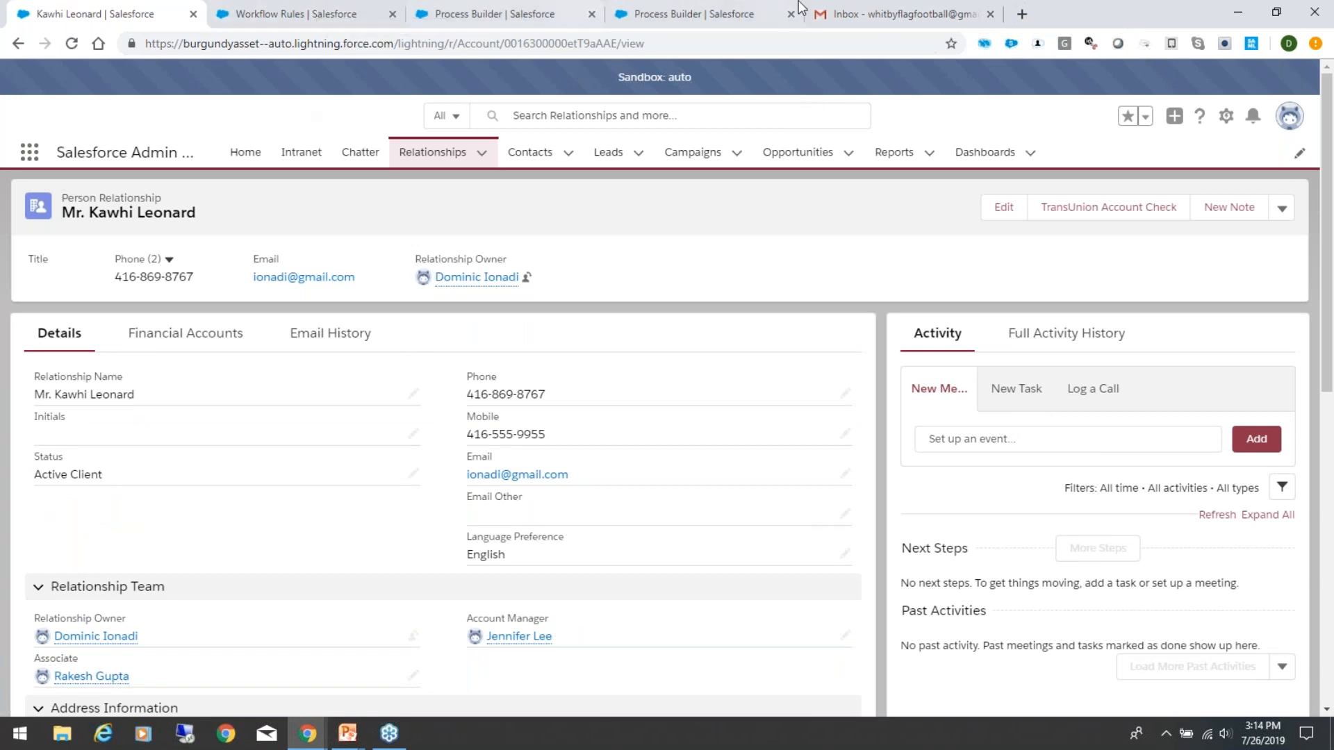
pyautogui.click(896, 14)
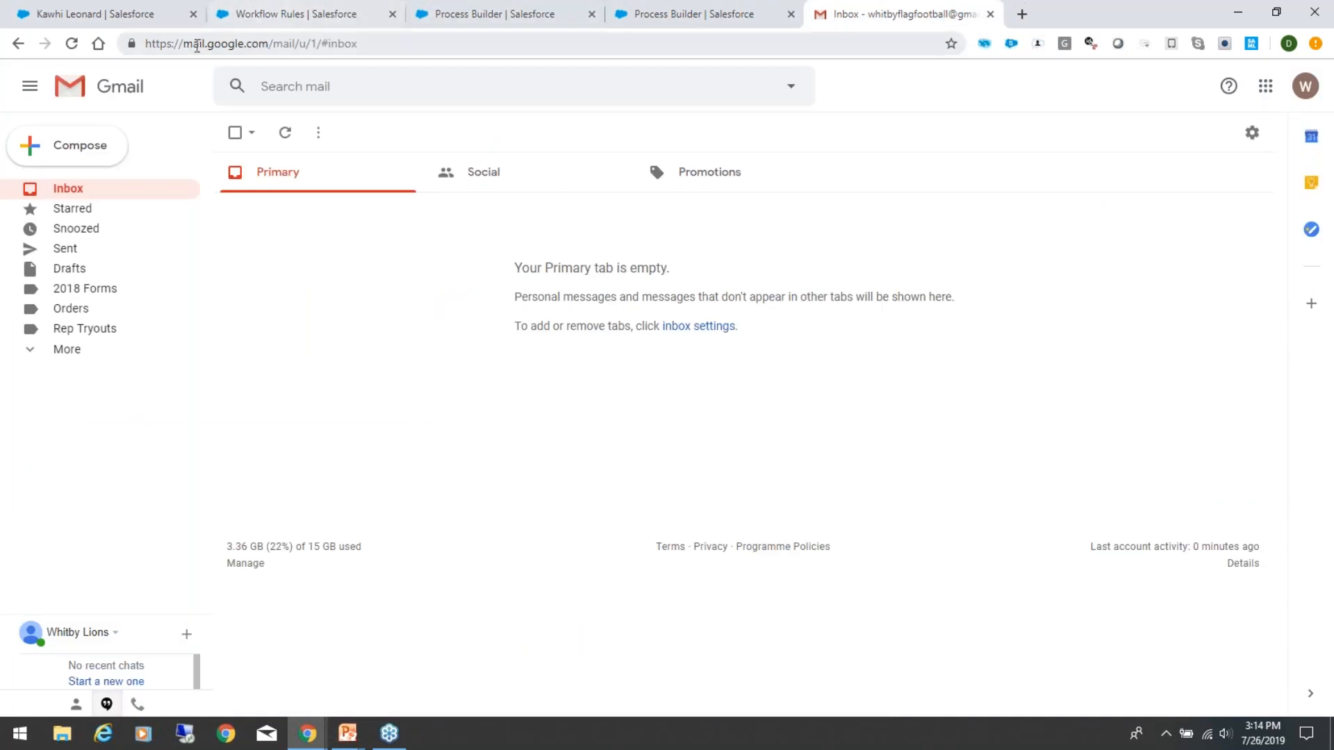
pyautogui.click(52, 13)
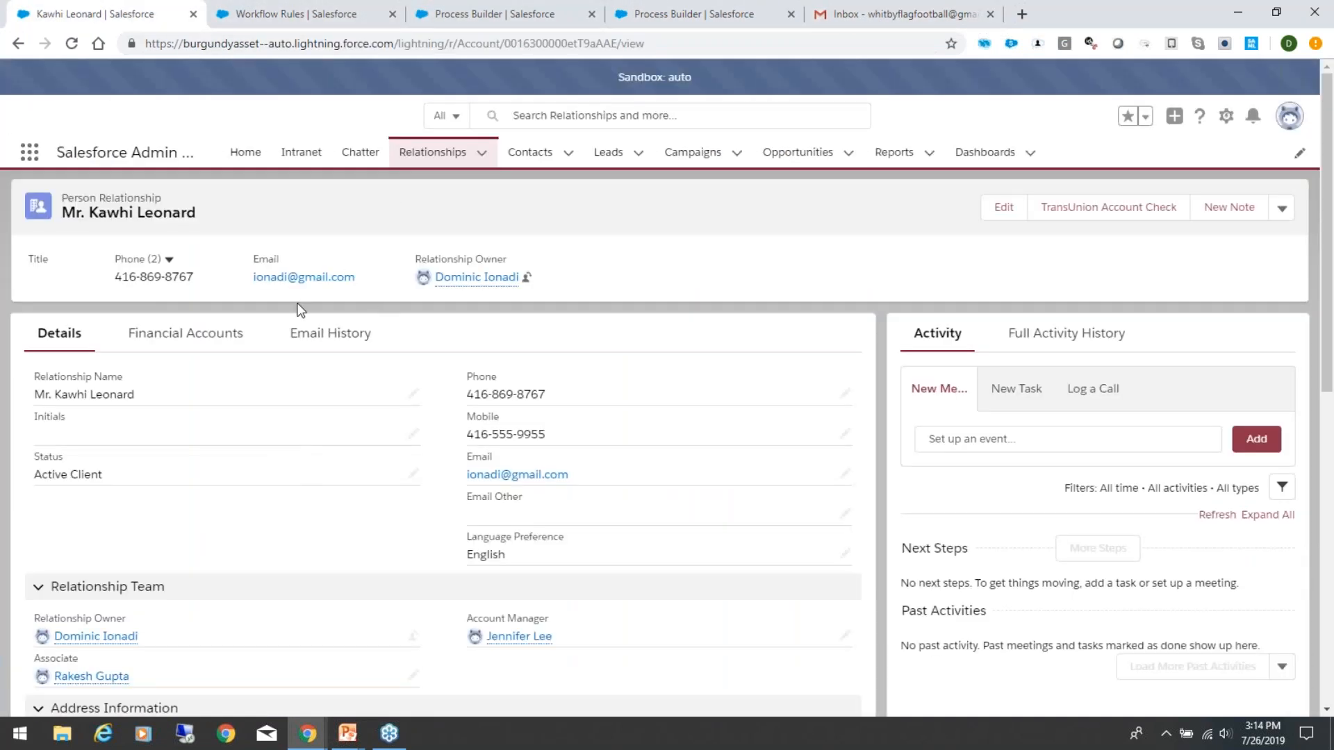
# Step: Open the other recent relationship record, replace its mobile number with the new one, and save it
pyautogui.click(481, 153)
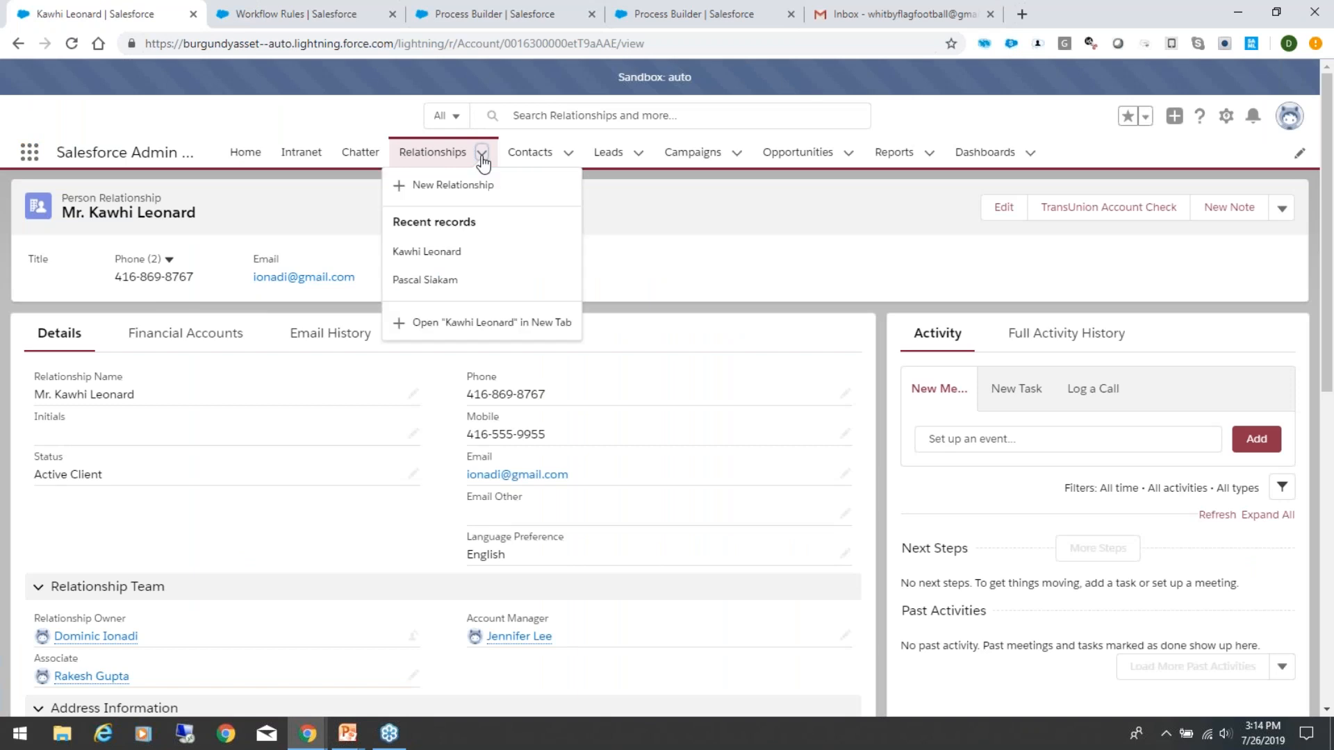
pyautogui.click(435, 279)
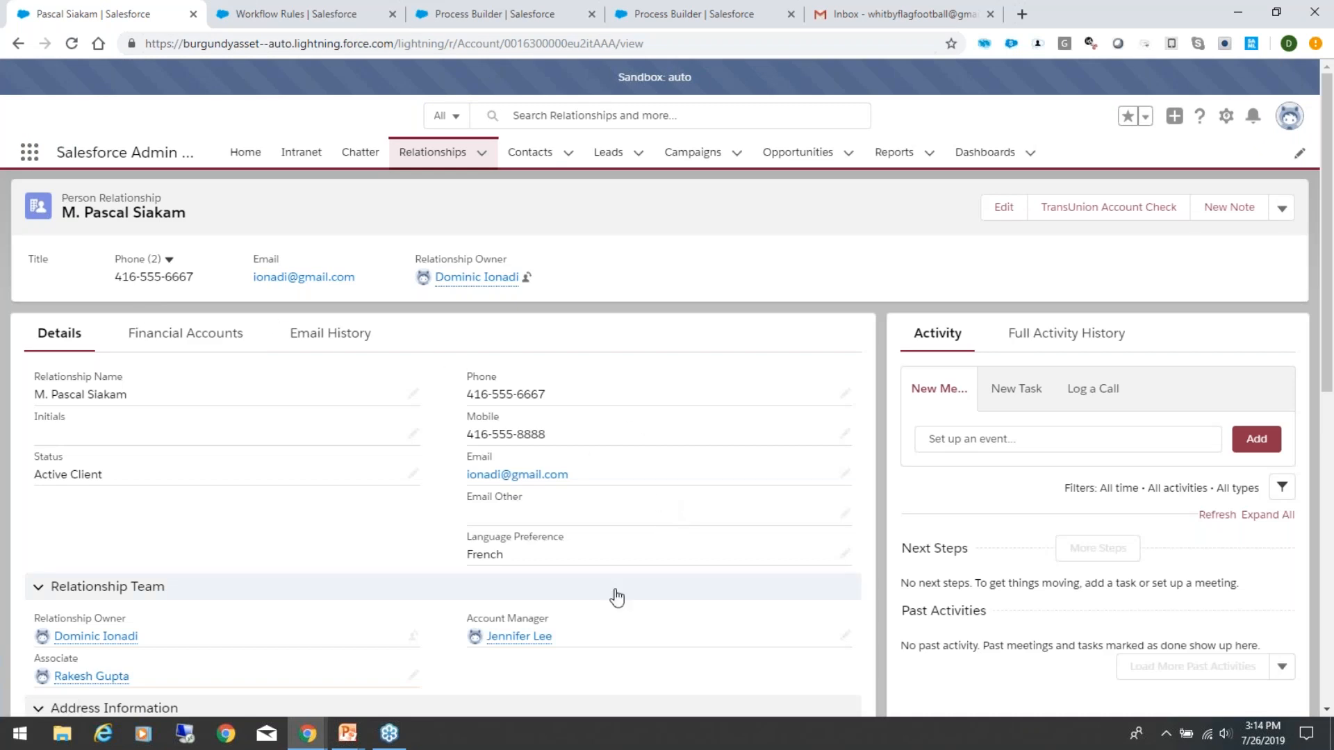
pyautogui.scroll(-10, 616, 597)
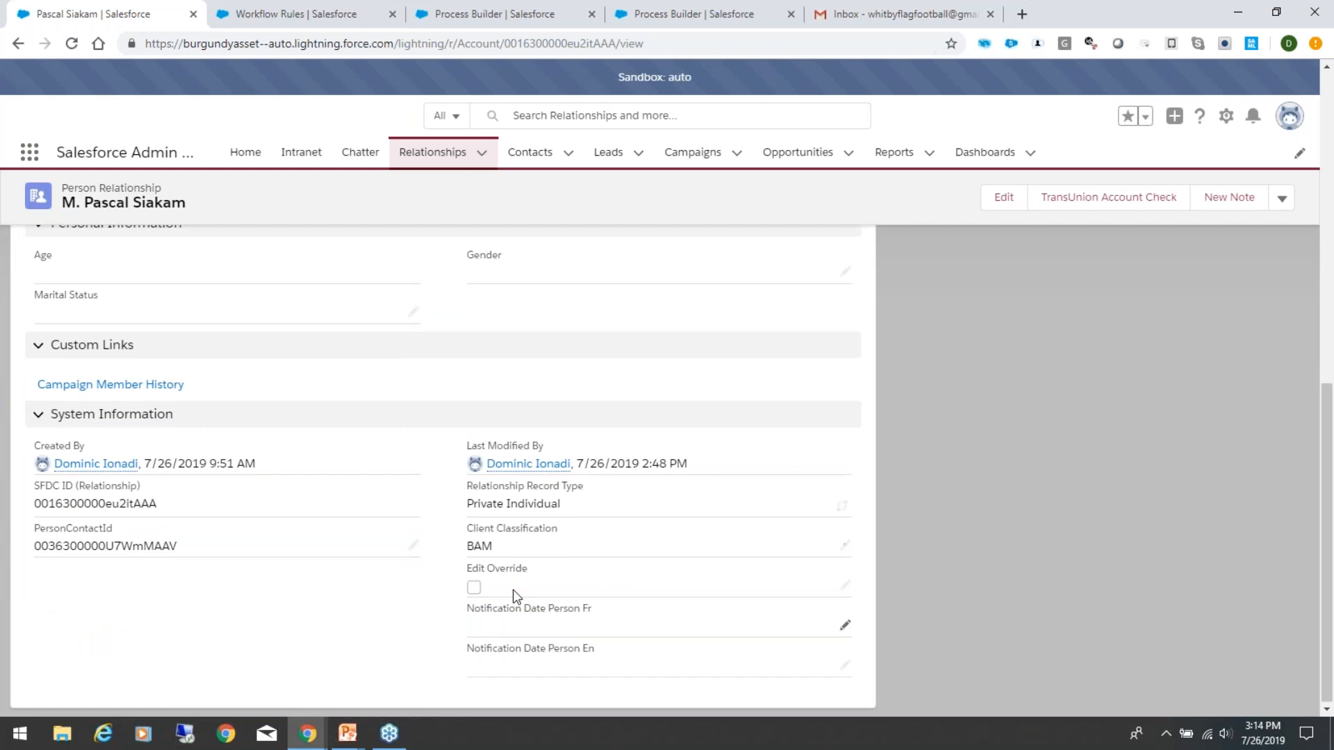
pyautogui.scroll(10, 662, 514)
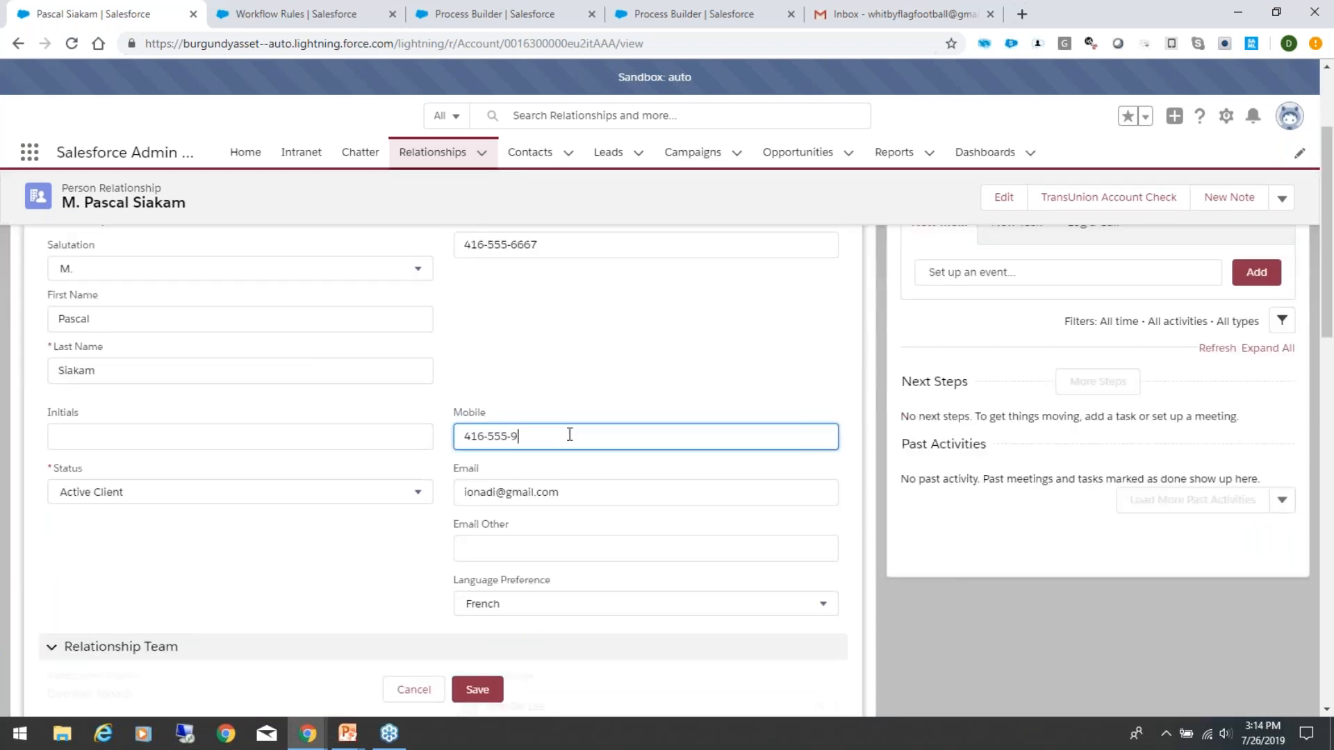
pyautogui.click(470, 677)
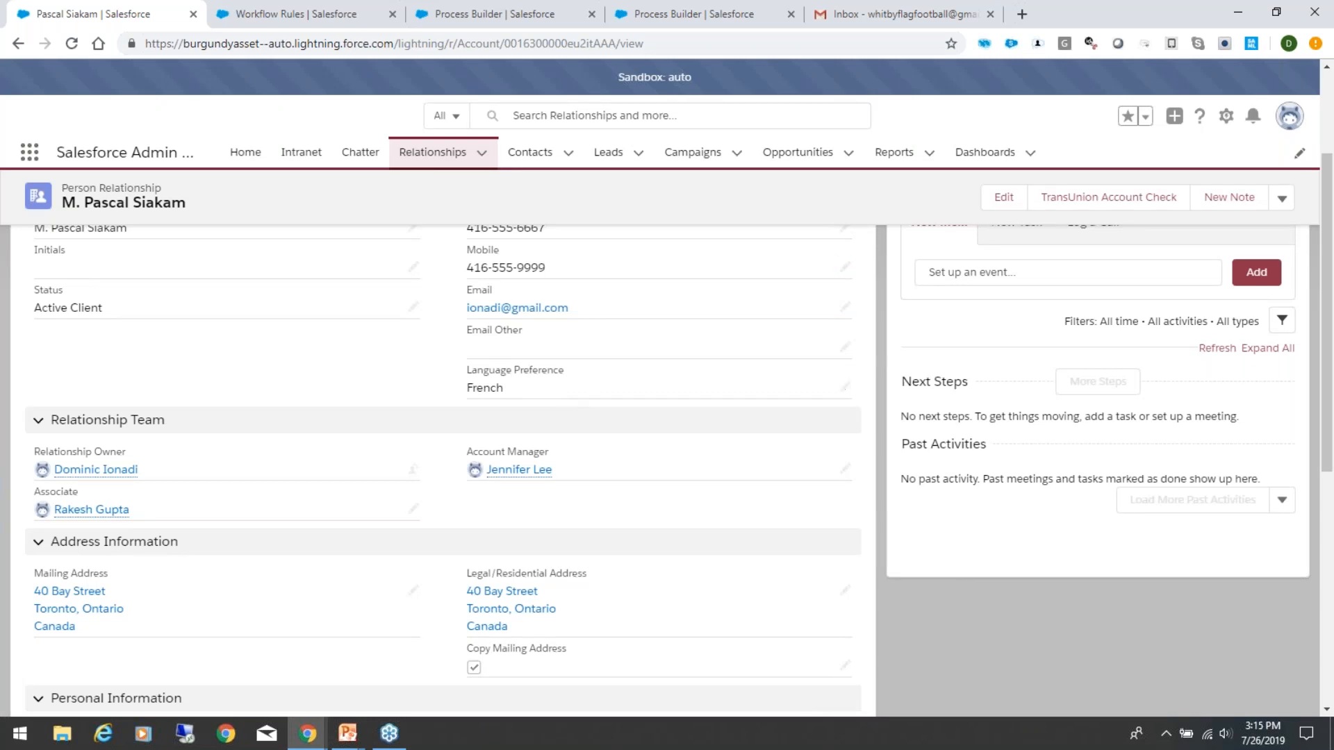
# Step: Switch to the Gmail inbox and reload it to check for the notification e-mail
pyautogui.click(849, 15)
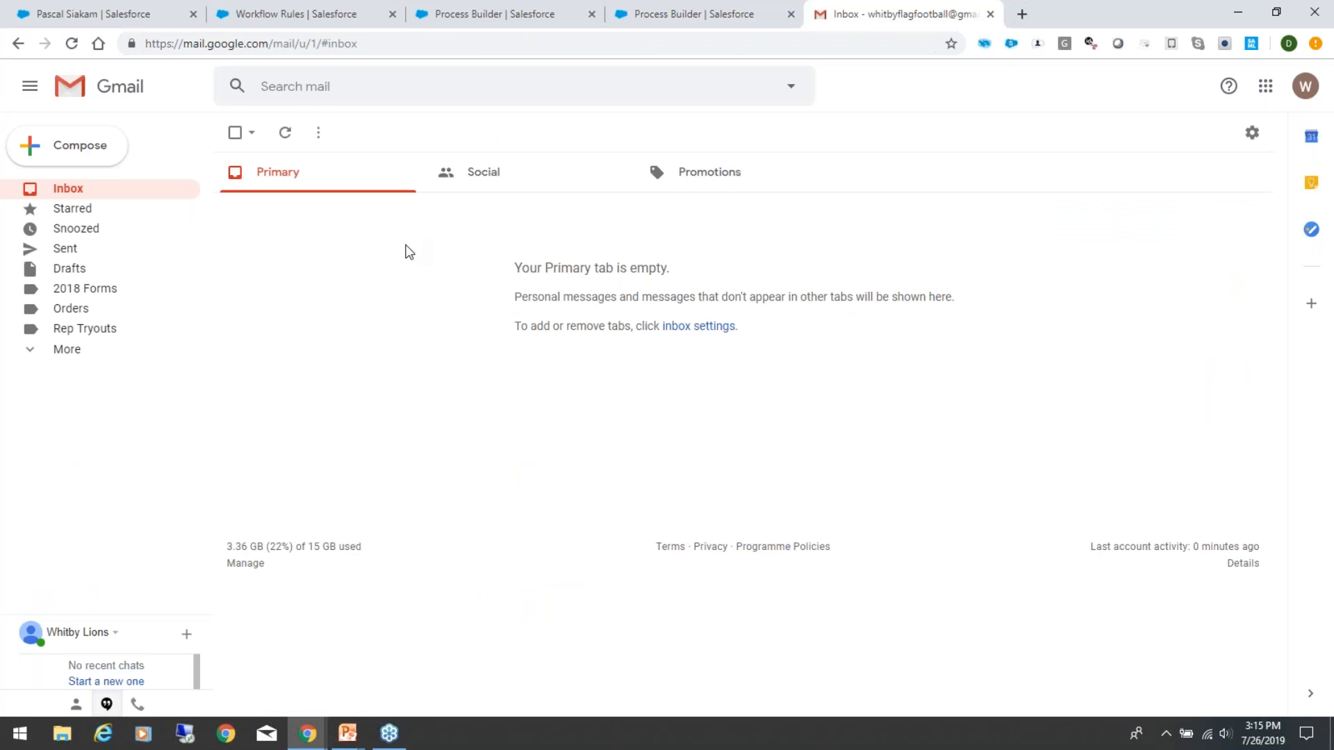
pyautogui.rightClick(409, 258)
pyautogui.click(457, 310)
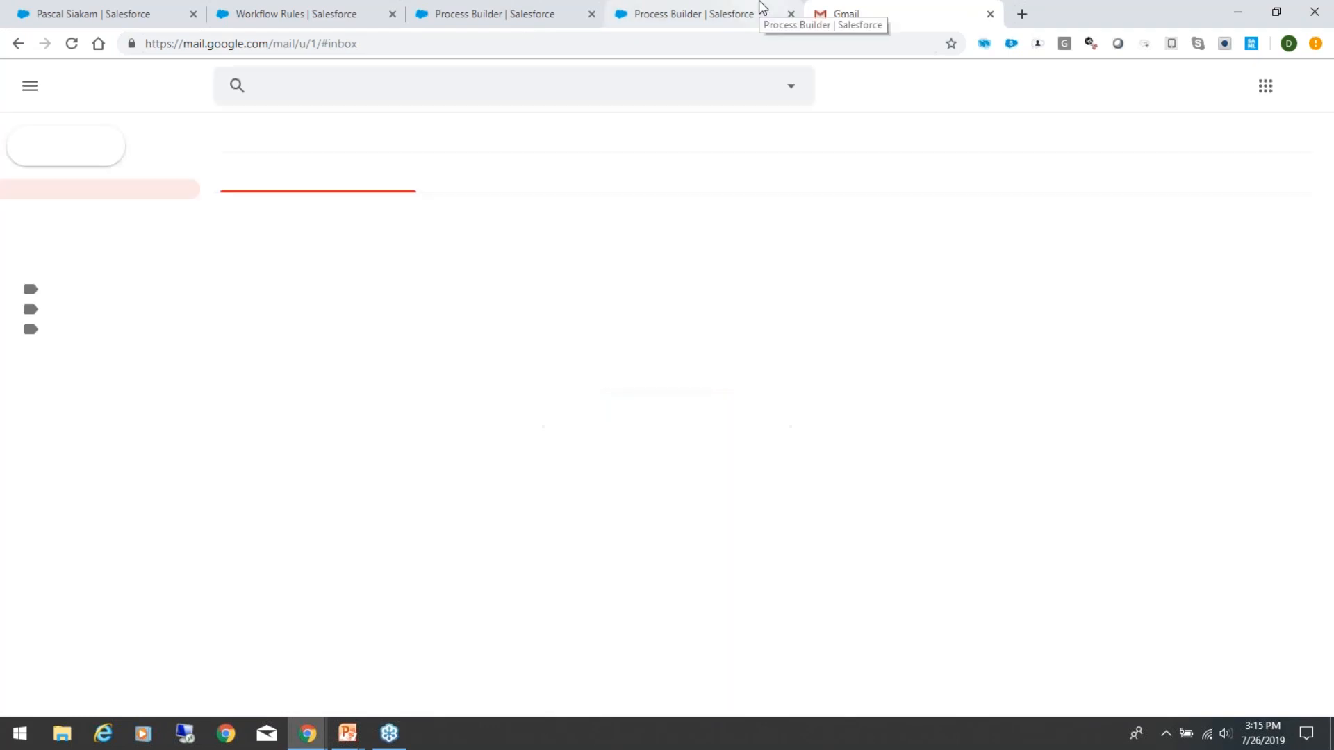
# Step: Return to the edited person relationship in Salesforce and check the notification dates under System Information
pyautogui.click(688, 13)
pyautogui.click(189, 12)
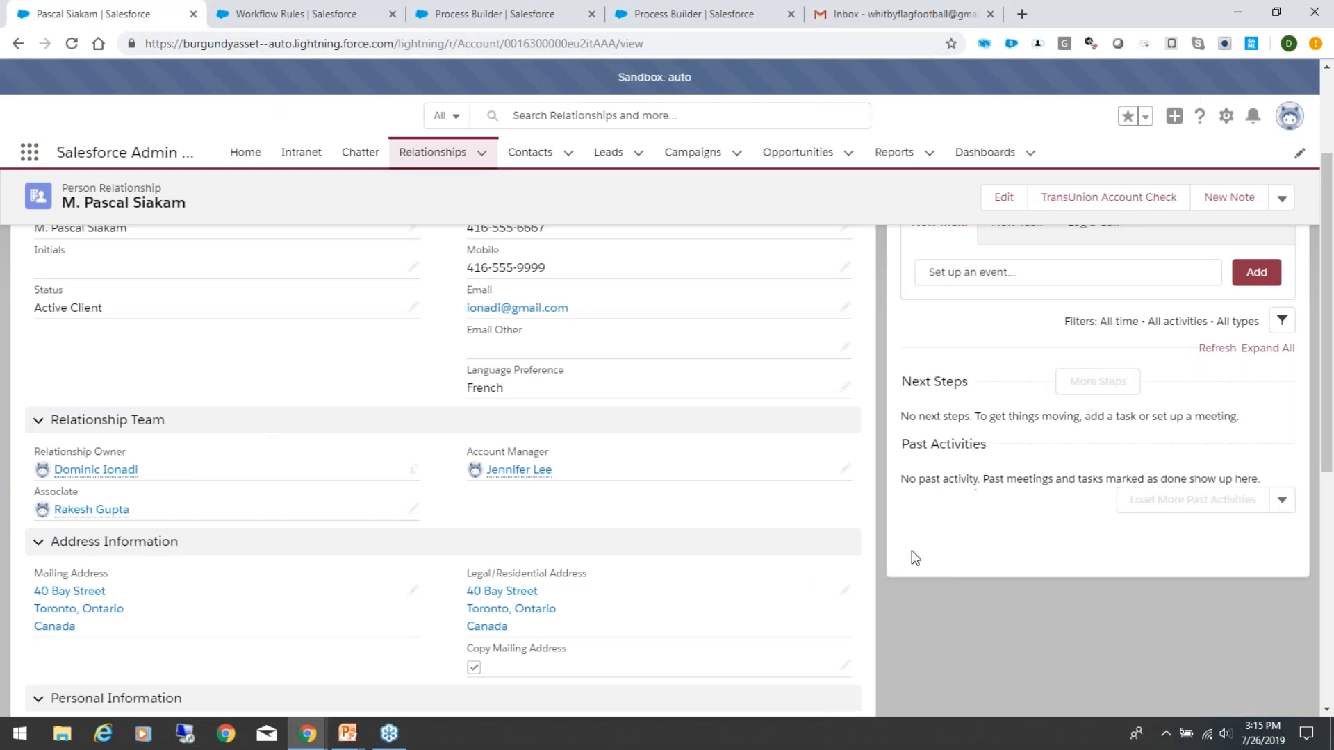
pyautogui.scroll(-5, 804, 578)
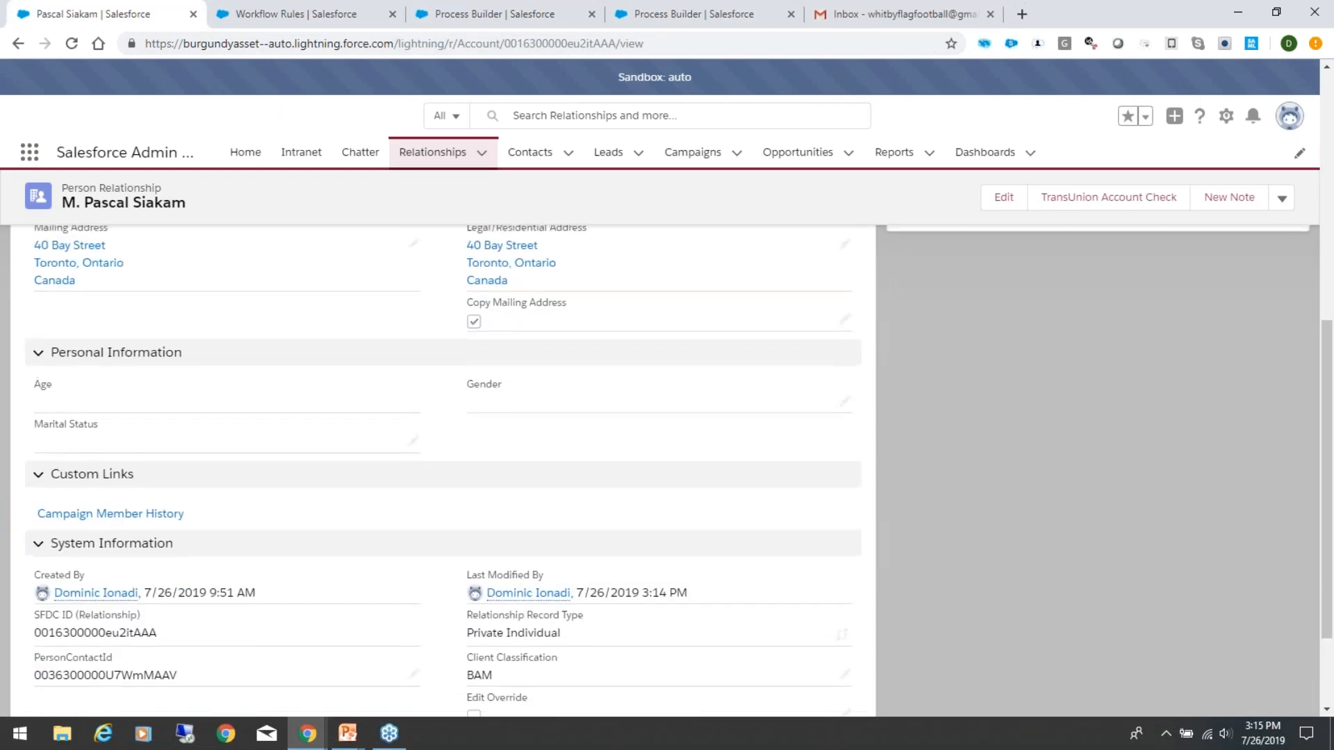
pyautogui.scroll(-2, 804, 580)
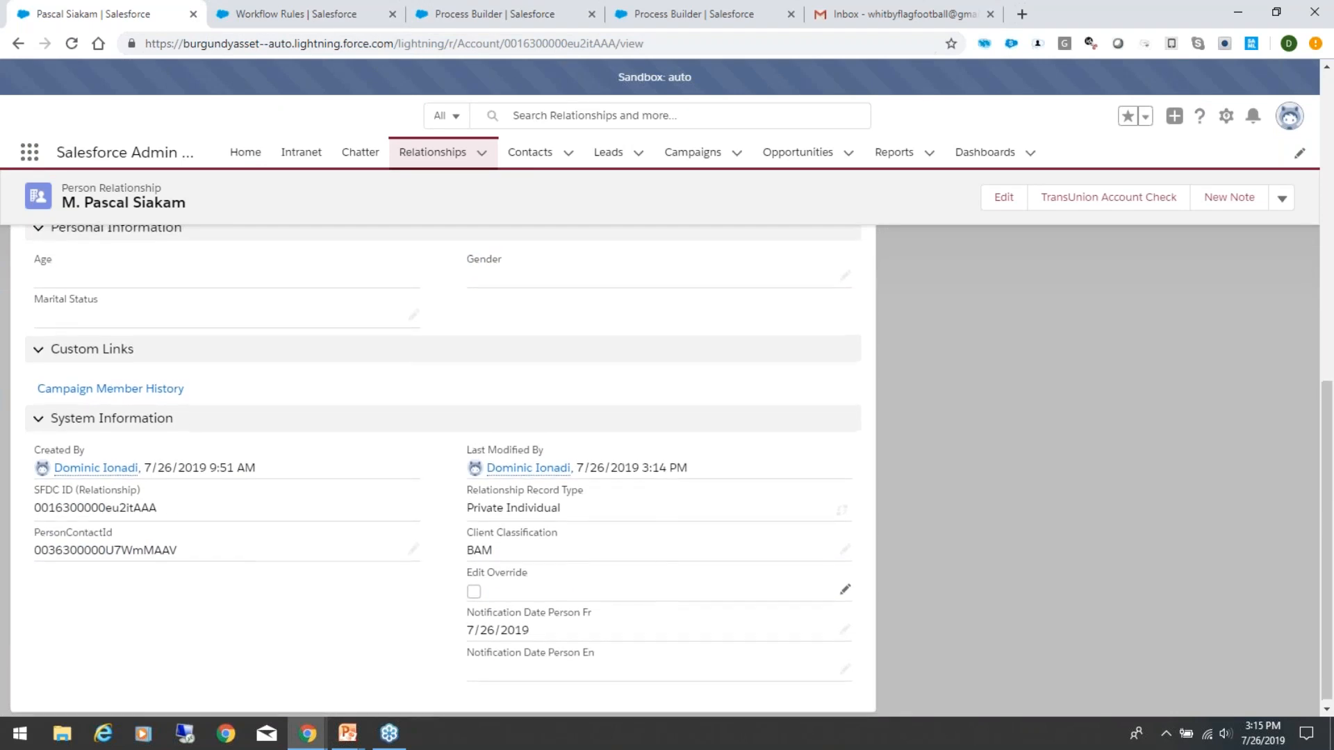
pyautogui.scroll(10, 232, 411)
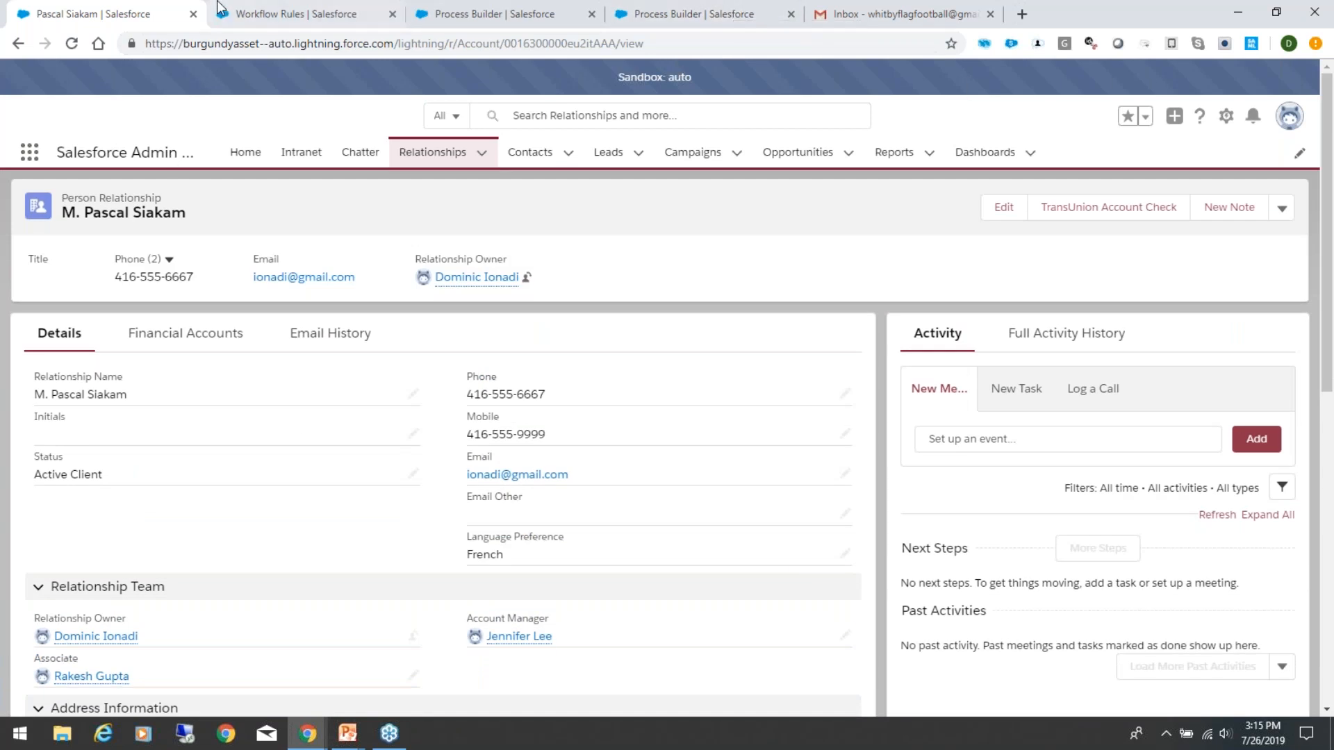
# Step: Search Salesforce Setup for "deliver" and open the Deliverability settings to check the e-mail access level
pyautogui.click(264, 14)
pyautogui.doubleClick(37, 202)
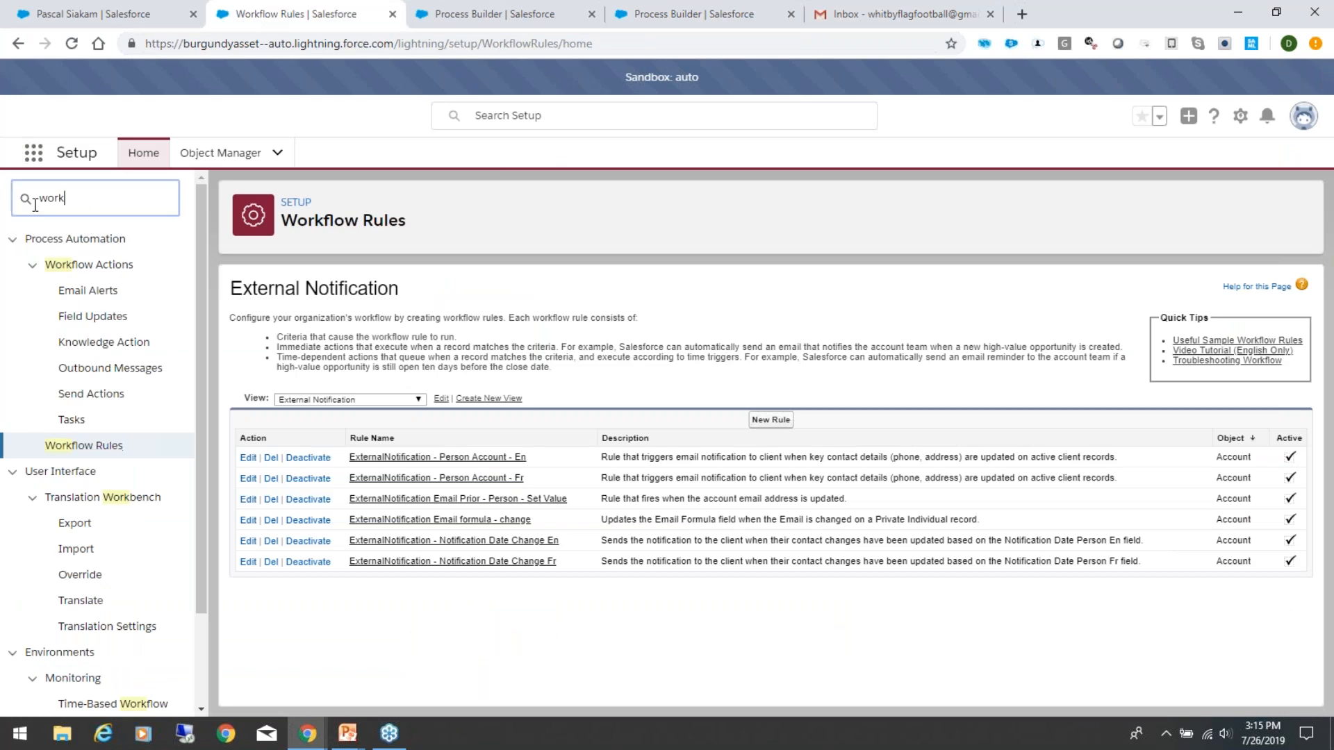
pyautogui.write('deliver')
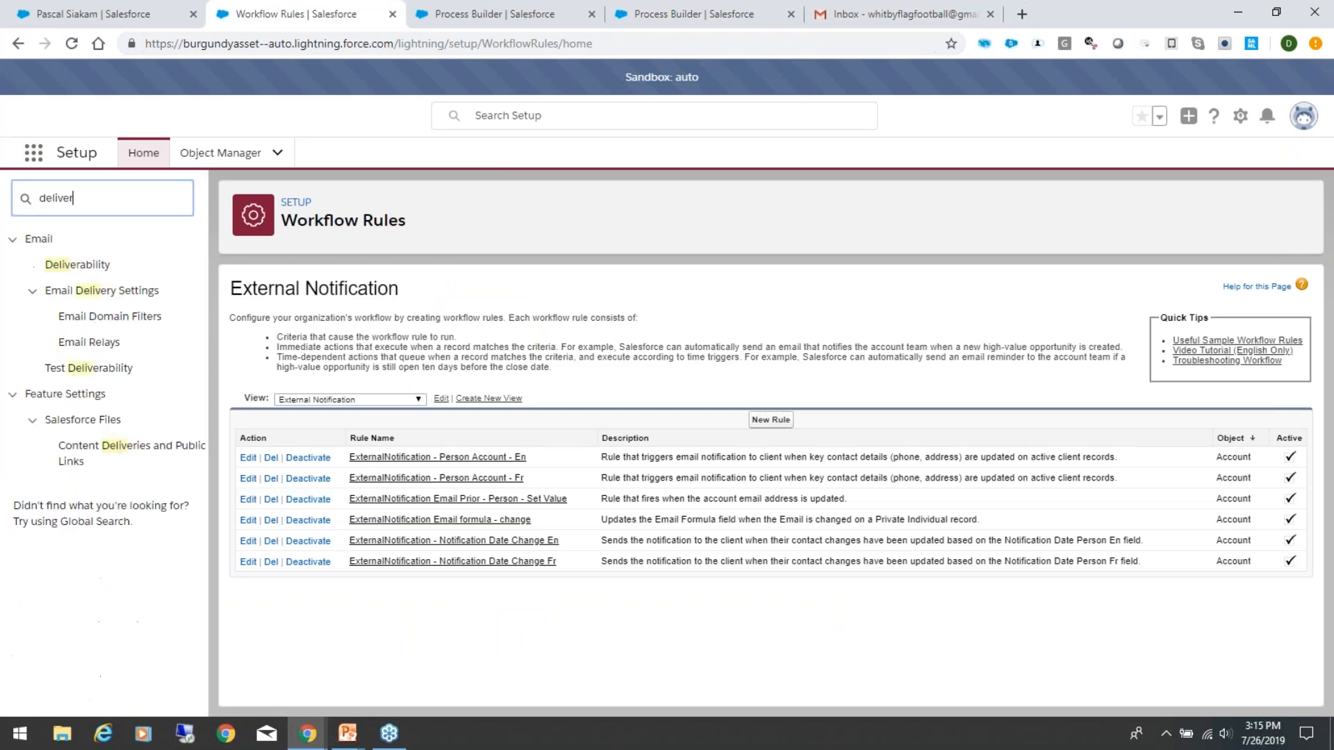
pyautogui.click(61, 267)
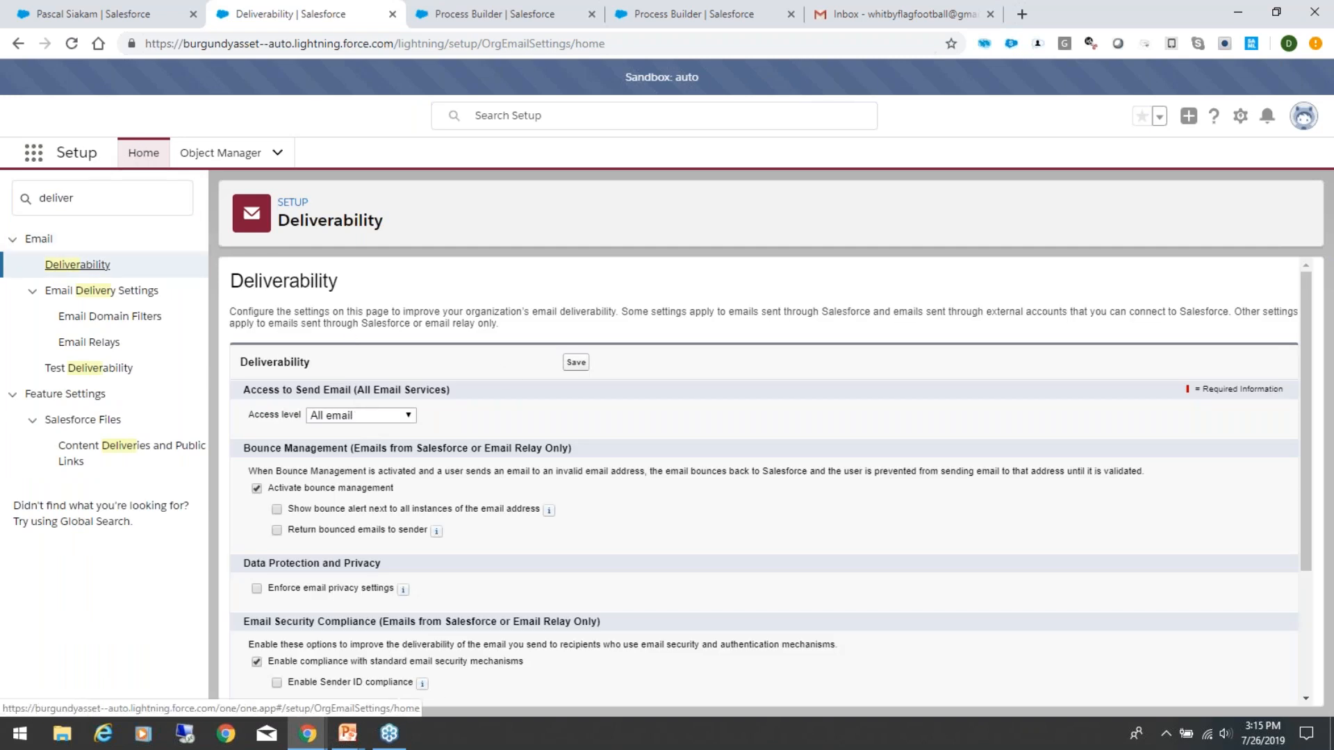
# Step: Go back to the person relationship record and open its System Information notification date fields for editing
pyautogui.click(89, 21)
pyautogui.scroll(-5, 355, 532)
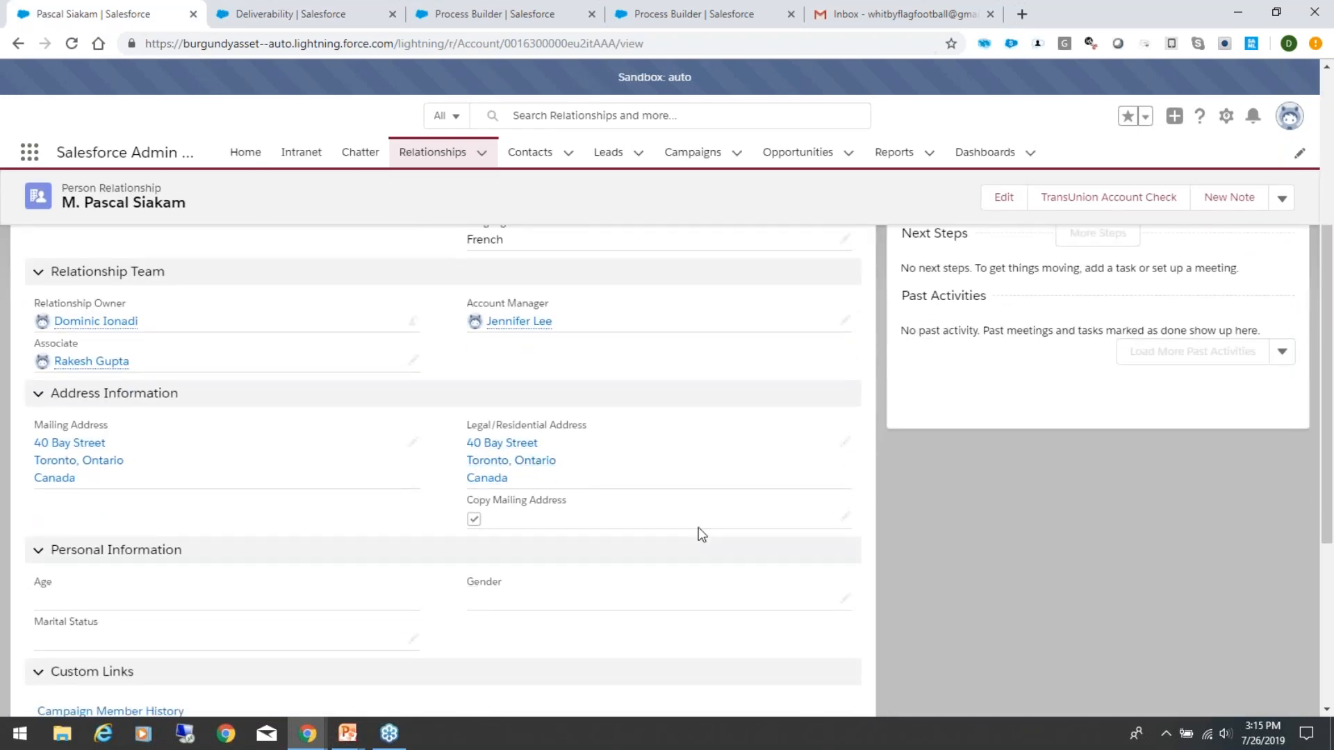
pyautogui.scroll(-5, 707, 566)
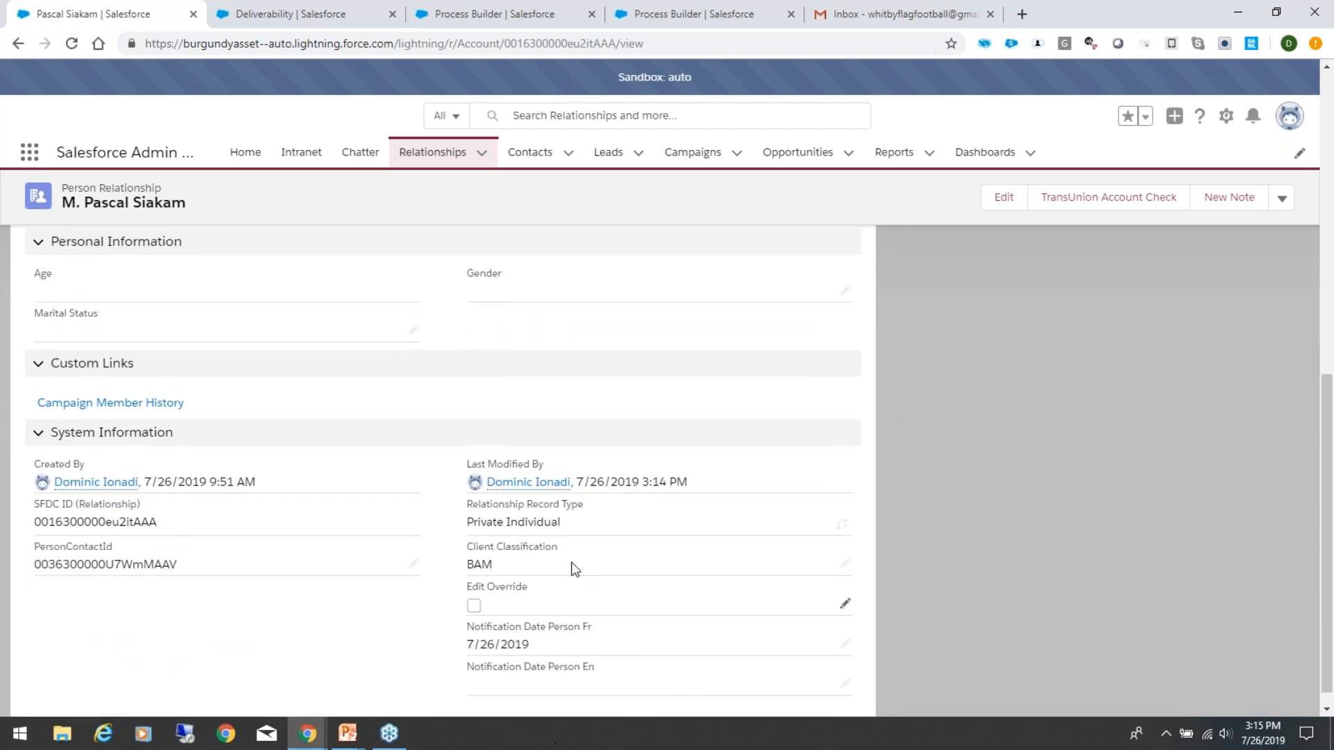
pyautogui.doubleClick(562, 693)
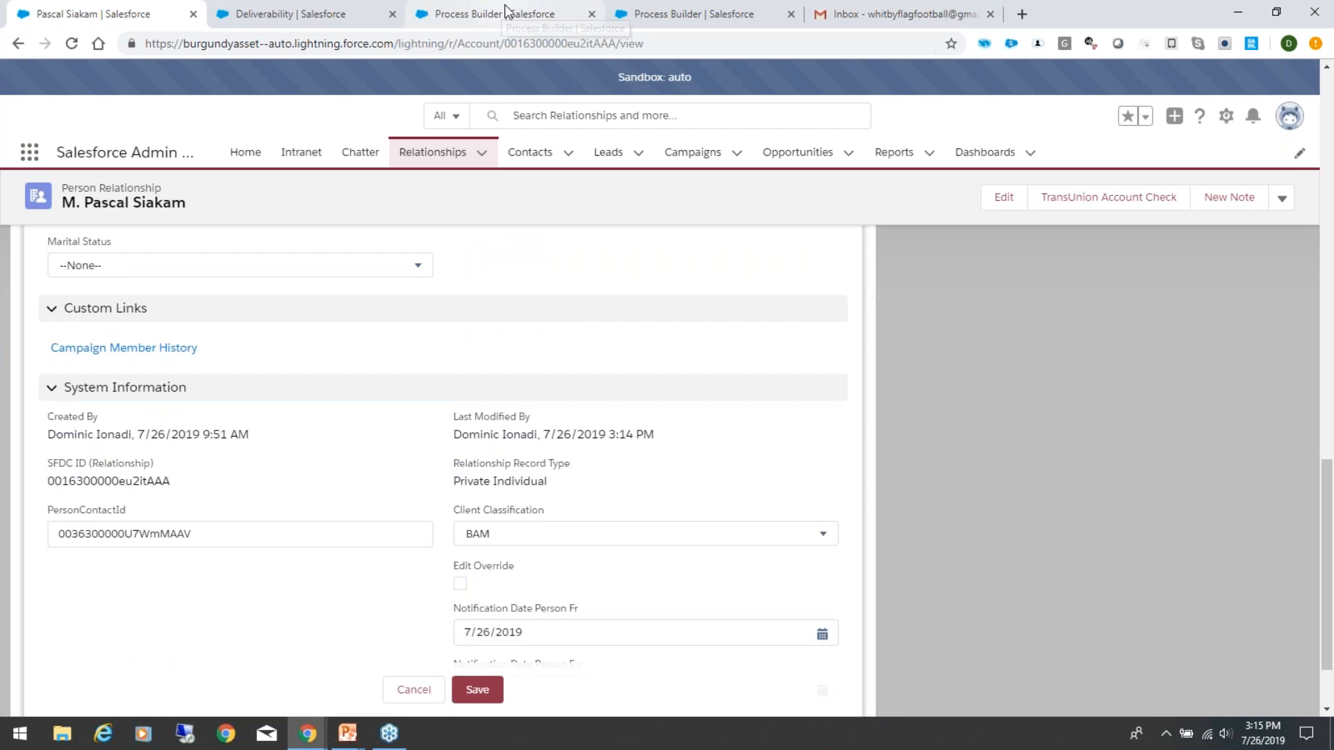
# Step: Review the Email History Generation process and its criteria in Process Builder, and revisit the Deliverability settings
pyautogui.click(523, 16)
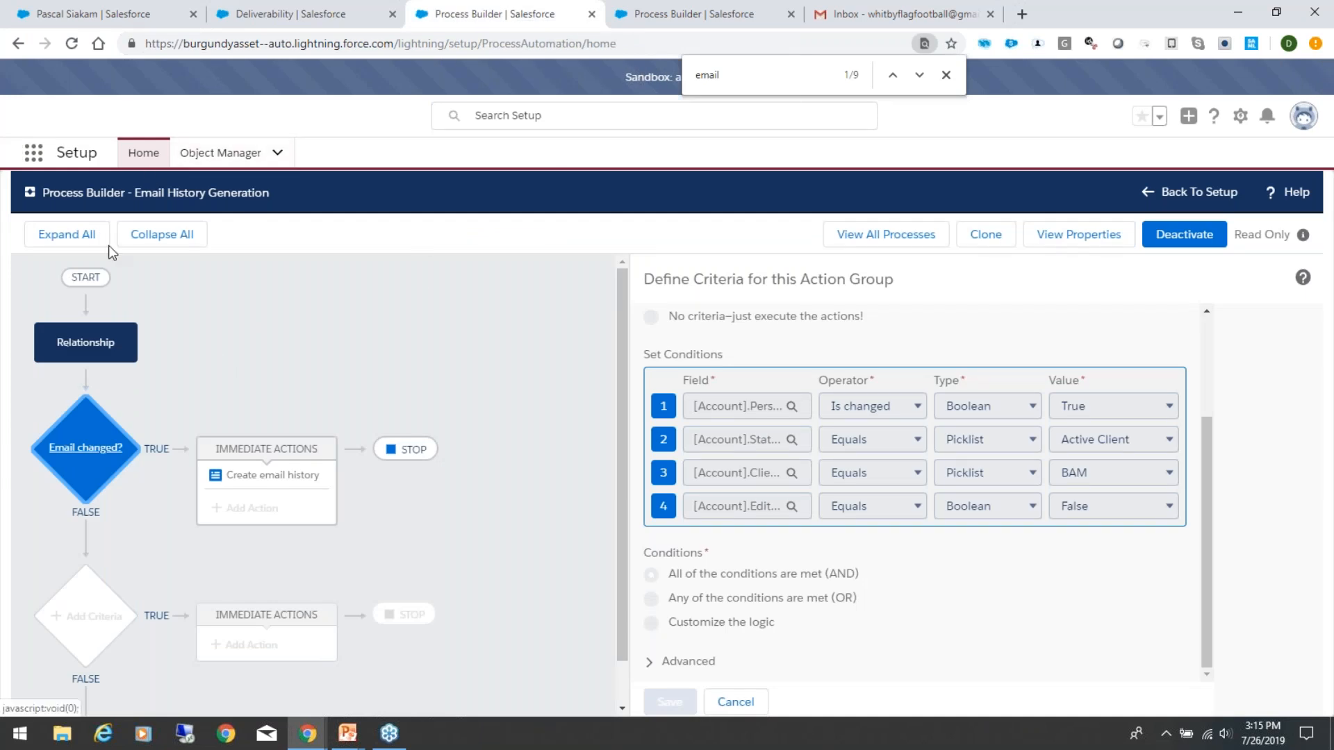
pyautogui.scroll(-1, 391, 292)
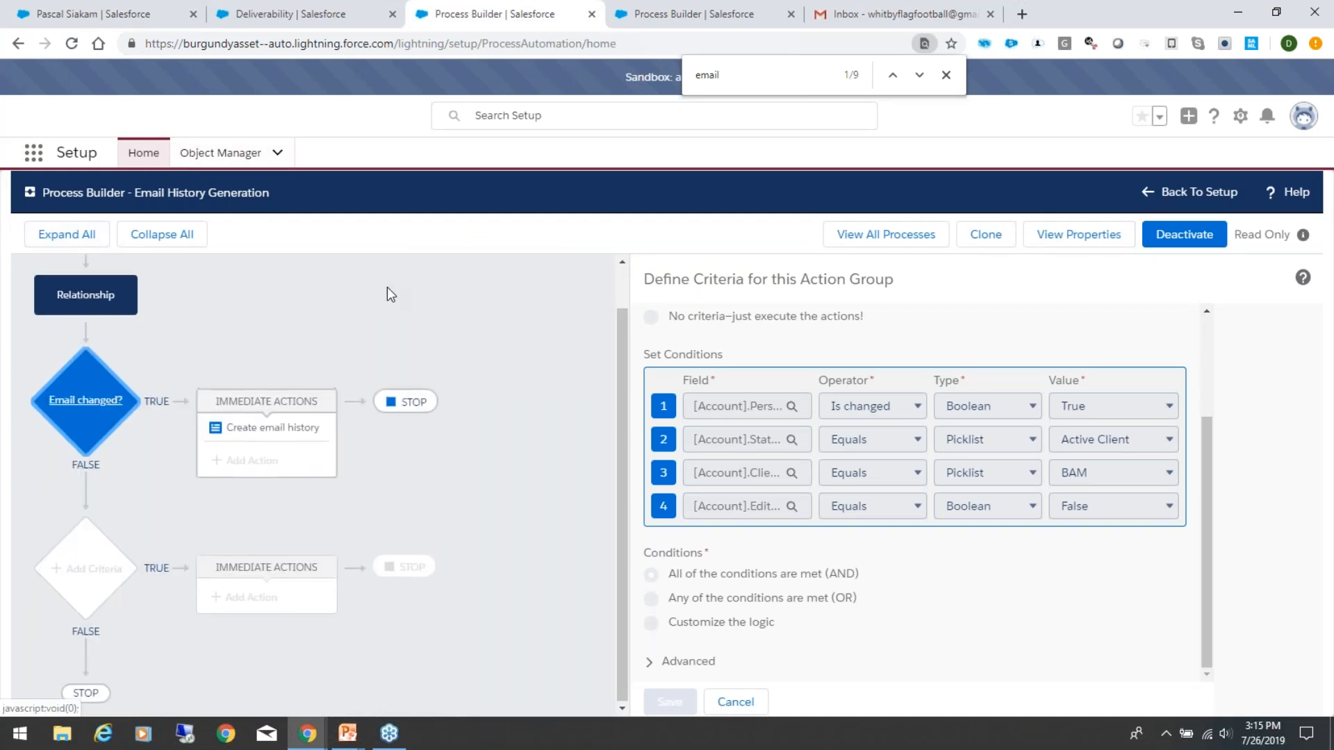
pyautogui.scroll(1, 375, 277)
pyautogui.click(310, 14)
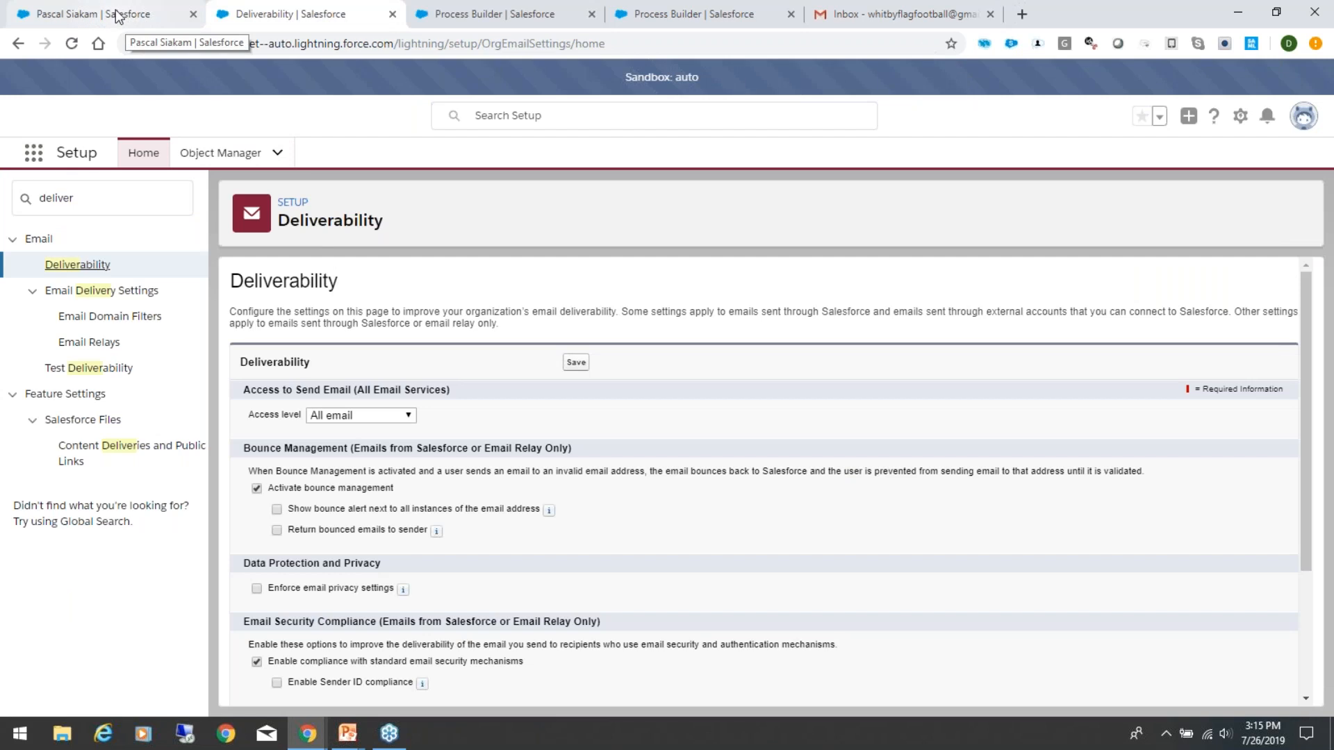
# Step: Set Notification Date Person Fr to 7/25/2019 on the person relationship and save the record
pyautogui.click(120, 15)
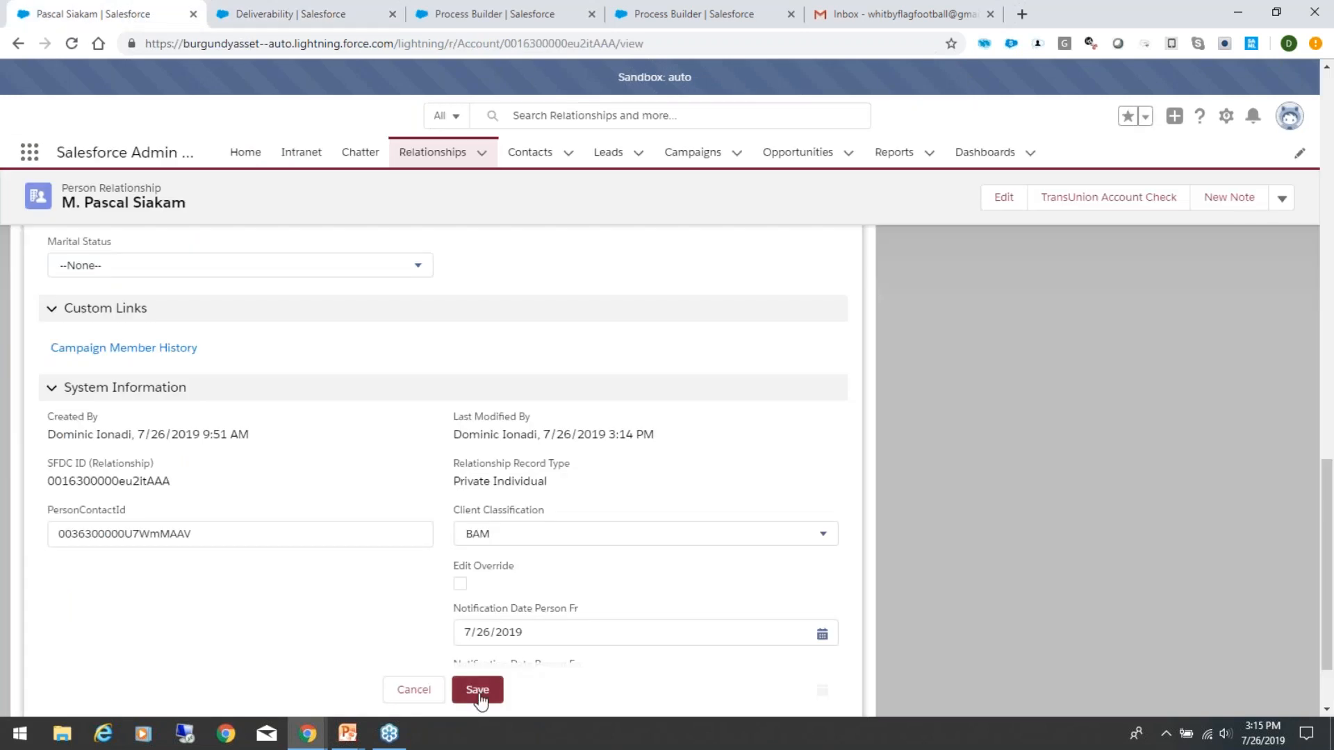
pyautogui.moveTo(553, 636); pyautogui.dragTo(435, 638)
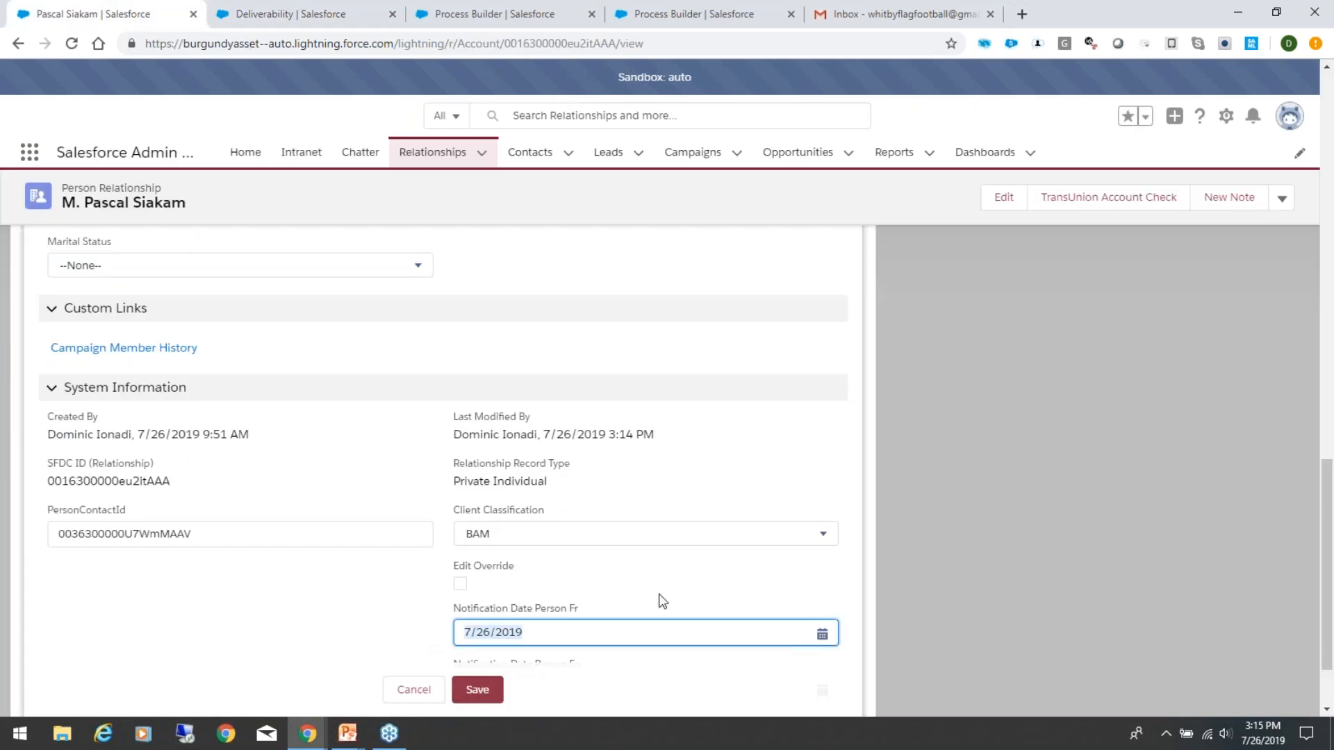
pyautogui.click(820, 638)
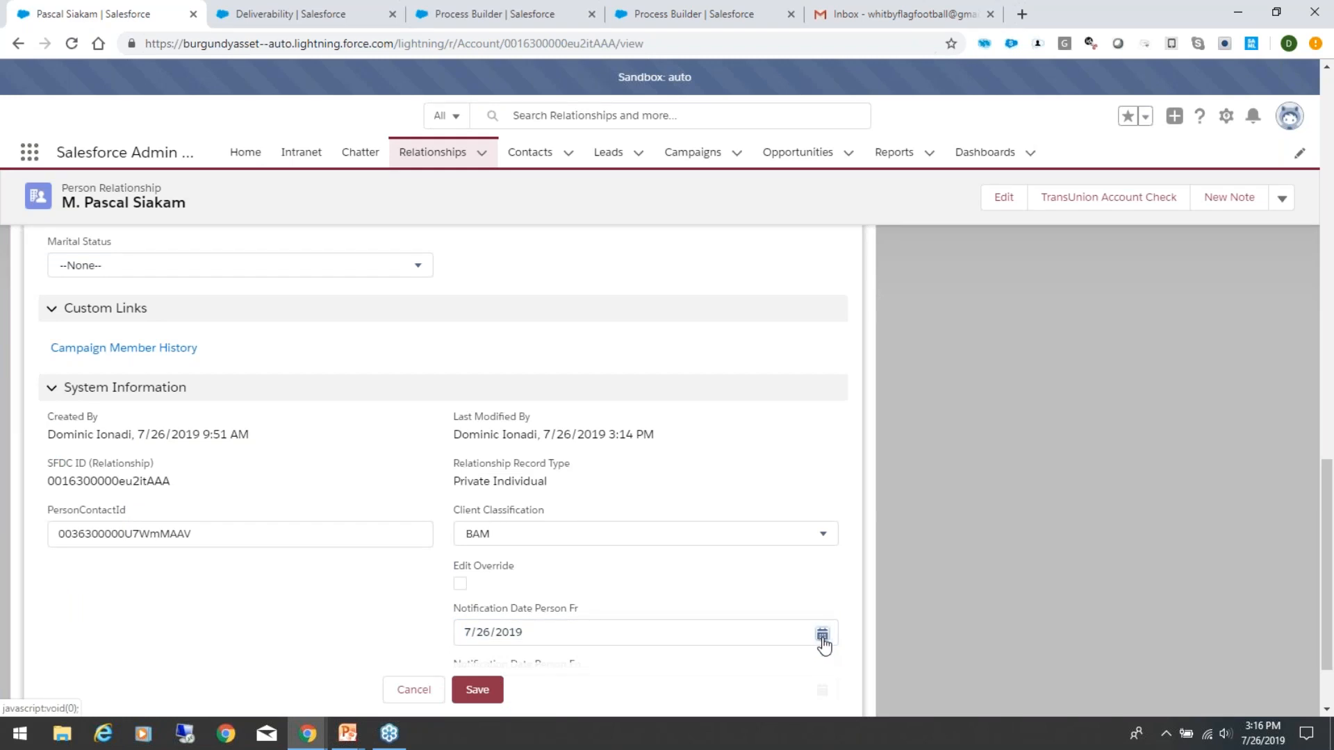
pyautogui.click(822, 636)
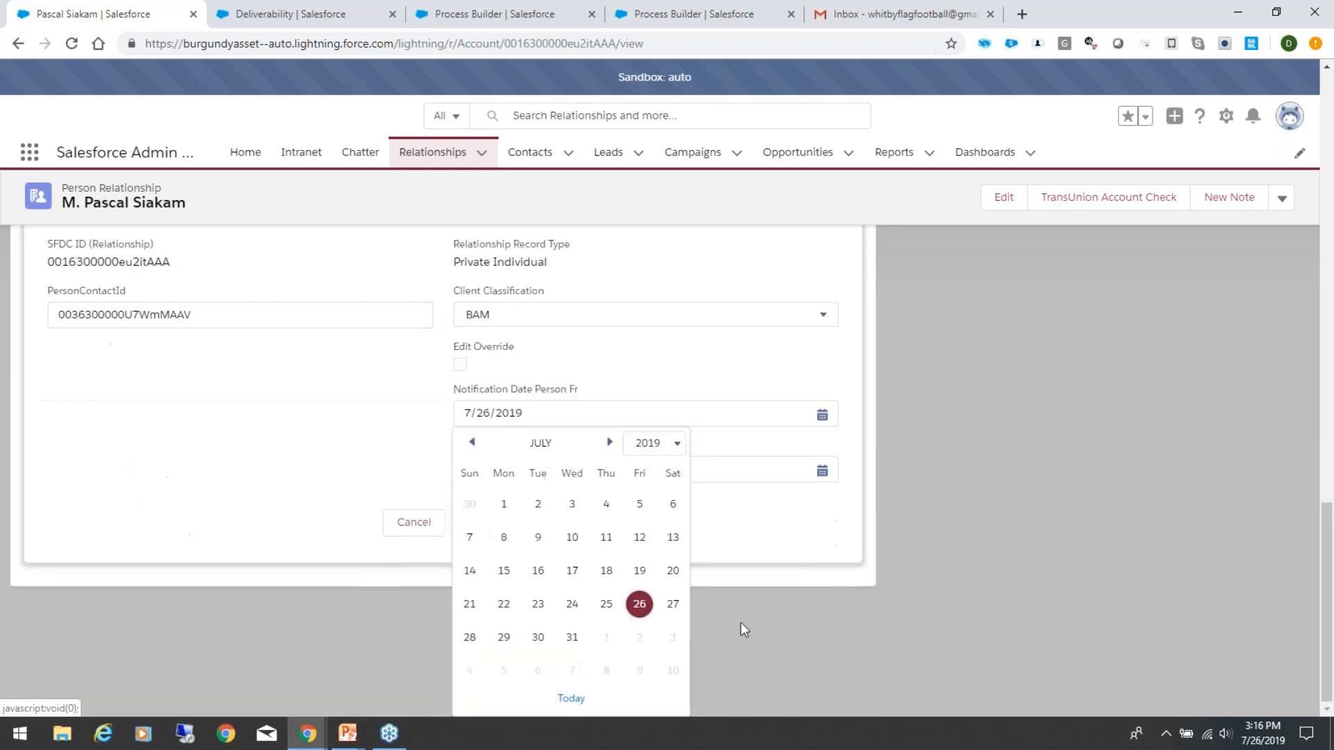
pyautogui.click(606, 603)
pyautogui.click(478, 641)
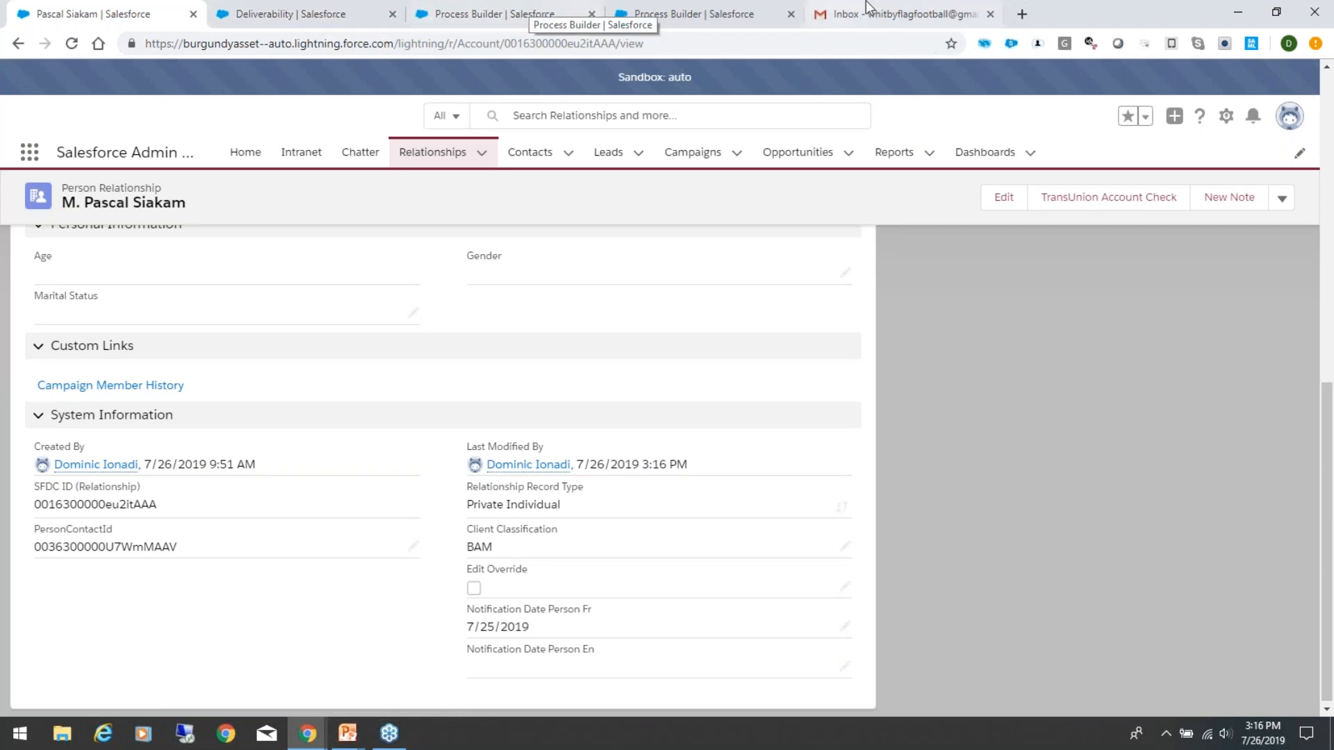
# Step: Look in Gmail's Bin for earlier notifications and open the "Sandbox: Mise à jour de votre courriel" conversation
pyautogui.click(903, 13)
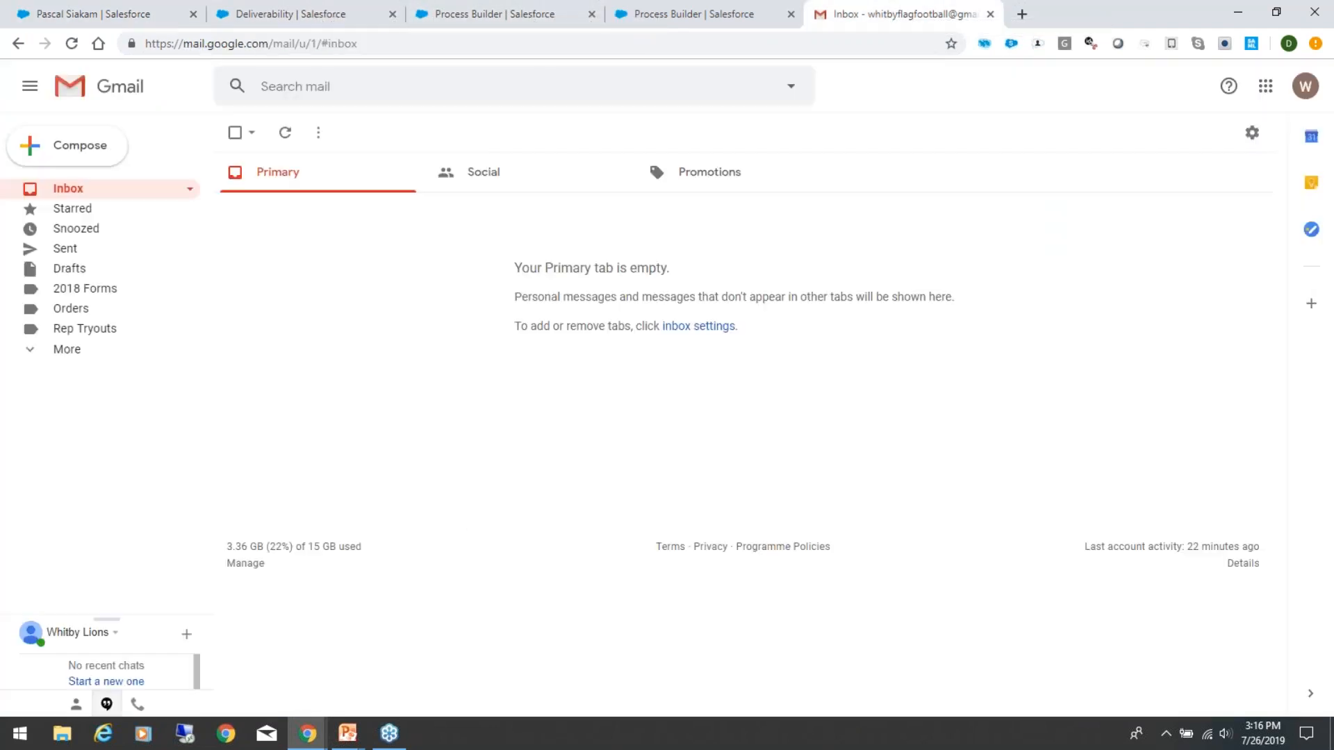
pyautogui.click(32, 351)
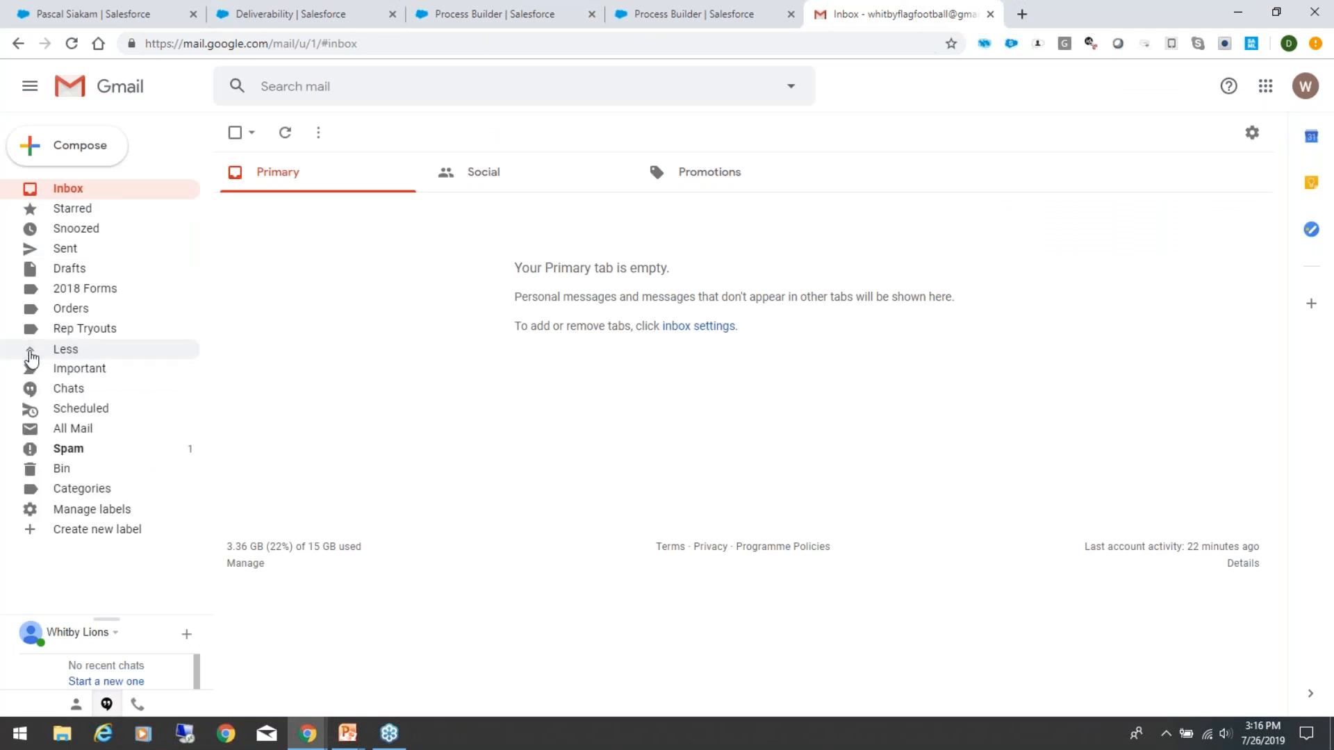
pyautogui.click(84, 467)
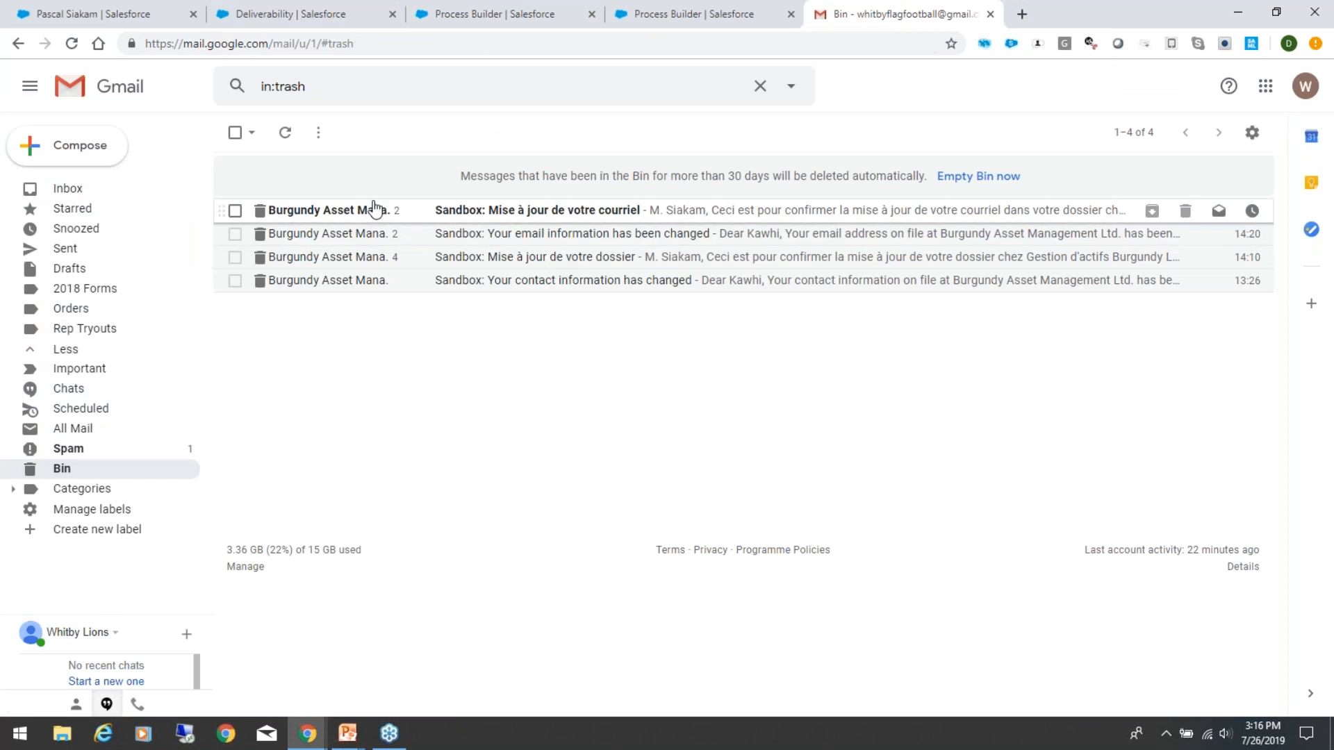
pyautogui.click(415, 212)
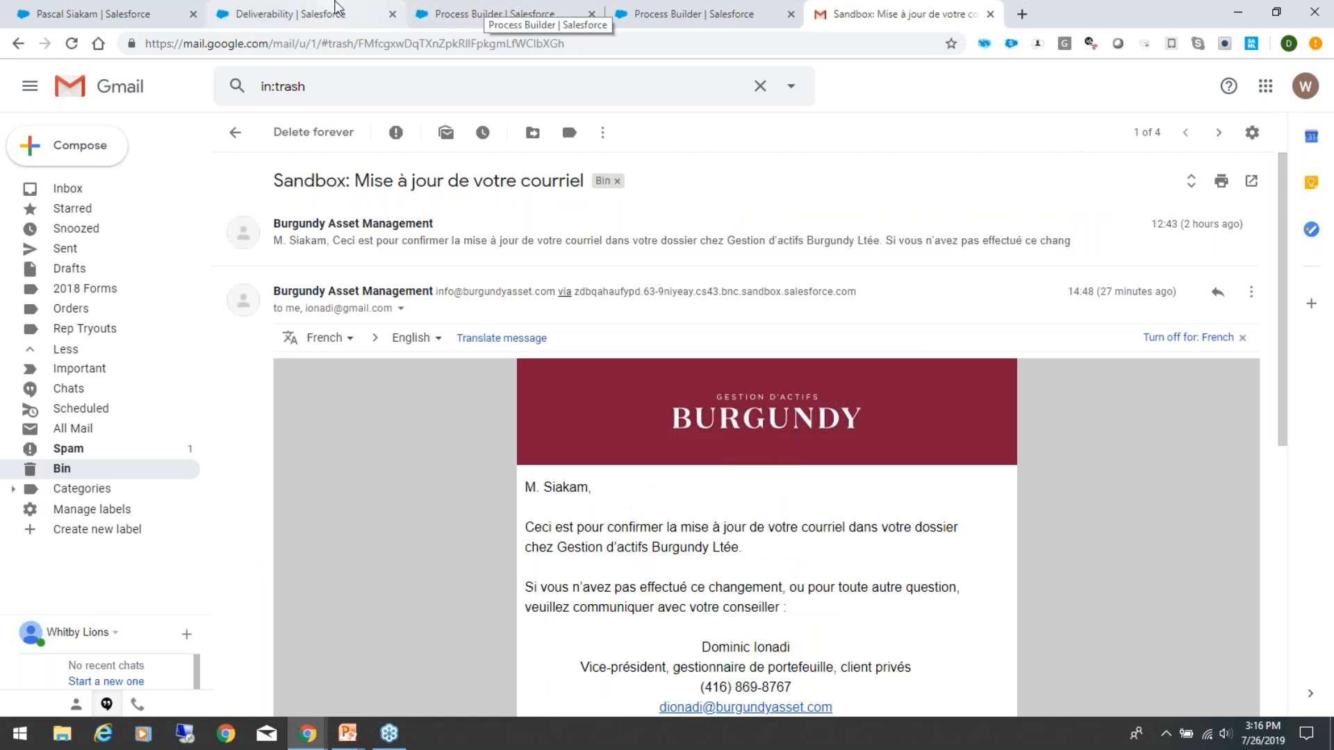
# Step: Switch back to the person relationship in Salesforce and review its contact details and language preference
pyautogui.click(336, 7)
pyautogui.click(119, 7)
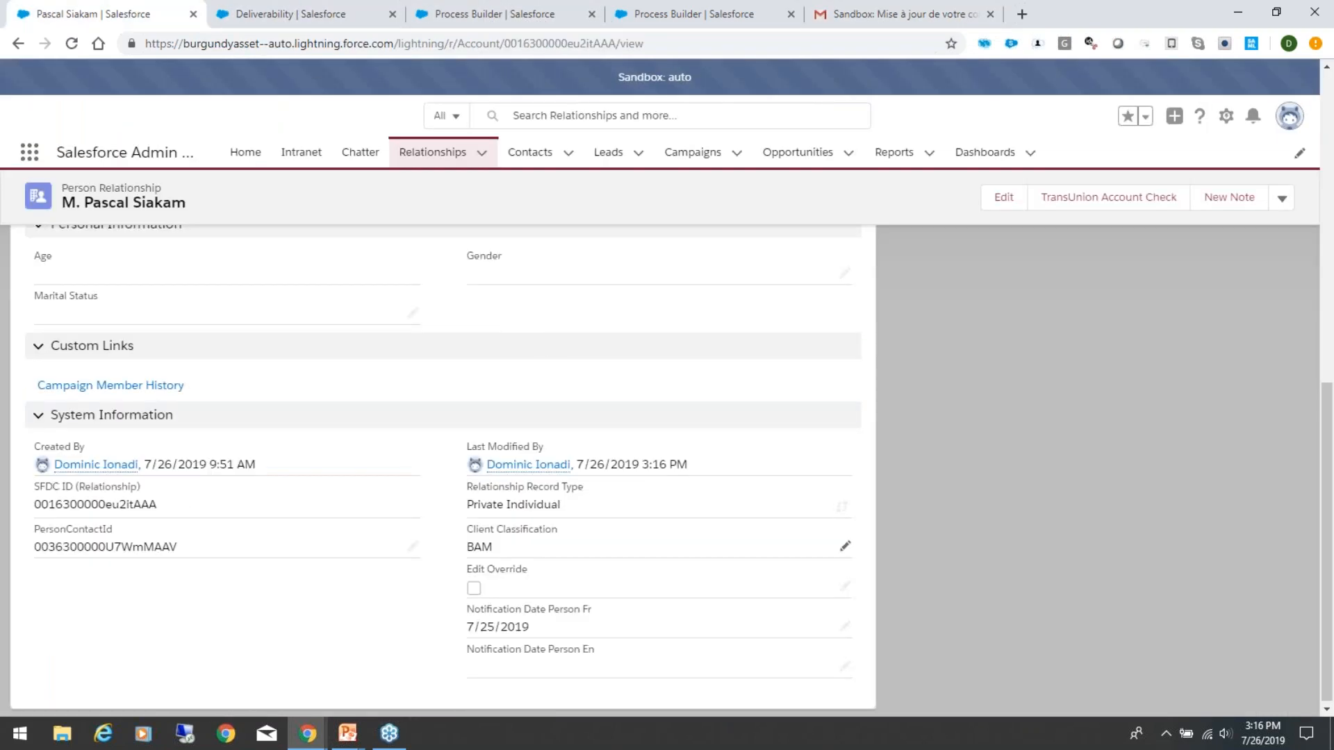
pyautogui.scroll(1, 532, 264)
pyautogui.scroll(9, 554, 435)
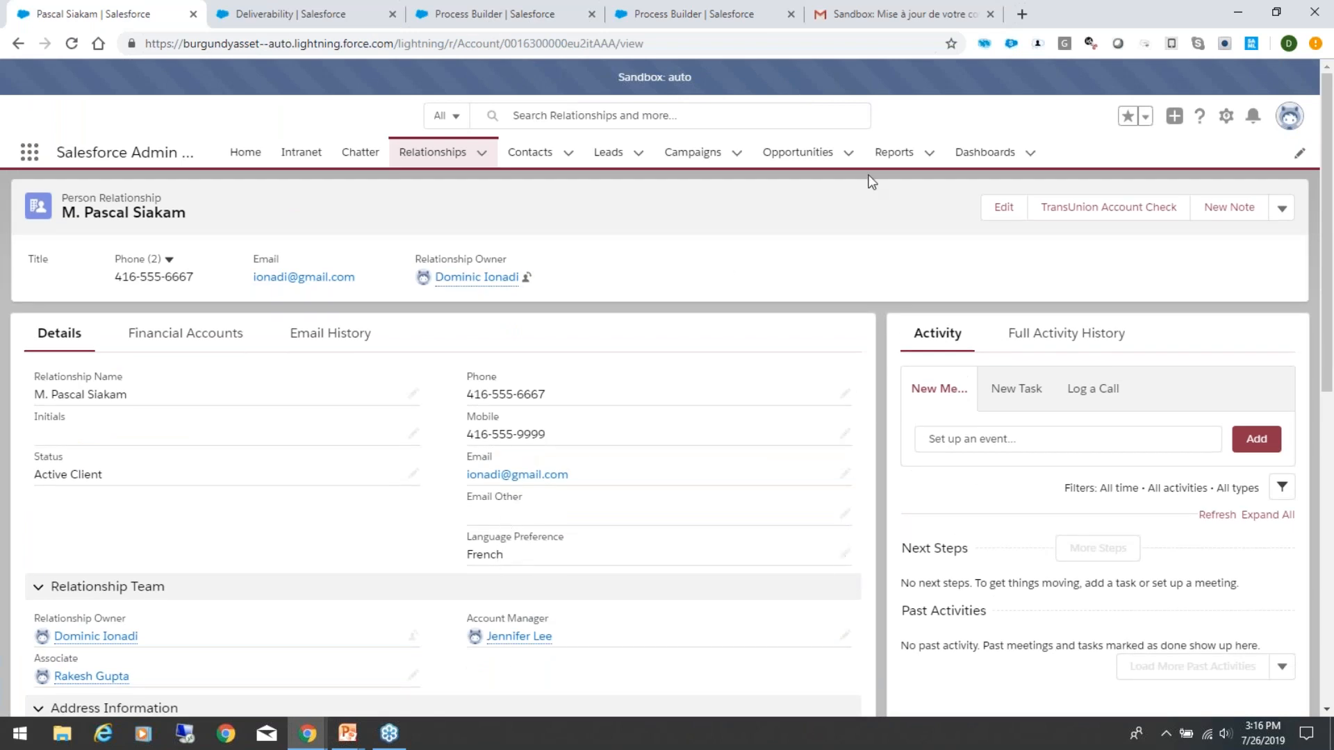
# Step: Return to the French notification e-mail in Gmail and examine the paragraph confirming the e-mail address update
pyautogui.click(903, 14)
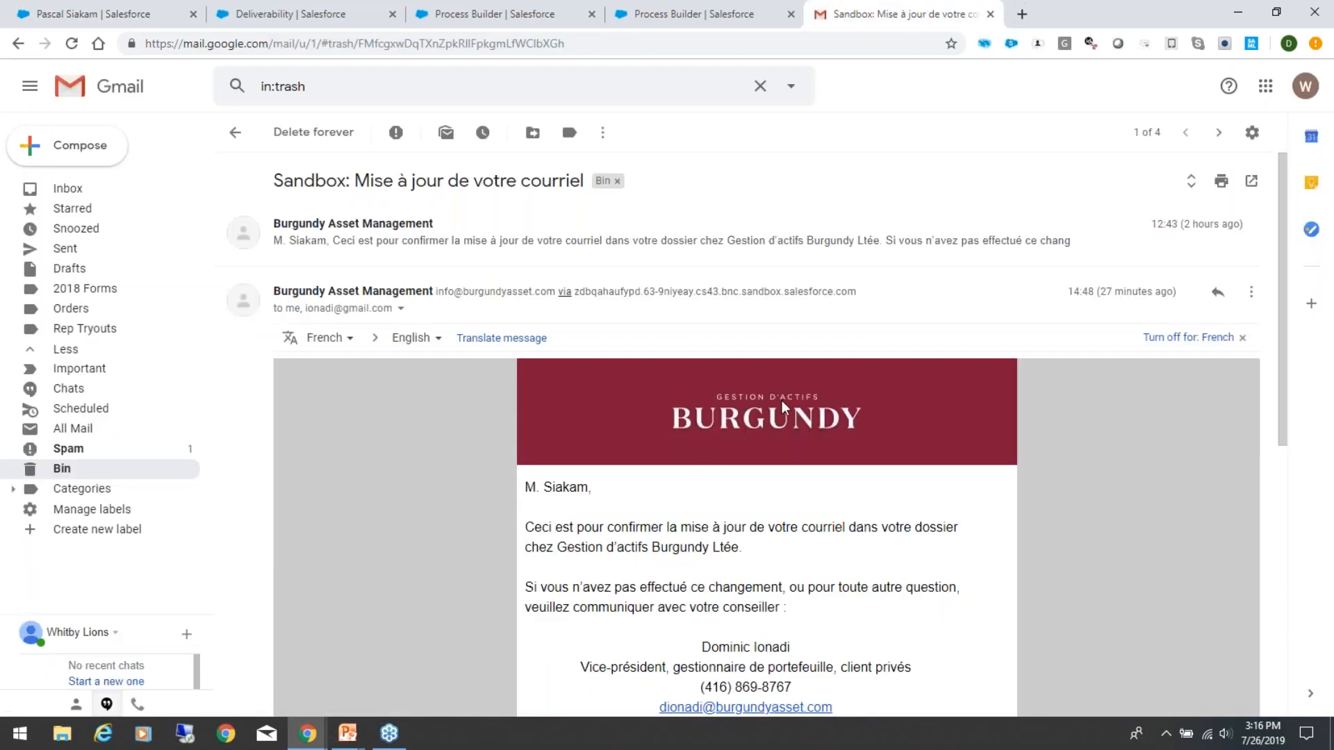
pyautogui.scroll(-2, 810, 566)
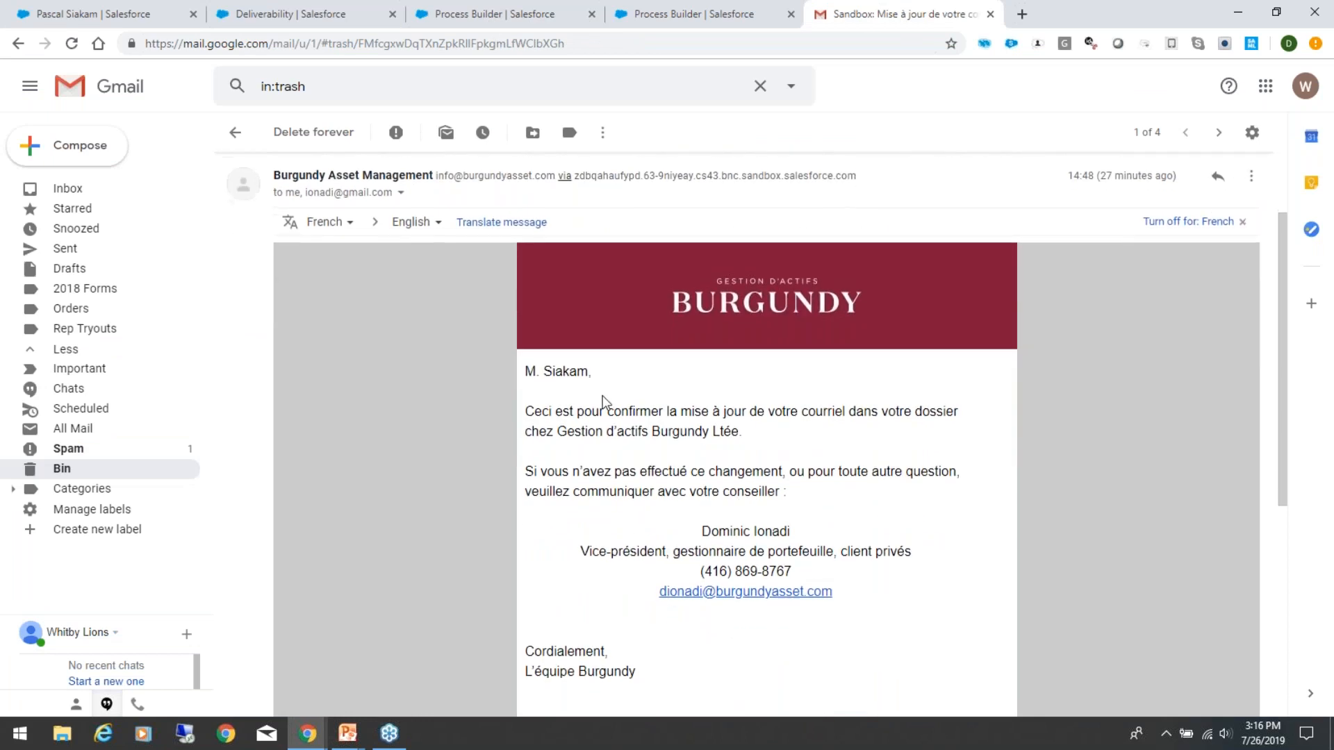
pyautogui.scroll(-1, 591, 407)
pyautogui.moveTo(539, 310); pyautogui.dragTo(853, 338)
pyautogui.click(853, 338)
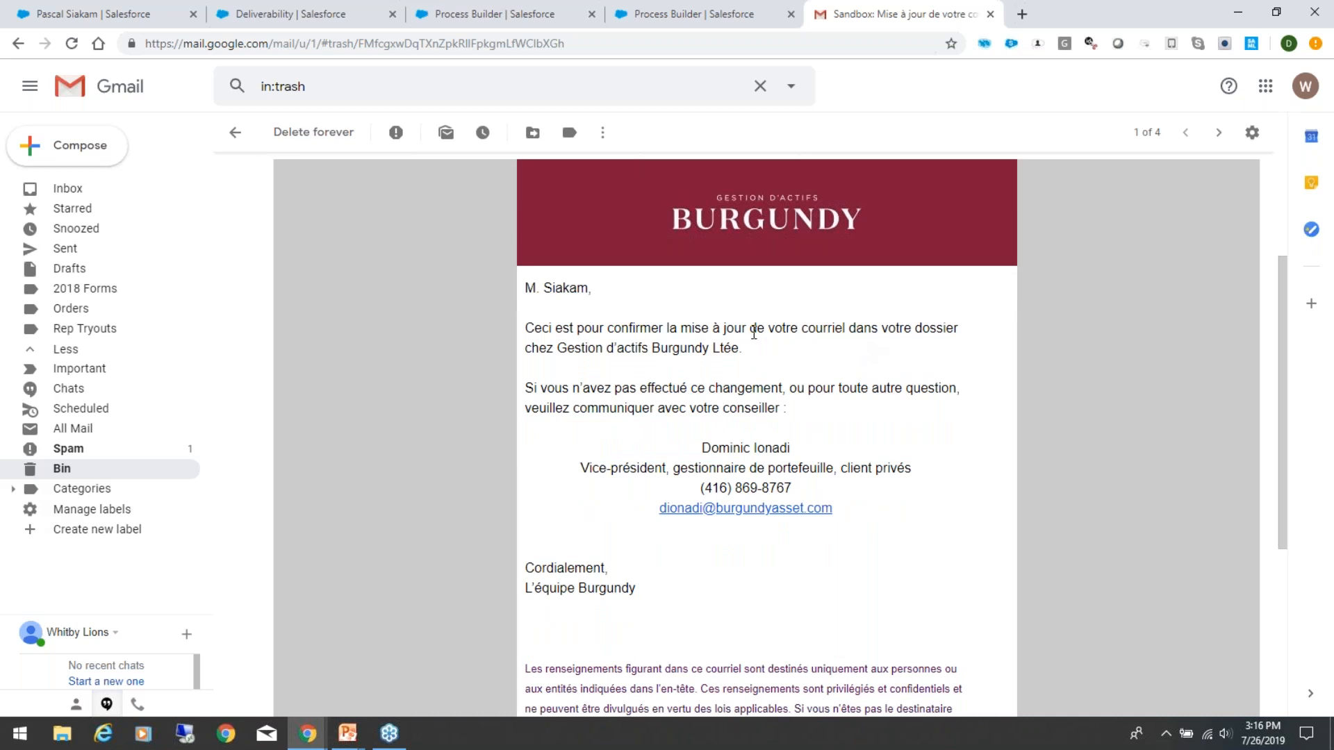
pyautogui.tripleClick(743, 325)
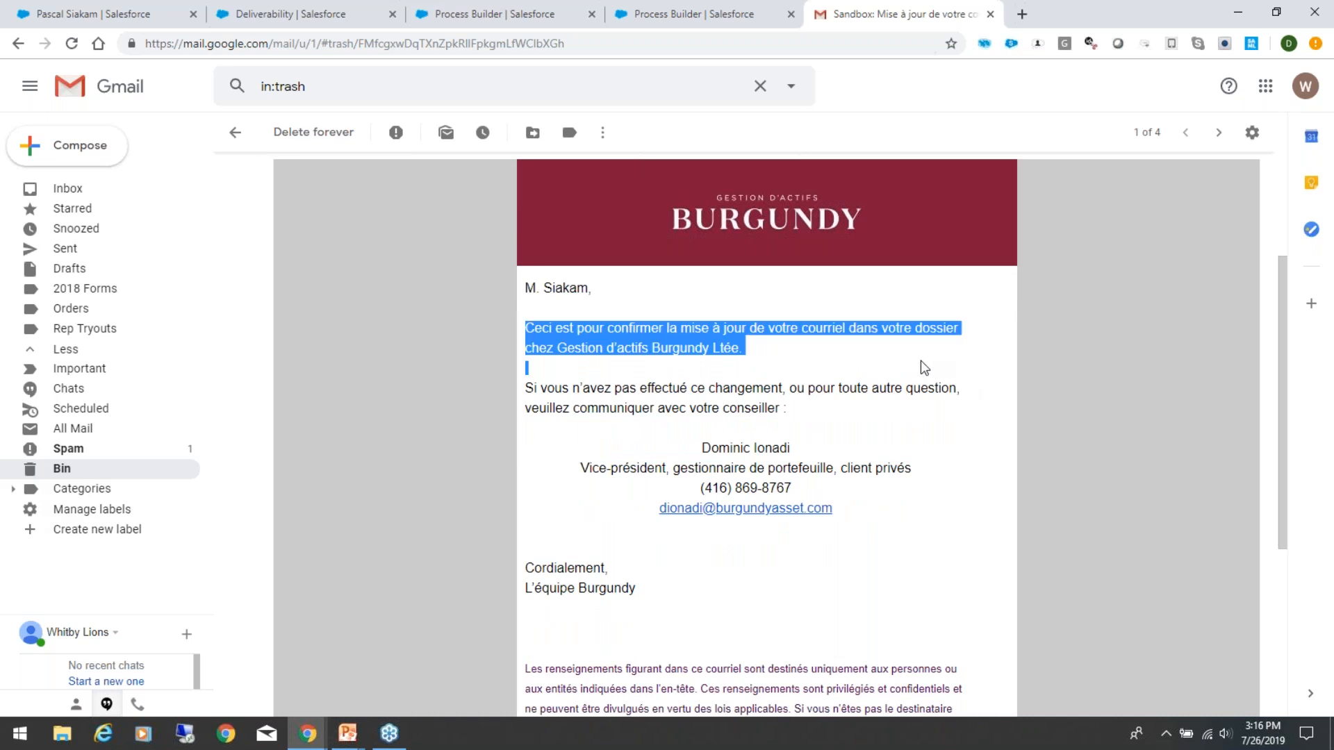
pyautogui.click(865, 354)
pyautogui.tripleClick(778, 319)
pyautogui.click(862, 362)
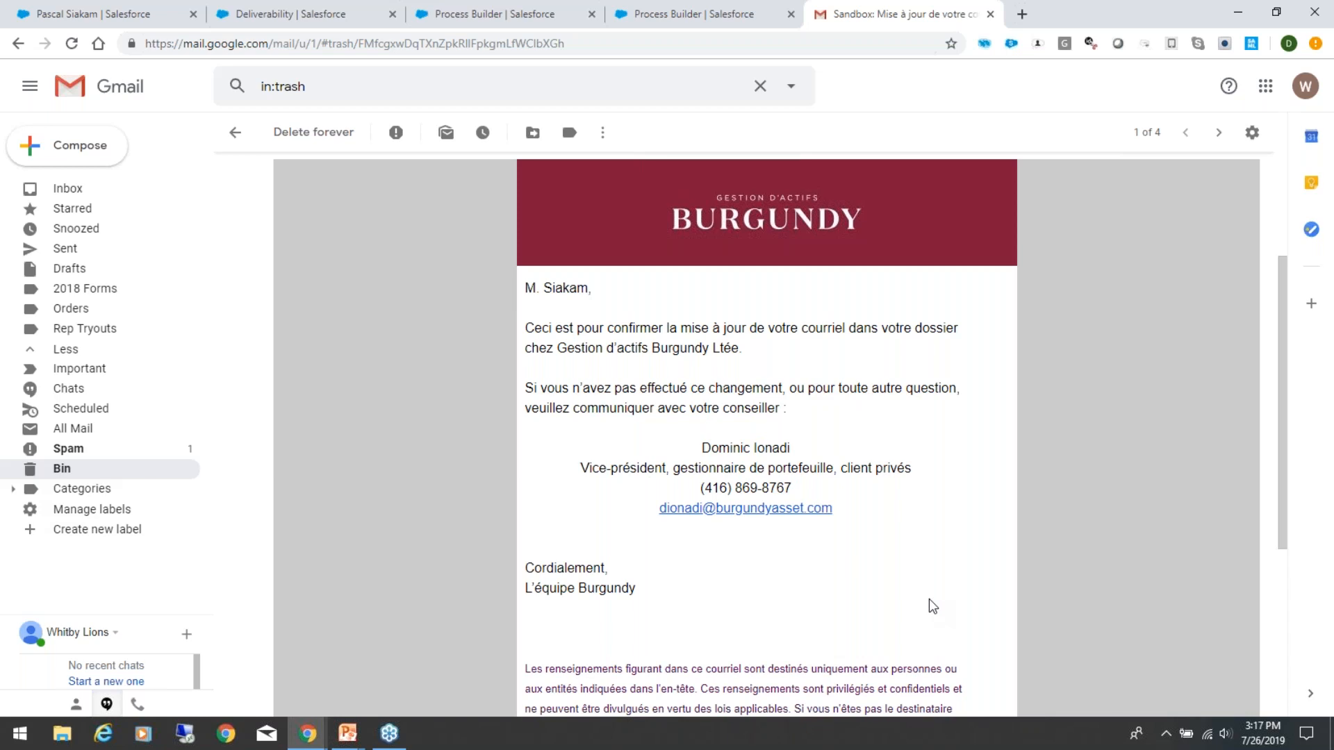
# Step: Read the rest of the French e-mail through its disclaimer and go back to the Bin's message list
pyautogui.scroll(-2, 928, 606)
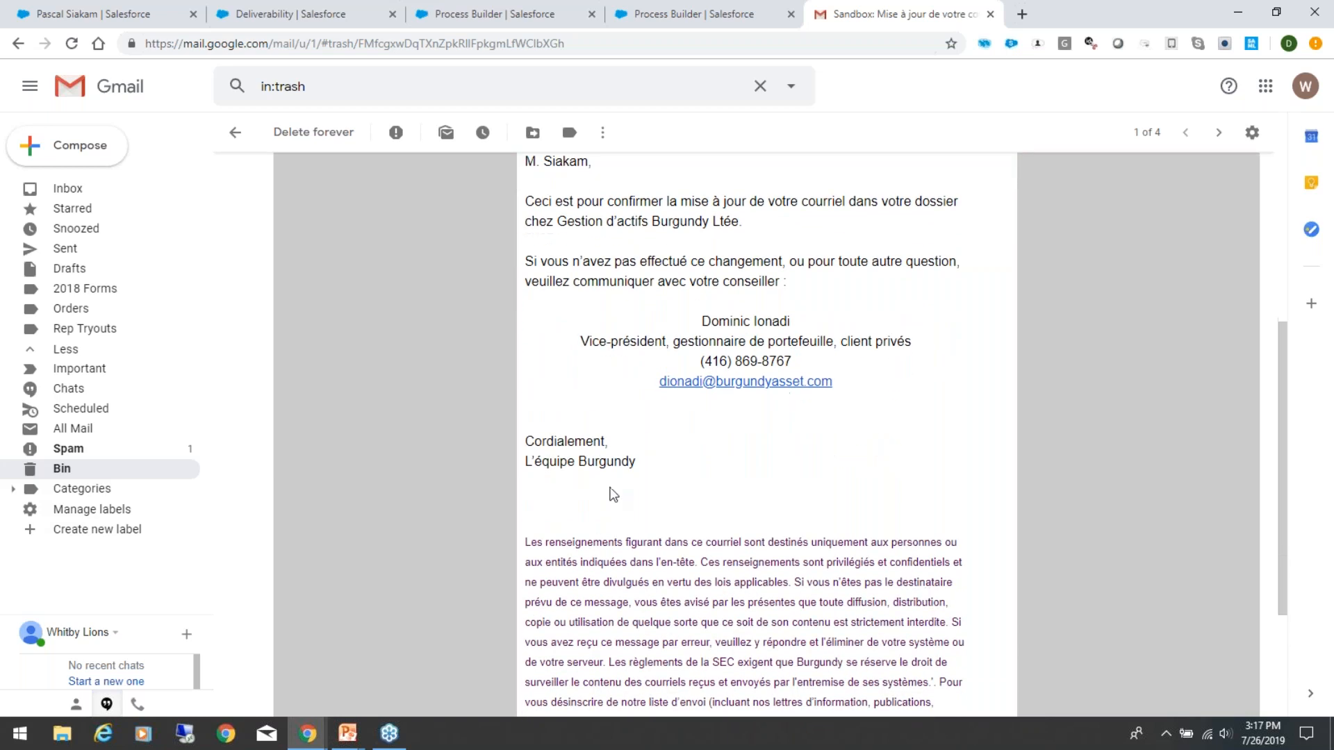
pyautogui.scroll(-3, 798, 524)
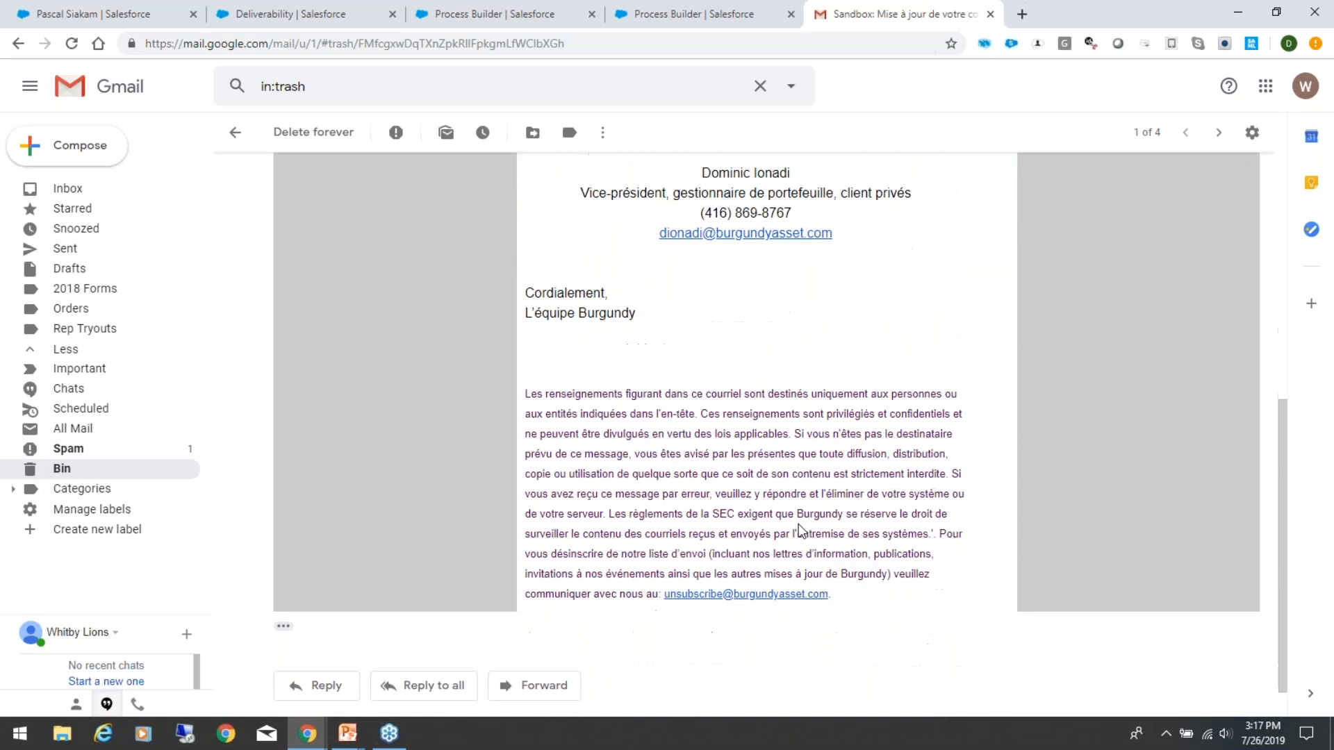
pyautogui.scroll(6, 801, 531)
pyautogui.scroll(2, 801, 531)
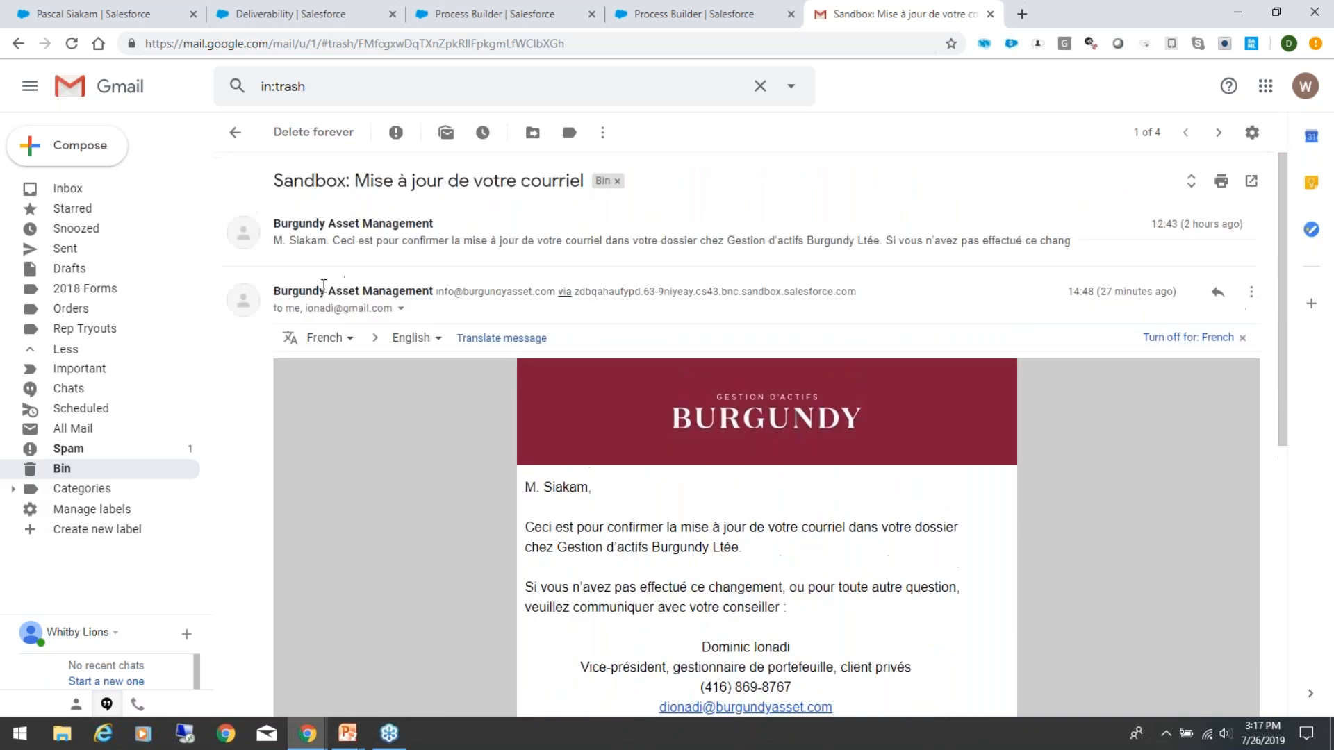
pyautogui.click(64, 469)
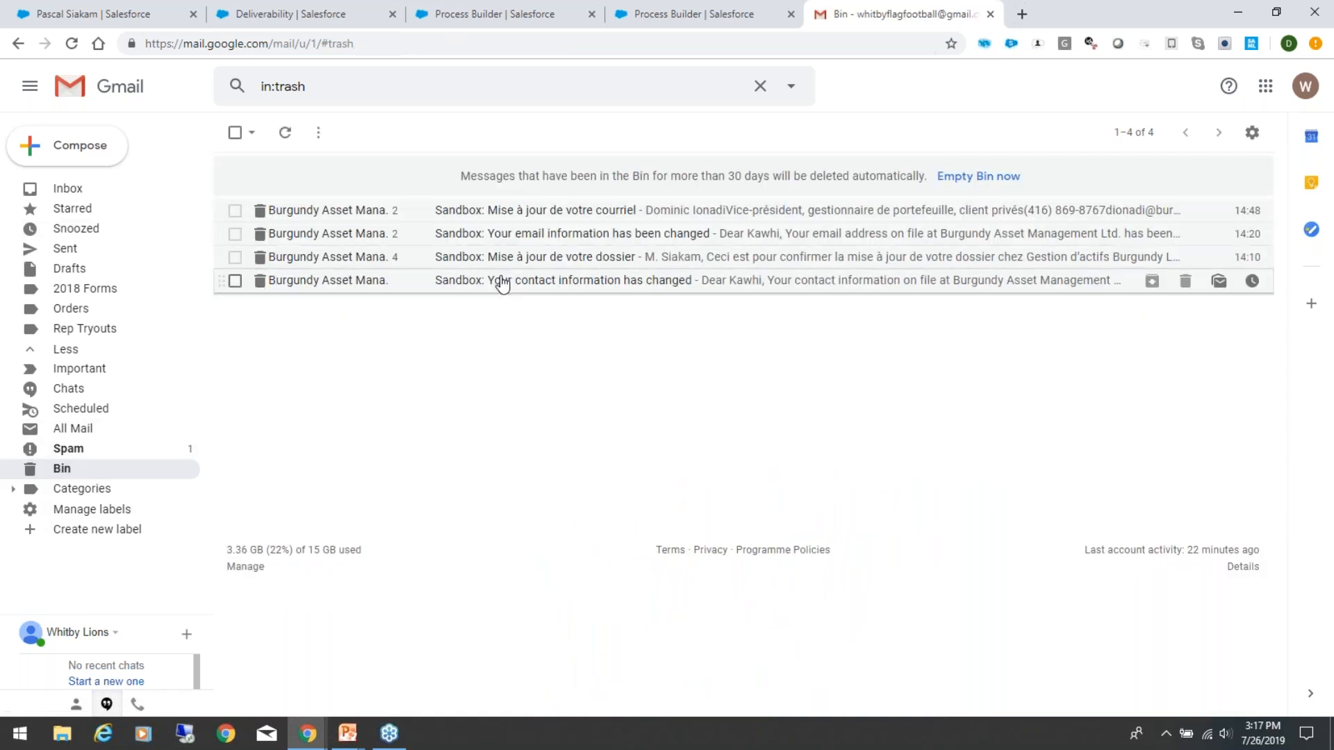
# Step: Open the "Sandbox: Your contact information has changed" message and examine the update notice and the Investment Counsellor's details
pyautogui.click(475, 280)
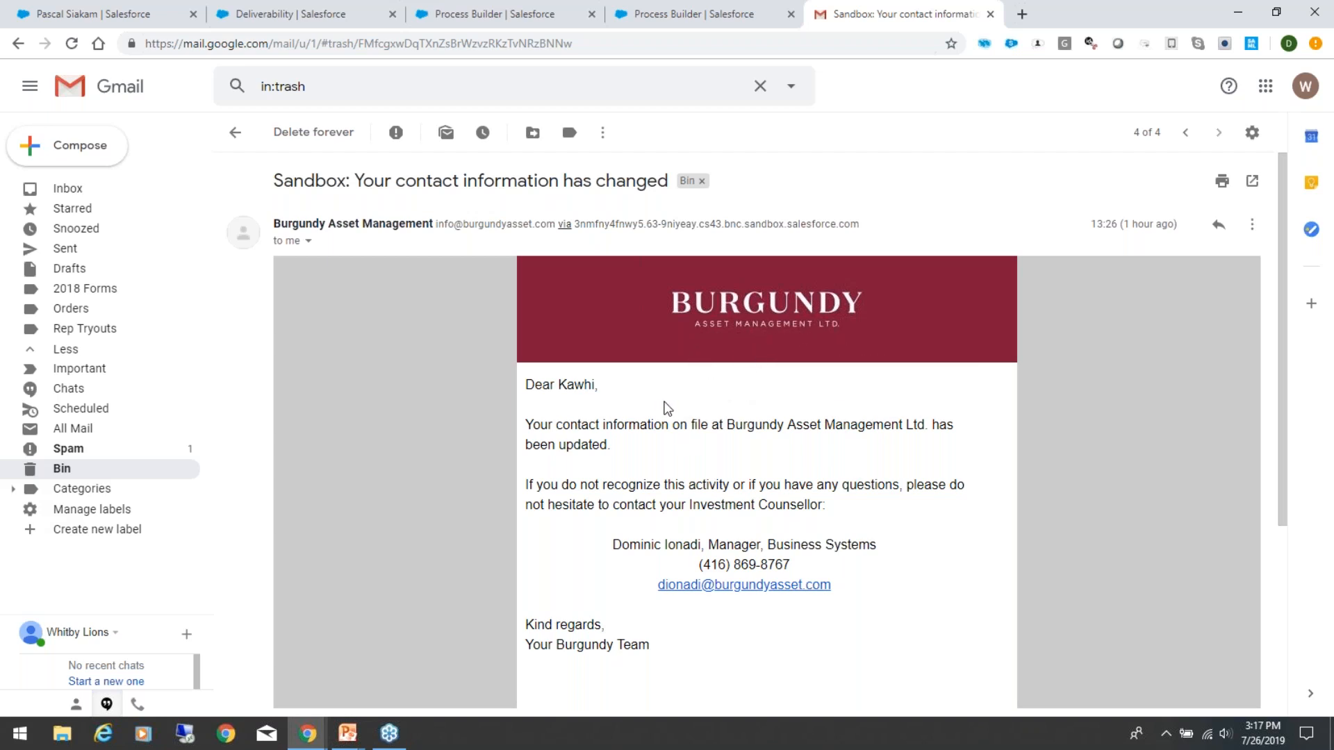
pyautogui.moveTo(667, 408); pyautogui.dragTo(818, 425)
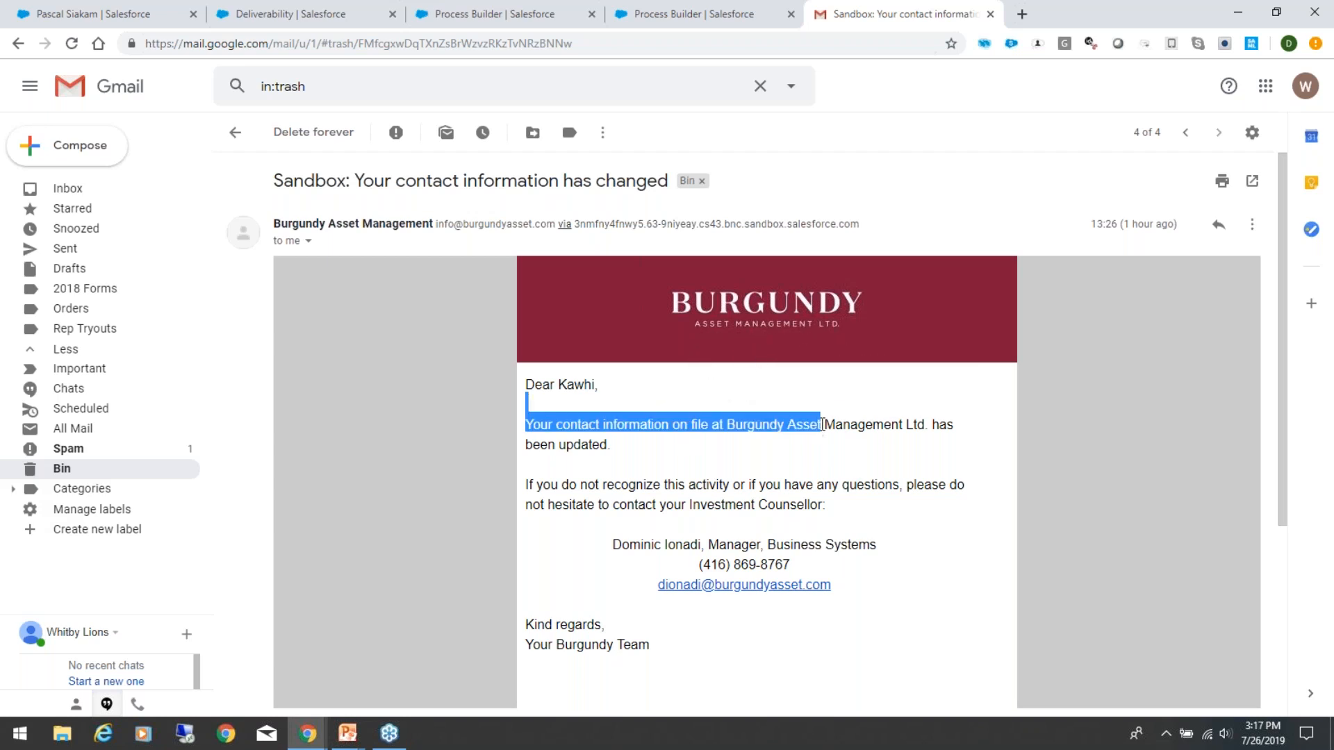
pyautogui.click(857, 520)
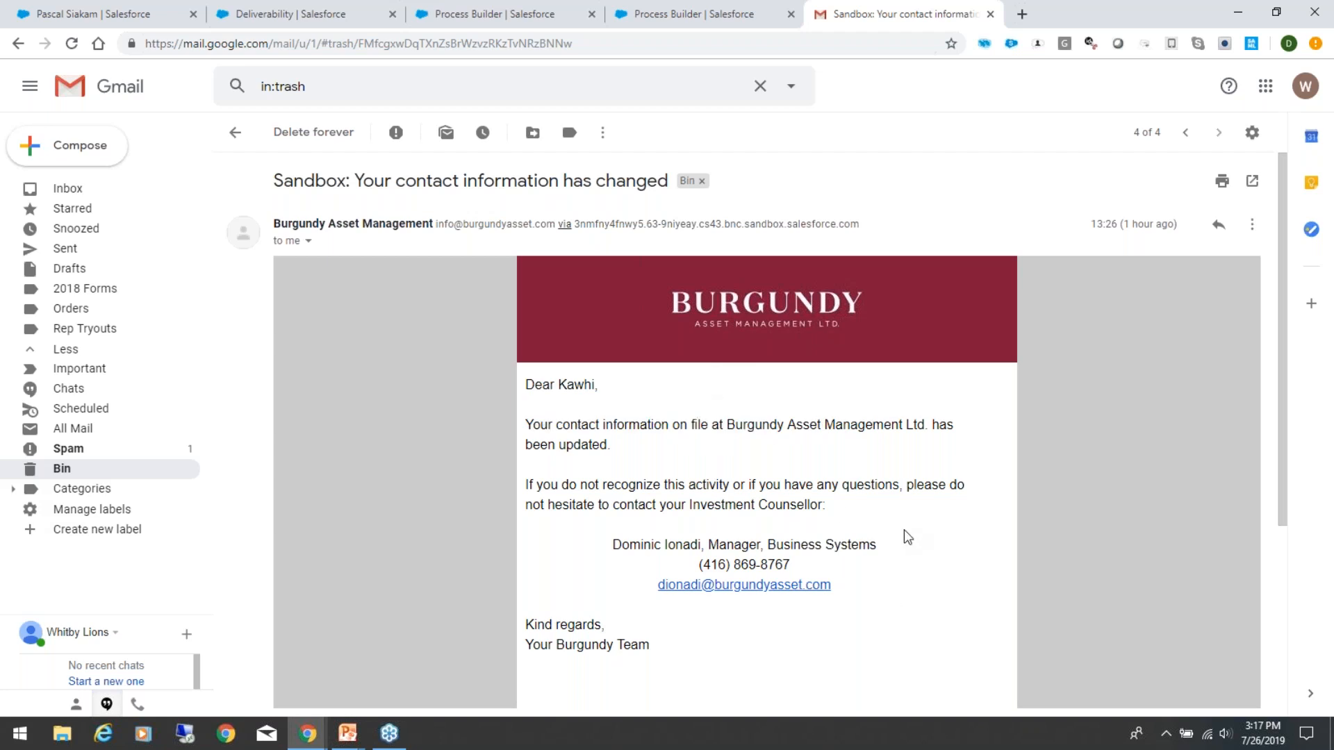
pyautogui.moveTo(885, 546); pyautogui.dragTo(708, 548)
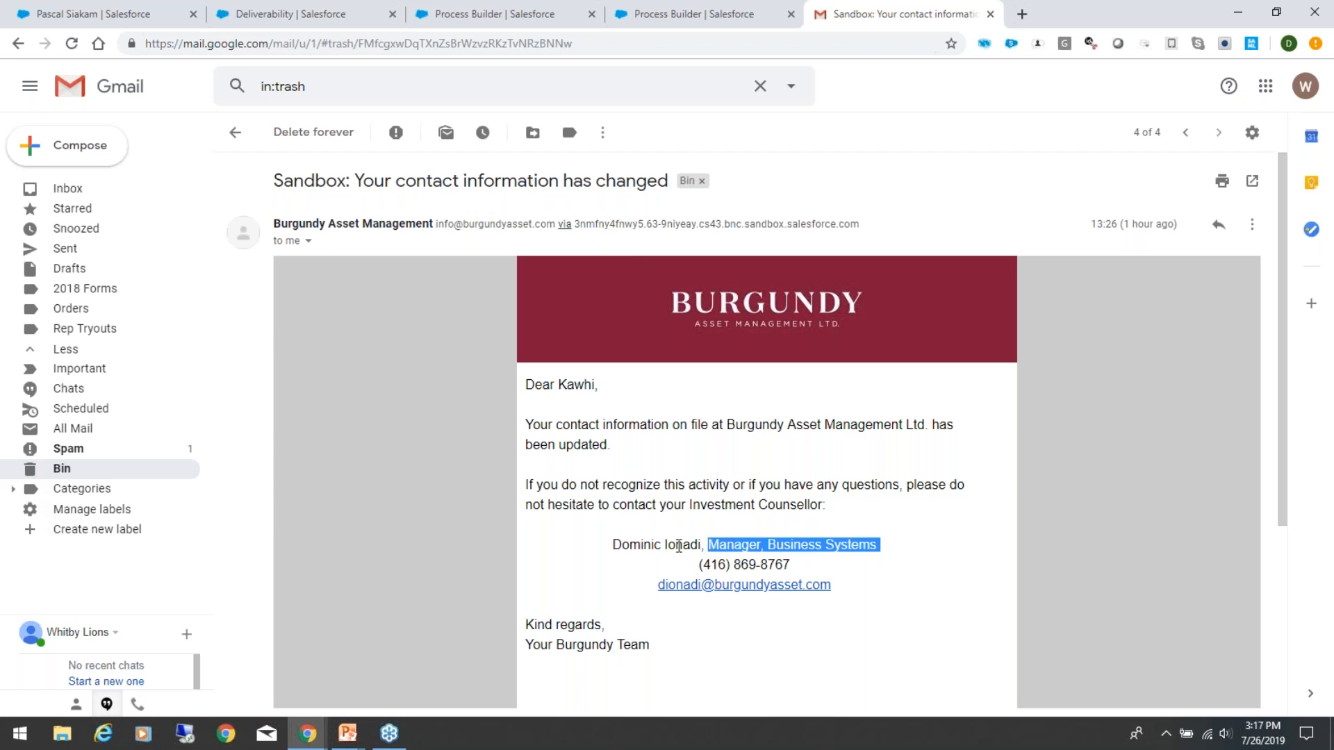
pyautogui.click(971, 609)
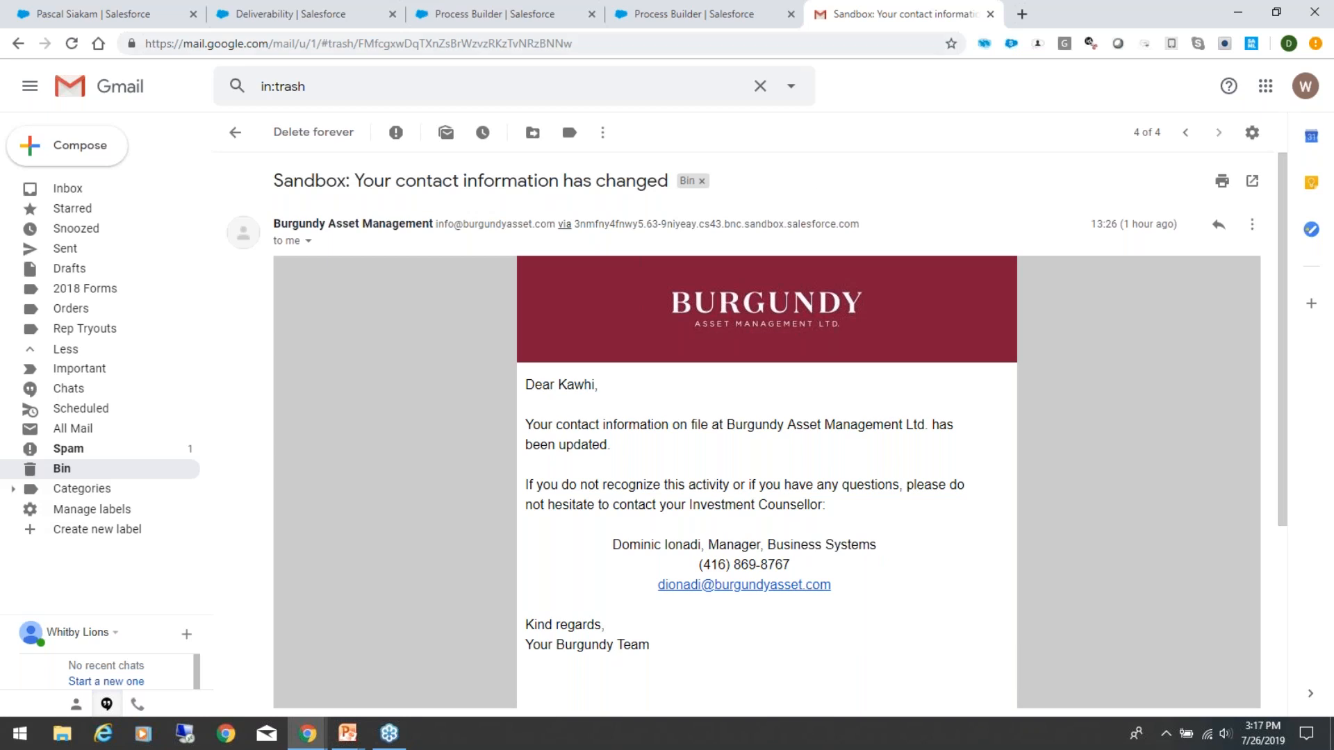
# Step: Look over the Email Change - External Notification process, Deliverability settings and person relationship in Salesforce, and return to the Gmail message
pyautogui.click(721, 19)
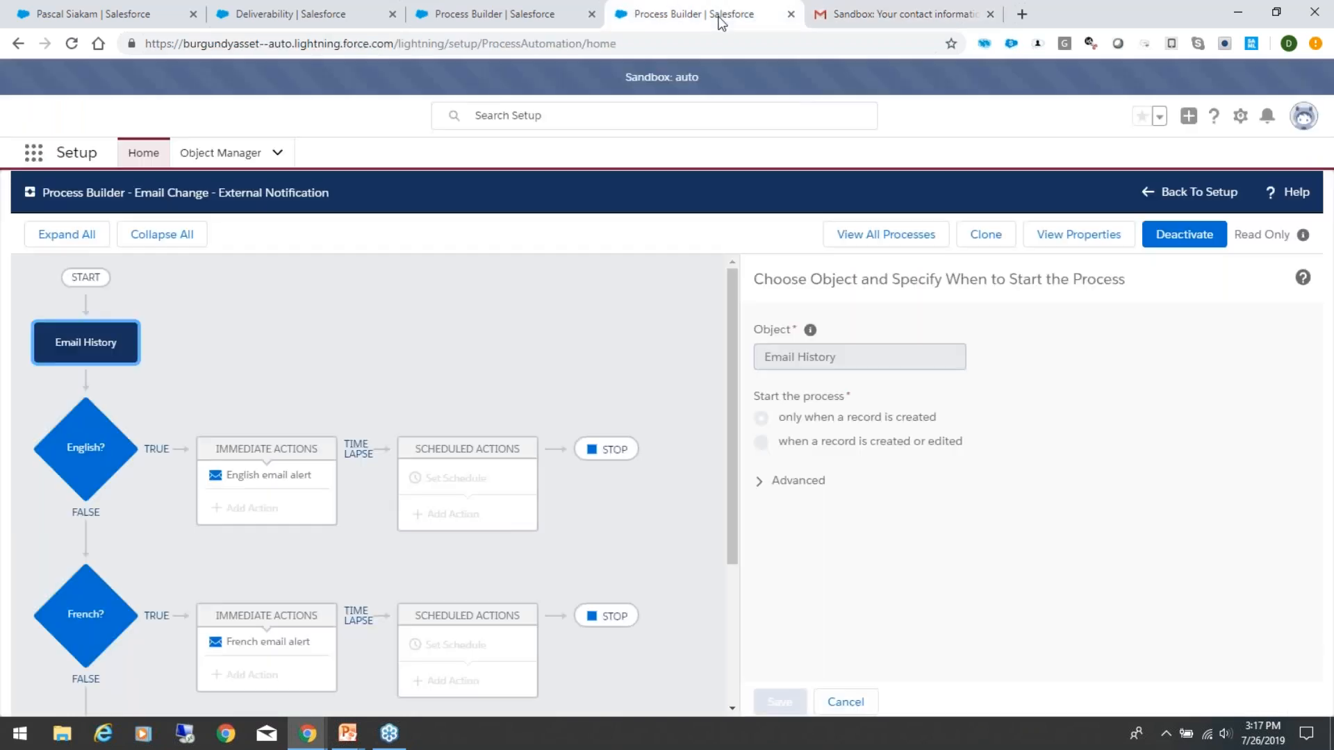
pyautogui.click(908, 10)
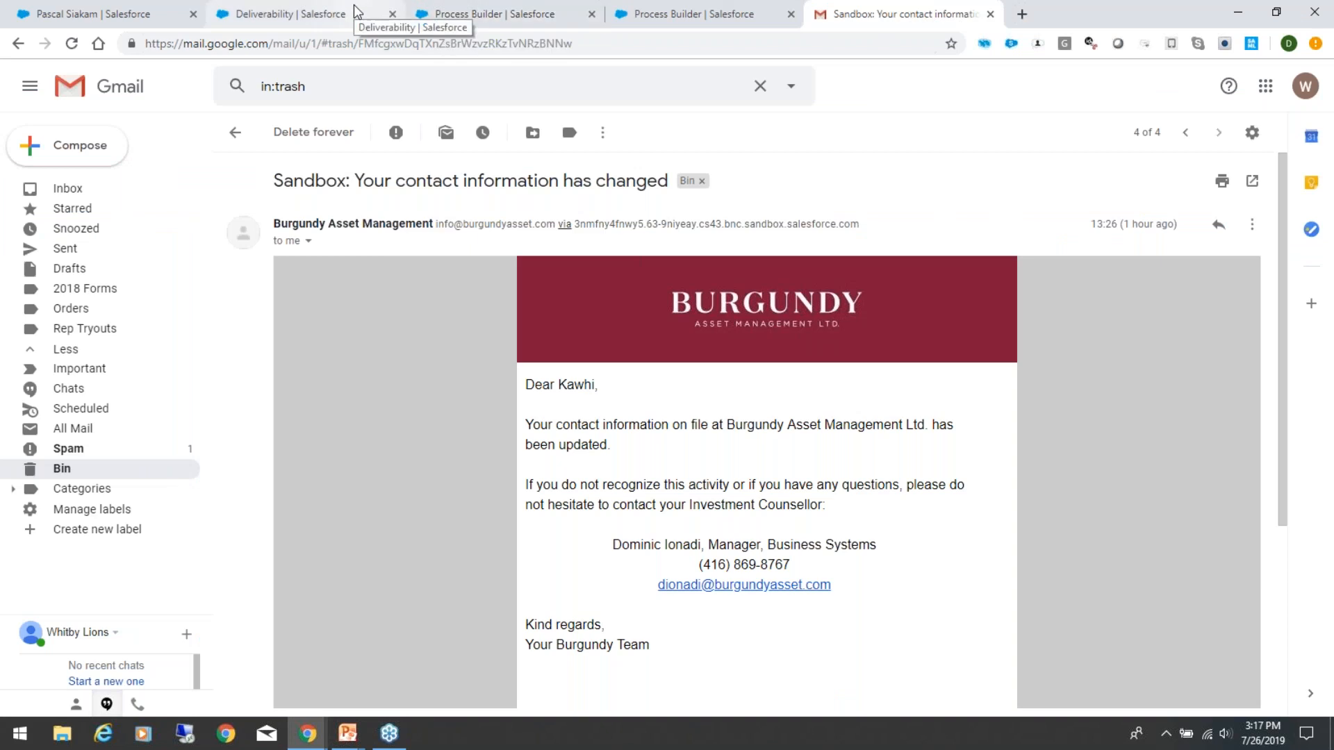
pyautogui.click(304, 19)
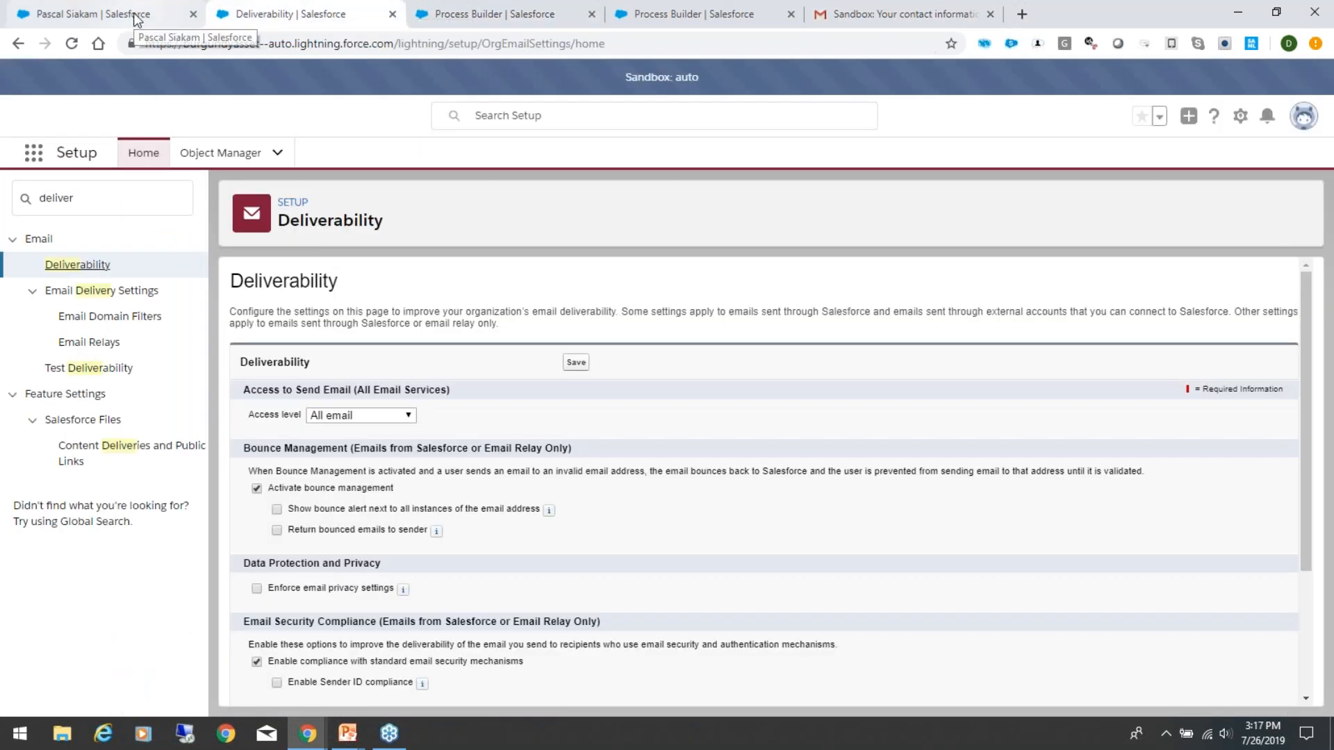
pyautogui.click(139, 14)
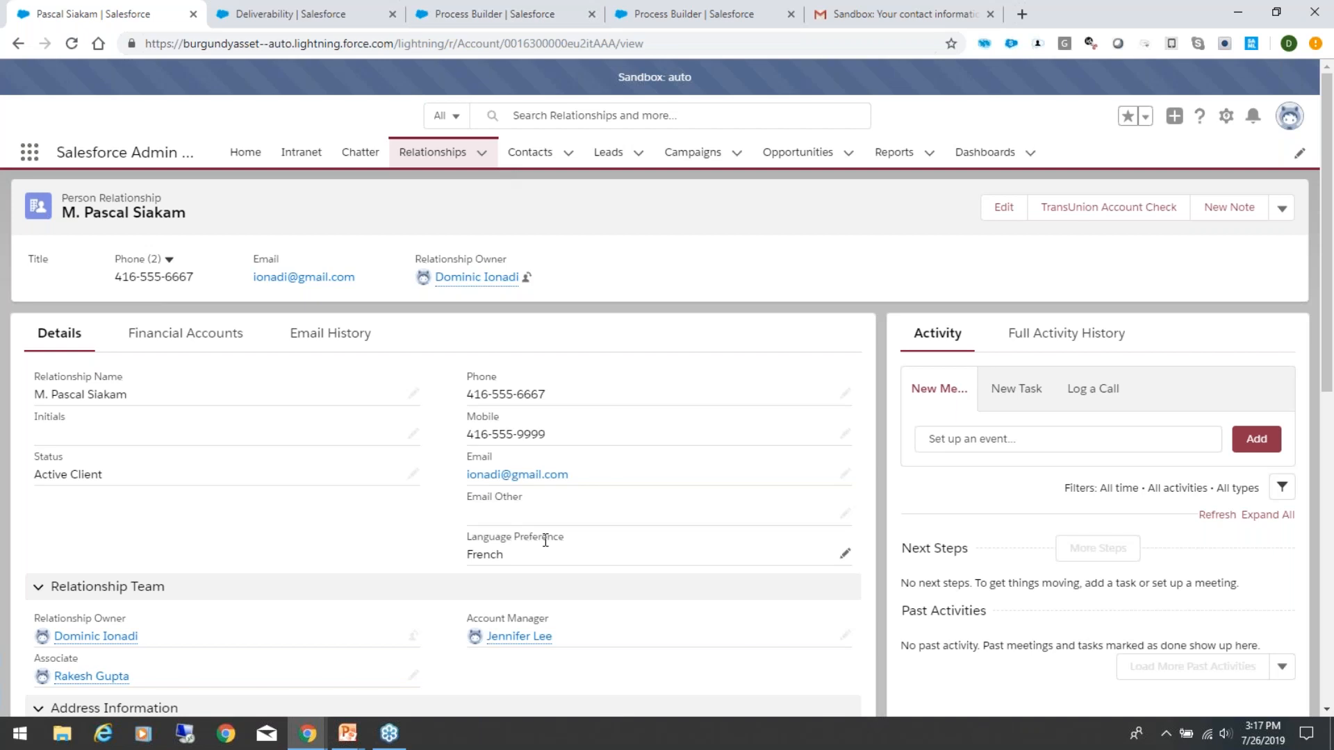
pyautogui.scroll(-3, 546, 541)
pyautogui.scroll(3, 546, 541)
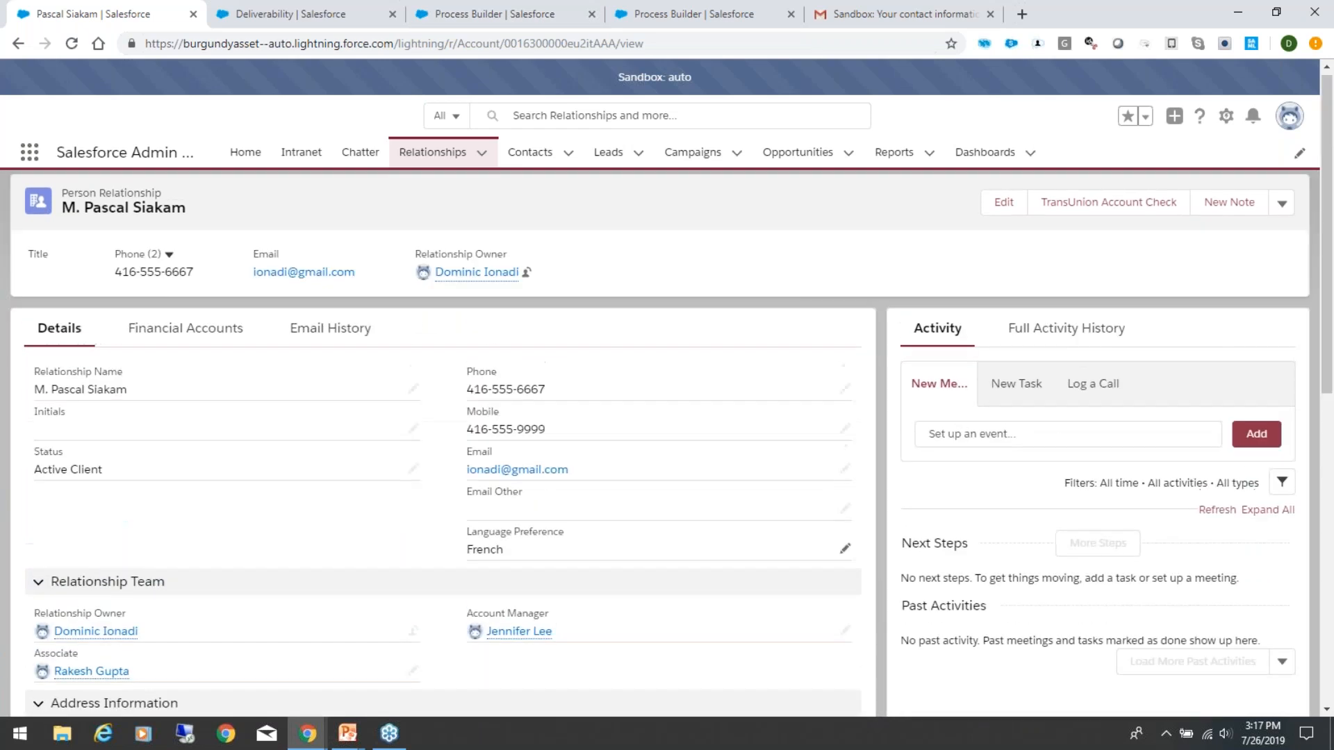
pyautogui.click(884, 17)
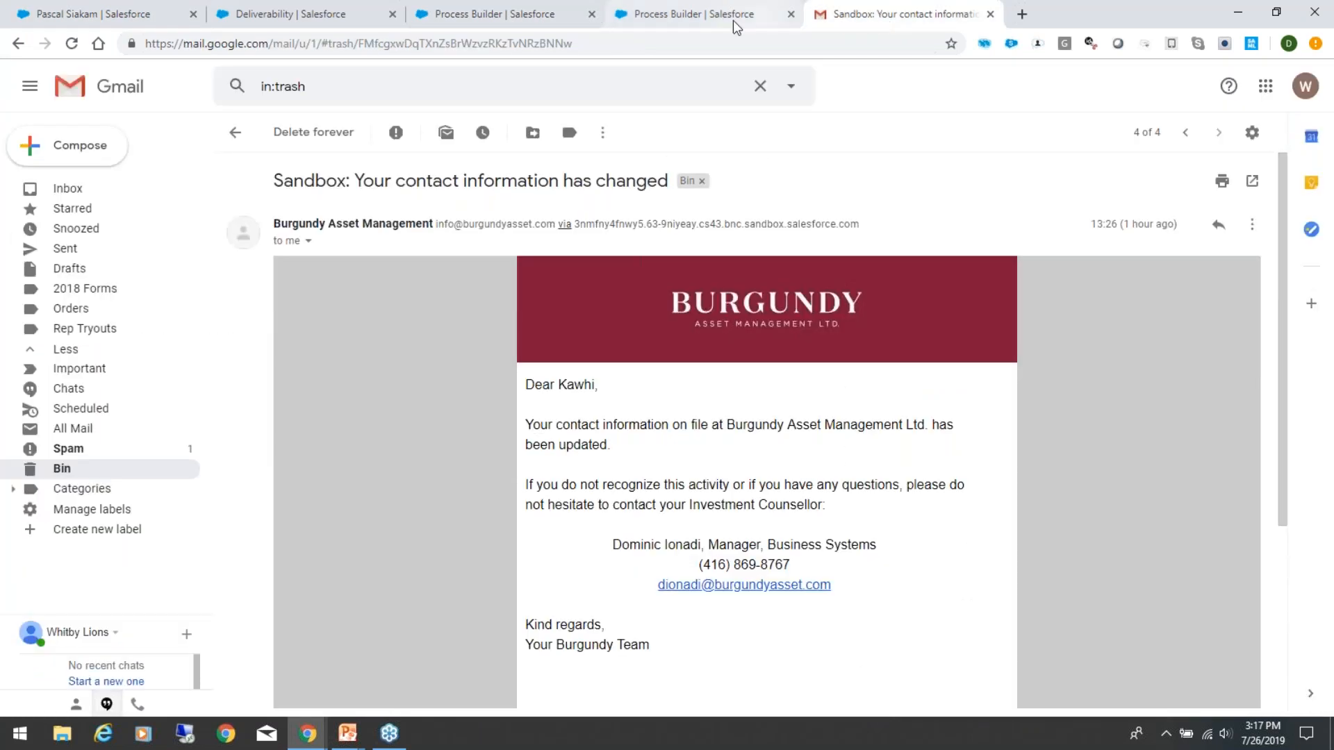
pyautogui.click(702, 19)
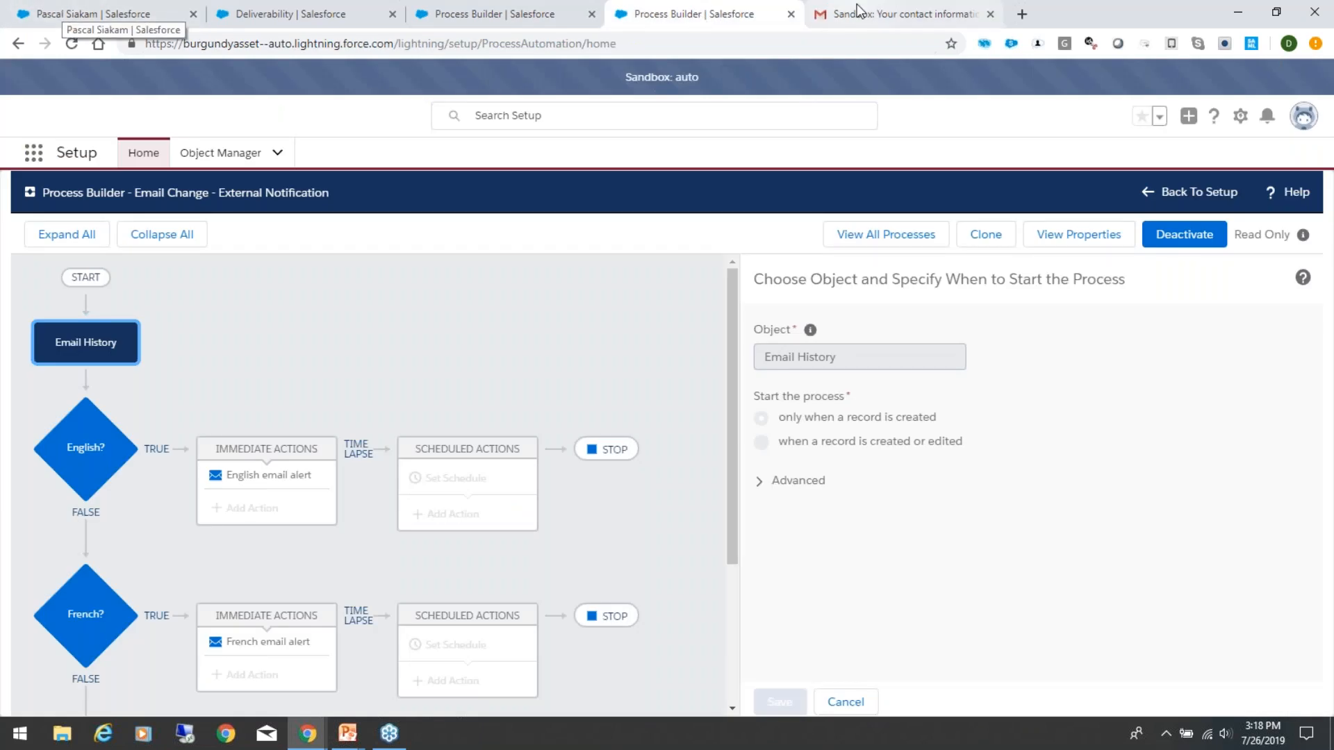
pyautogui.click(816, 12)
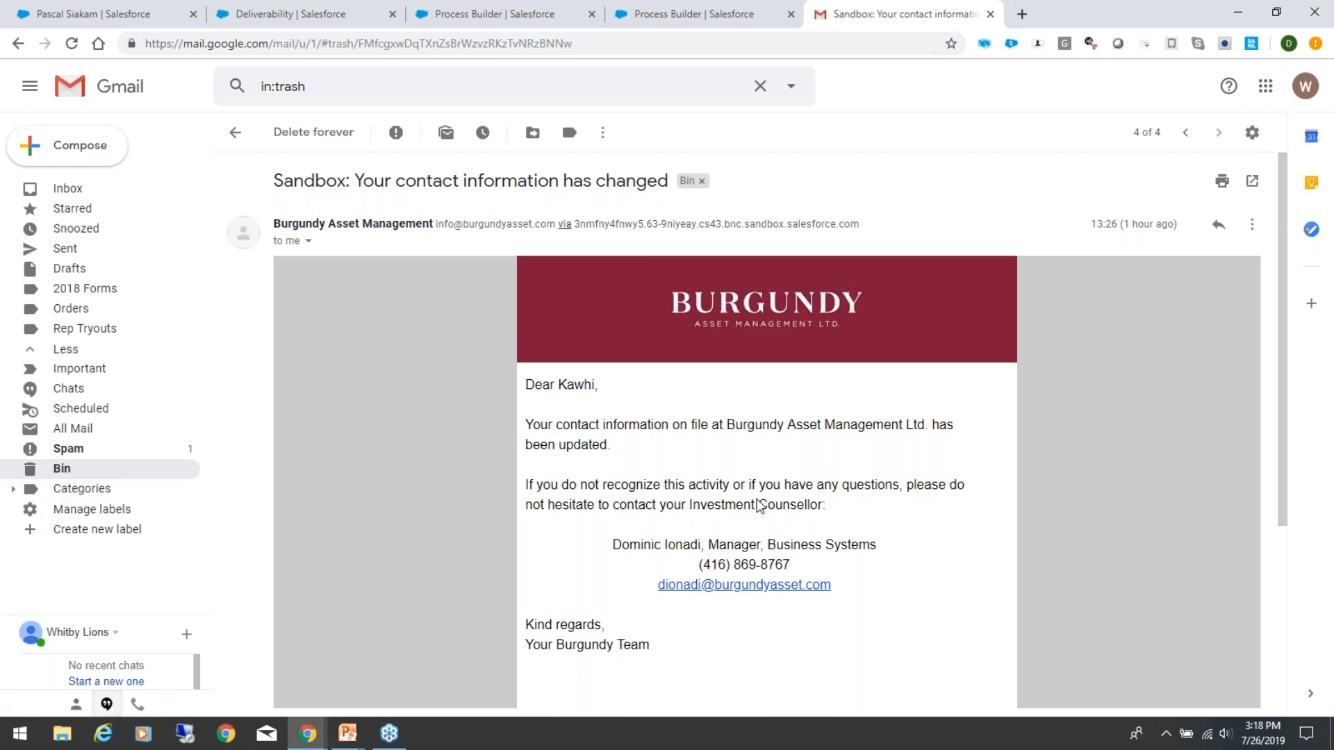
# Step: Reopen the "Sandbox: Mise à jour de votre courriel" conversation from the Bin and inspect the latest message's recipient details
pyautogui.click(87, 475)
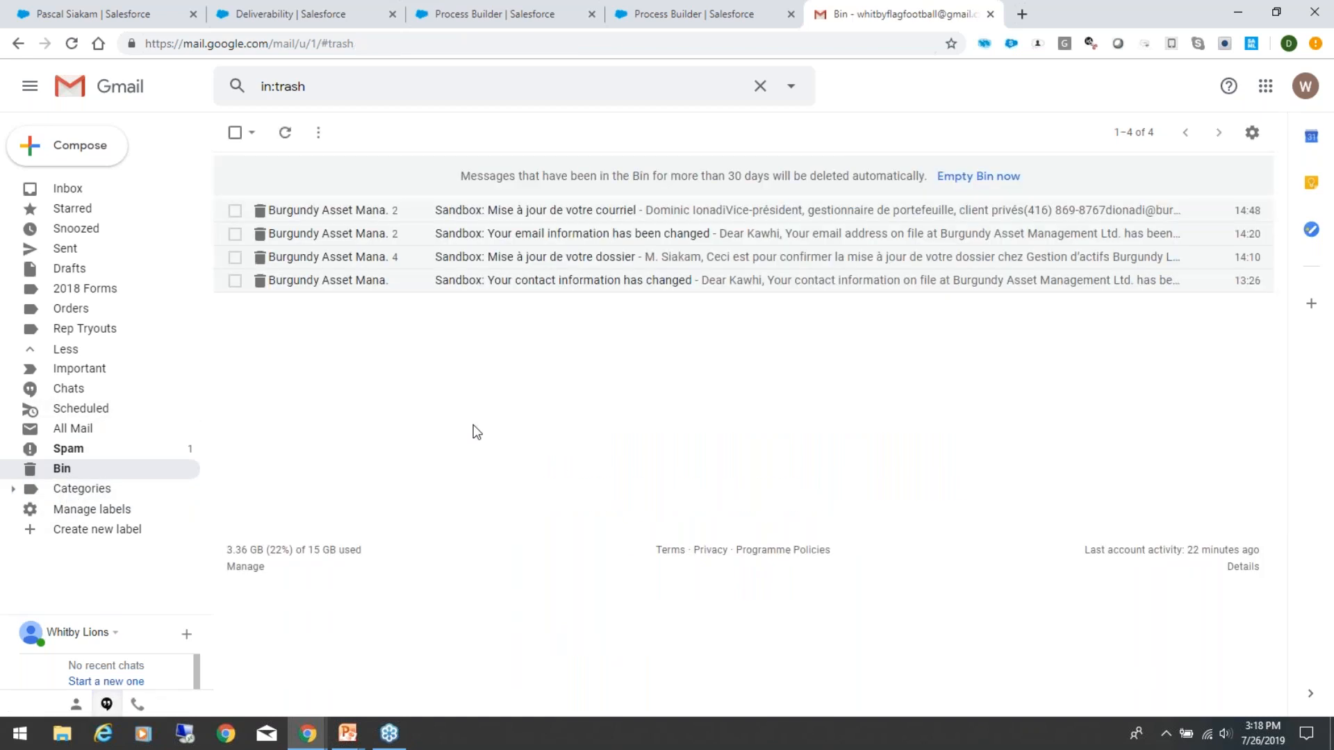
pyautogui.click(548, 216)
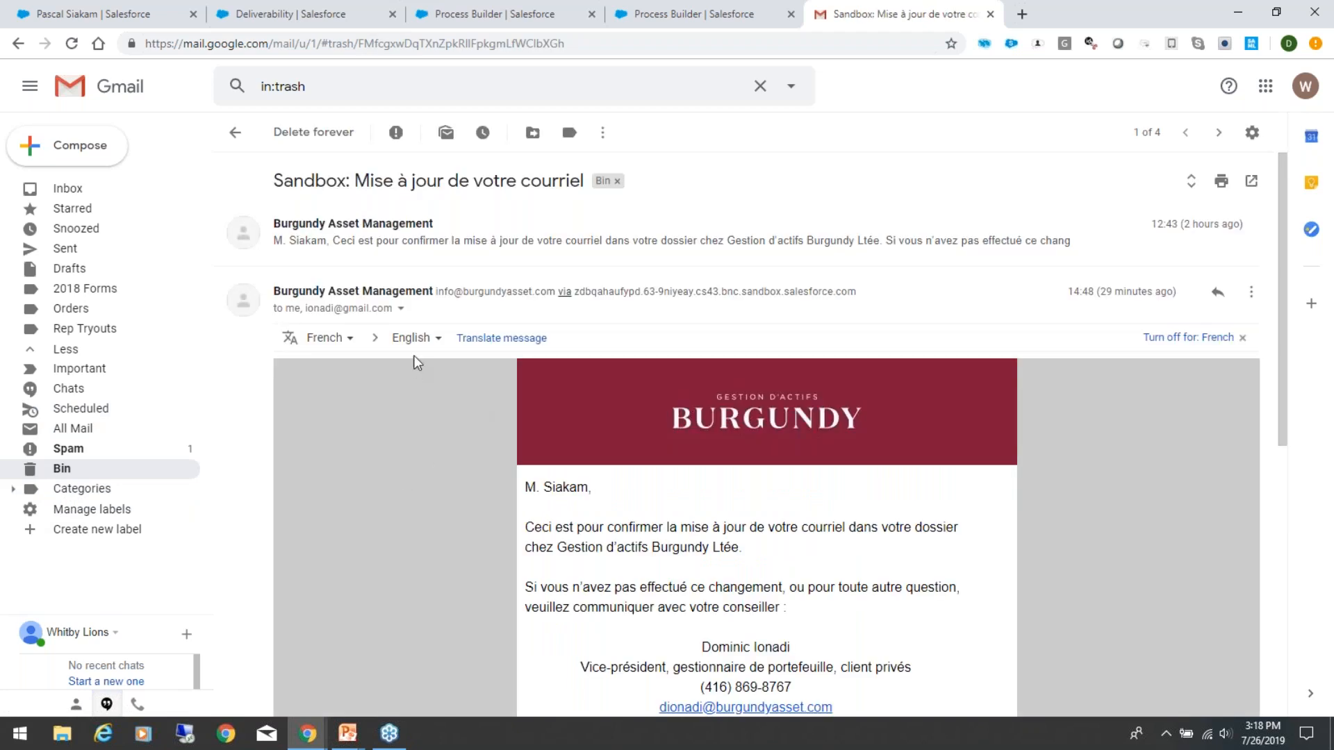
pyautogui.click(401, 308)
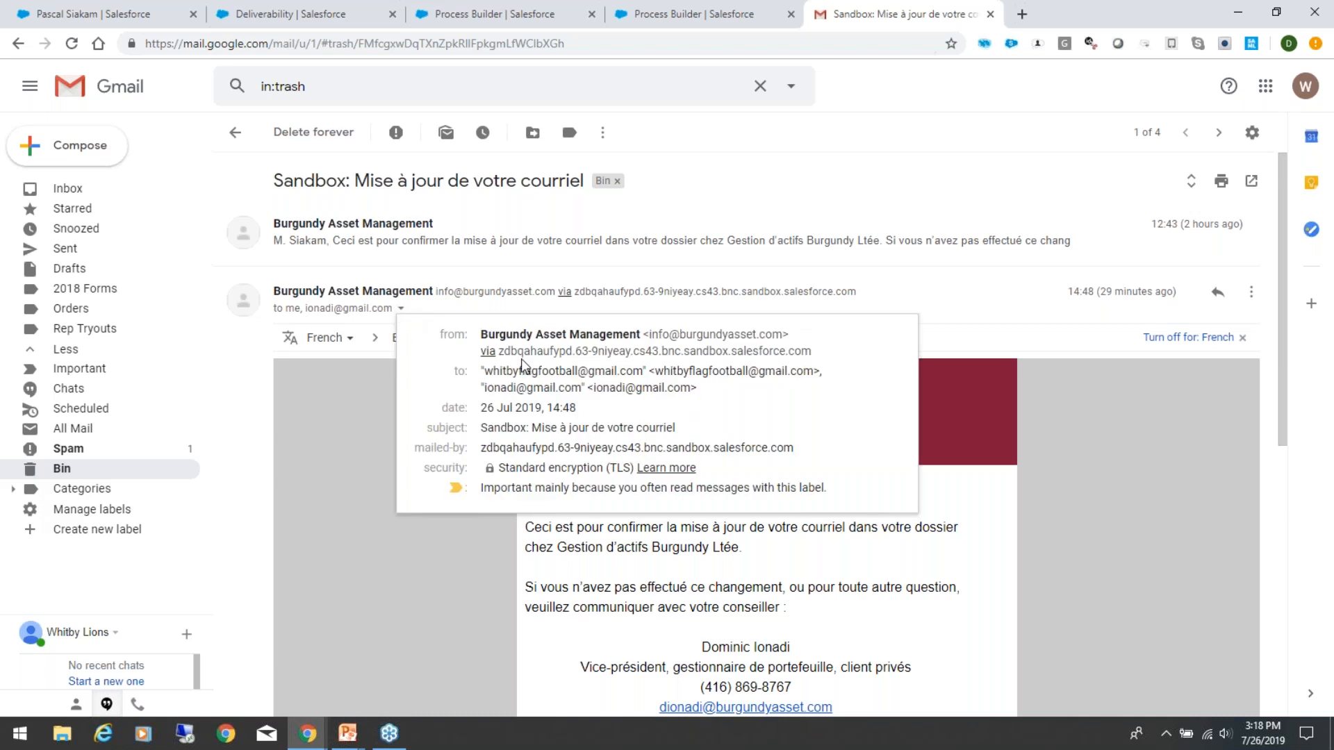
pyautogui.moveTo(621, 373)
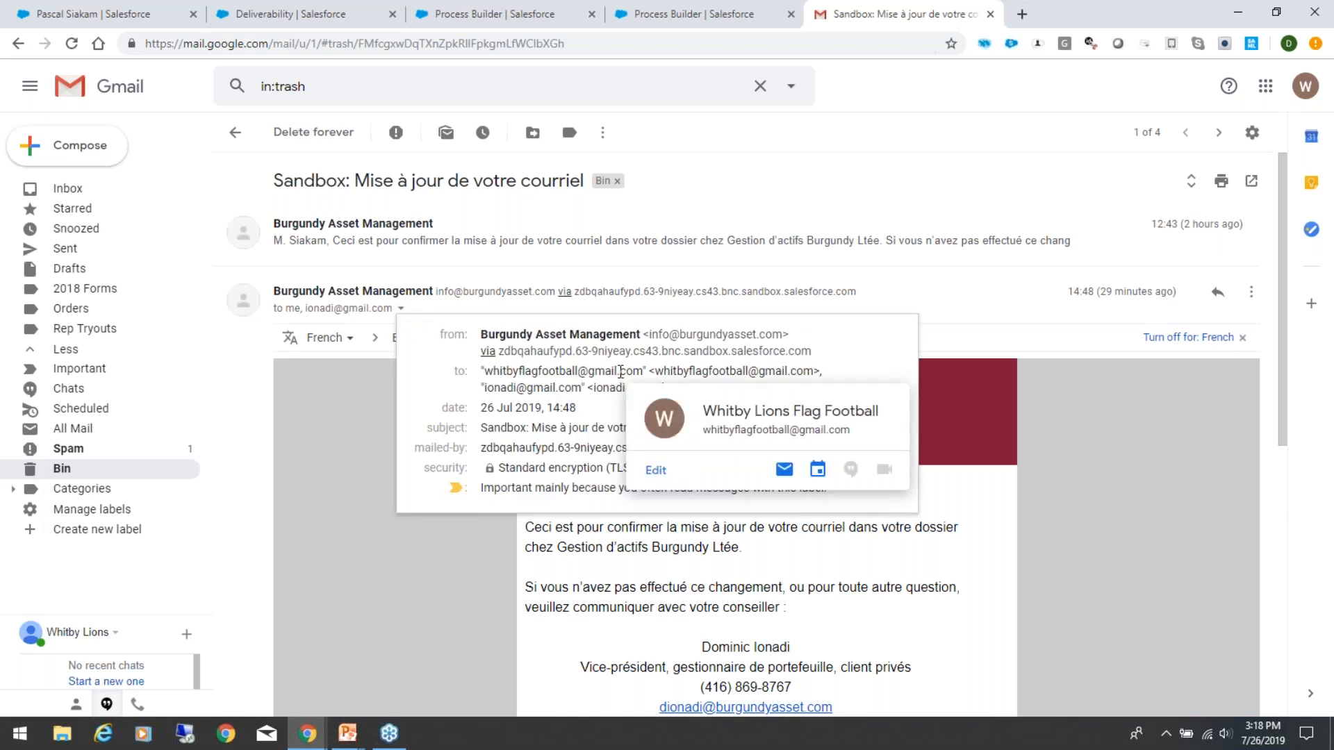
pyautogui.click(278, 507)
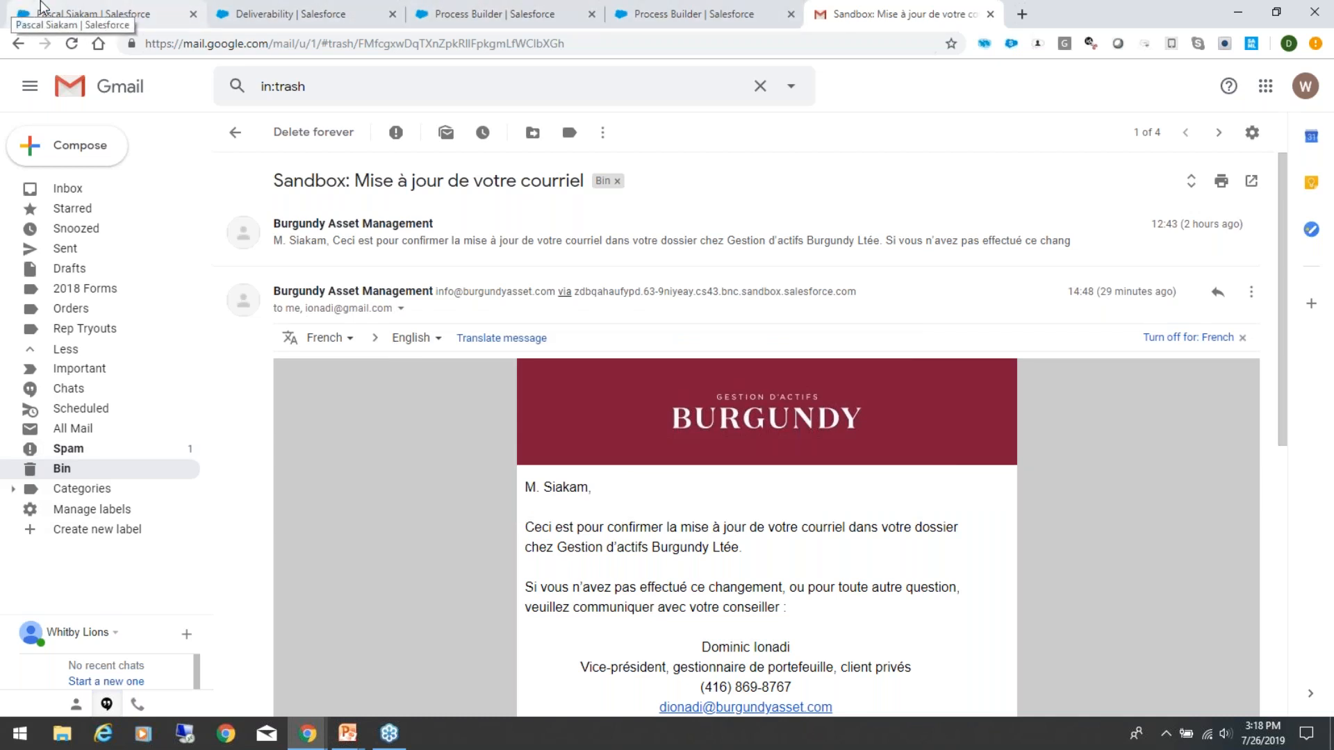
# Step: Switch to the client's person relationship in Salesforce and look over its Details section
pyautogui.click(80, 8)
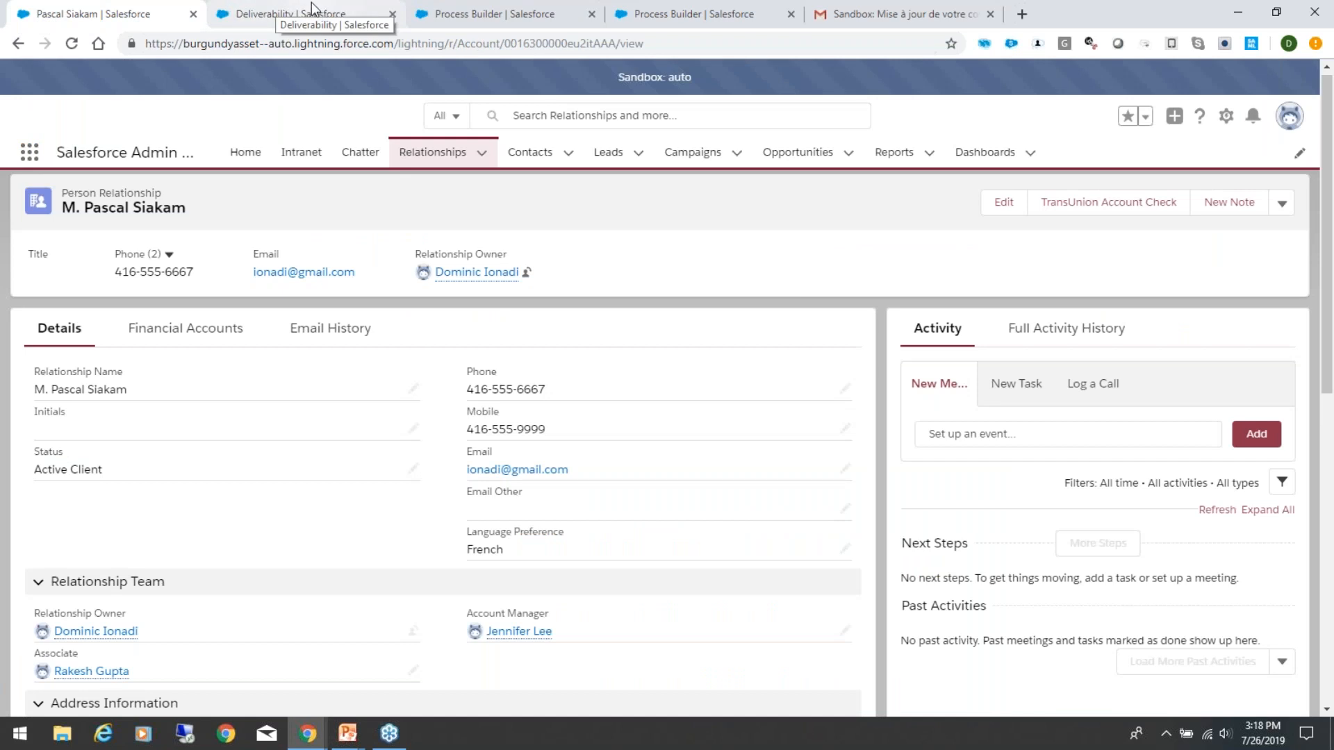
pyautogui.scroll(-3, 299, 389)
pyautogui.scroll(3, 299, 389)
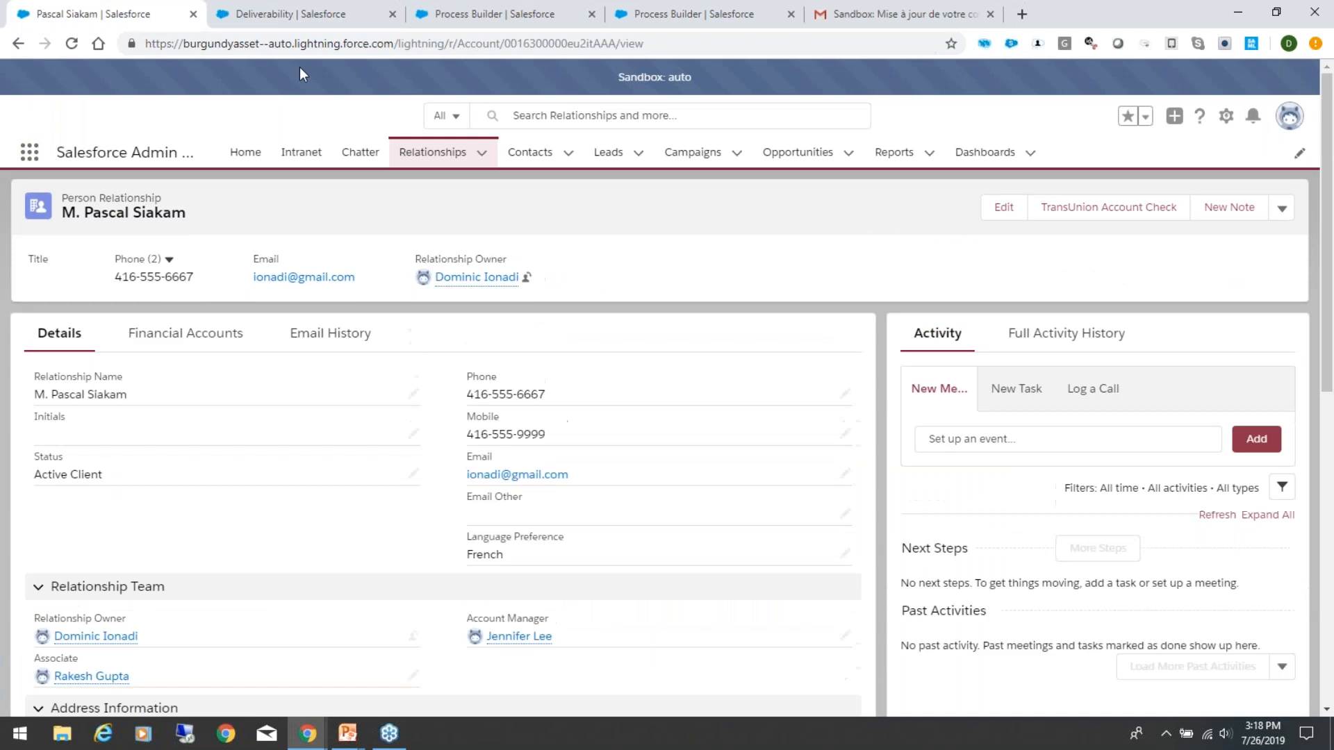
# Step: Search Setup for "work" and open the Workflow Rules list
pyautogui.click(304, 8)
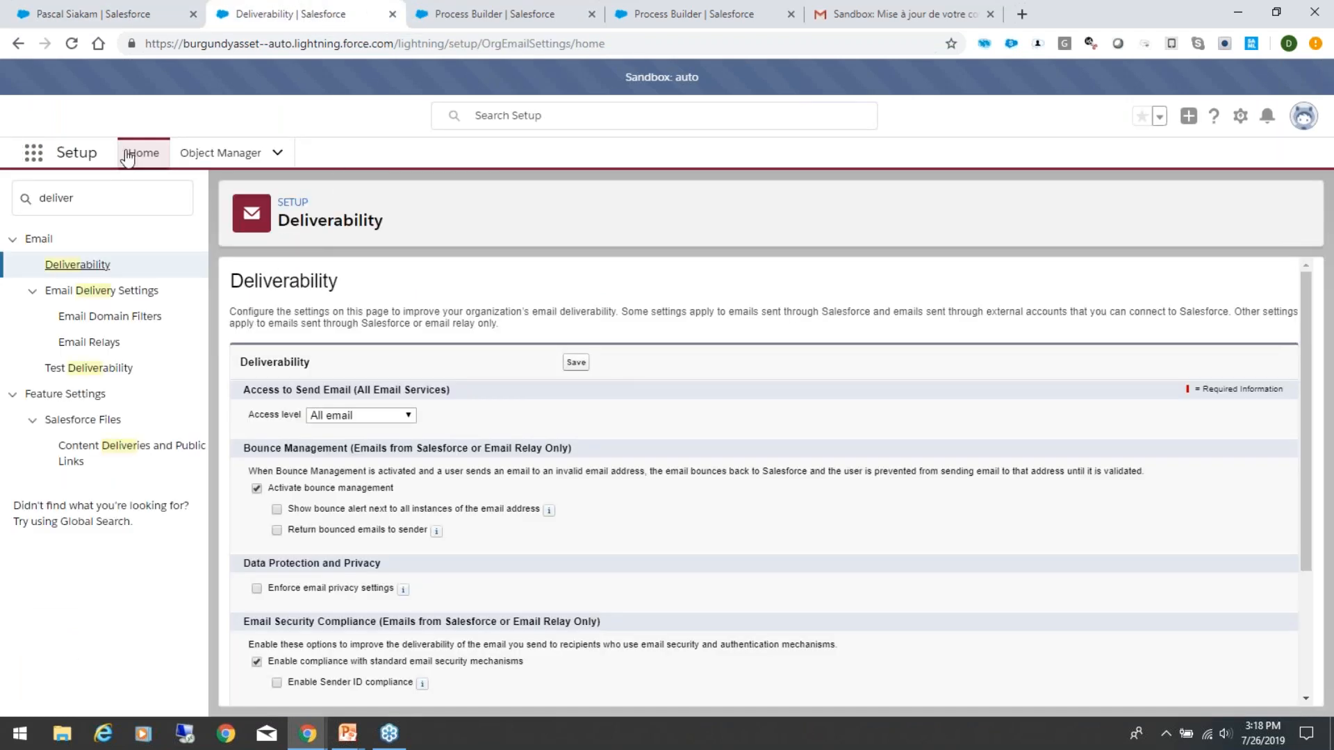
pyautogui.moveTo(115, 196); pyautogui.dragTo(6, 201)
pyautogui.write('work')
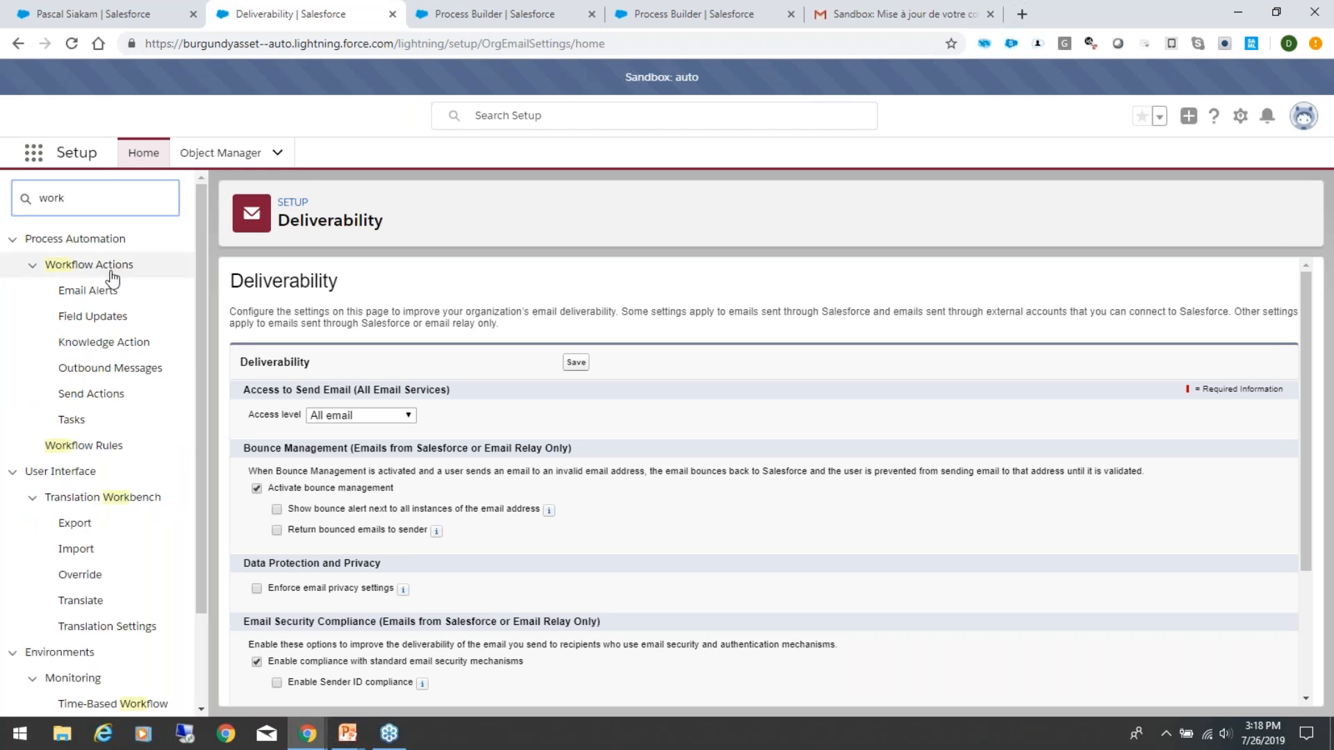
pyautogui.click(66, 450)
pyautogui.click(66, 448)
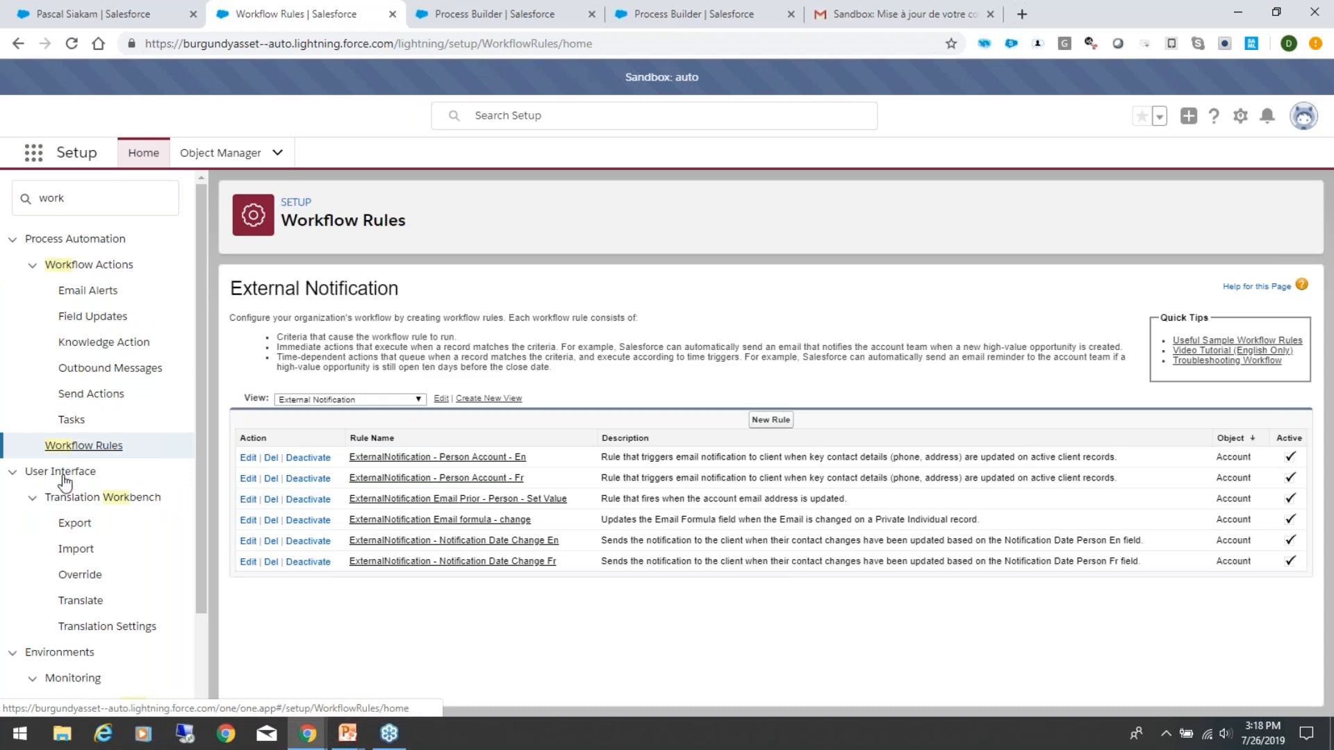
# Step: Open the "ExternalNotification - Person Account - En" workflow rule and enlarge the page to read its details
pyautogui.click(478, 460)
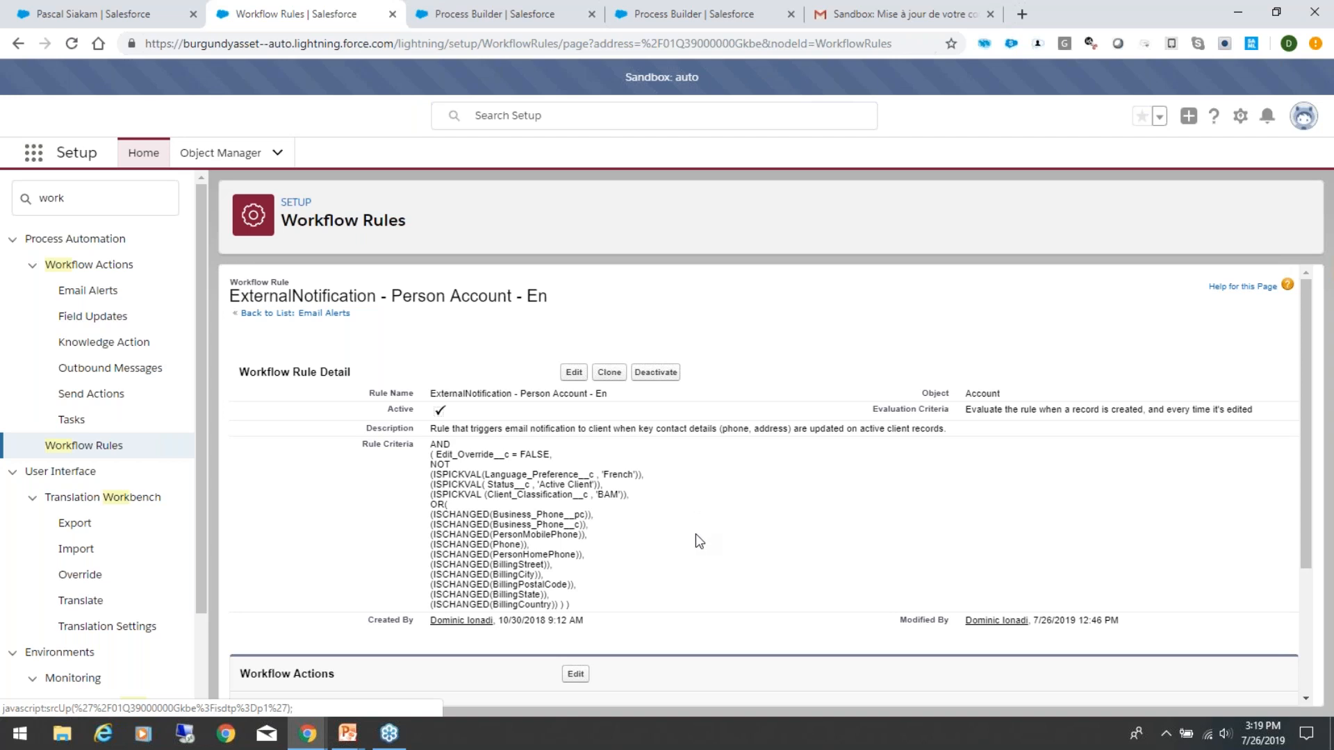
pyautogui.hotkey('ctrl', '+')
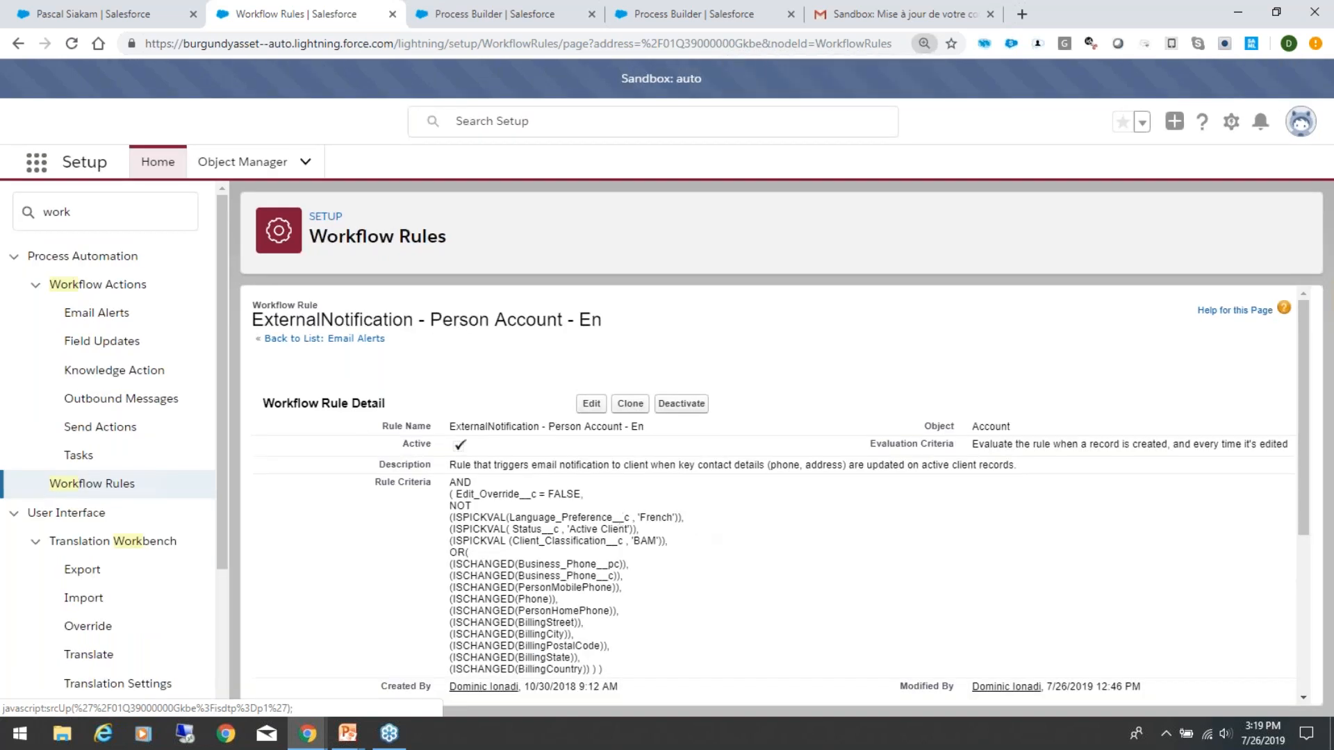
pyautogui.scroll(-3, 771, 536)
pyautogui.scroll(2, 768, 535)
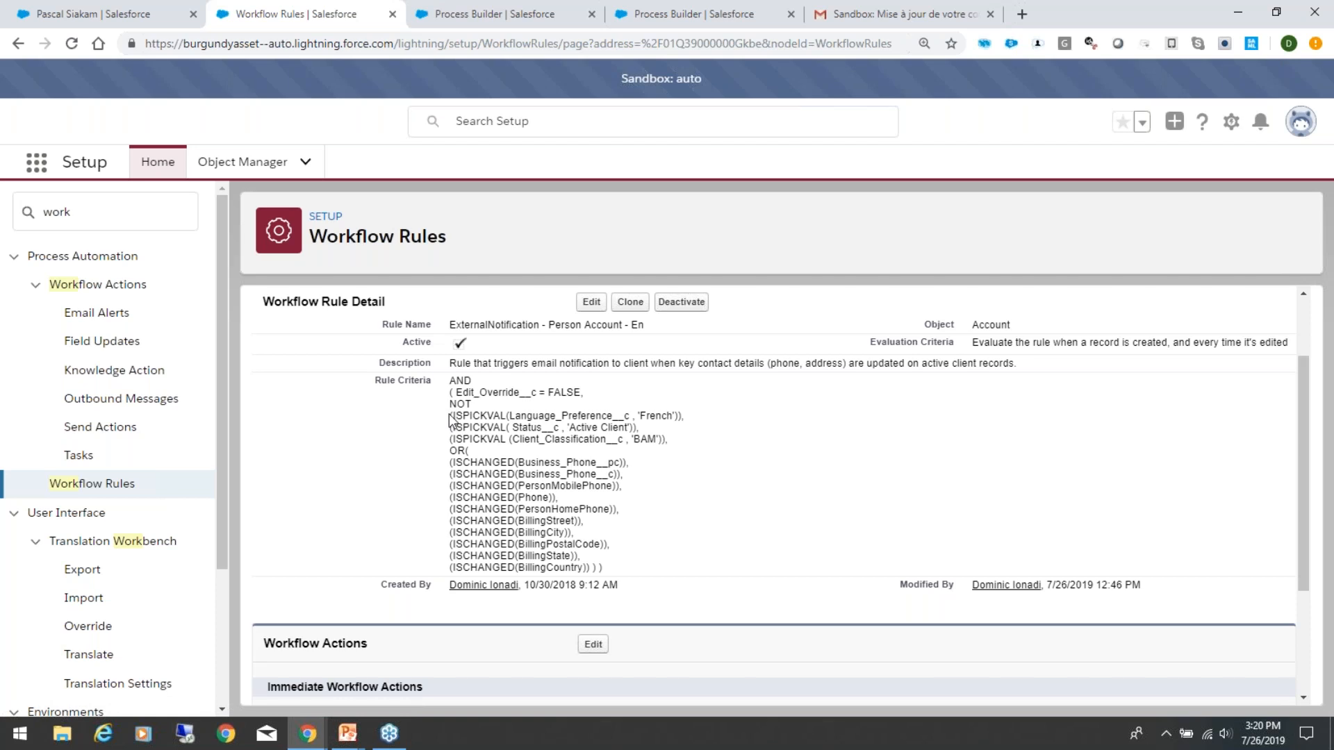
# Step: Examine the rule's Language_Preference__c criterion, which excludes the value 'French'
pyautogui.moveTo(451, 415); pyautogui.dragTo(579, 417)
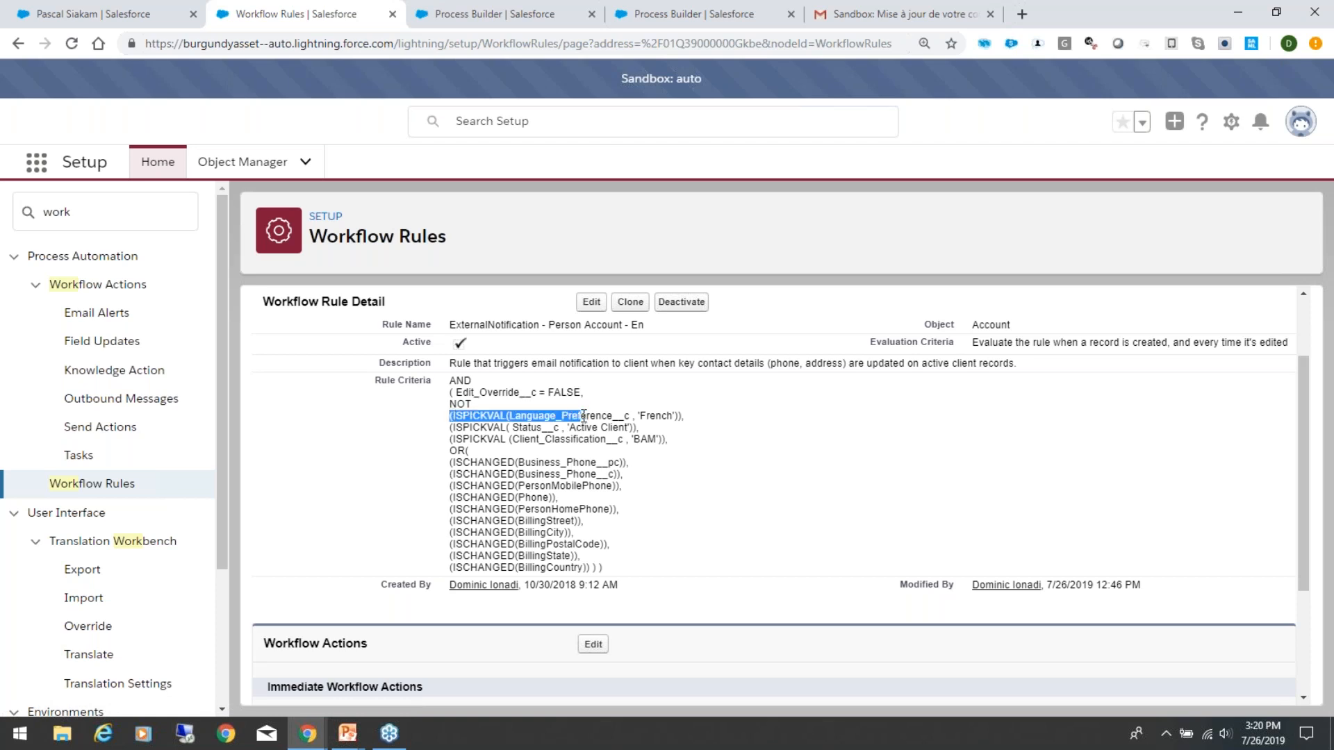
pyautogui.click(754, 436)
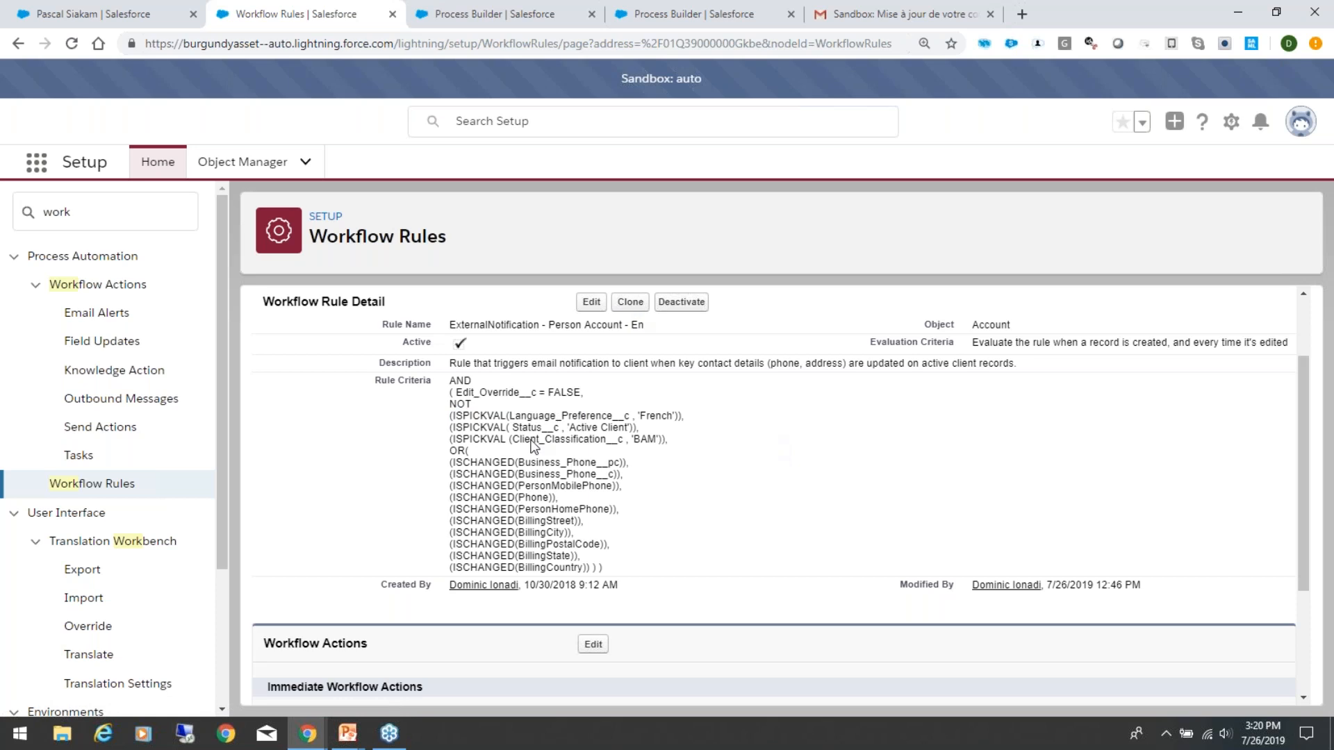
pyautogui.moveTo(462, 415); pyautogui.dragTo(690, 415)
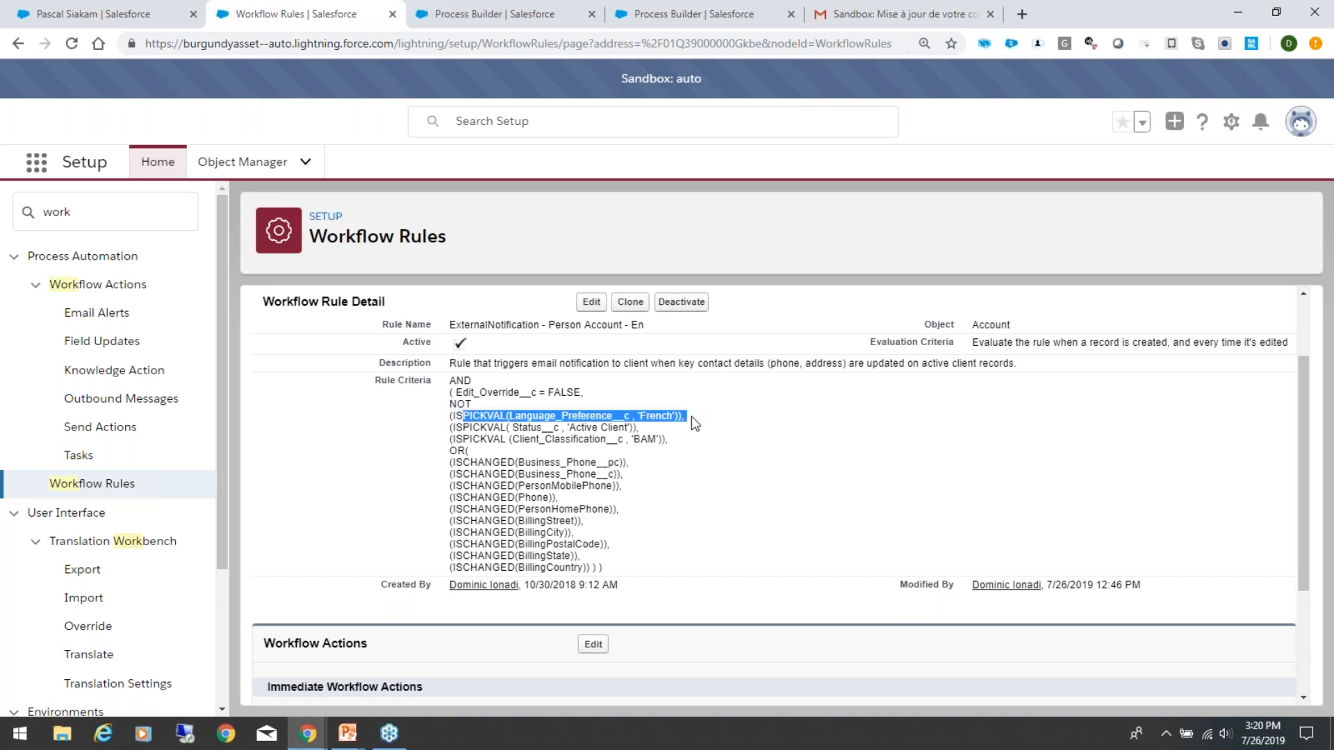
pyautogui.click(691, 416)
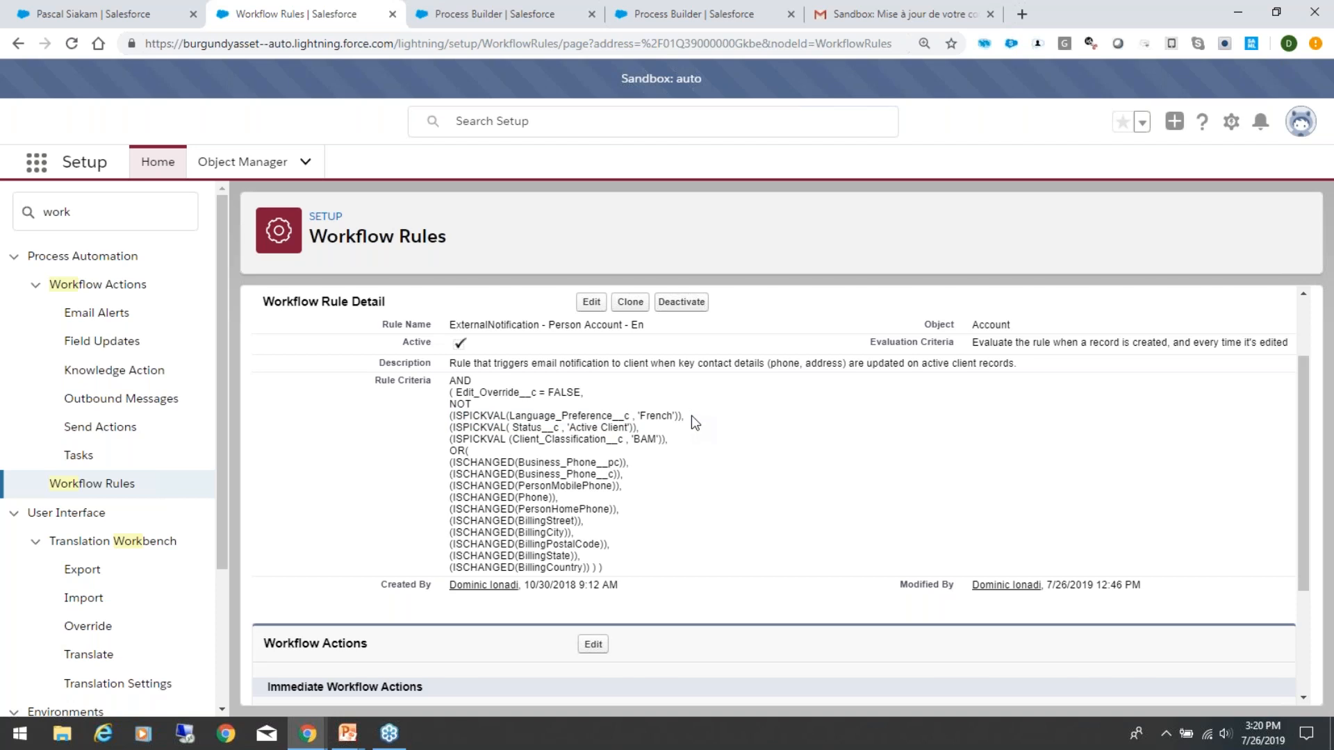
pyautogui.moveTo(602, 414); pyautogui.dragTo(712, 417)
pyautogui.click(711, 418)
# Step: Examine the rule's Status__c and Client_Classification__c criteria
pyautogui.moveTo(461, 428); pyautogui.dragTo(511, 428)
pyautogui.click(546, 435)
pyautogui.moveTo(629, 439); pyautogui.dragTo(508, 442)
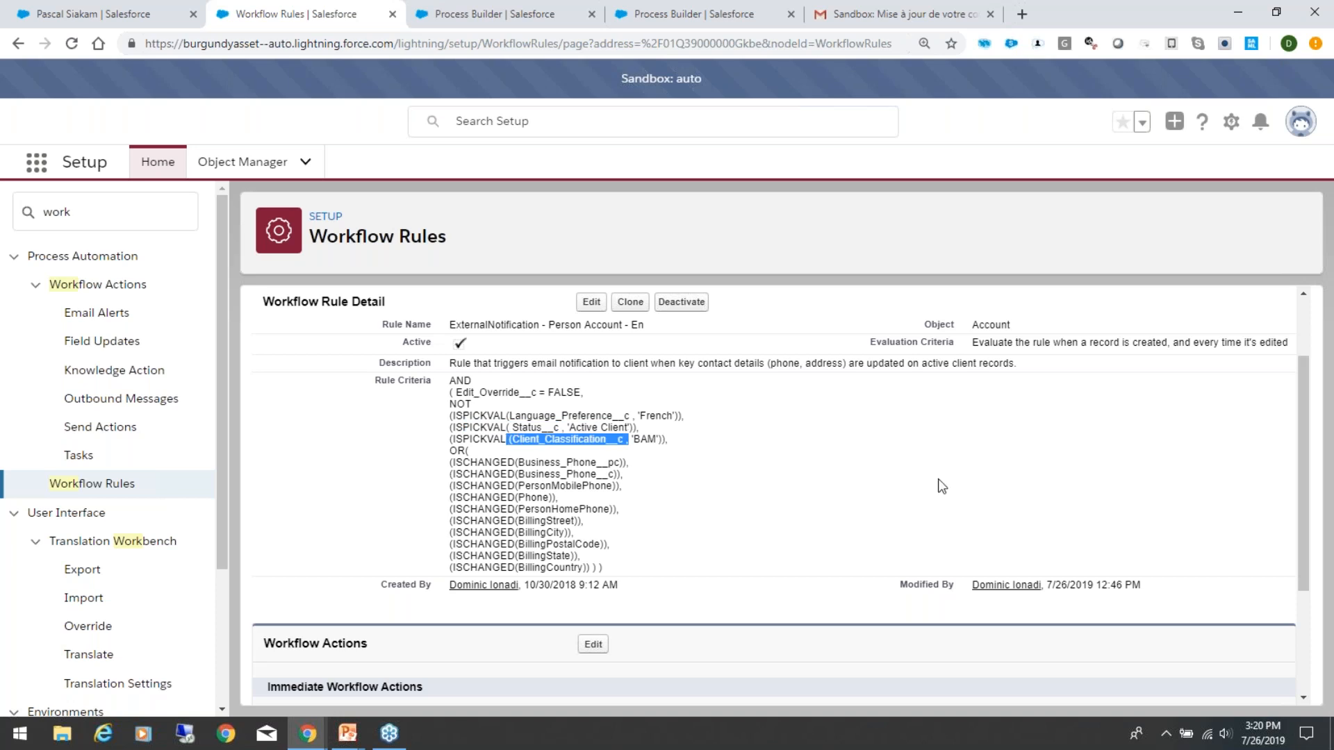
# Step: Review the rule's ISCHANGED criteria and its immediate and time-dependent workflow actions, and return to the rule's heading
pyautogui.scroll(-1, 741, 480)
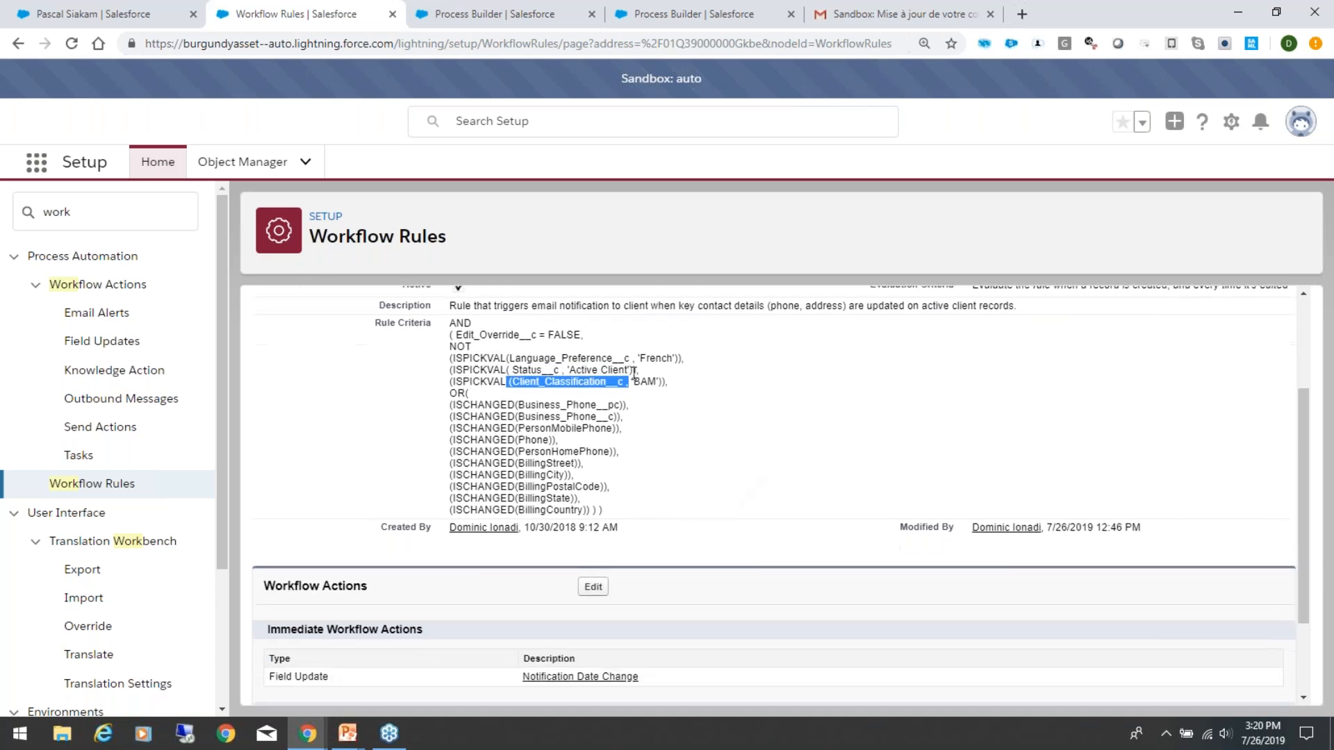
pyautogui.scroll(-1, 620, 384)
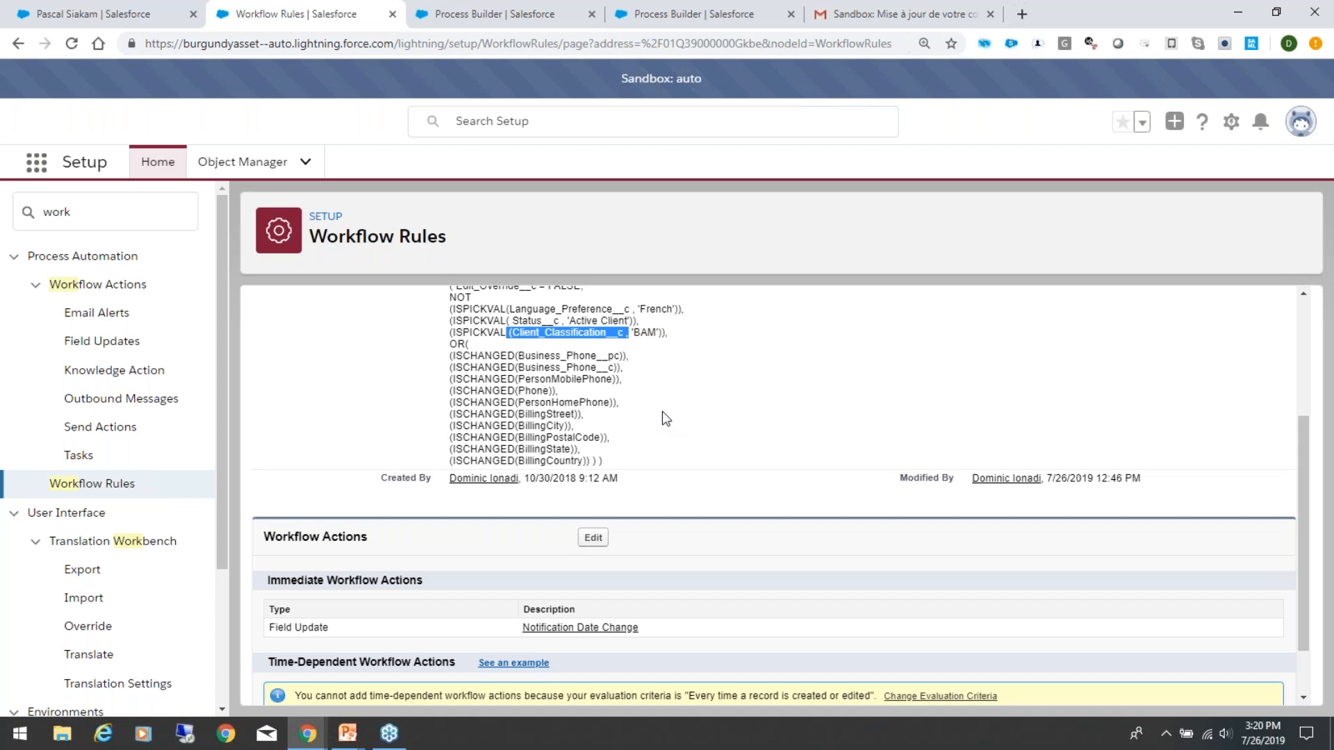
pyautogui.scroll(-2, 672, 420)
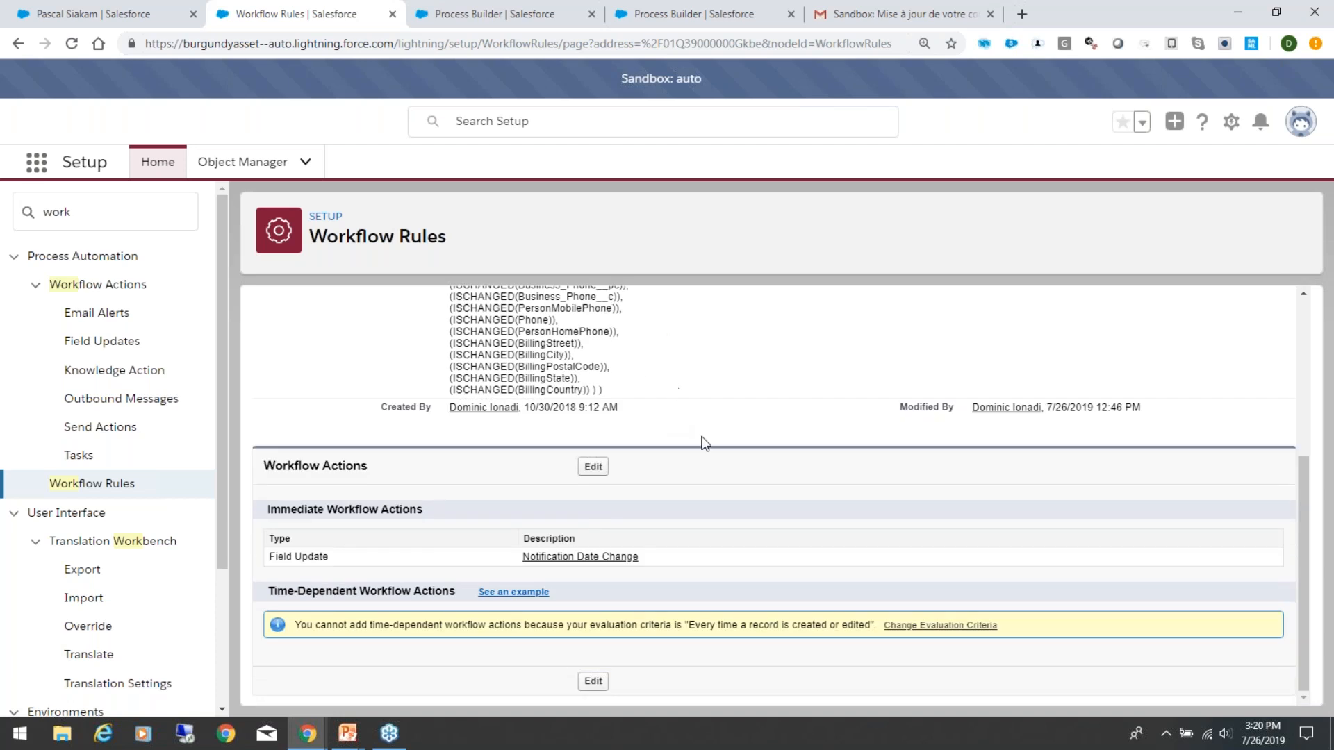
pyautogui.scroll(8, 703, 444)
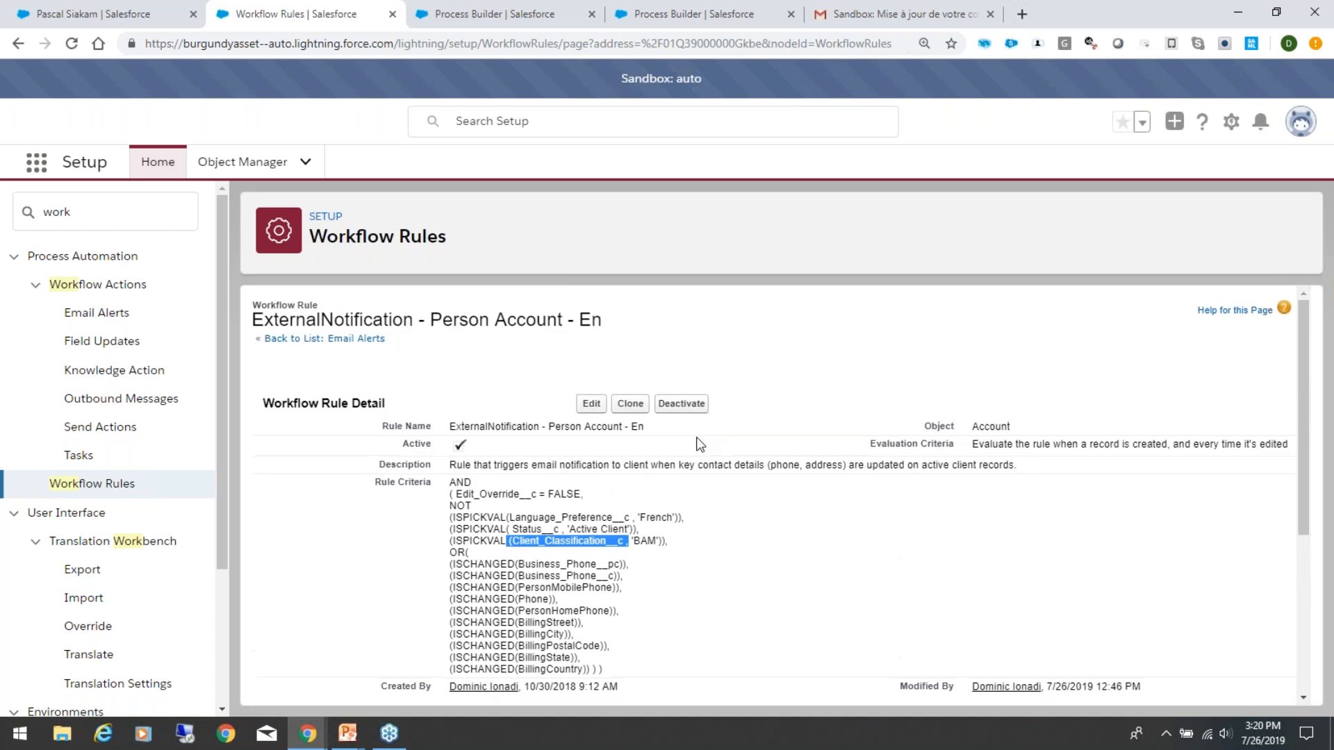
# Step: Open the rule's "Notification Date Change" field update and review its details and the rules using it
pyautogui.scroll(-5, 566, 556)
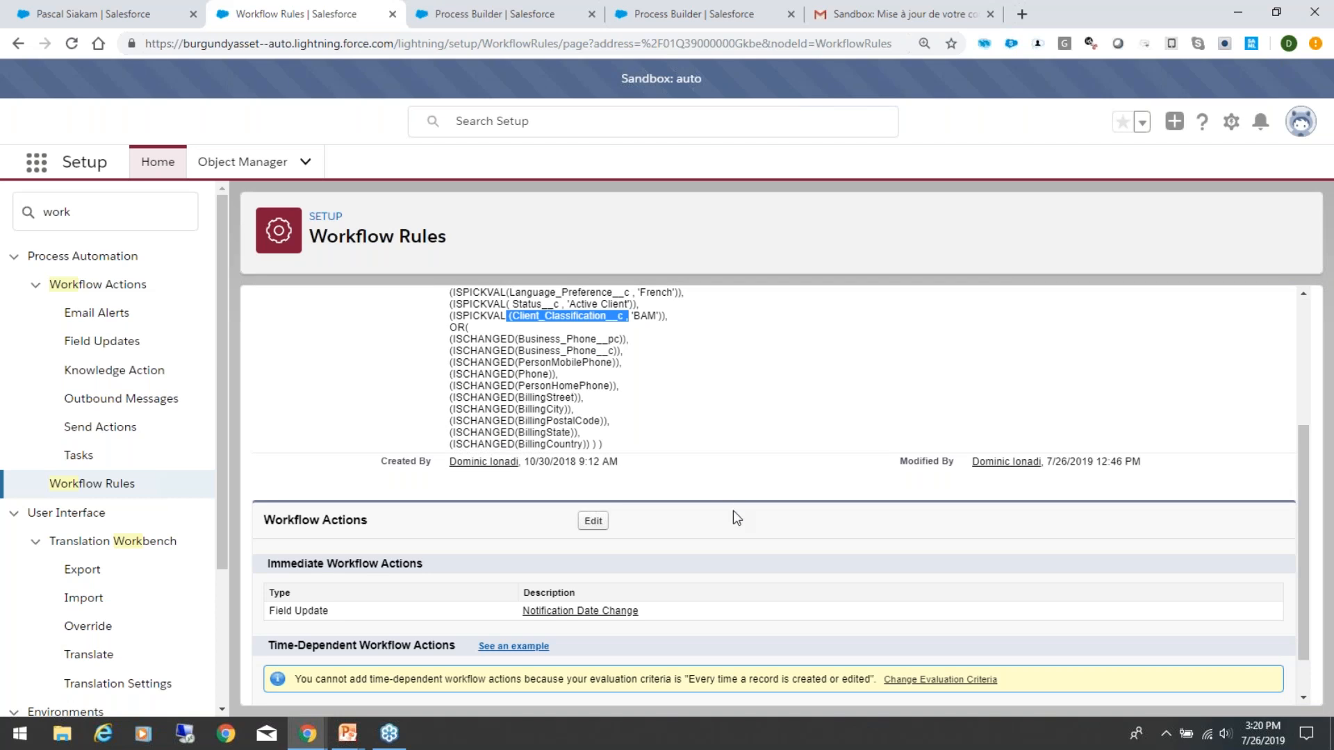
pyautogui.click(593, 613)
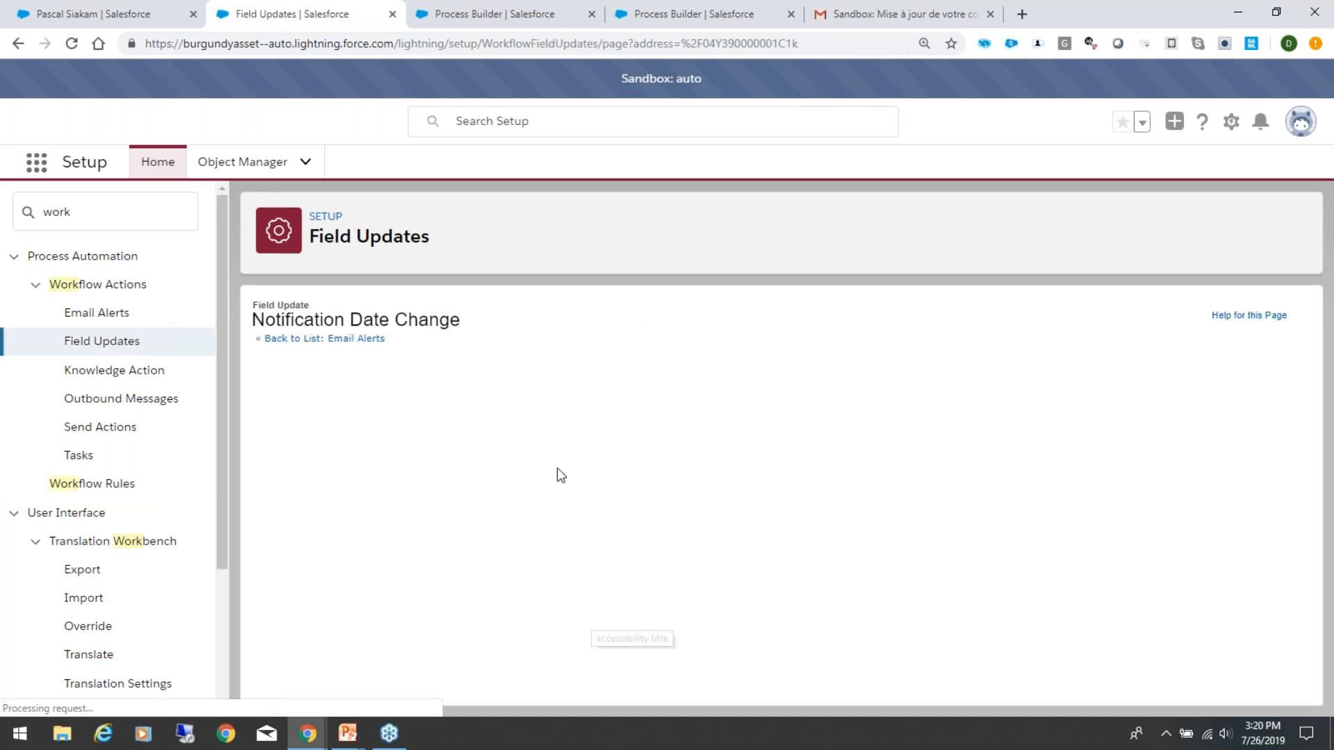
pyautogui.scroll(-2, 718, 517)
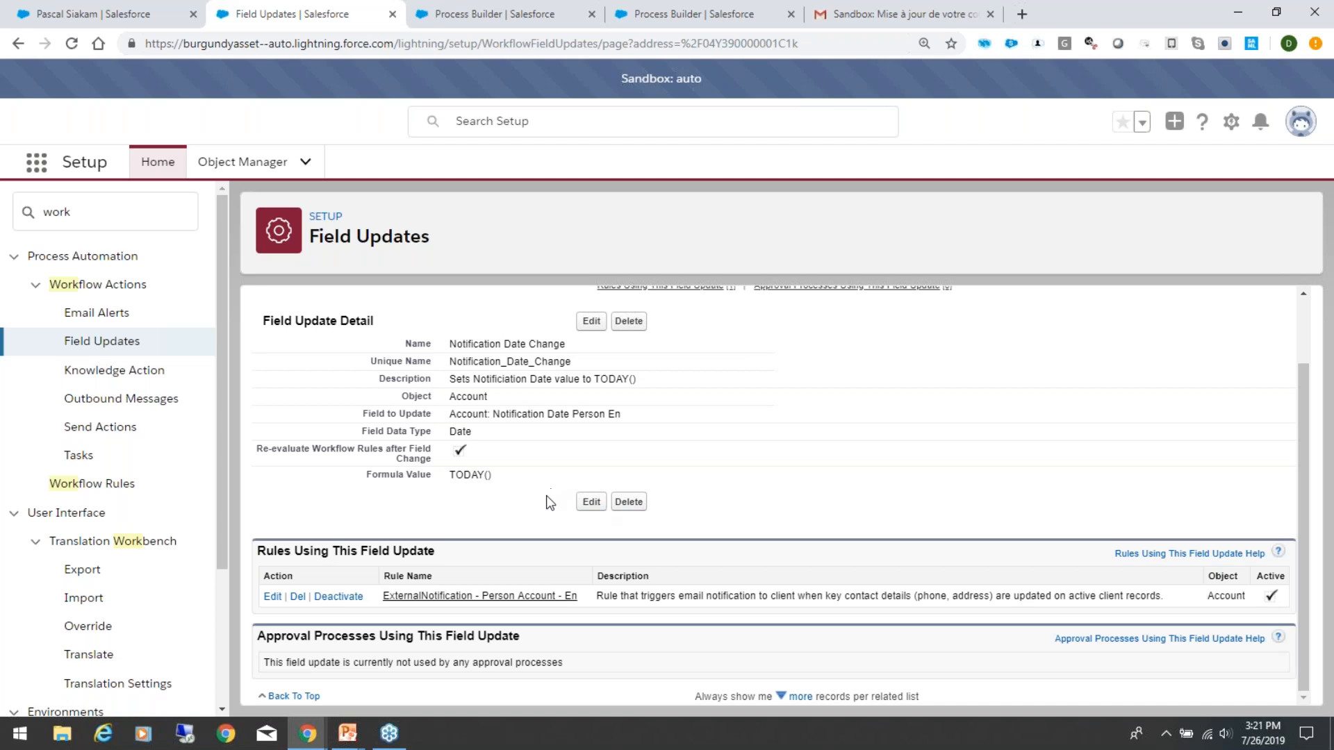
pyautogui.scroll(1, 548, 502)
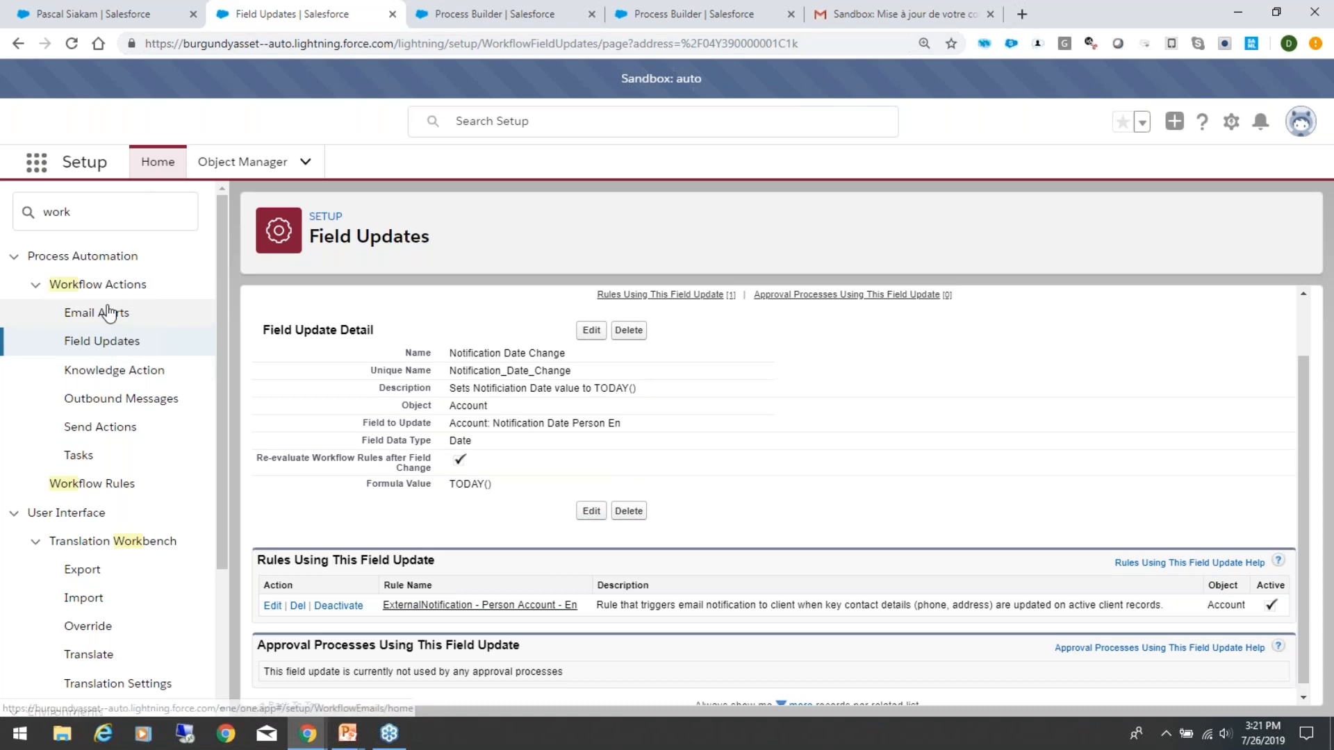
# Step: Open the "ExternalNotification - Notification Date Change En" workflow rule and examine its rule criteria
pyautogui.click(92, 485)
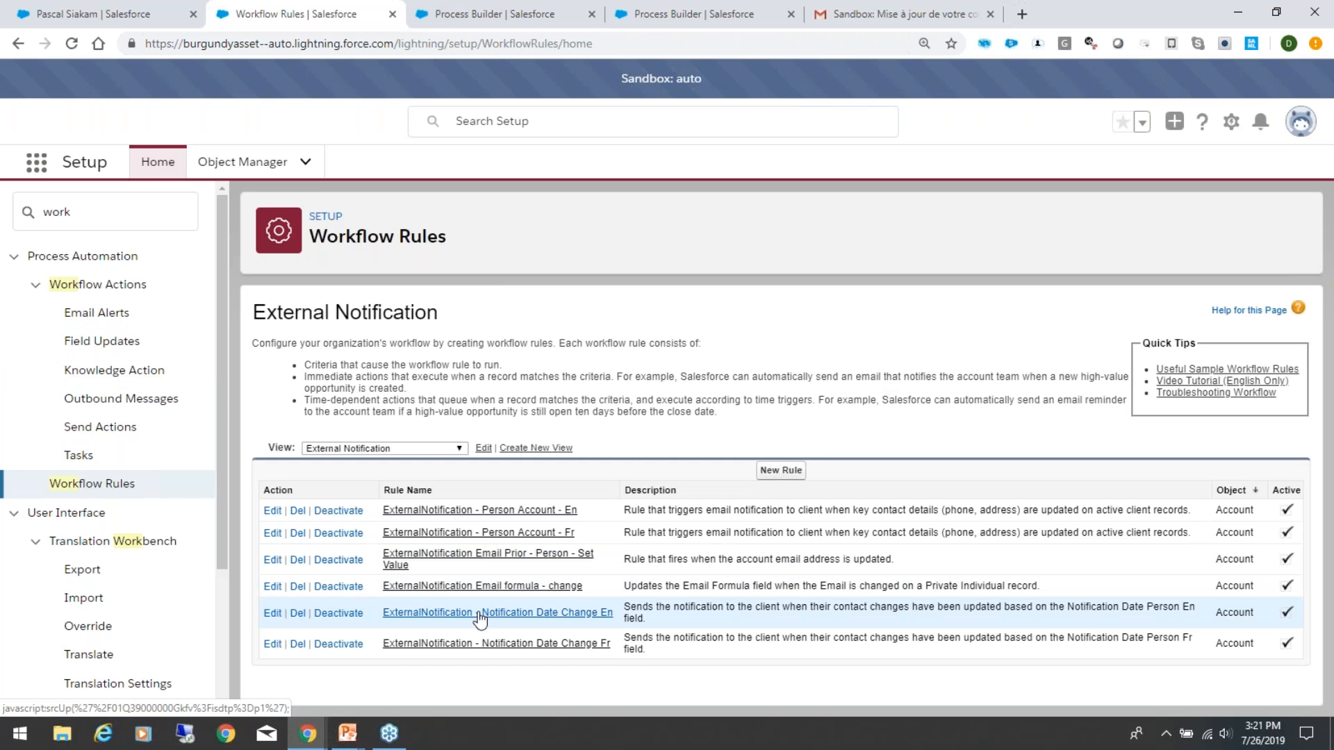
pyautogui.click(479, 614)
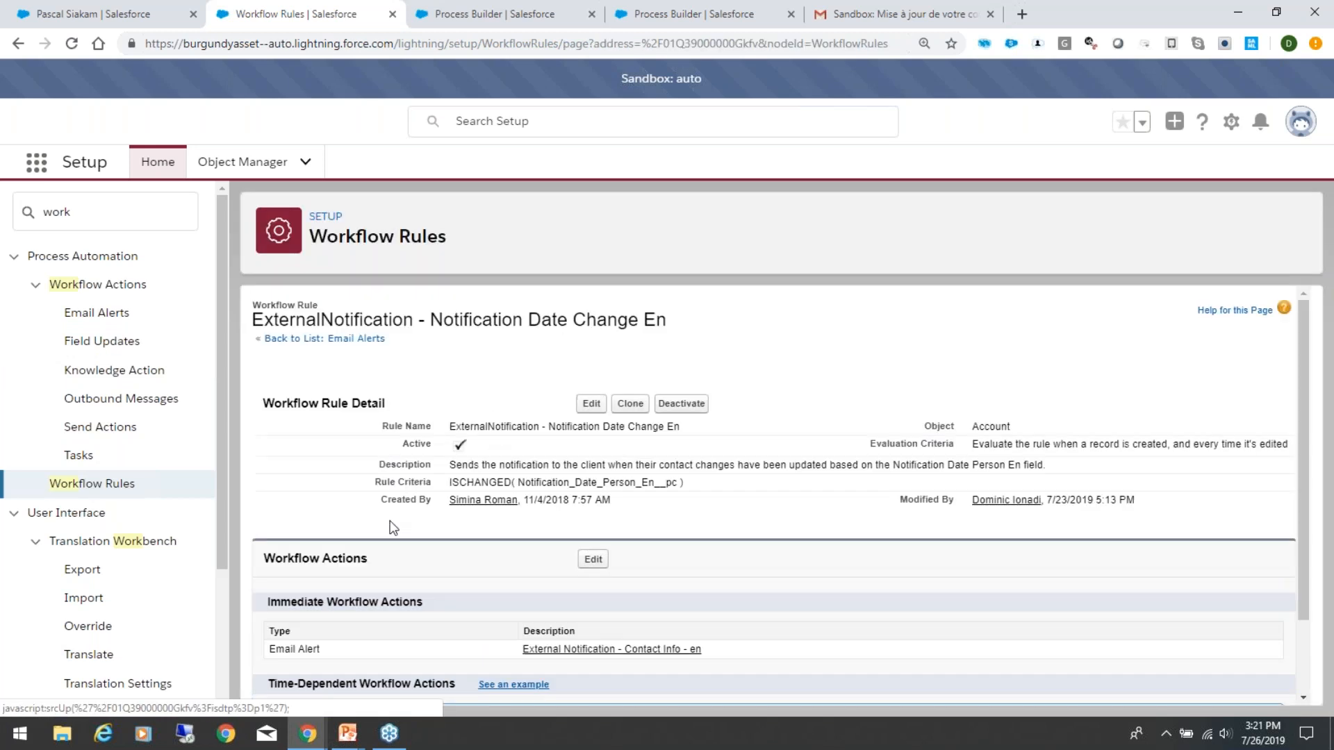
pyautogui.moveTo(702, 492); pyautogui.dragTo(441, 477)
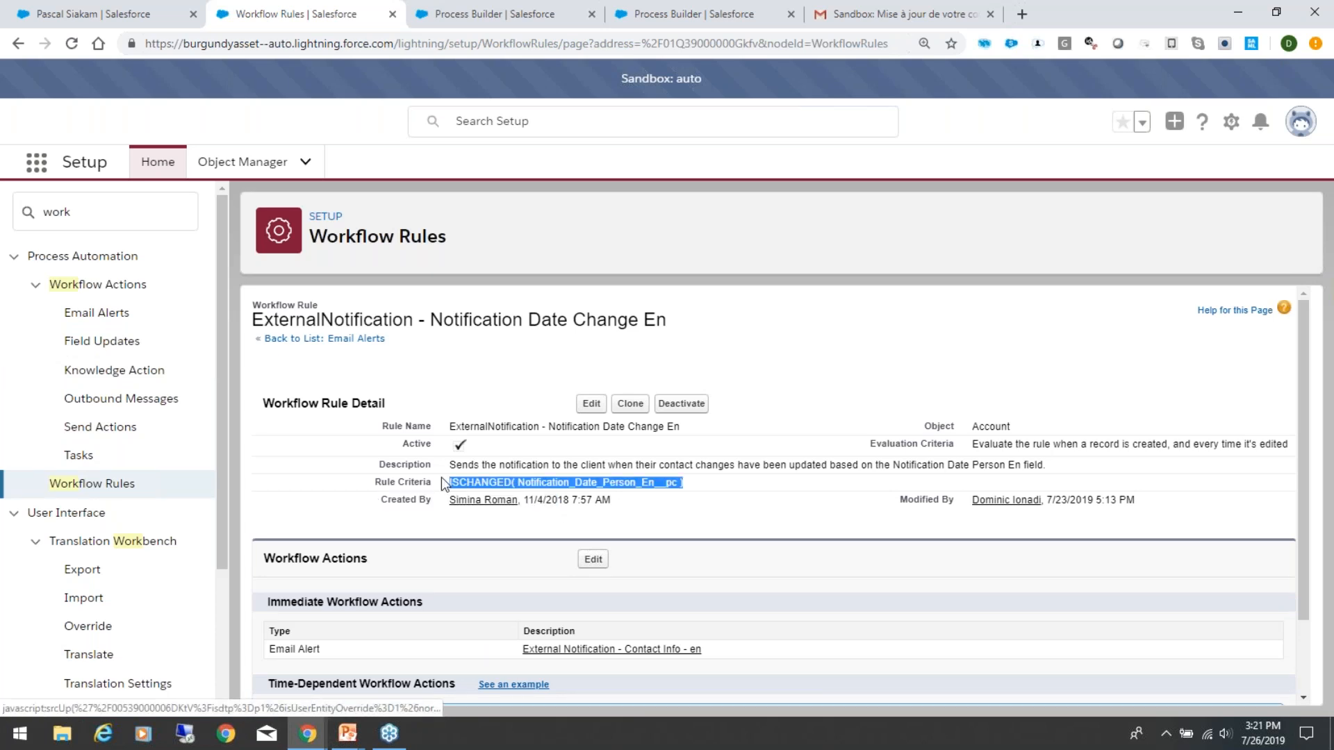
pyautogui.click(795, 492)
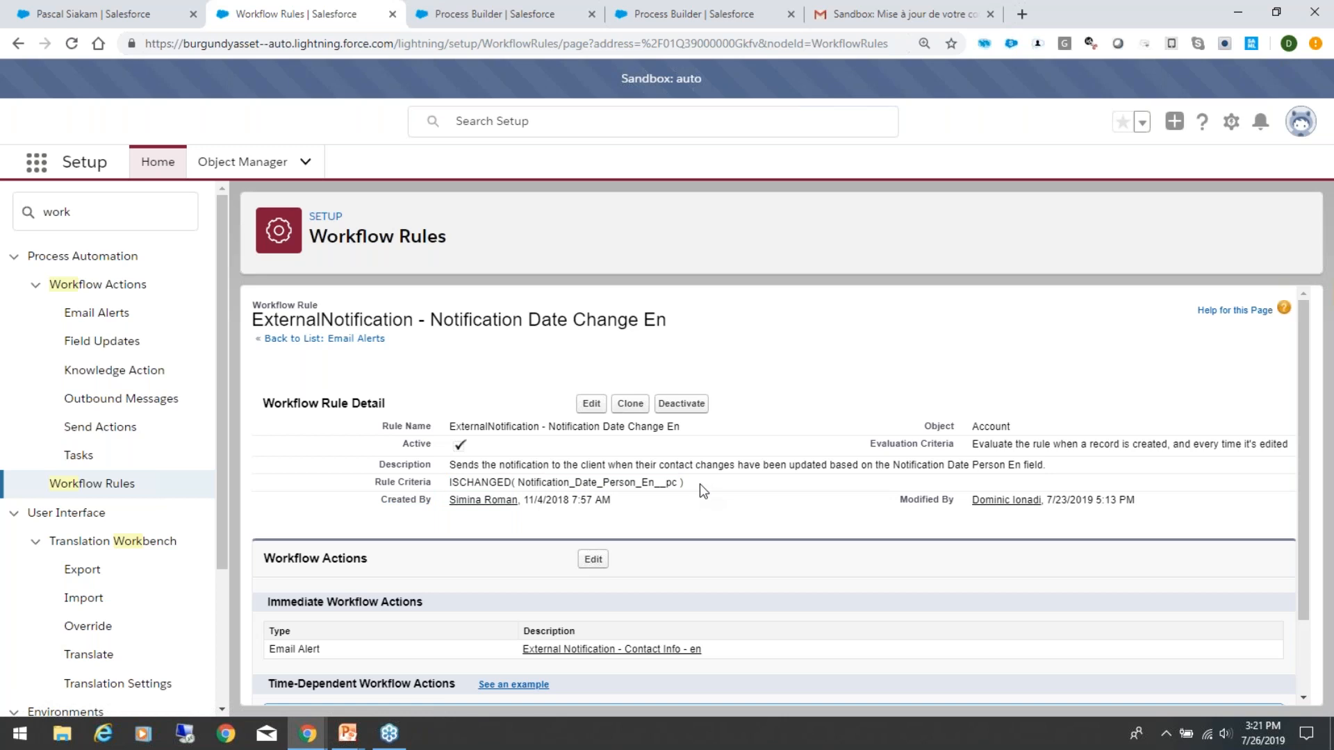
# Step: Open the rule's "External Notification - Contact Info - en" email alert and review its sender, recipients and template
pyautogui.scroll(-2, 702, 478)
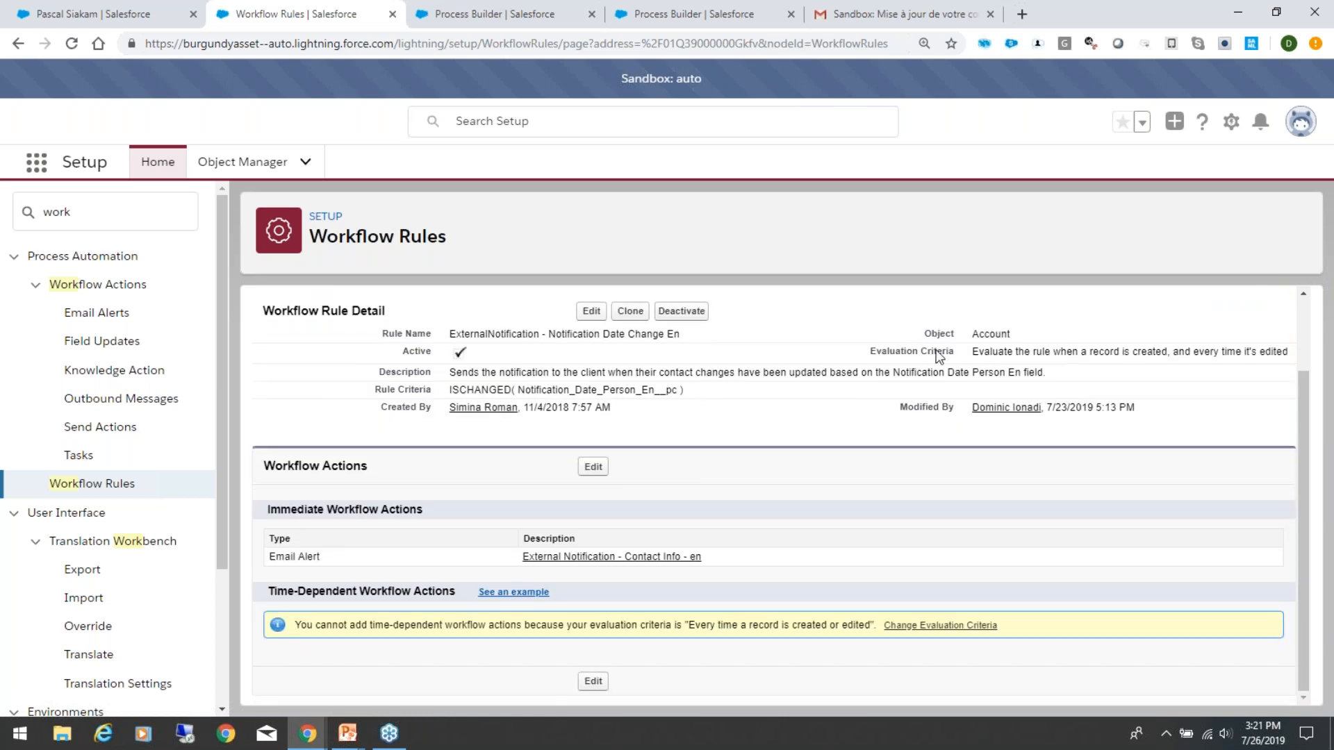
pyautogui.click(571, 552)
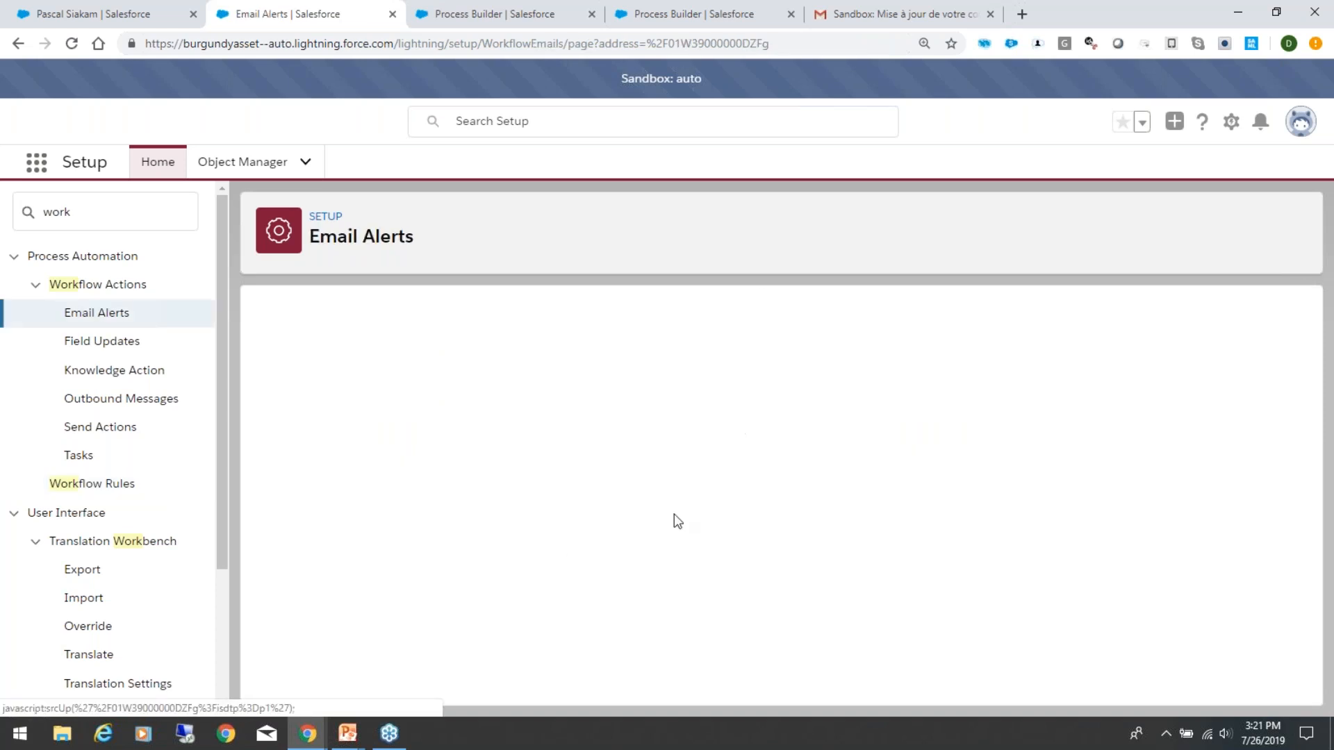
pyautogui.scroll(-2, 757, 509)
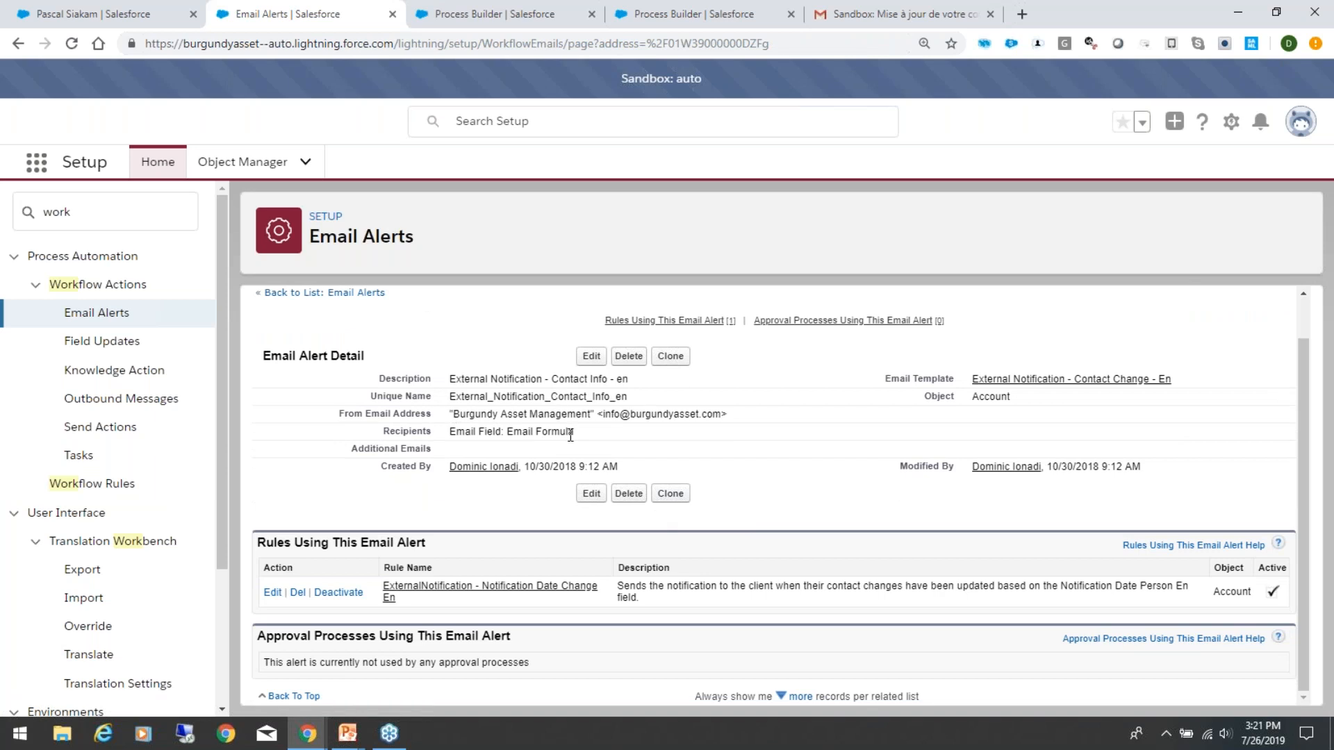
# Step: Open the "External Notification - Contact Change - En" email template and examine its message text and first-name greeting
pyautogui.click(1001, 379)
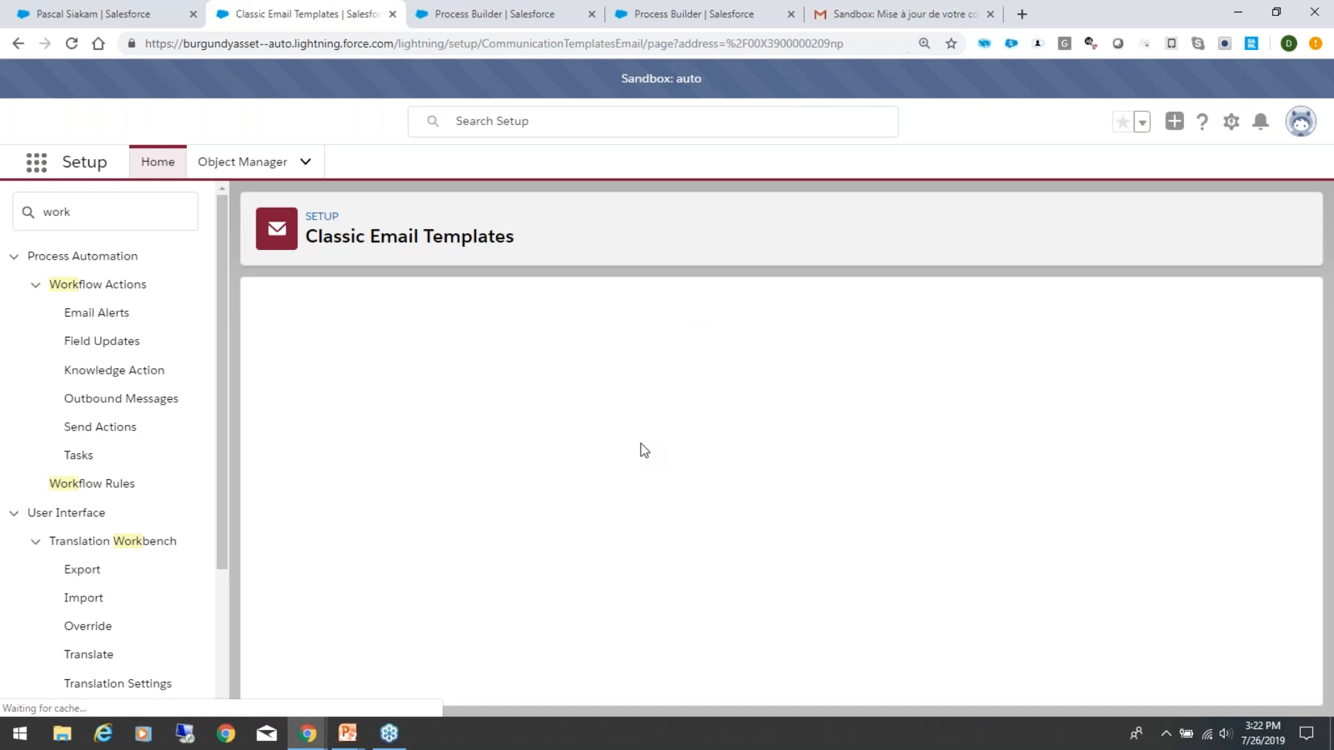
pyautogui.scroll(-8, 664, 580)
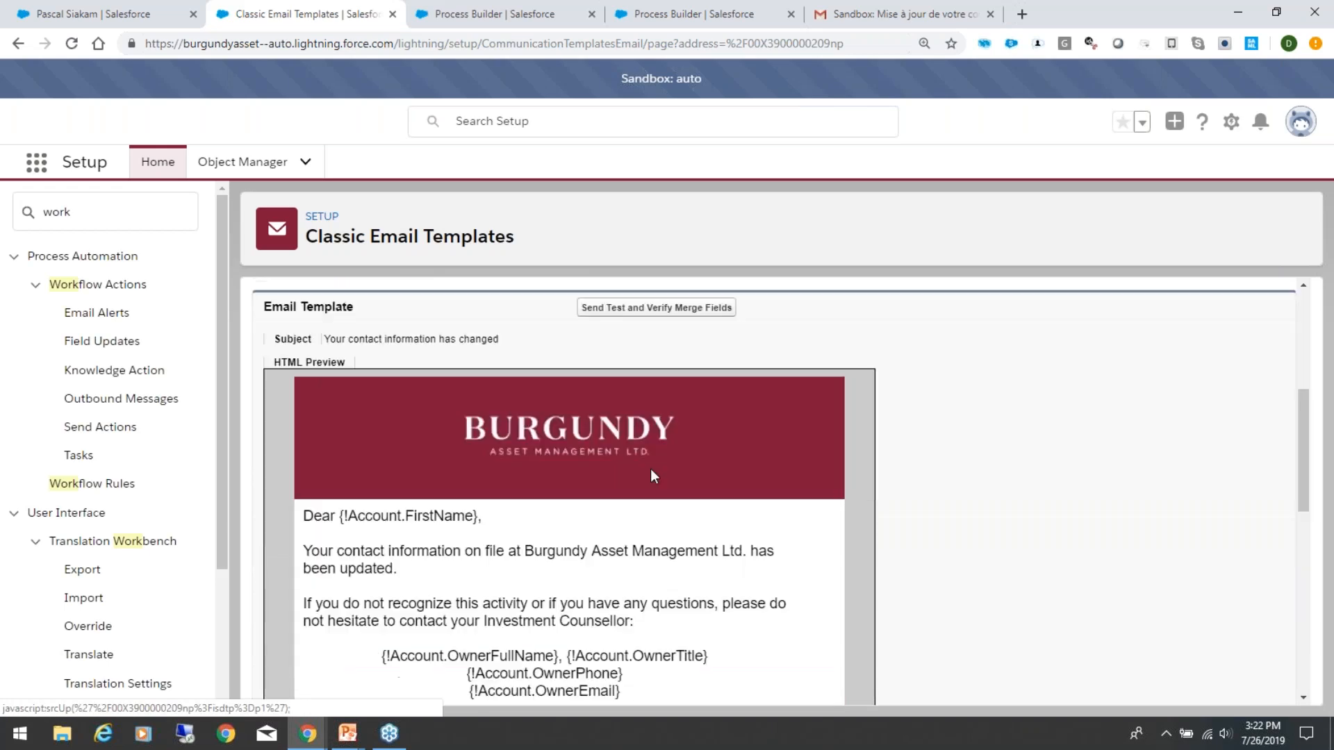
pyautogui.scroll(2, 653, 476)
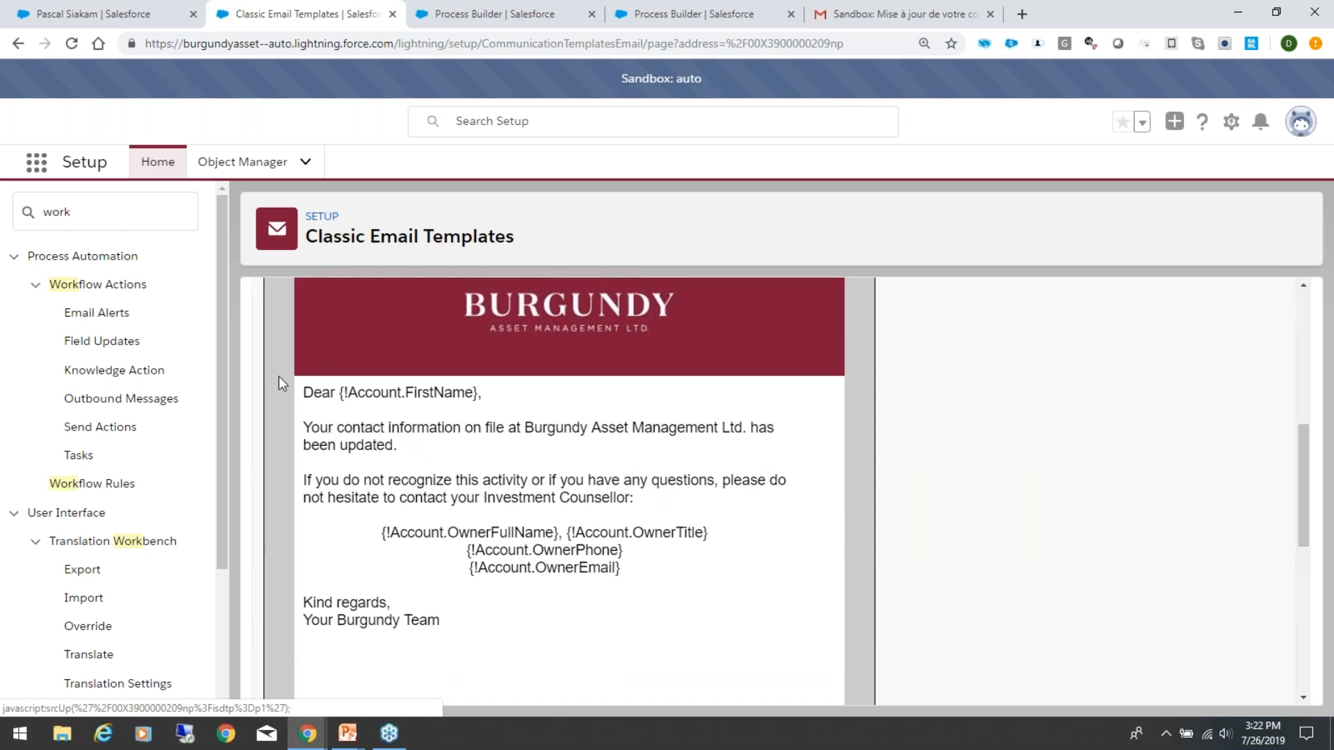
pyautogui.click(633, 390)
pyautogui.keyDown('shift'); pyautogui.click(323, 394); pyautogui.keyUp('shift')
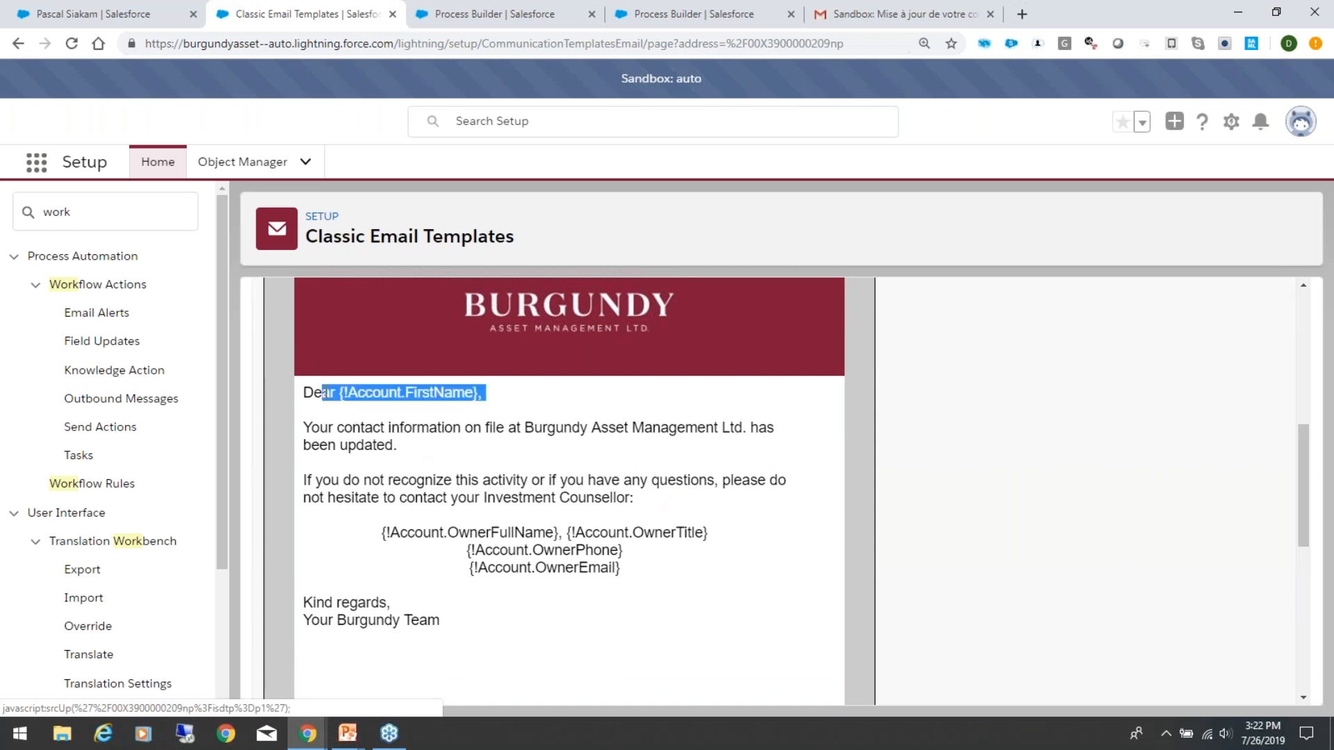
pyautogui.click(565, 415)
# Step: Examine the template's account owner merge fields for full name, title, phone and email
pyautogui.click(381, 533)
pyautogui.keyDown('shift'); pyautogui.click(701, 554); pyautogui.keyUp('shift')
pyautogui.keyDown('shift'); pyautogui.click(703, 570); pyautogui.keyUp('shift')
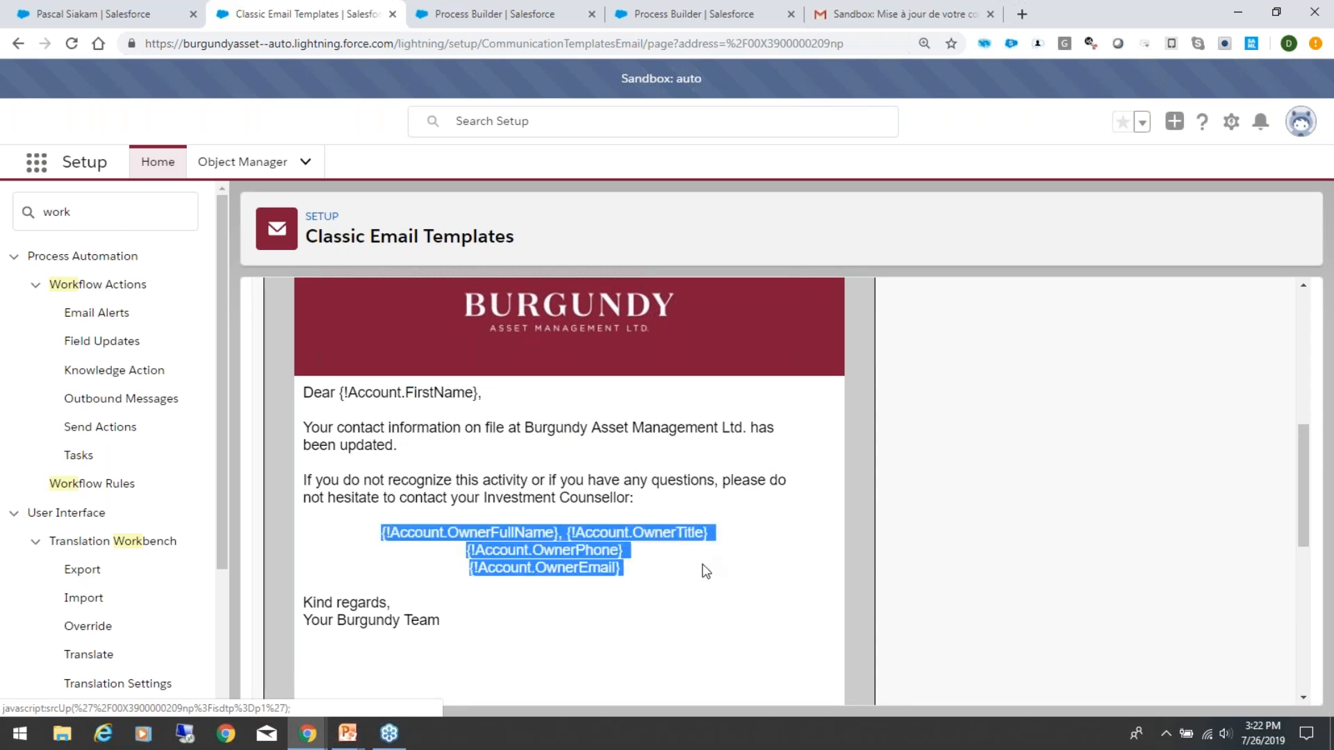
pyautogui.click(699, 582)
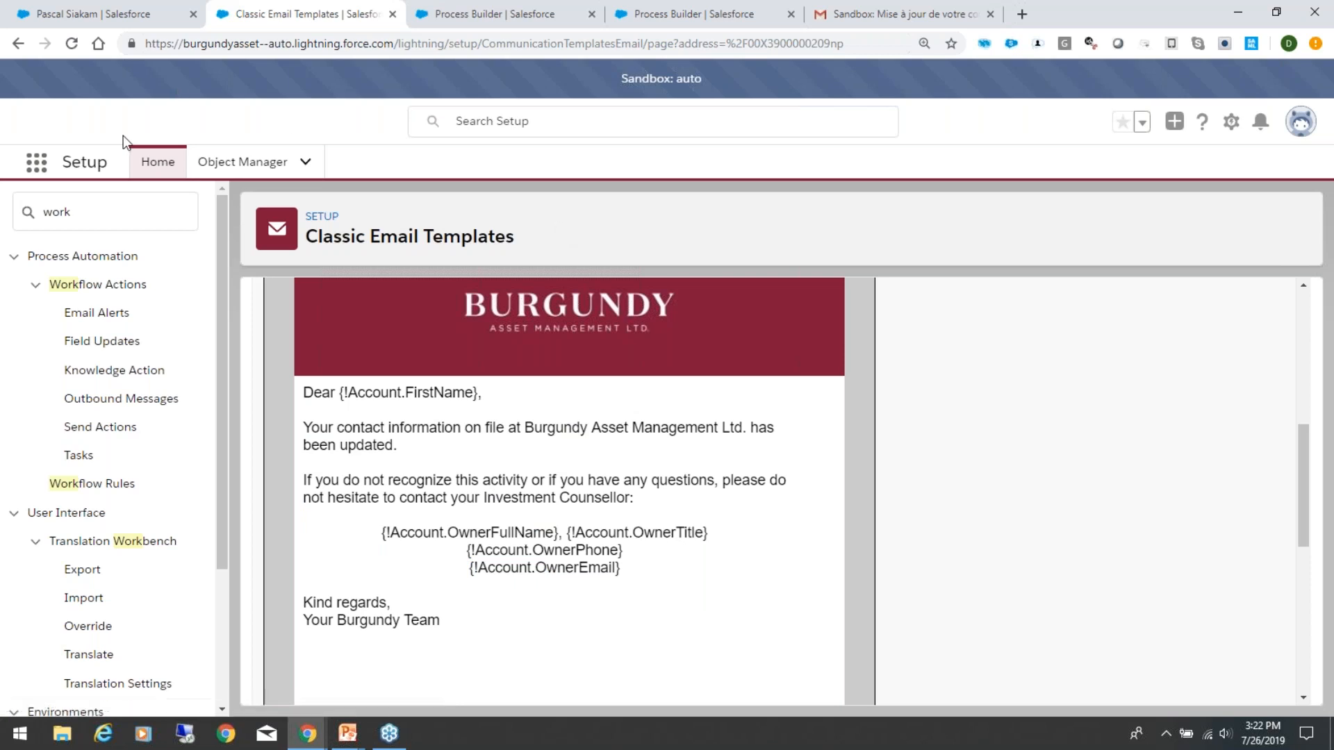
# Step: Return to the Setup home page and briefly check the client's relationship record
pyautogui.click(148, 167)
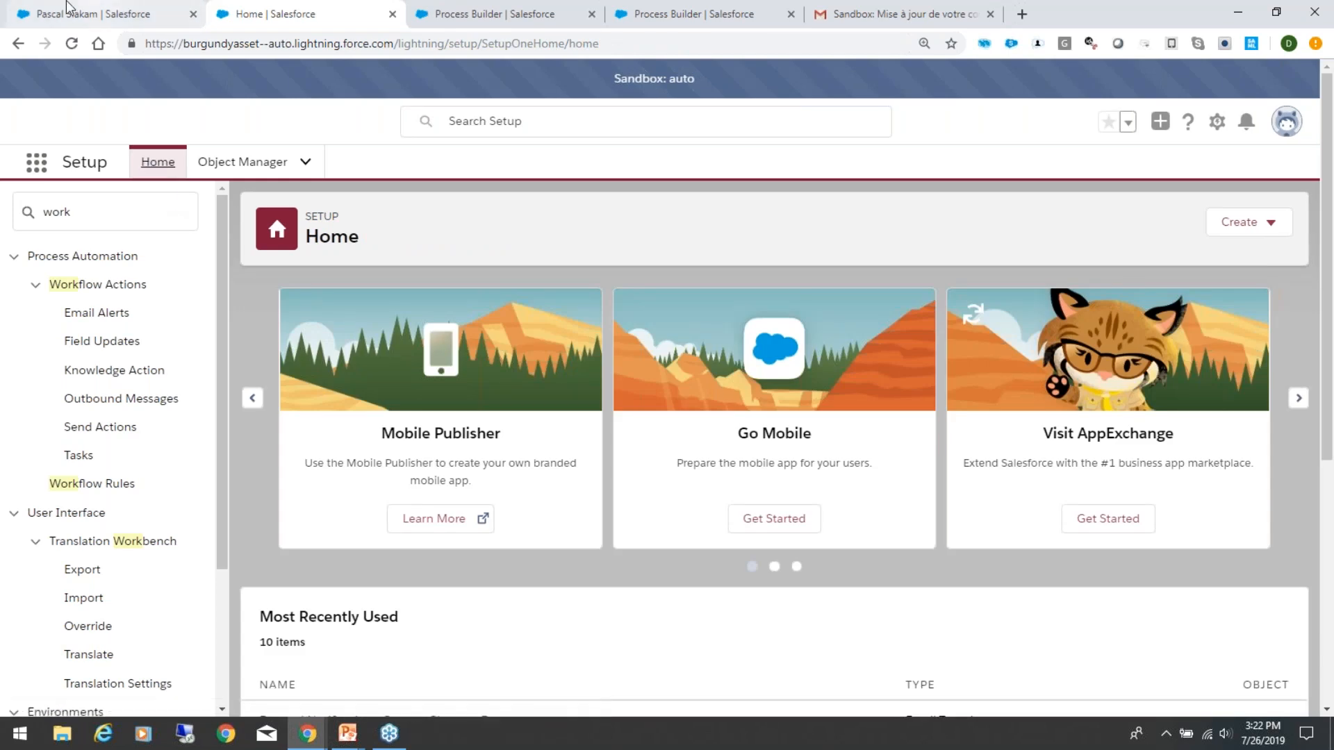
pyautogui.click(79, 12)
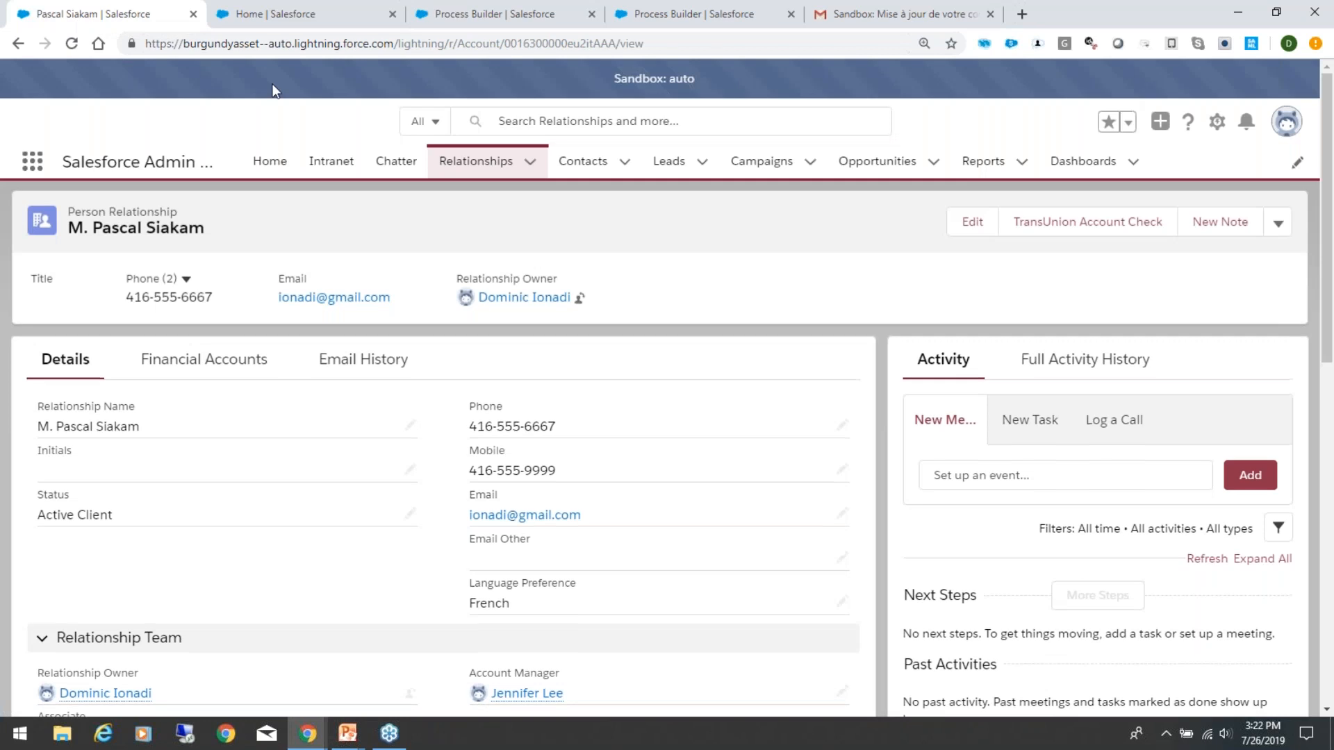
pyautogui.click(324, 7)
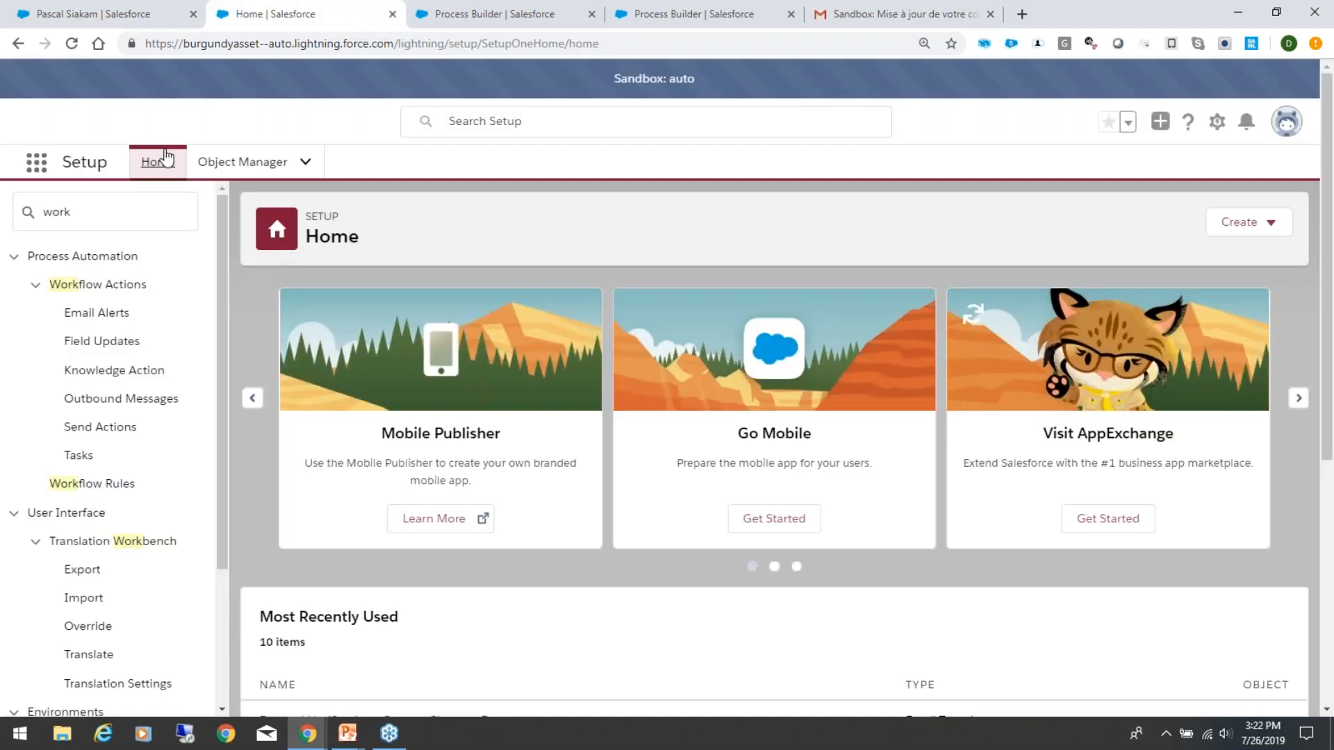
pyautogui.click(113, 210)
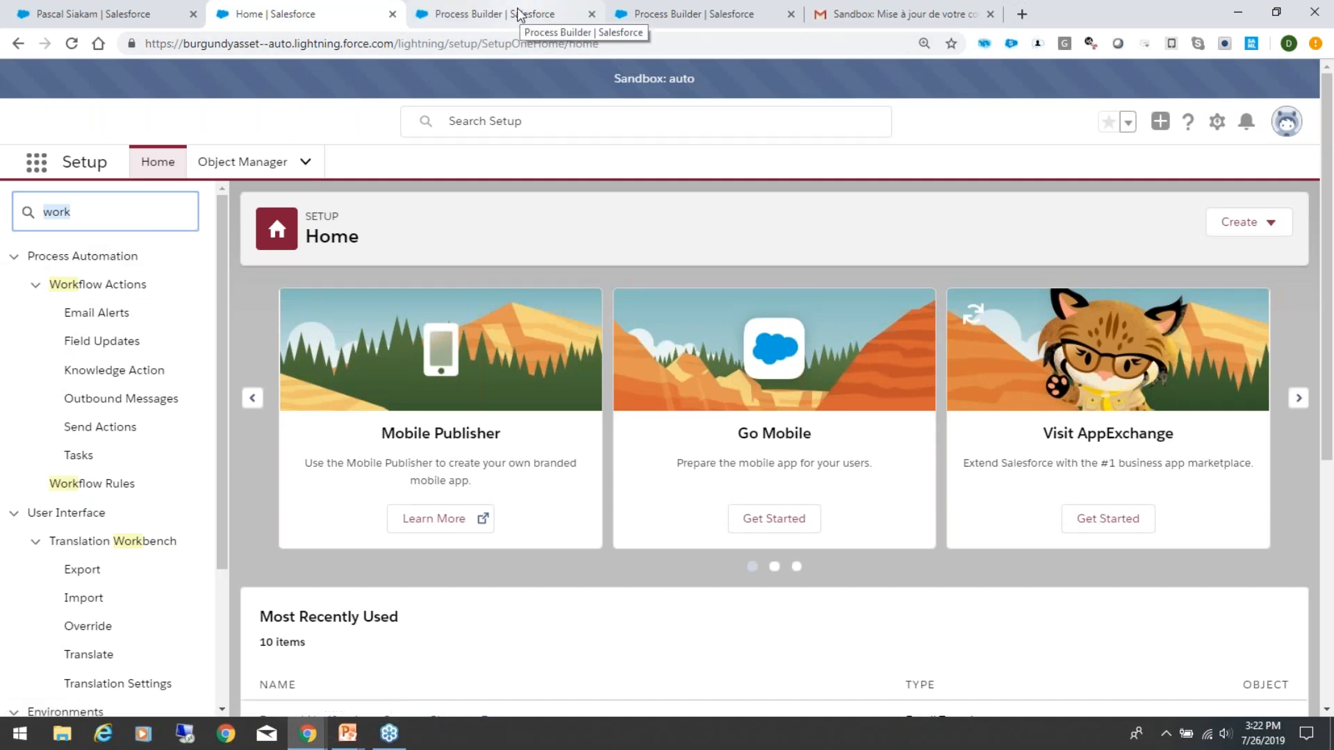
# Step: Compare the "Email History Generation" and "Email Change - External Notification" processes, returning to the first
pyautogui.click(517, 14)
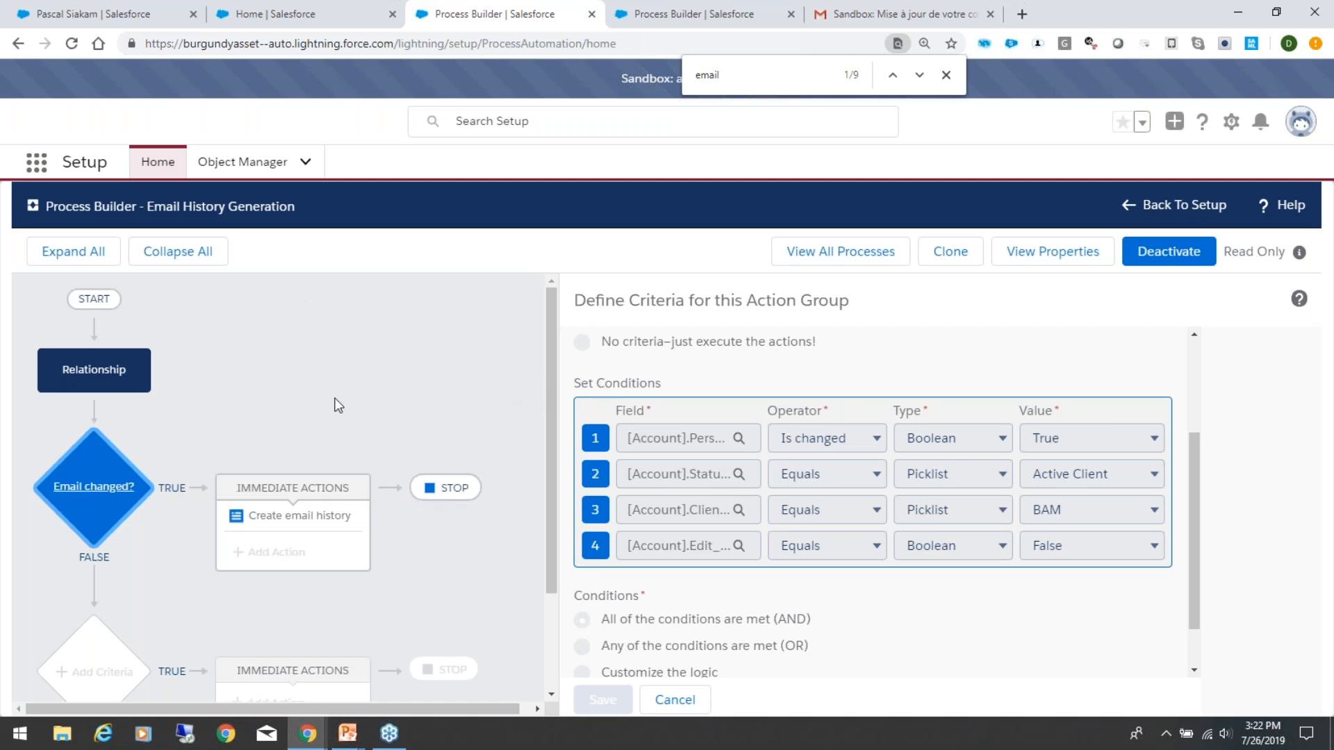
pyautogui.click(641, 9)
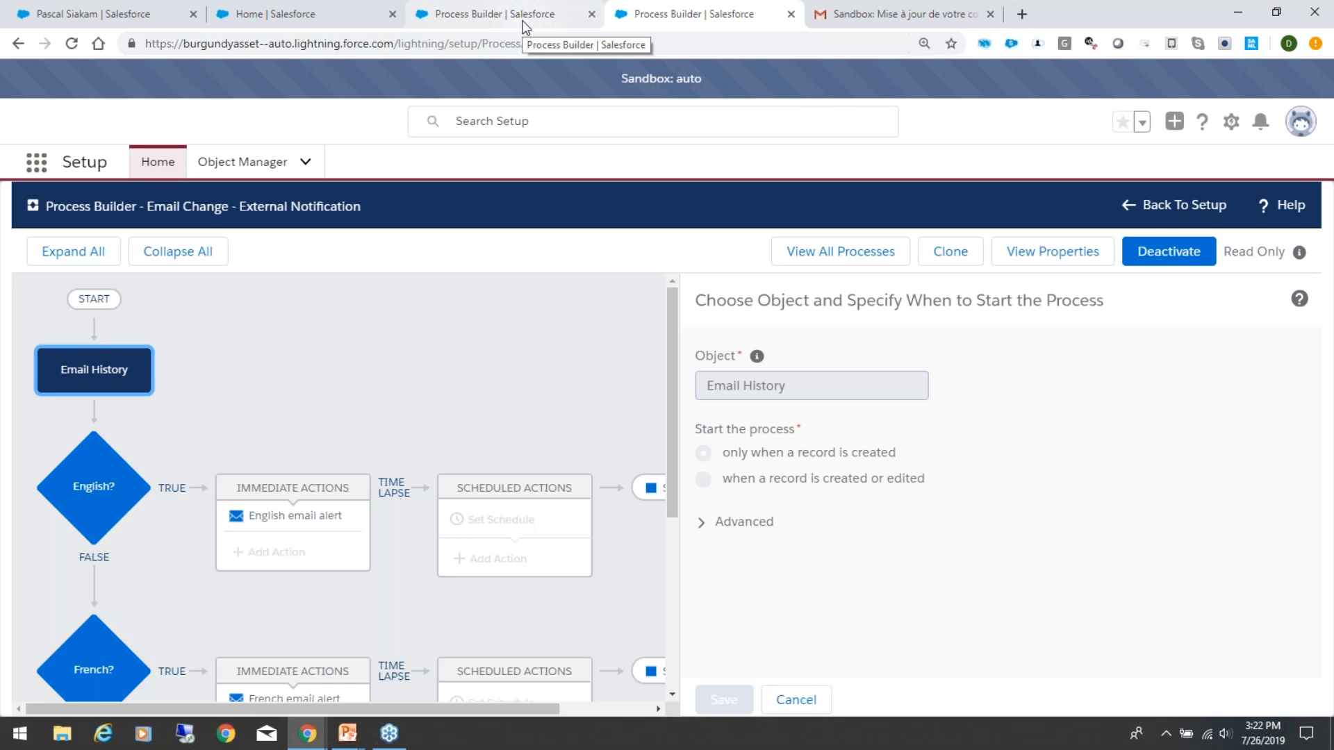
pyautogui.click(487, 14)
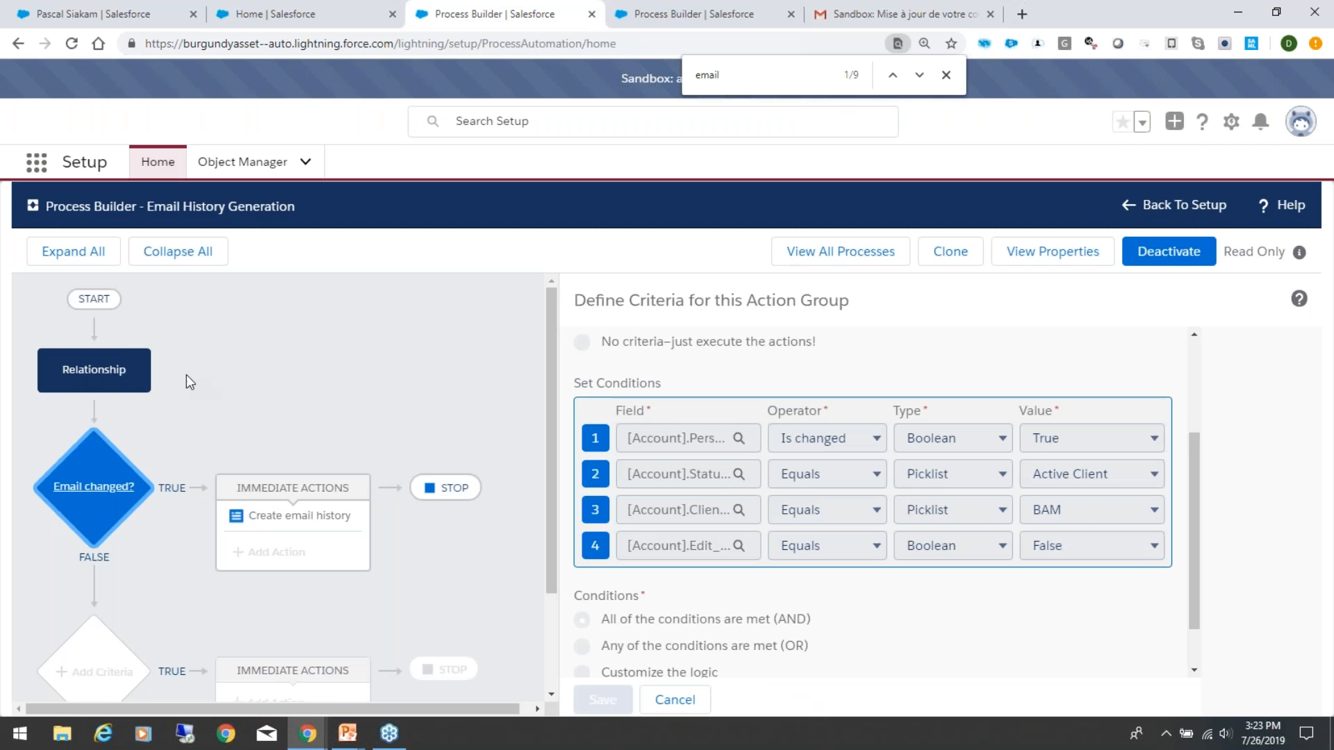
# Step: Examine the Email History Generation process's Relationship start settings, its flow and the "Email changed?" criteria
pyautogui.click(111, 379)
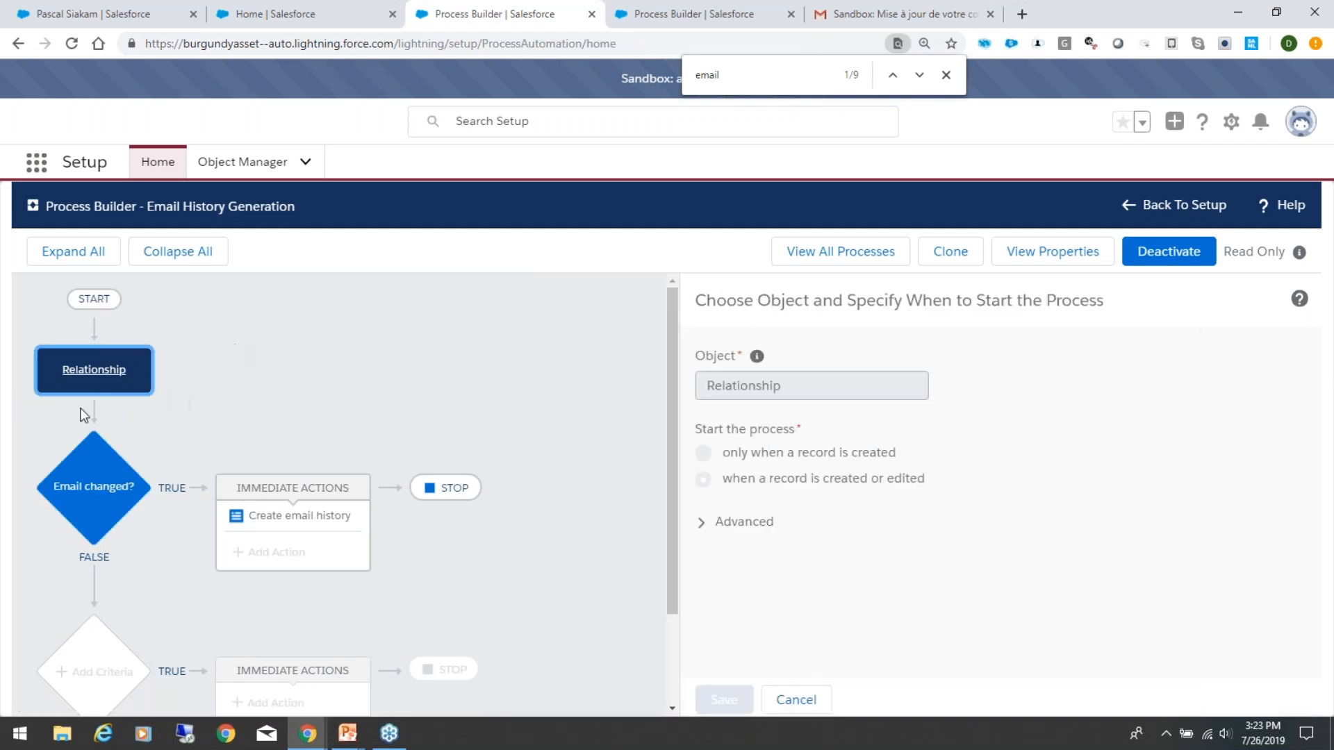
pyautogui.scroll(-2, 278, 459)
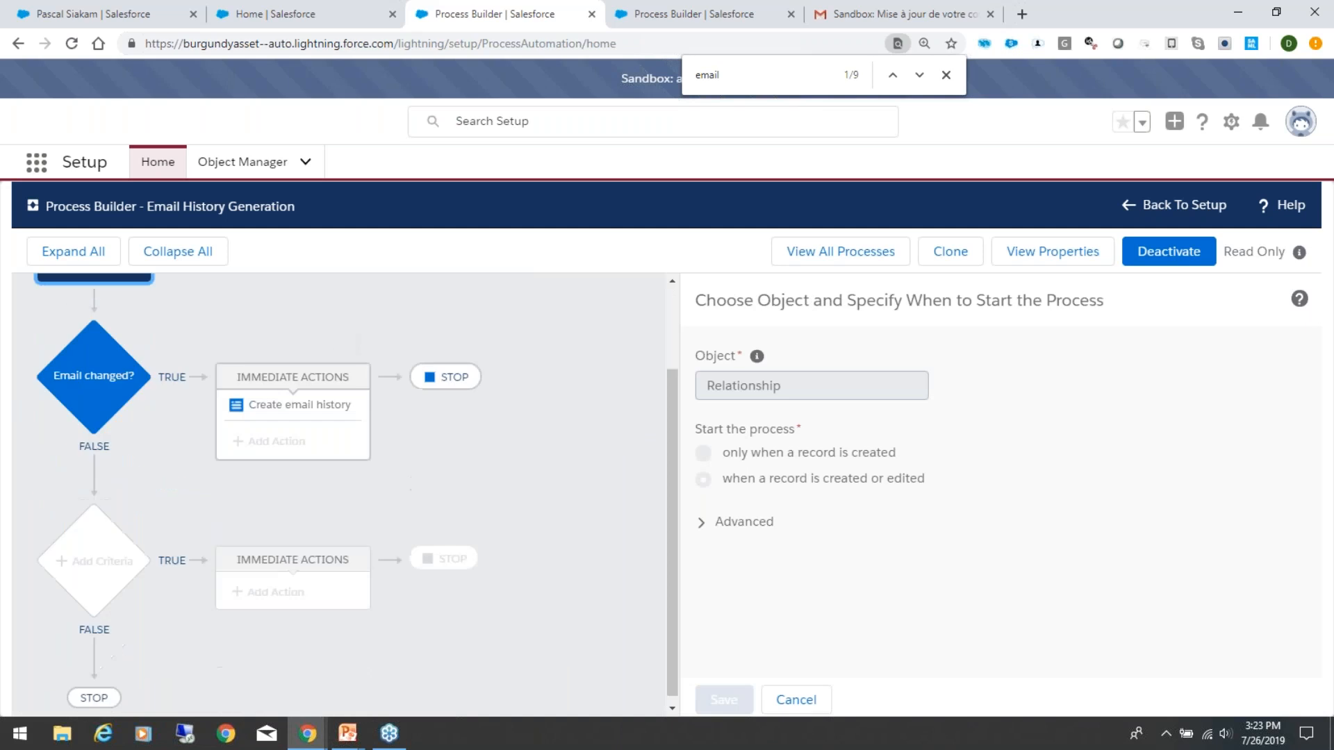
pyautogui.scroll(2, 244, 498)
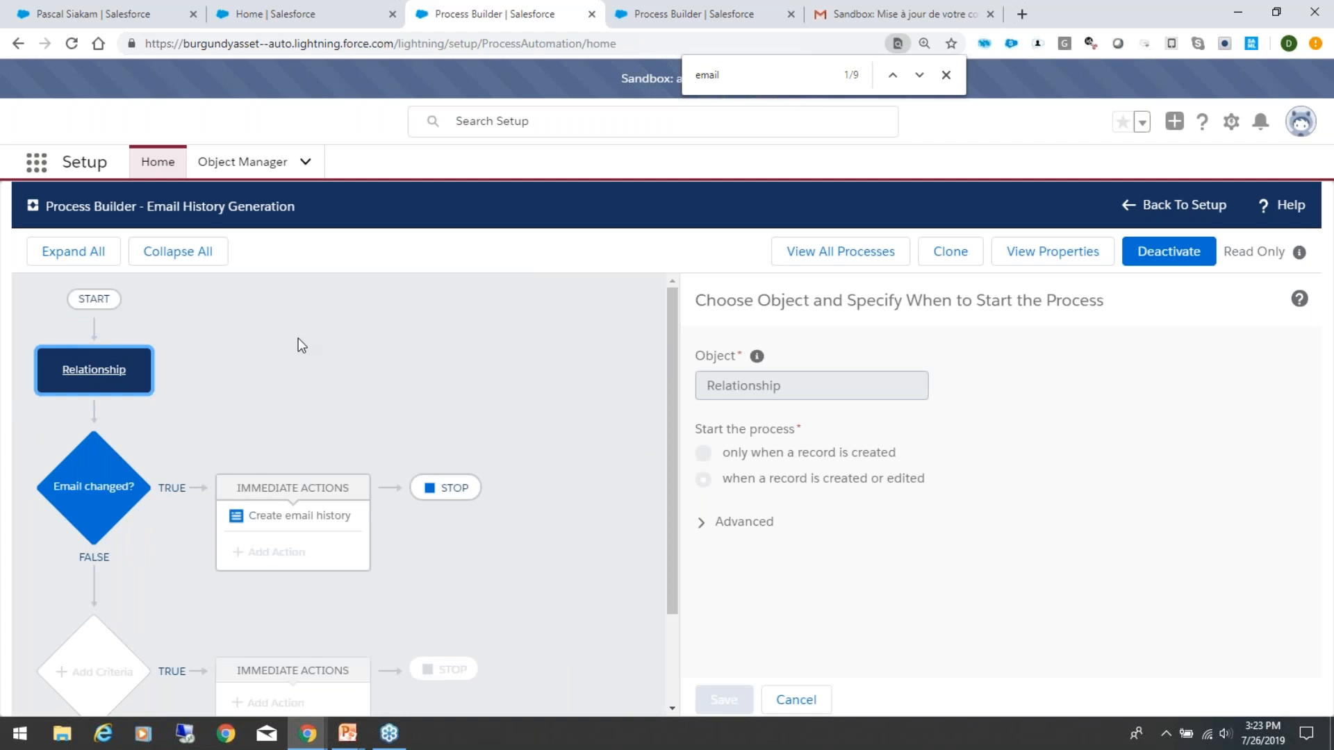
pyautogui.scroll(-2, 310, 354)
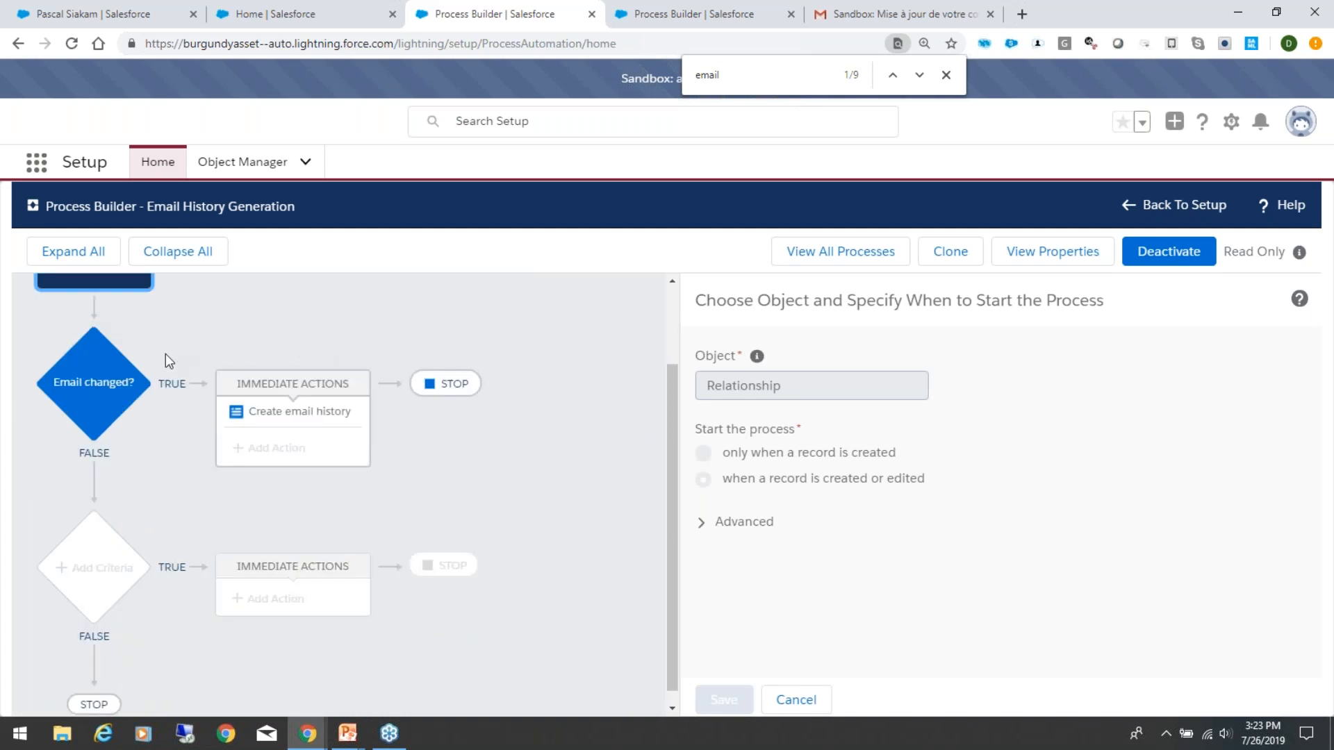
pyautogui.click(118, 388)
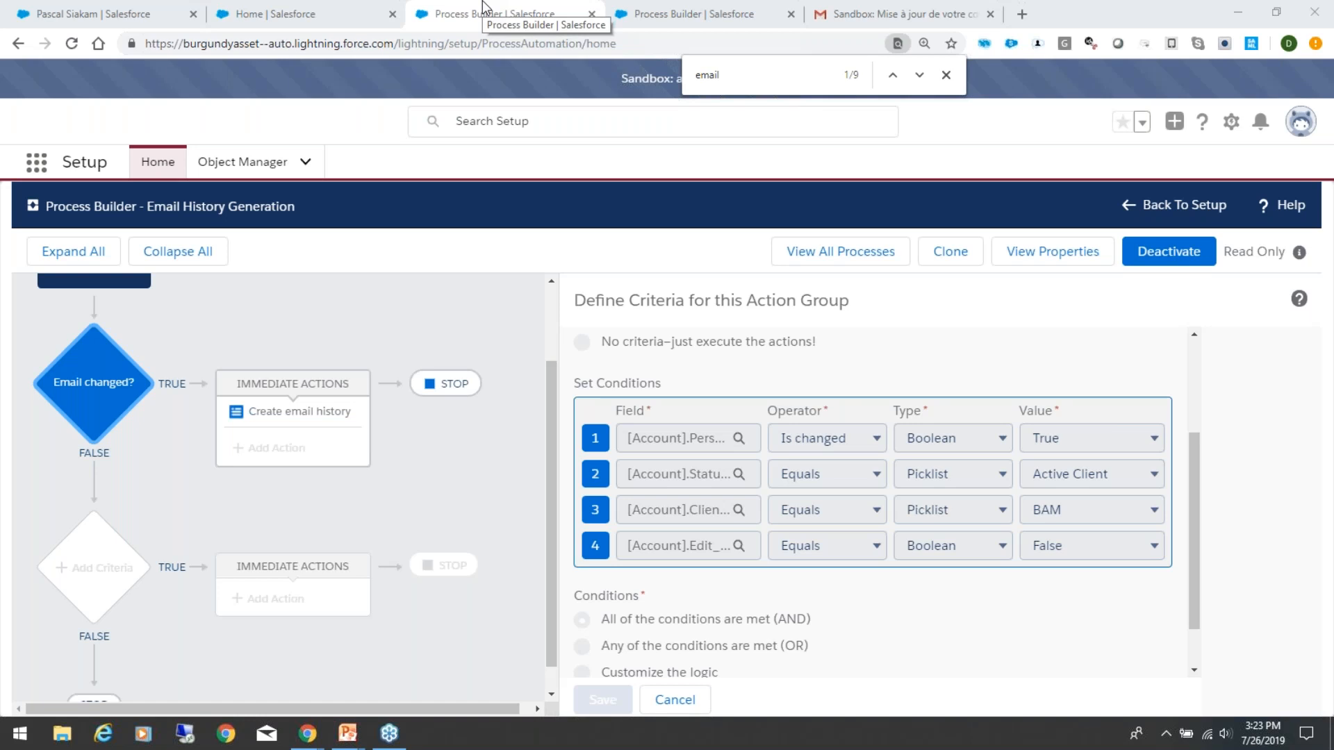
# Step: Go back to the client's relationship record and review its System Information, including Client Classification and Edit Override
pyautogui.click(274, 12)
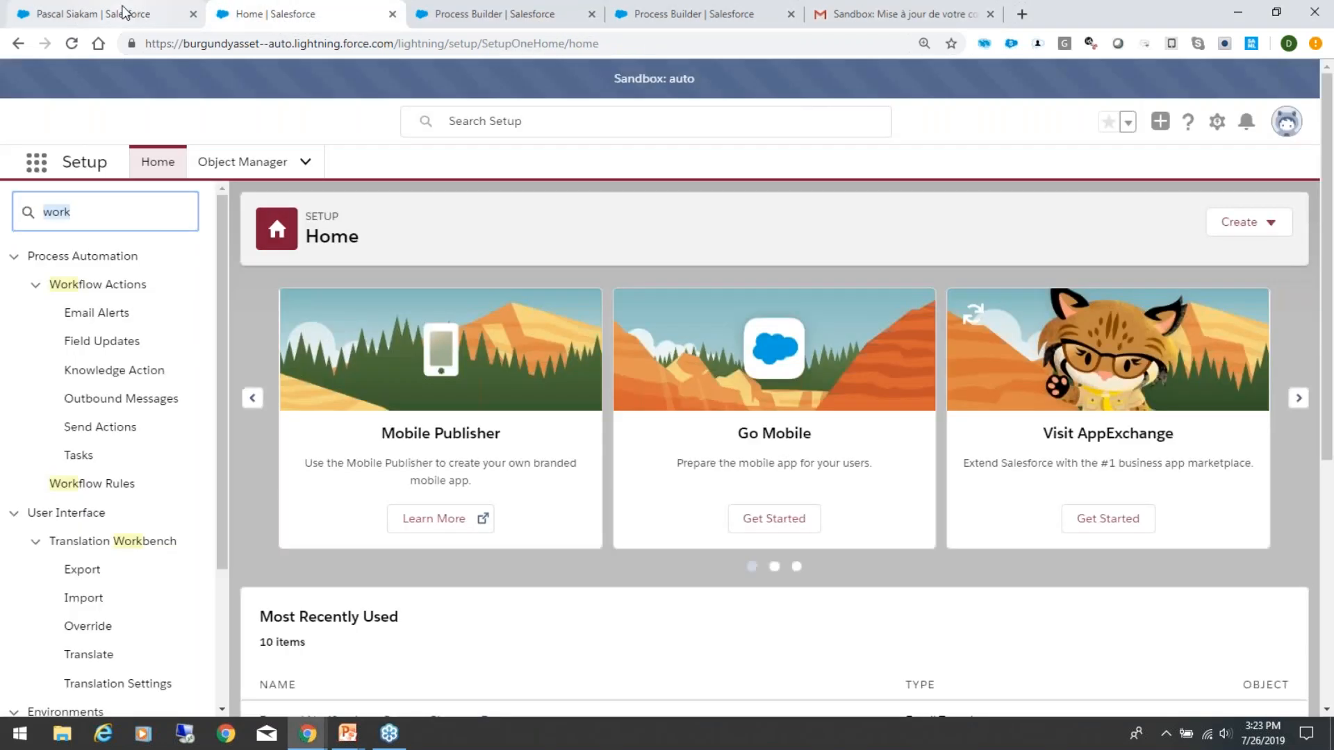
pyautogui.click(134, 14)
pyautogui.scroll(-8, 535, 554)
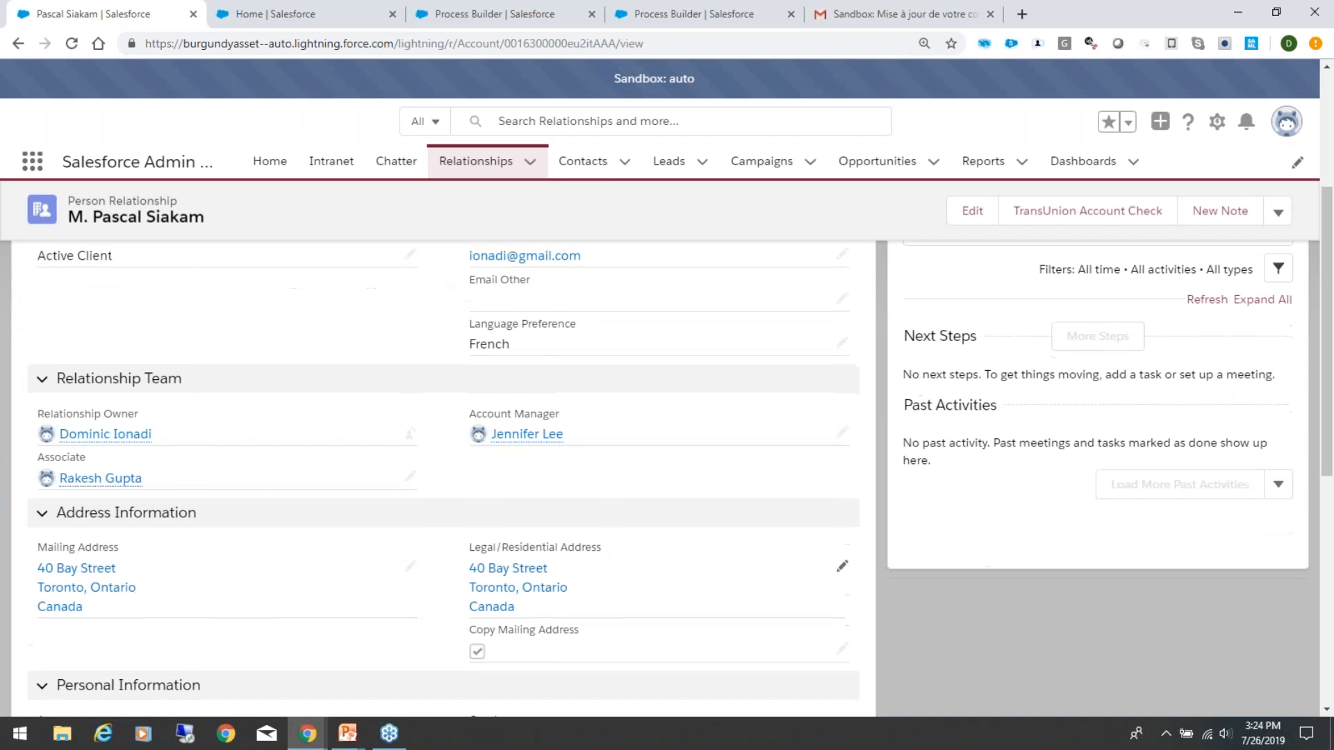
pyautogui.scroll(-4, 667, 479)
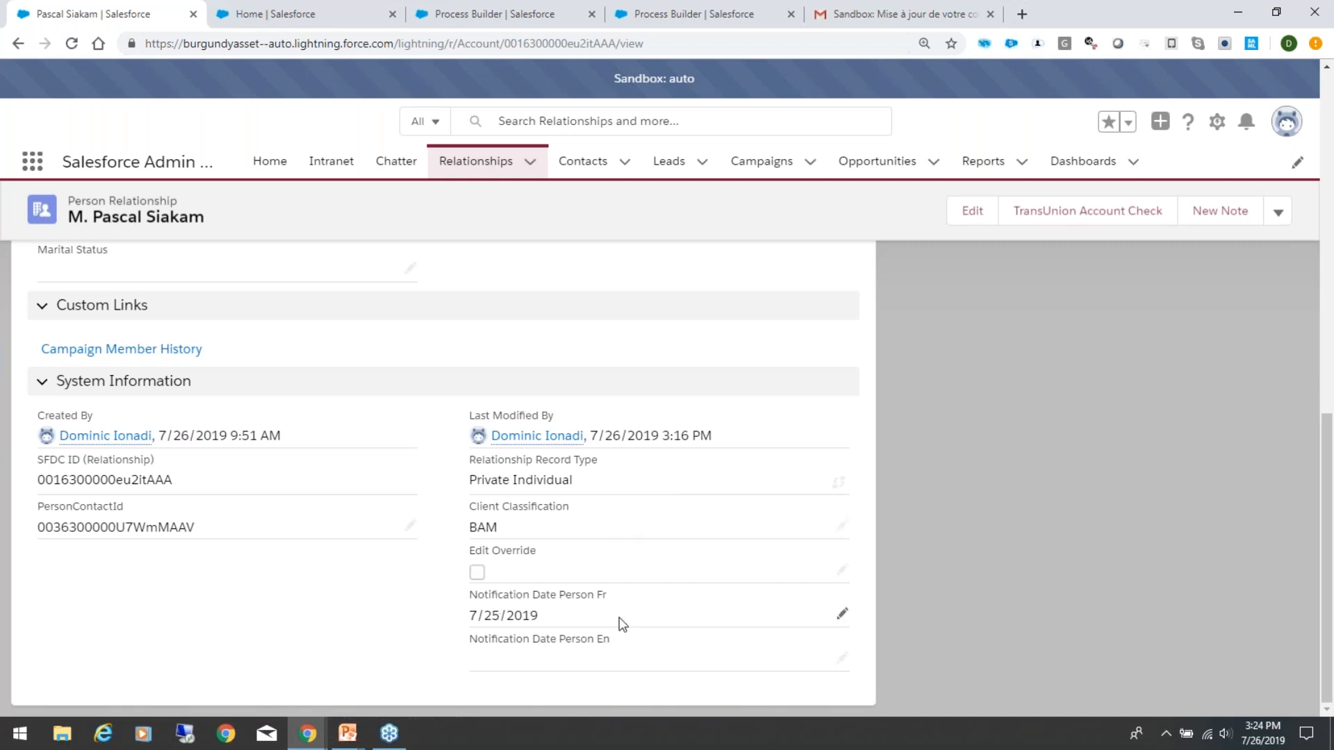
# Step: Tick Edit Override on the client's record, then discard the edit and return to the address details
pyautogui.doubleClick(477, 576)
pyautogui.click(462, 570)
pyautogui.click(463, 569)
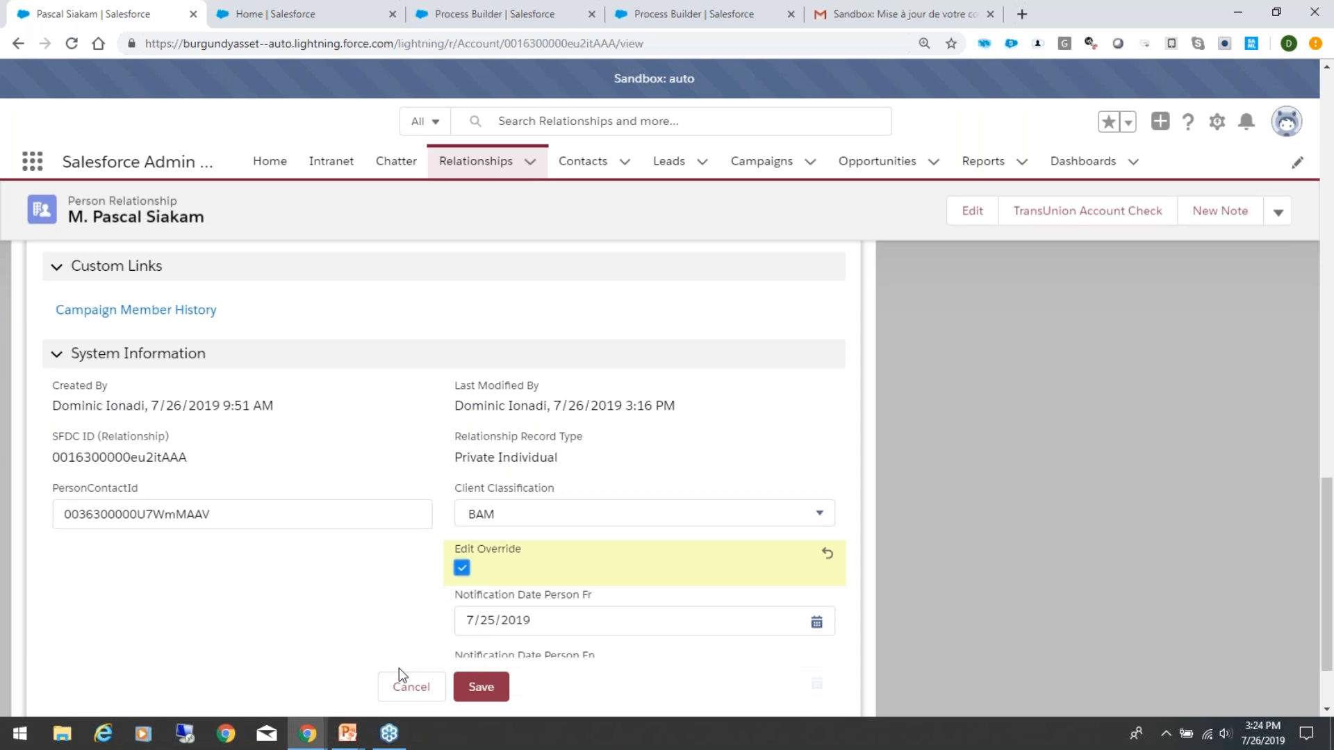
pyautogui.click(402, 701)
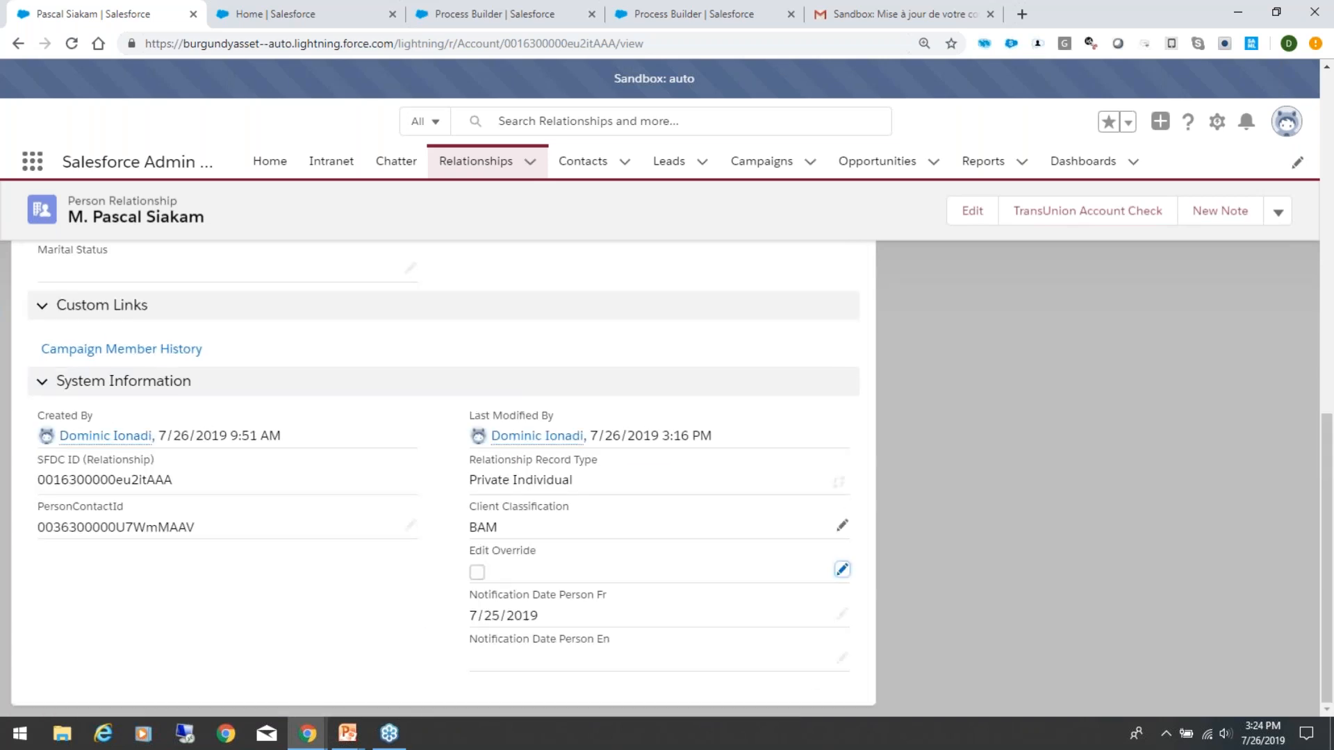
pyautogui.scroll(5, 509, 448)
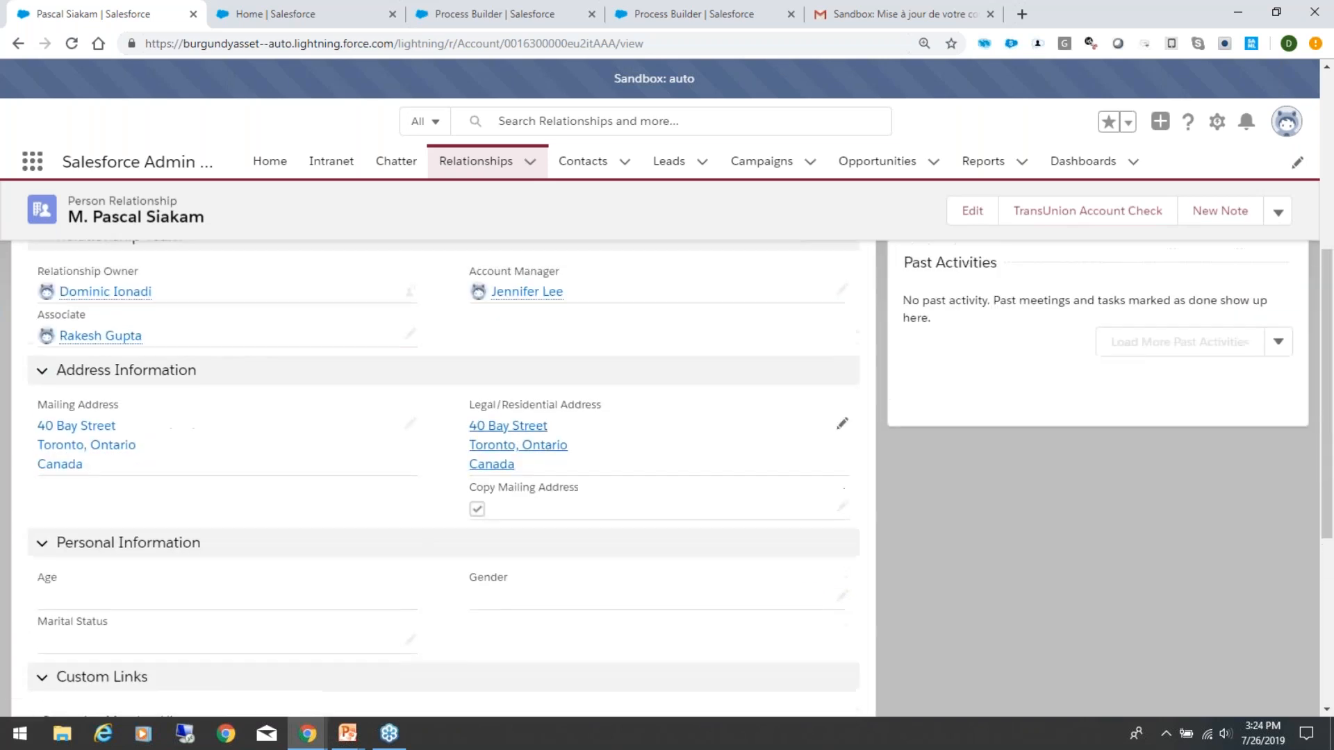
# Step: Open the "Create email history" action in the Email History Generation process to view its record type and field values
pyautogui.click(347, 21)
pyautogui.click(507, 9)
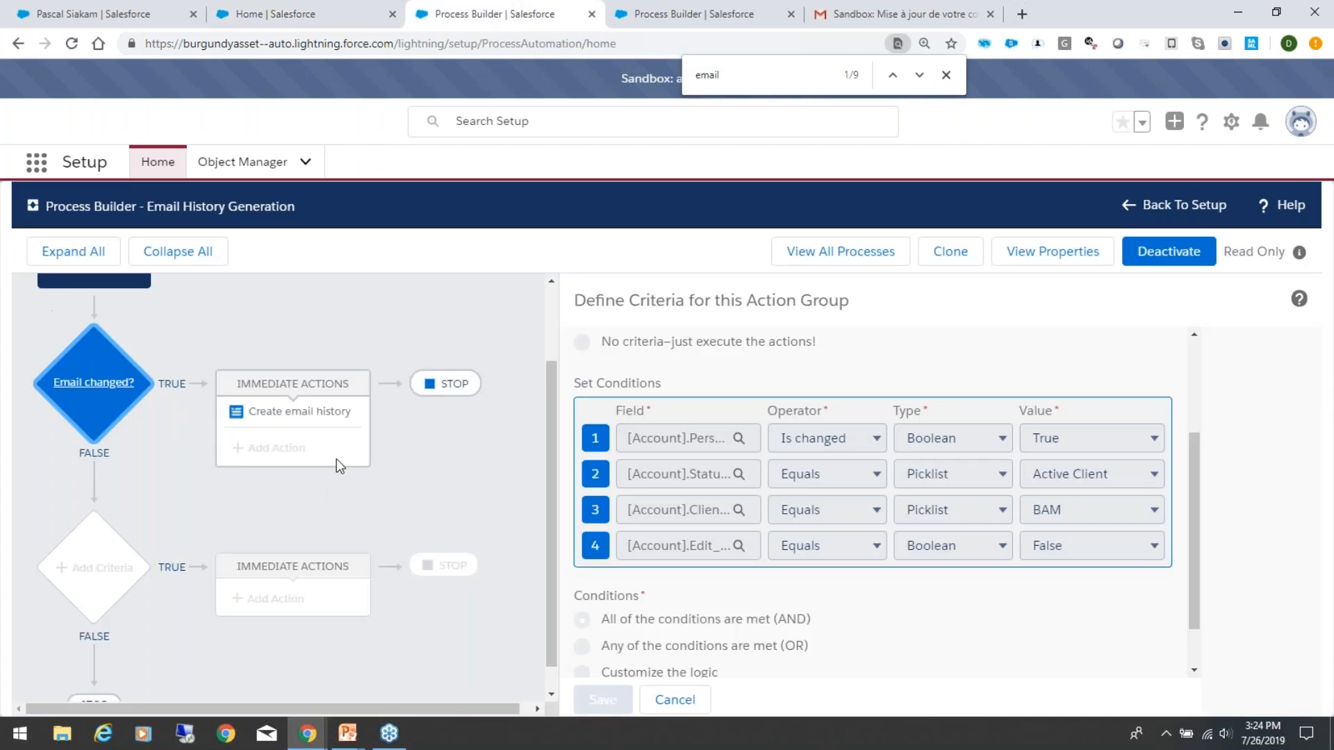
pyautogui.click(306, 417)
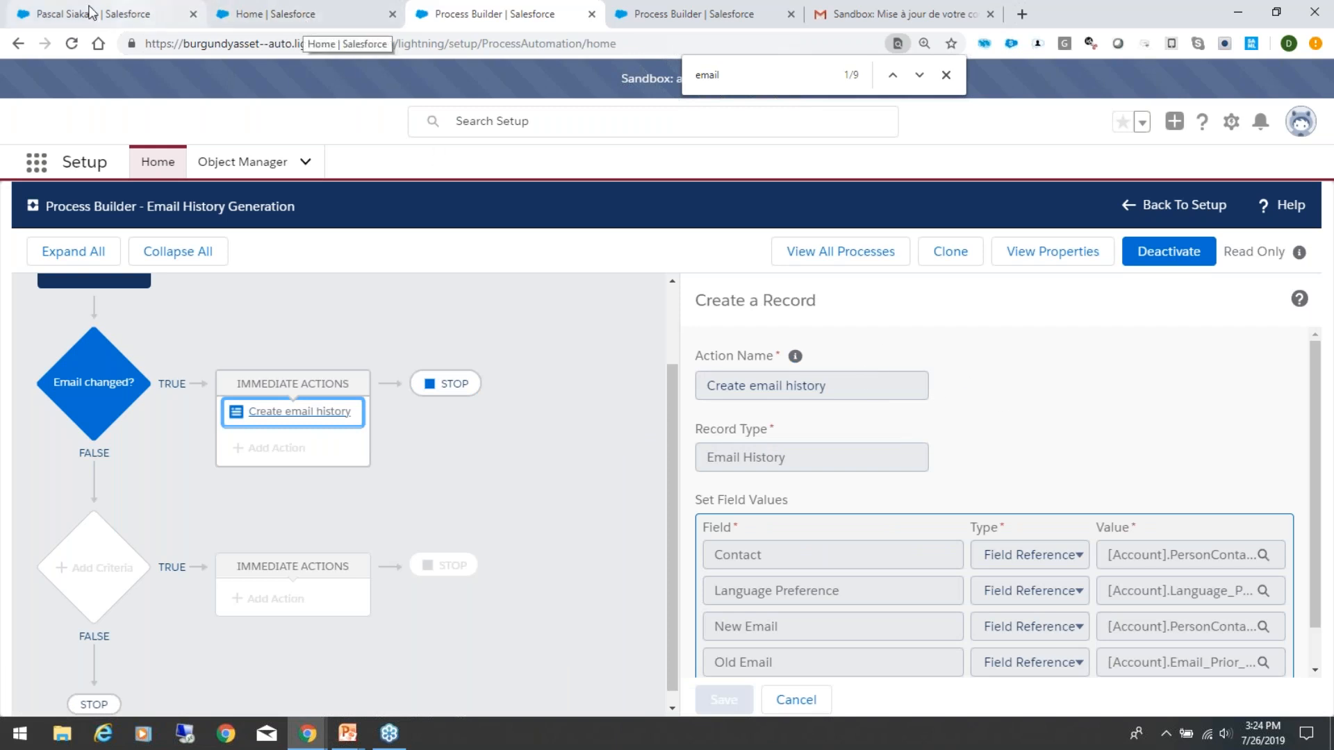
# Step: Return to the client's relationship record, glance at its Email History, and go back to the record details
pyautogui.click(87, 12)
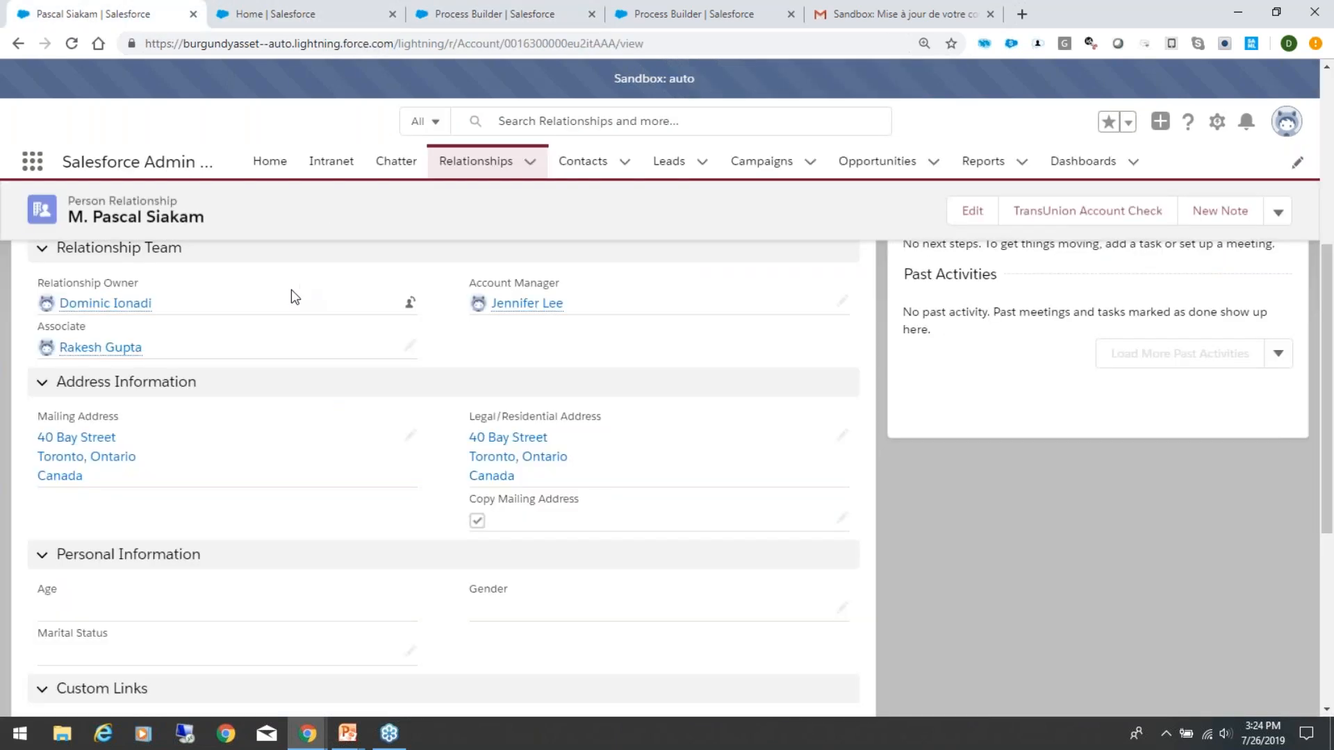
pyautogui.scroll(6, 296, 298)
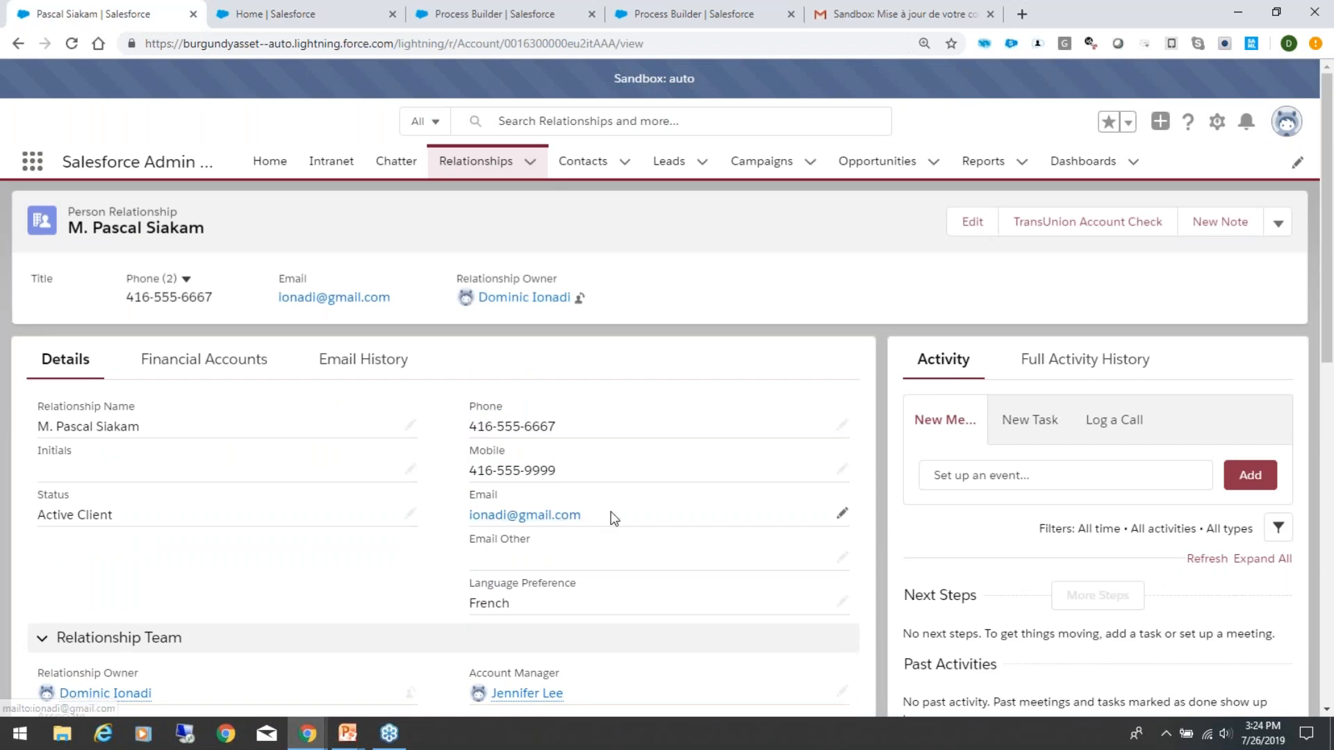
pyautogui.click(366, 361)
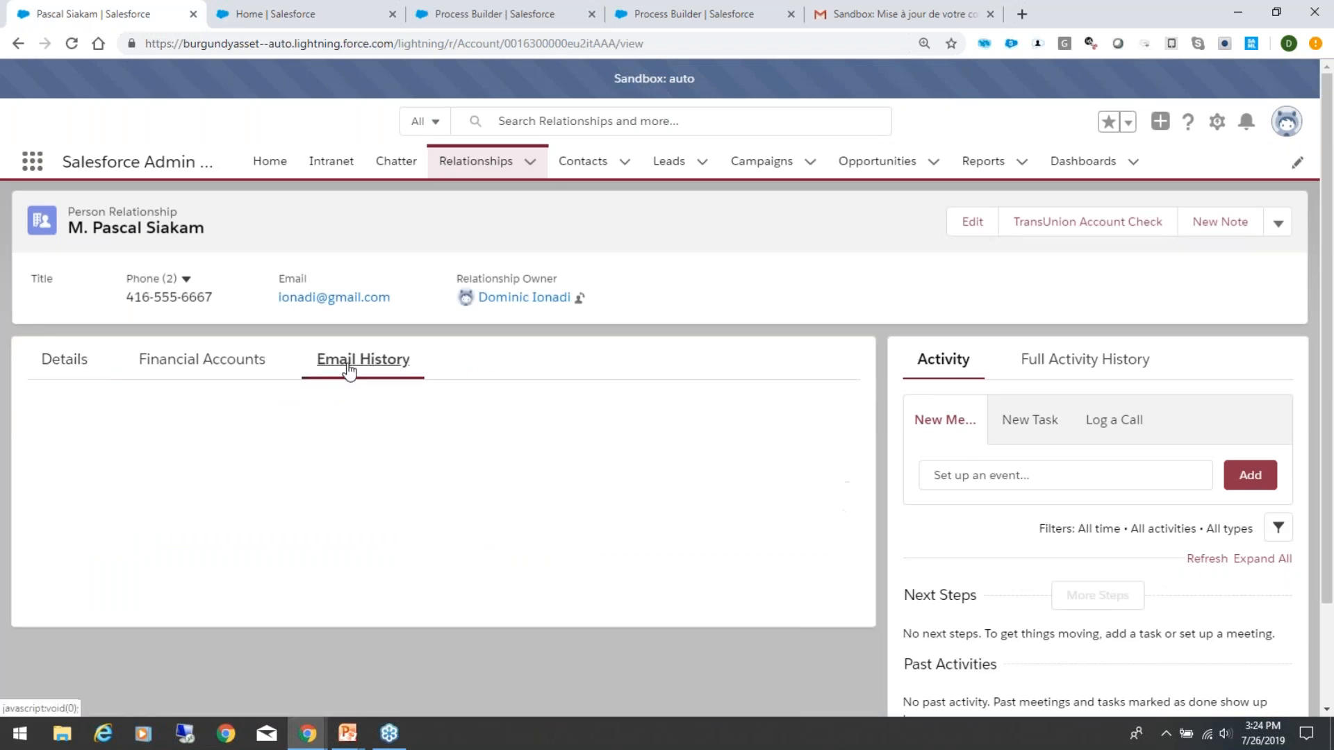
pyautogui.click(67, 364)
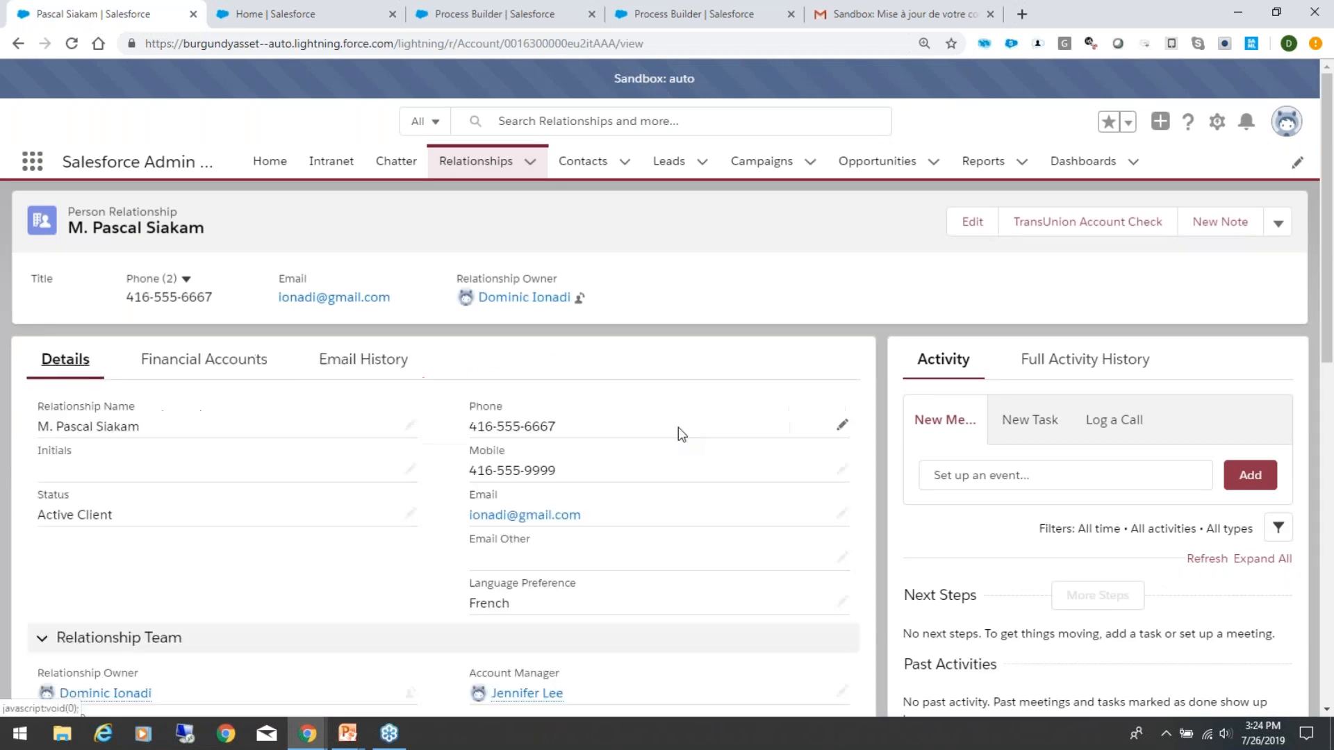
# Step: Replace the client's Email with a different e-mail address and save the relationship record
pyautogui.click(843, 516)
pyautogui.click(544, 510)
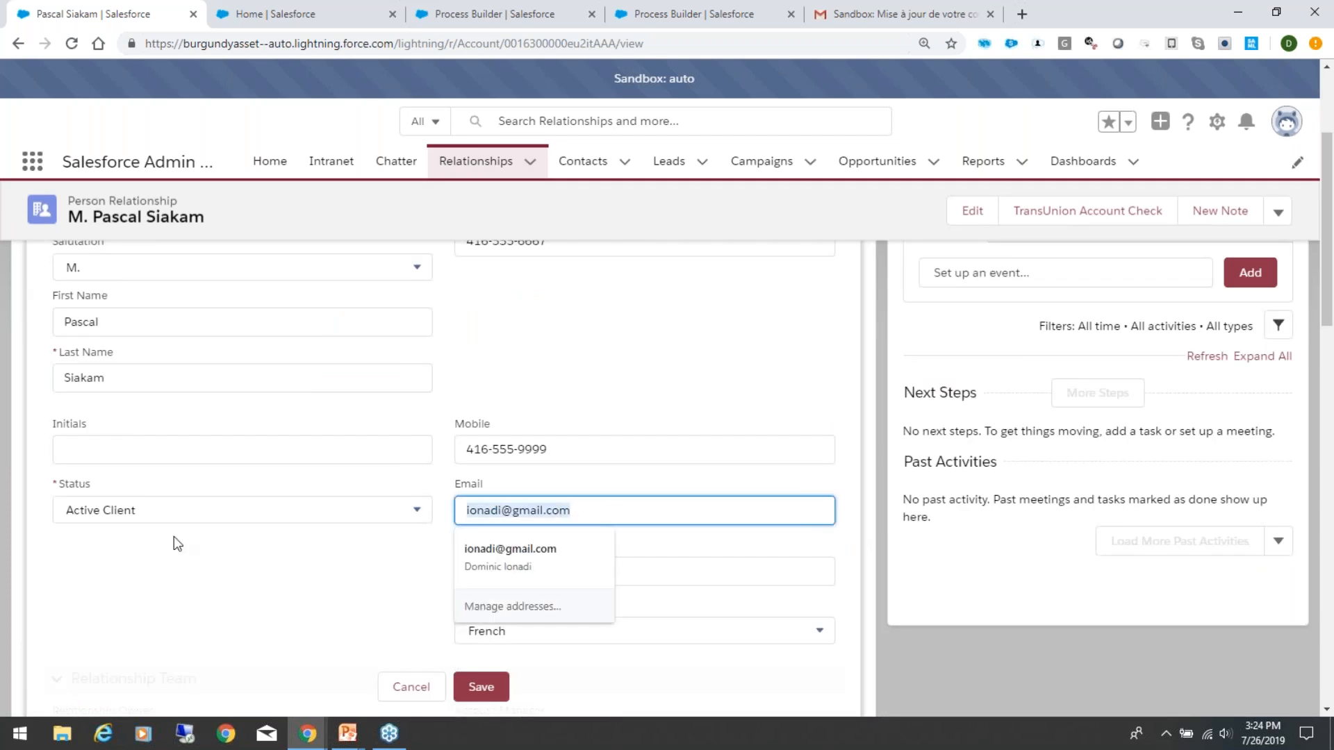
pyautogui.click(466, 689)
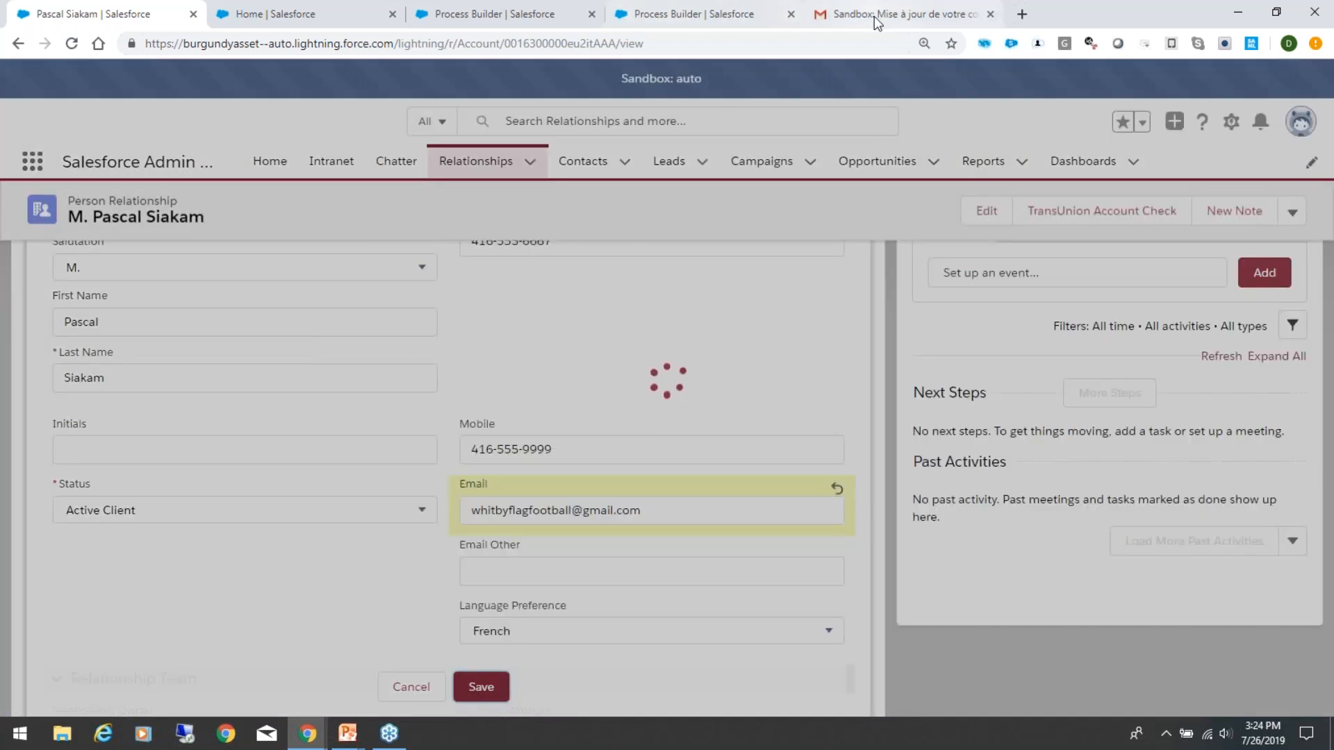
# Step: Switch to the Gmail inbox and read the new "Sandbox: Mise à jour de votre courriel" notification
pyautogui.click(874, 15)
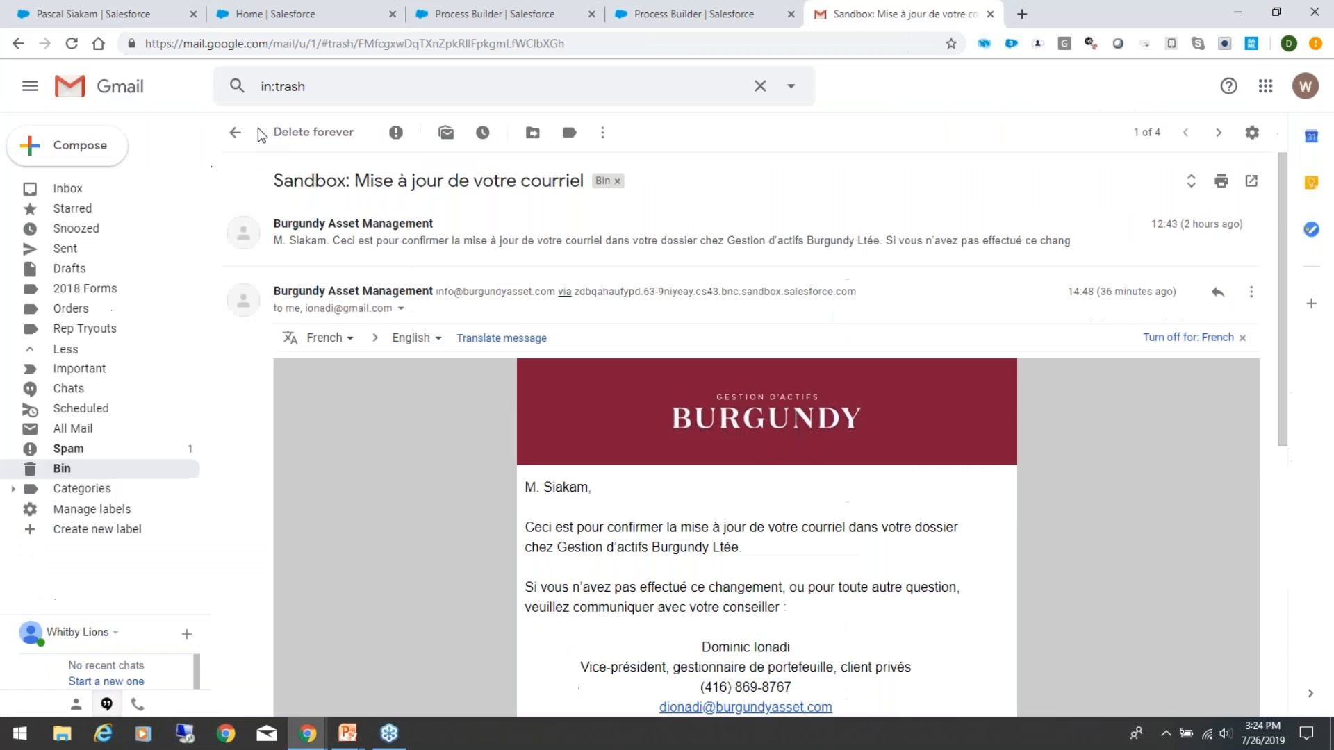
pyautogui.click(66, 188)
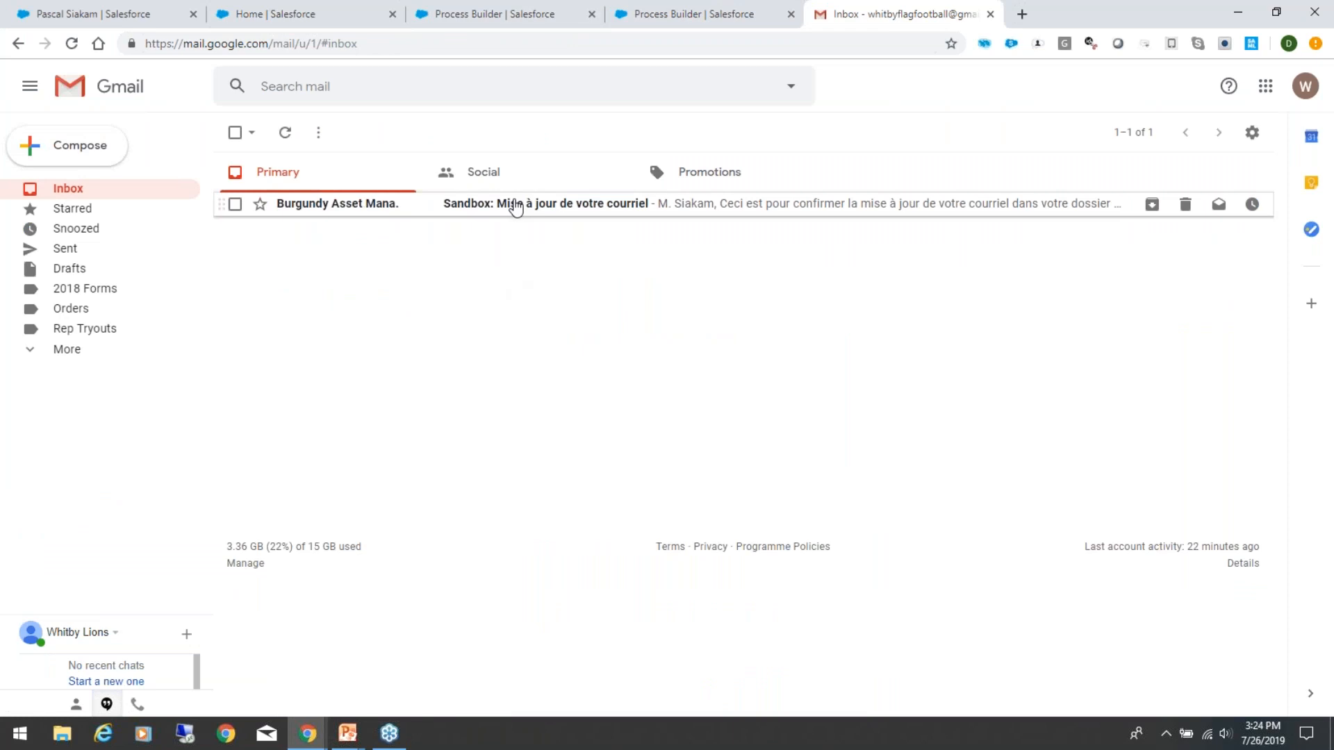
pyautogui.click(515, 205)
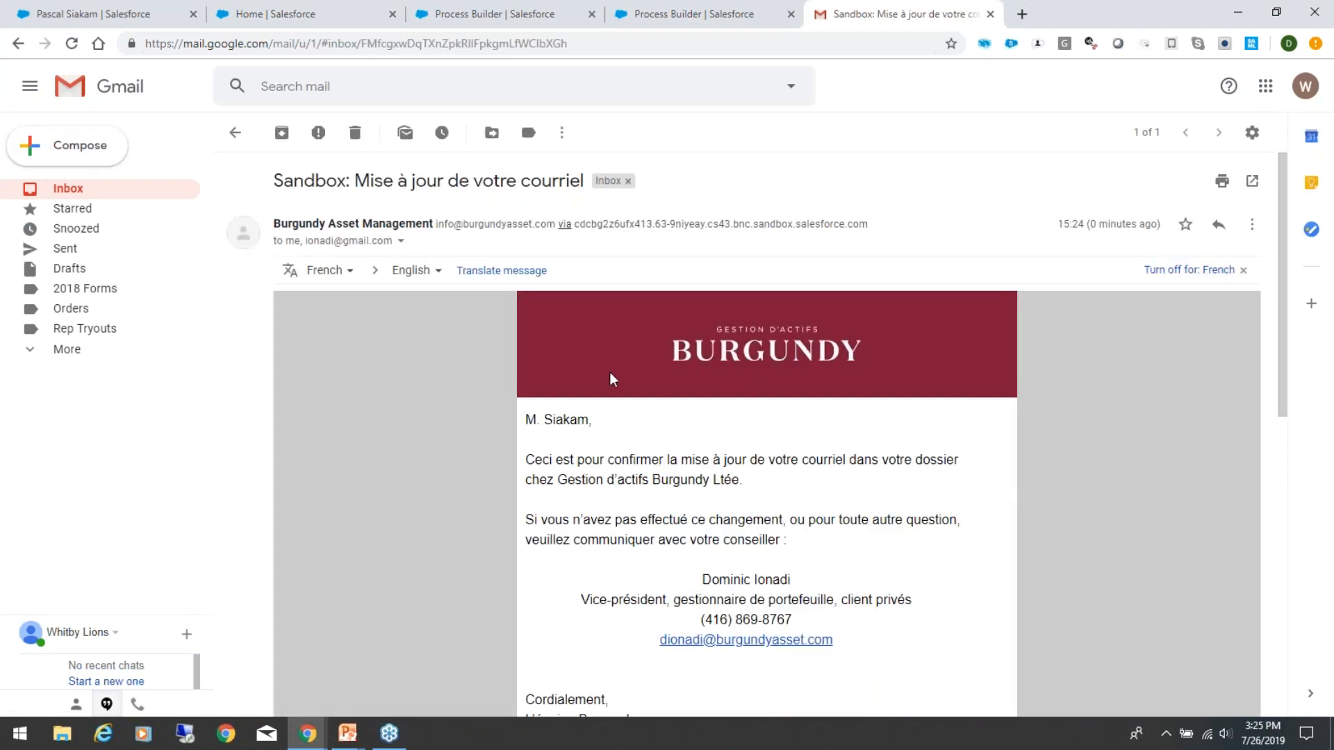
pyautogui.scroll(-2, 882, 584)
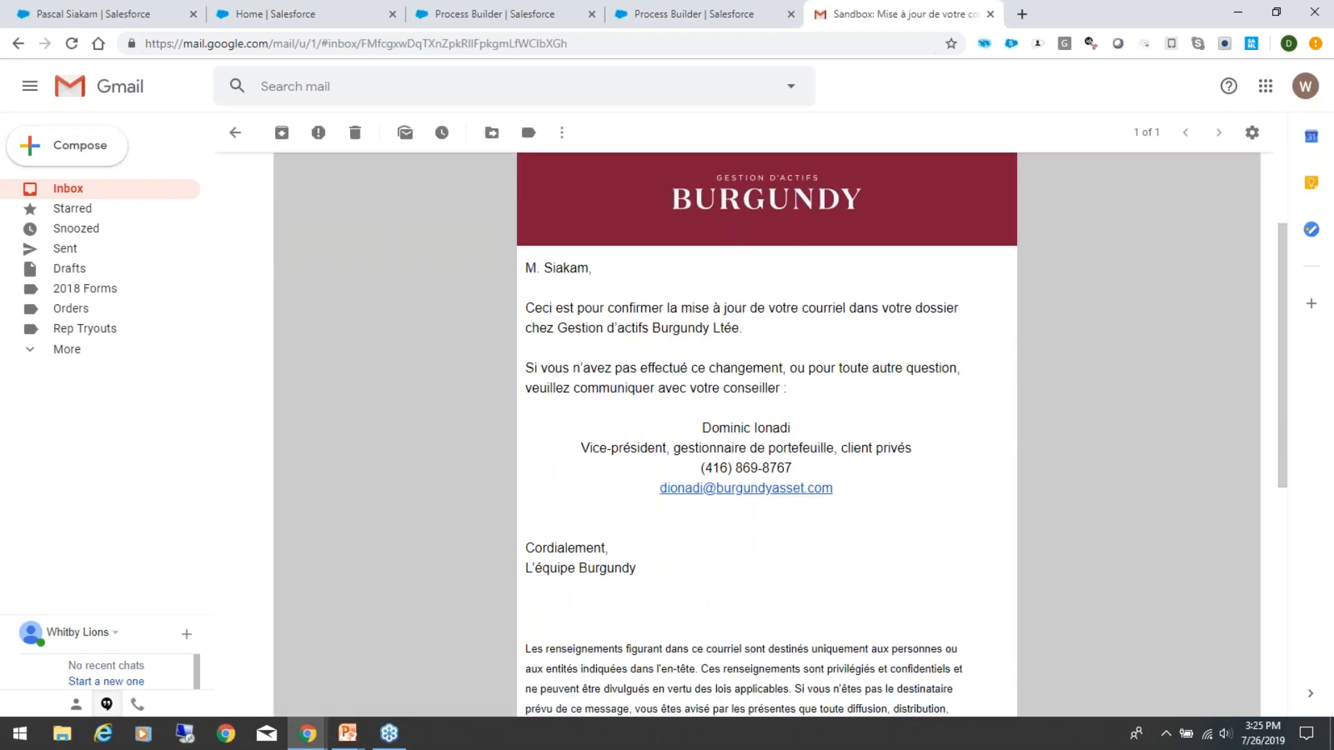
pyautogui.scroll(2, 1008, 394)
pyautogui.scroll(-2, 690, 490)
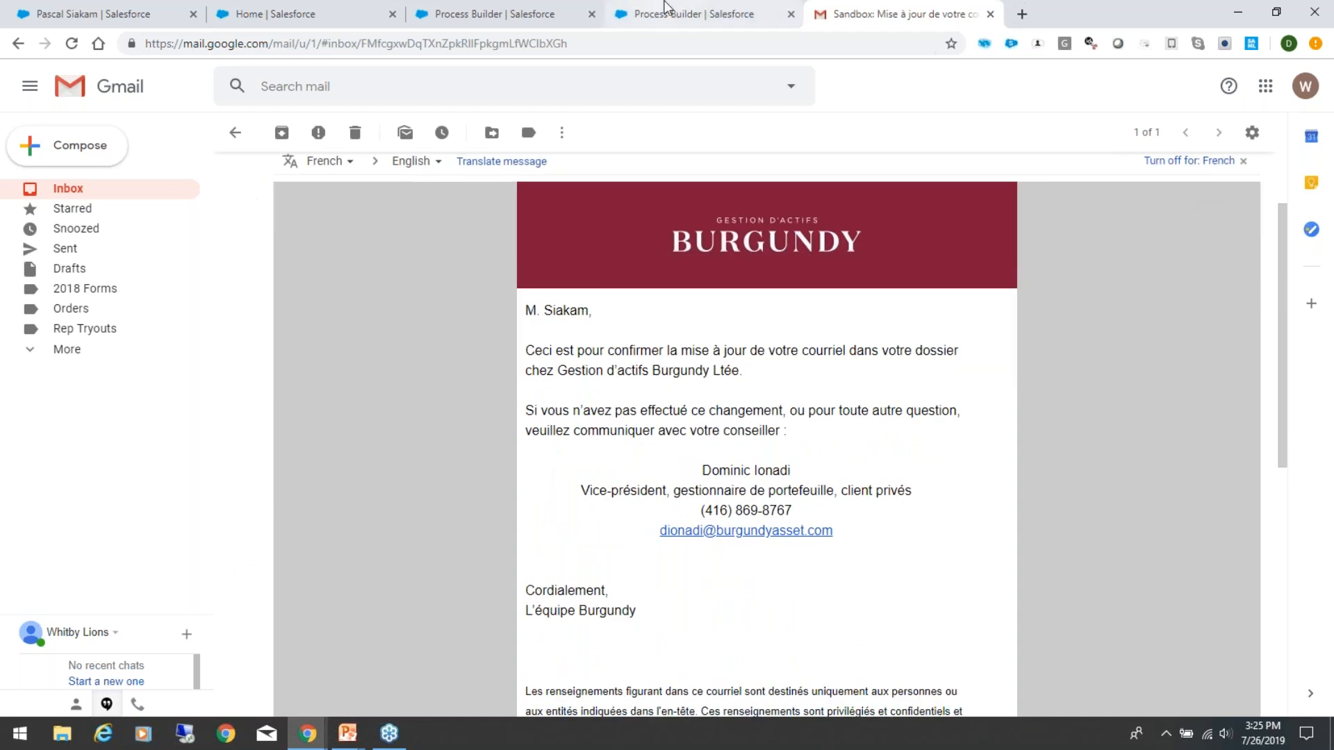
# Step: Switch back to Salesforce, glance at both Process Builder processes, and show the Email History list on the client's record
pyautogui.click(643, 15)
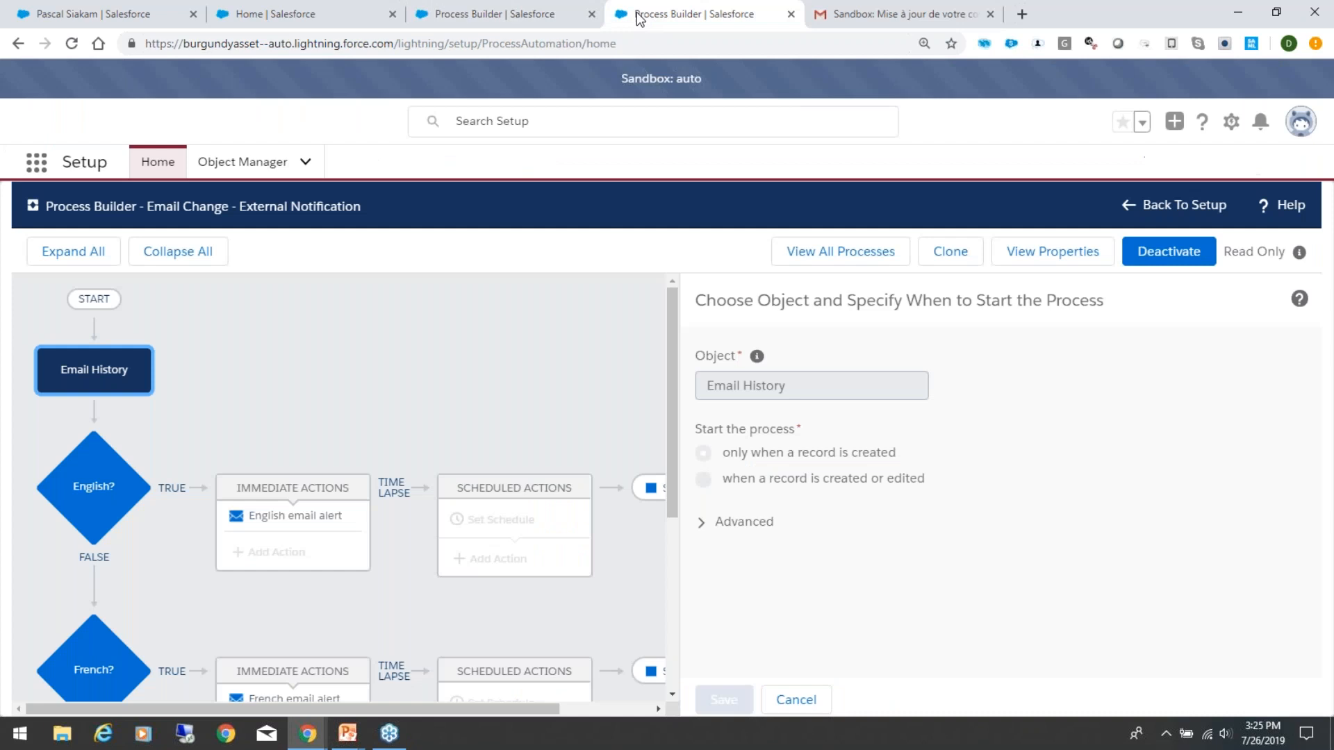
pyautogui.click(492, 12)
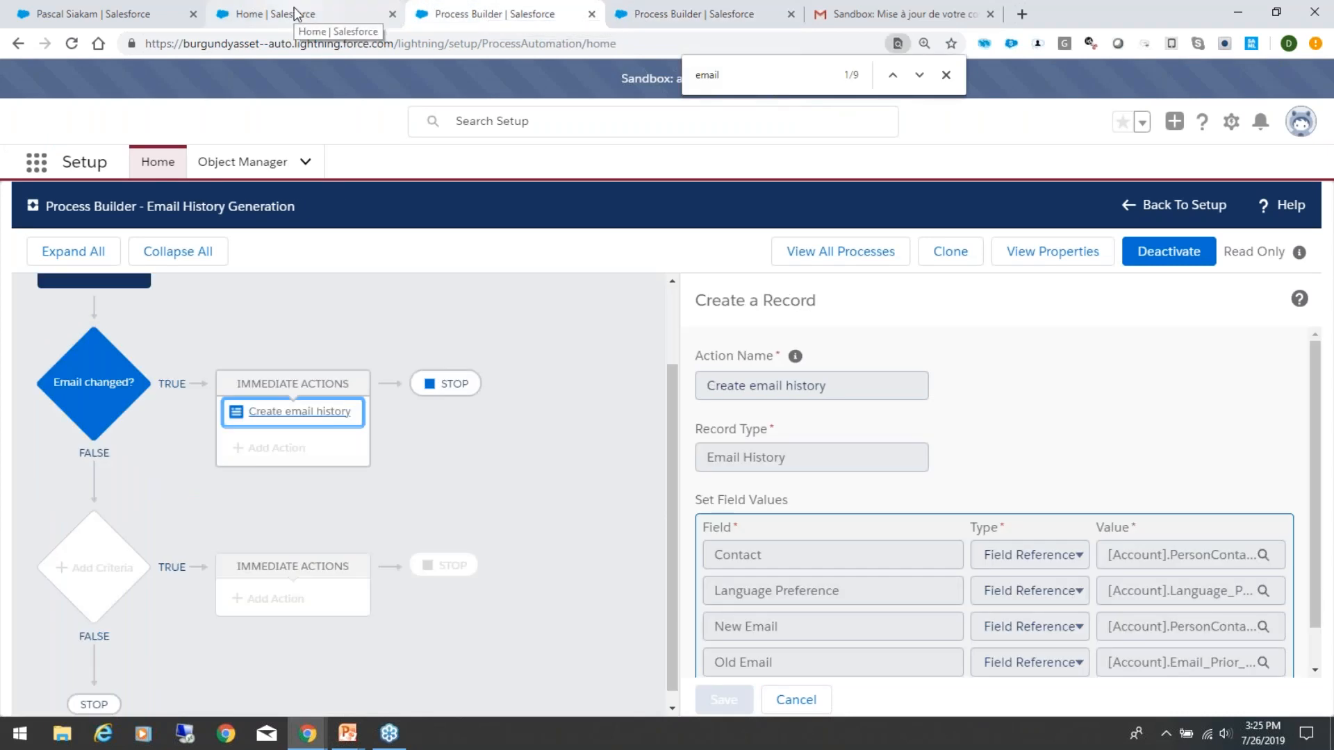
pyautogui.click(295, 13)
pyautogui.click(45, 14)
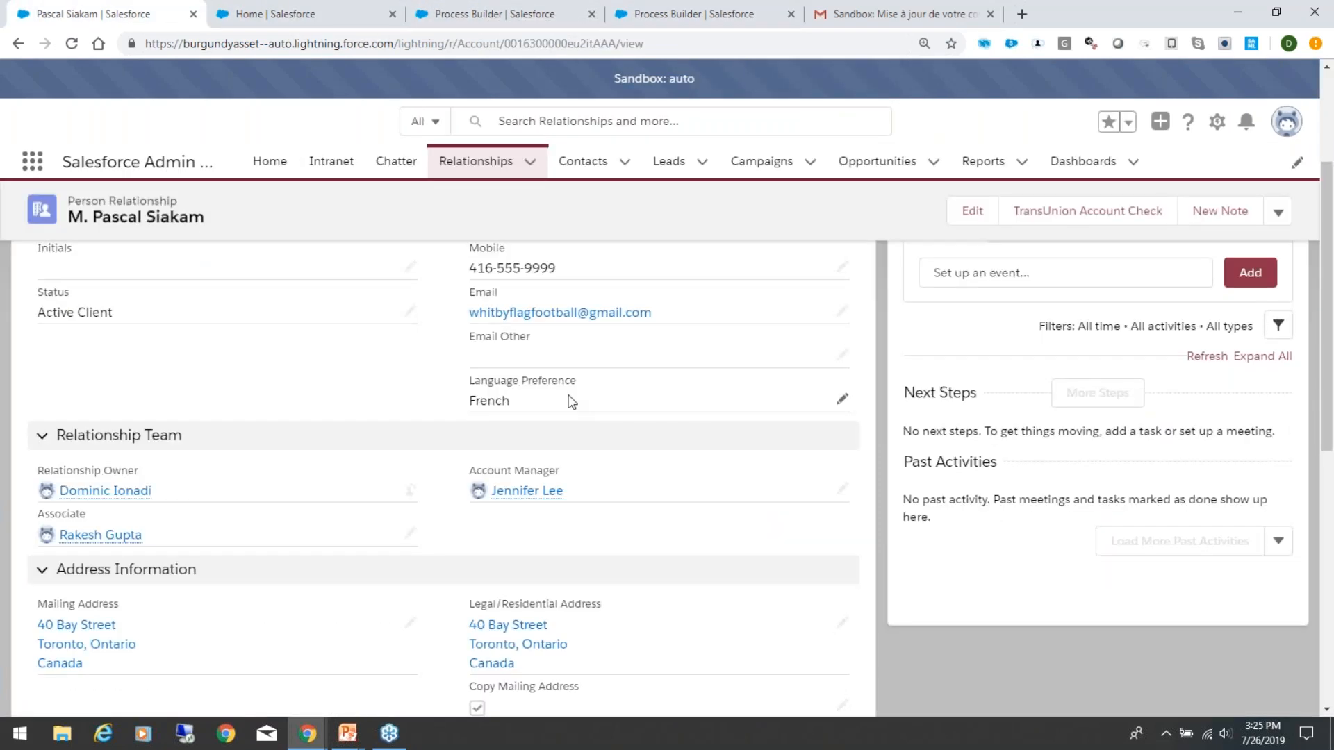
pyautogui.scroll(3, 673, 390)
pyautogui.click(355, 369)
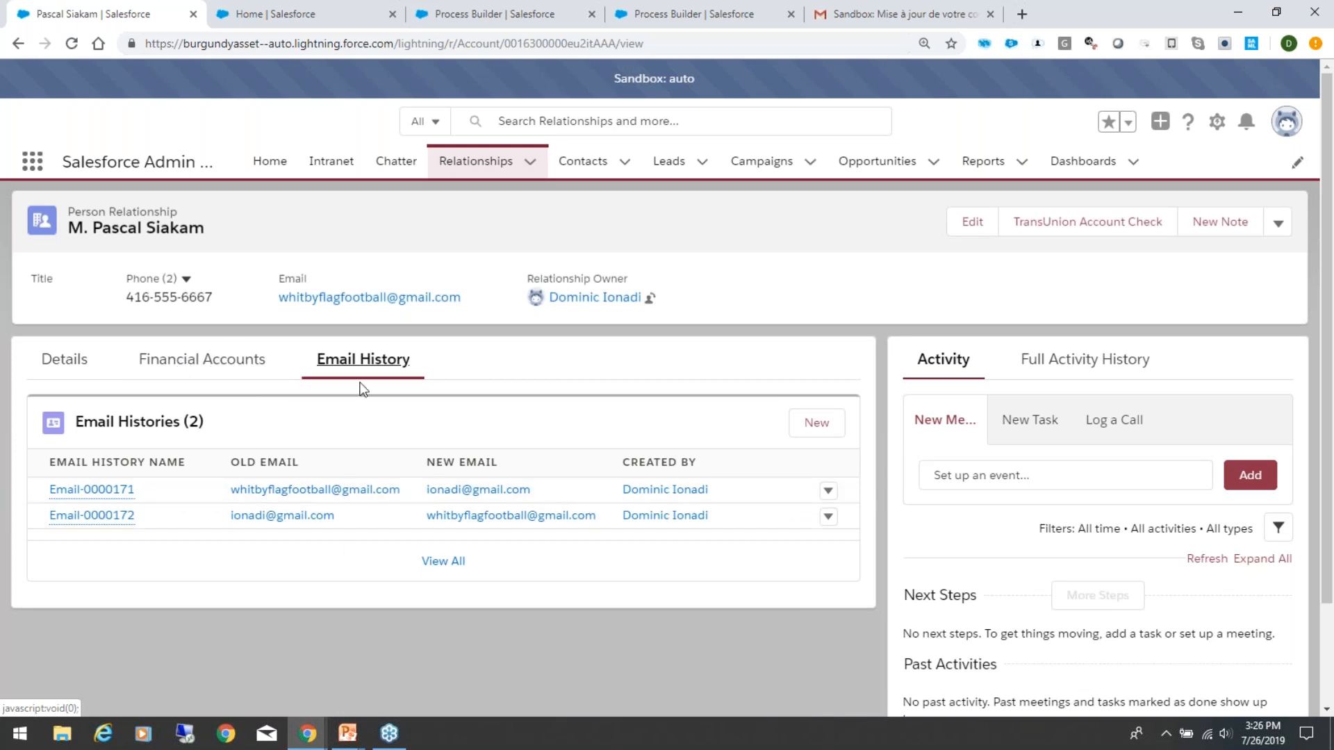
# Step: Open the first email history record in the client's list and review its details
pyautogui.moveTo(97, 489)
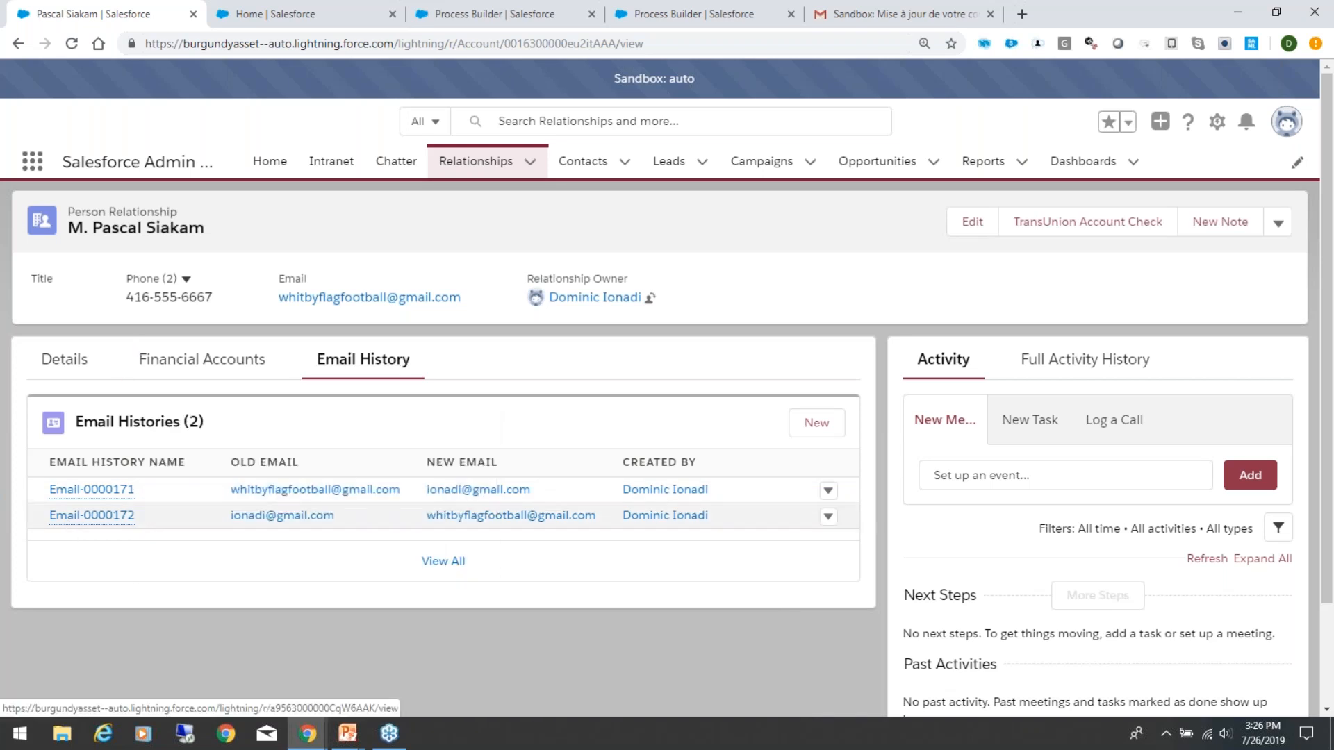
pyautogui.click(69, 490)
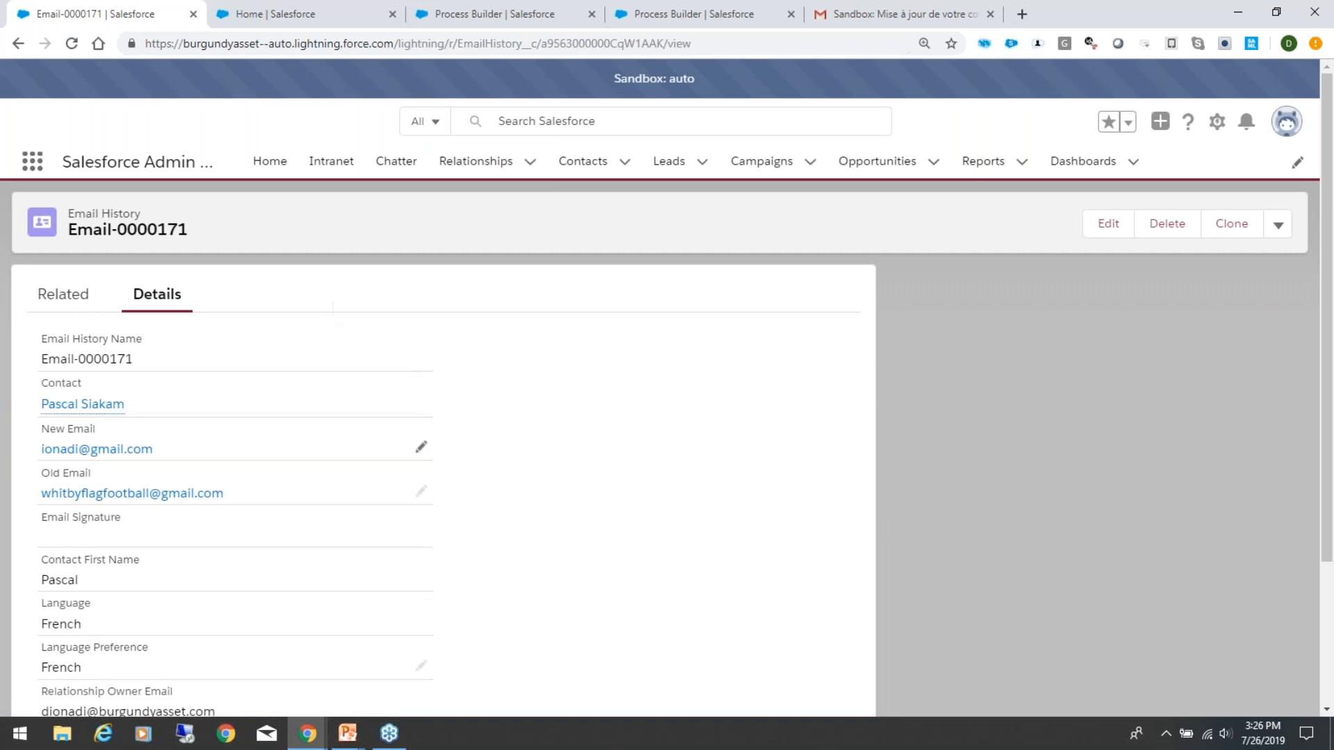
pyautogui.scroll(-2, 672, 512)
pyautogui.scroll(2, 672, 511)
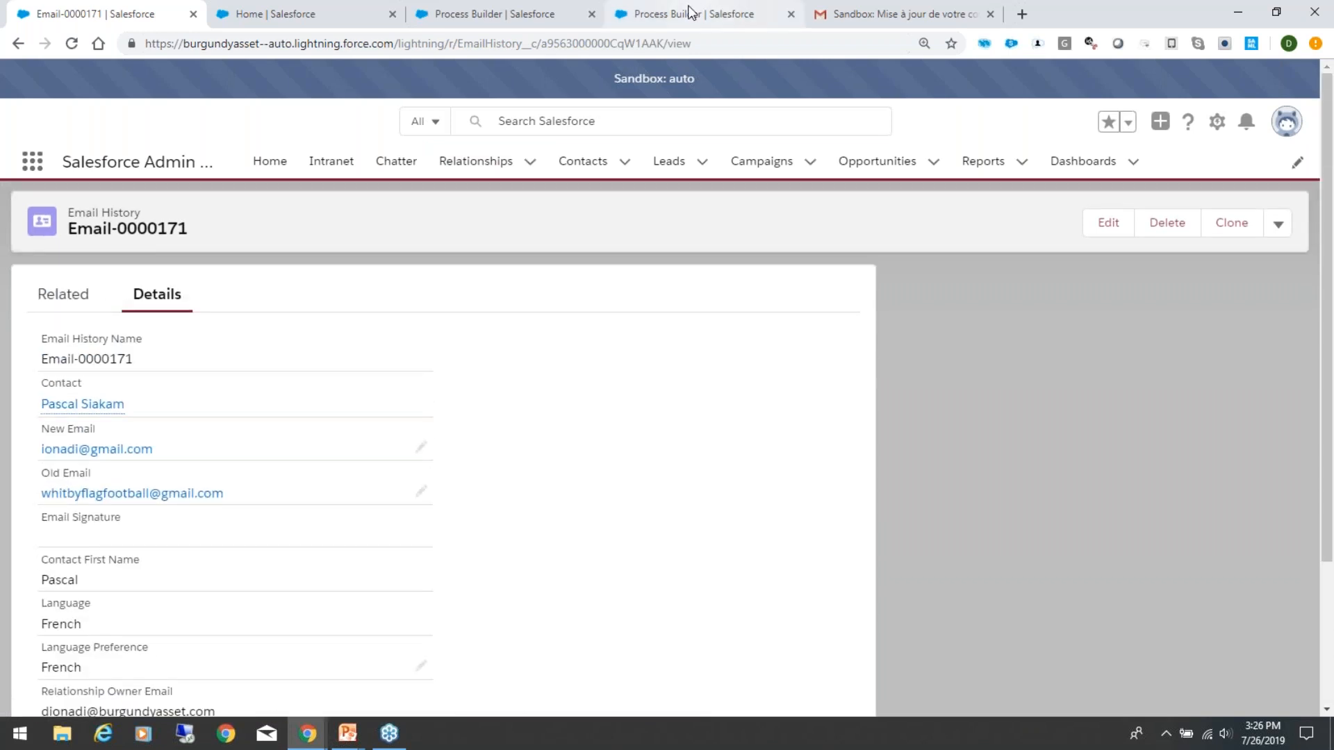
# Step: Examine the field values set by the "Create email history" action in the Email History Generation process
pyautogui.click(694, 10)
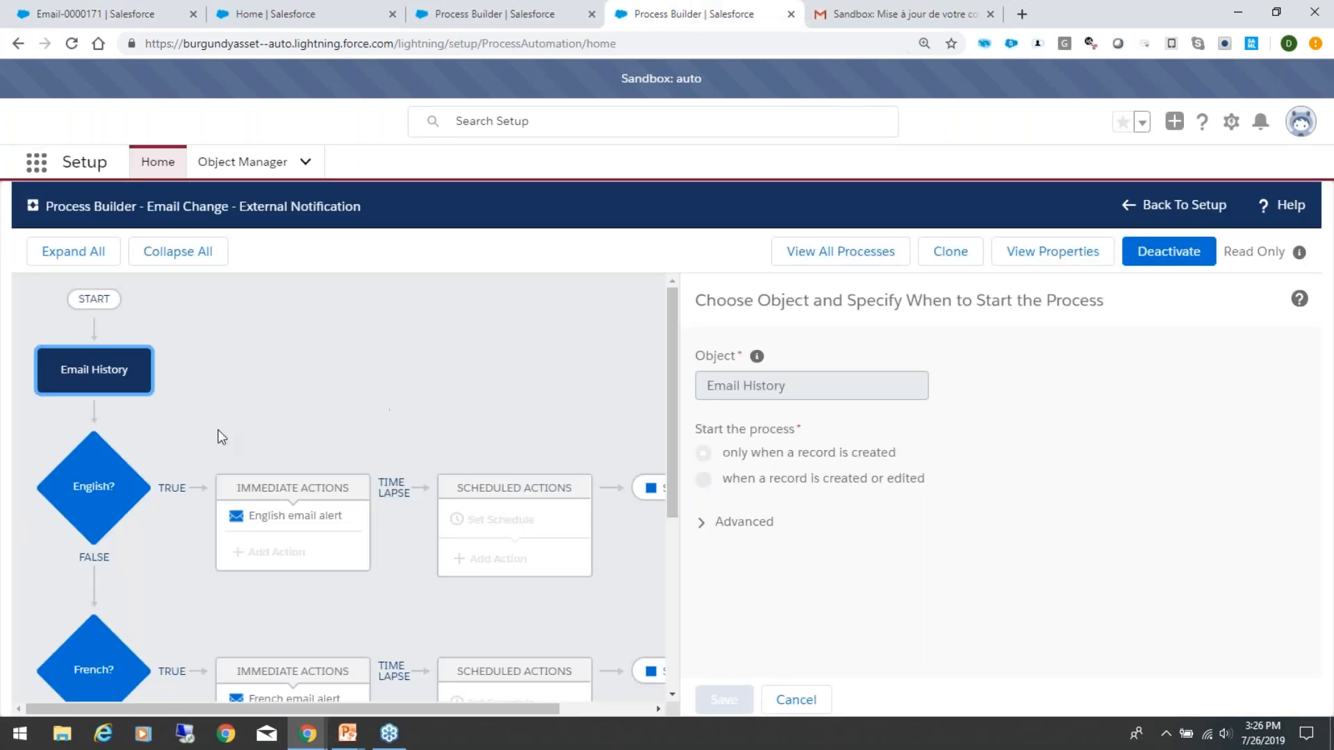
pyautogui.click(482, 19)
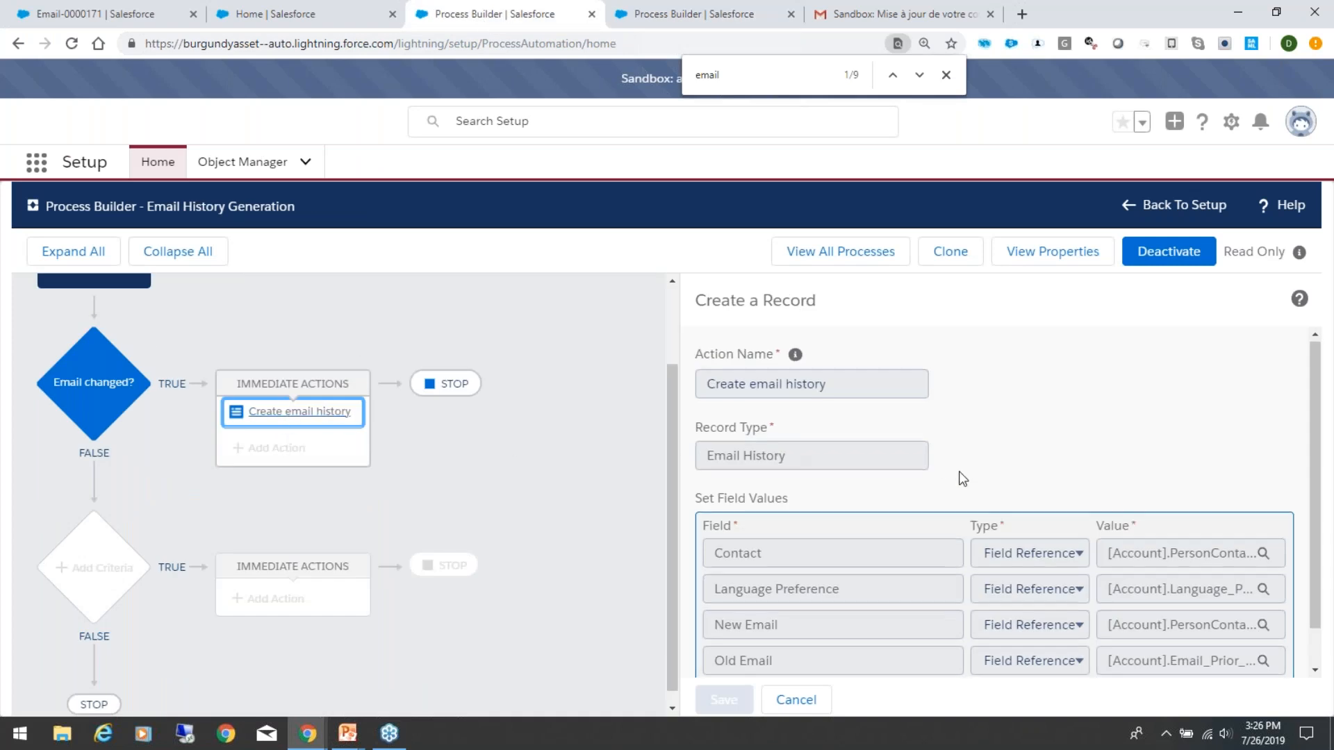
pyautogui.scroll(-1, 958, 471)
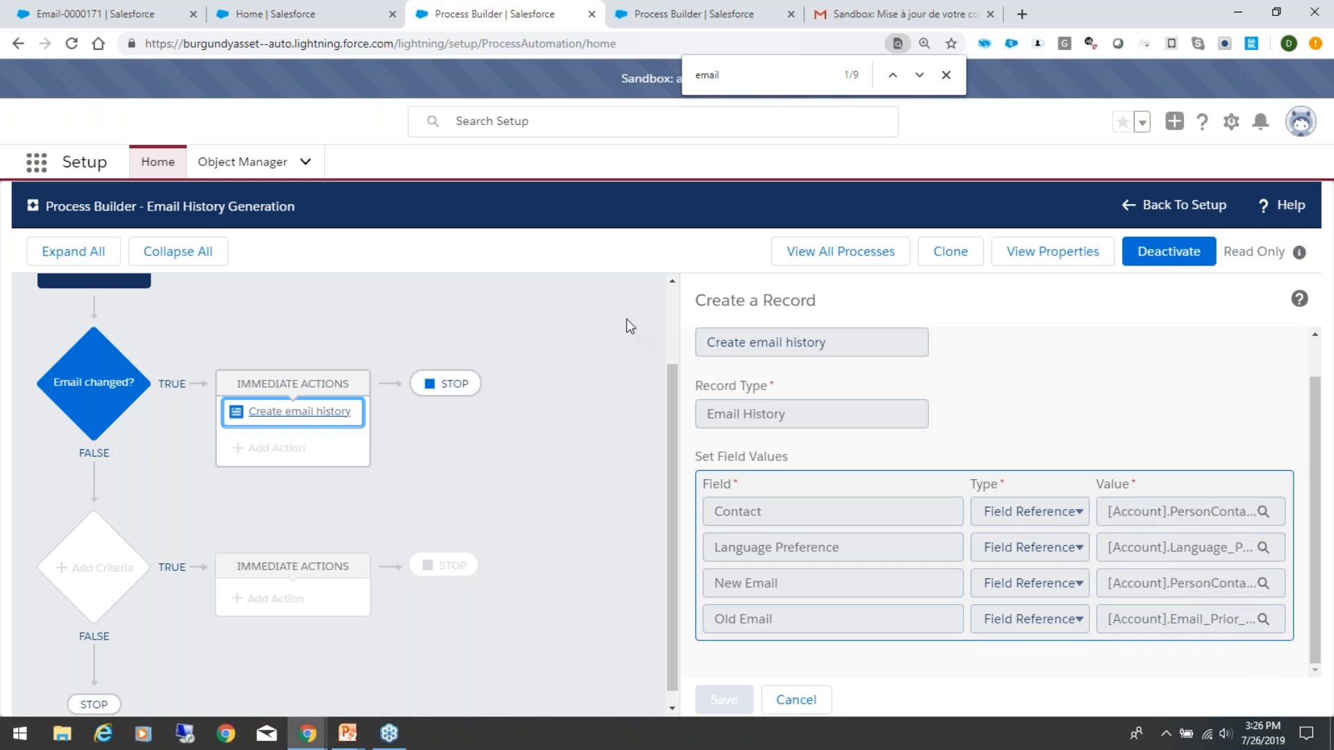
# Step: Return to the email history record and review its contact, old and new email, language and relationship owner fields
pyautogui.click(271, 12)
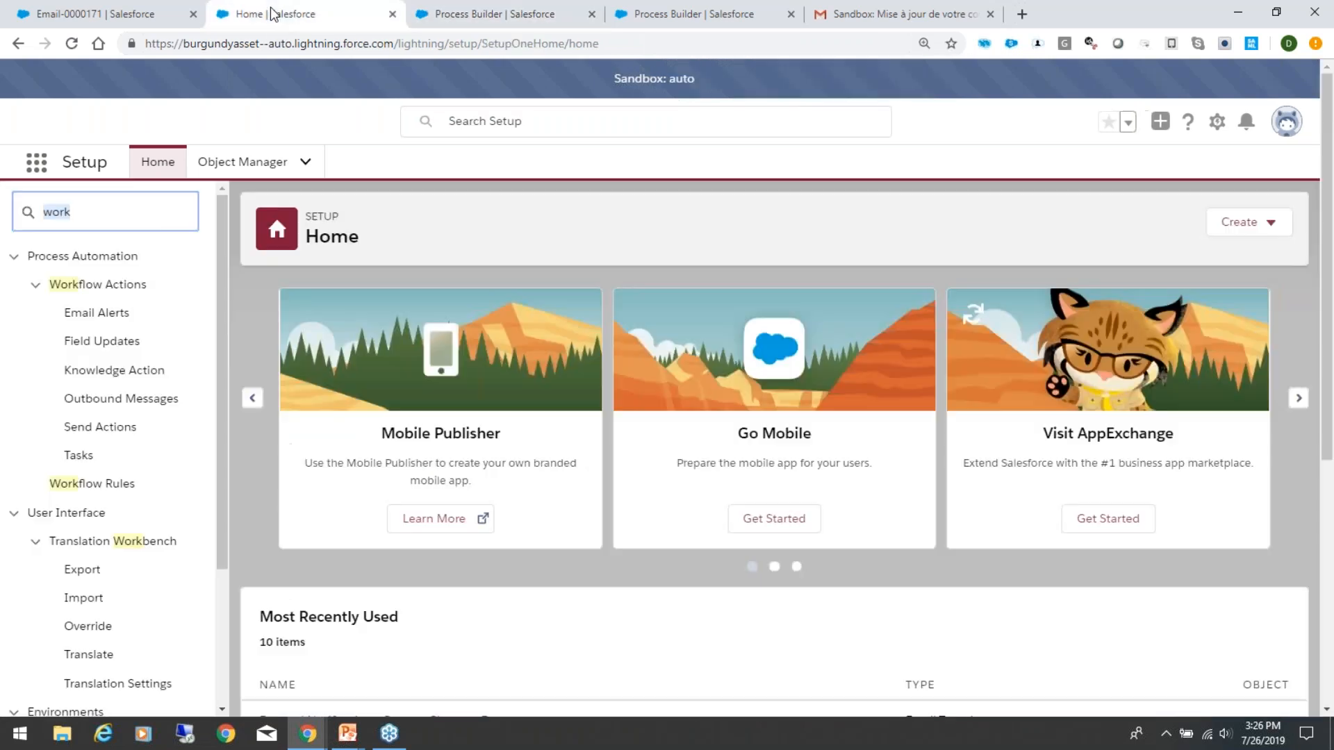
pyautogui.click(110, 11)
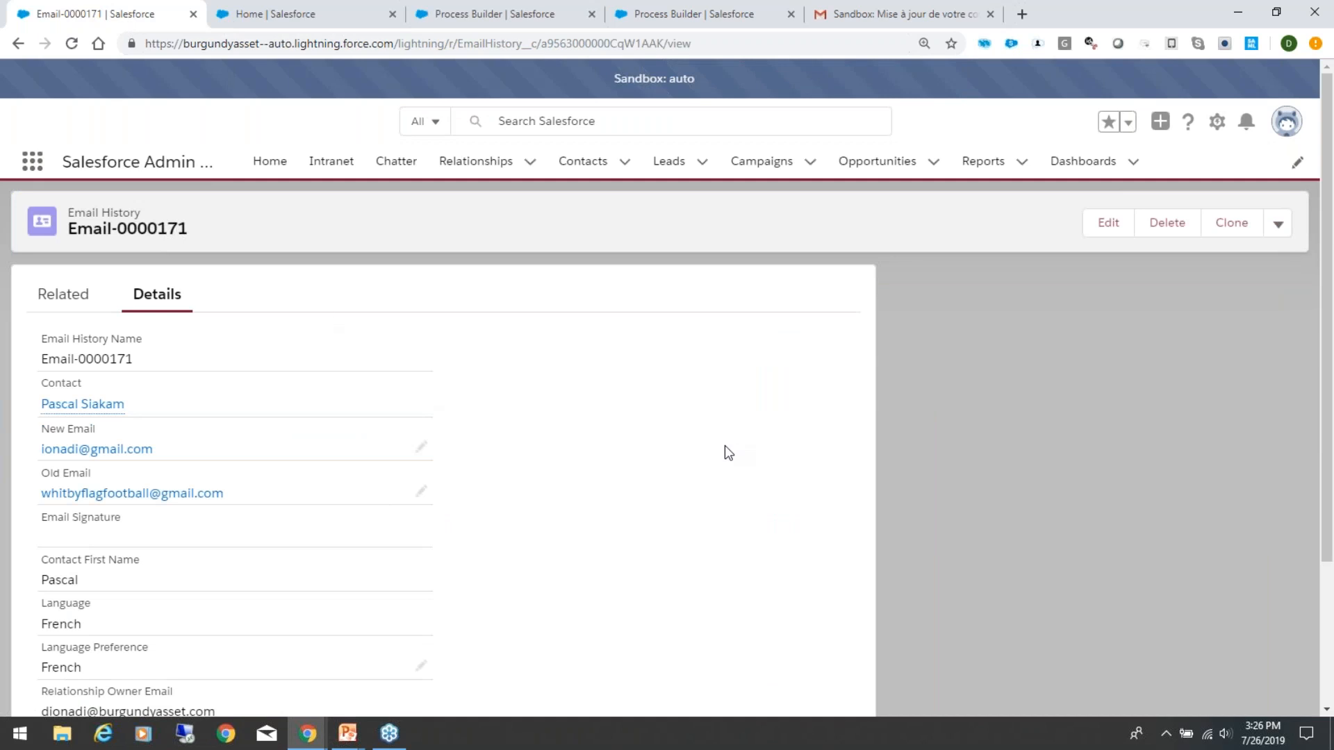
pyautogui.scroll(-2, 725, 447)
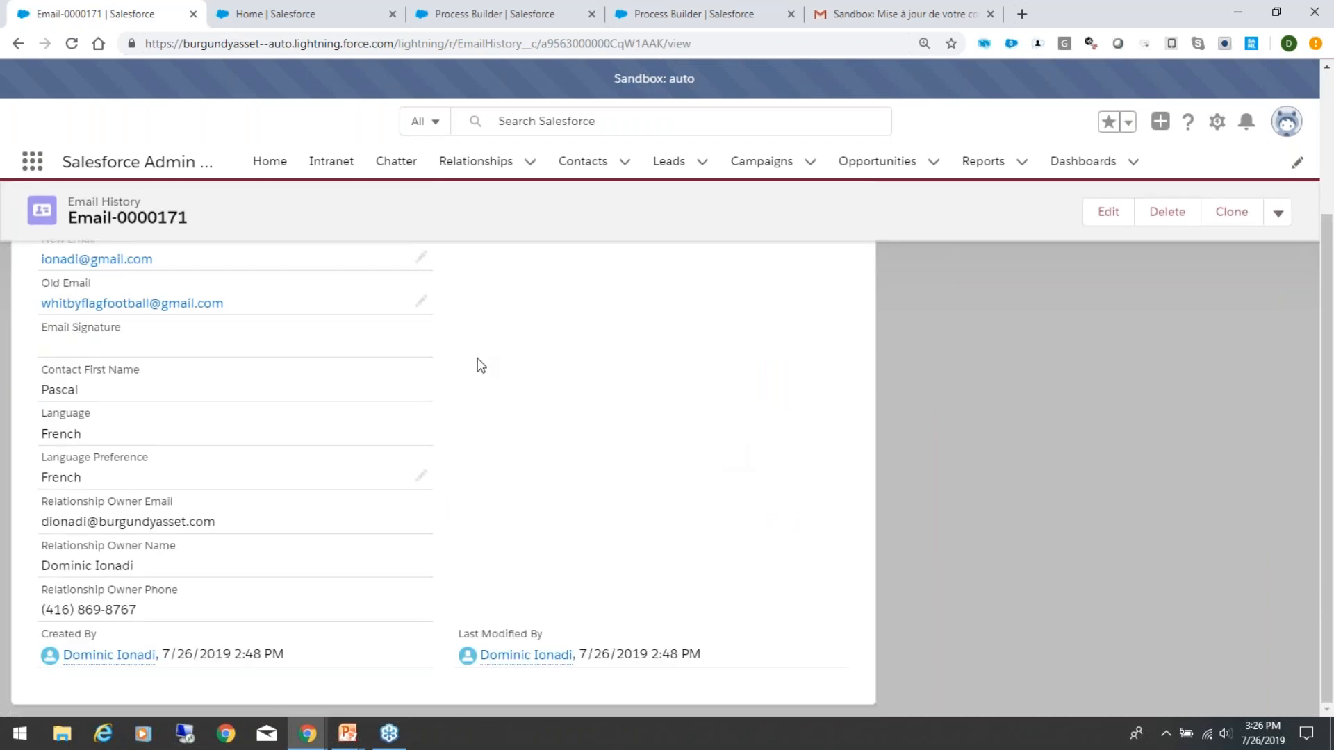
pyautogui.scroll(1, 480, 365)
pyautogui.scroll(2, 480, 365)
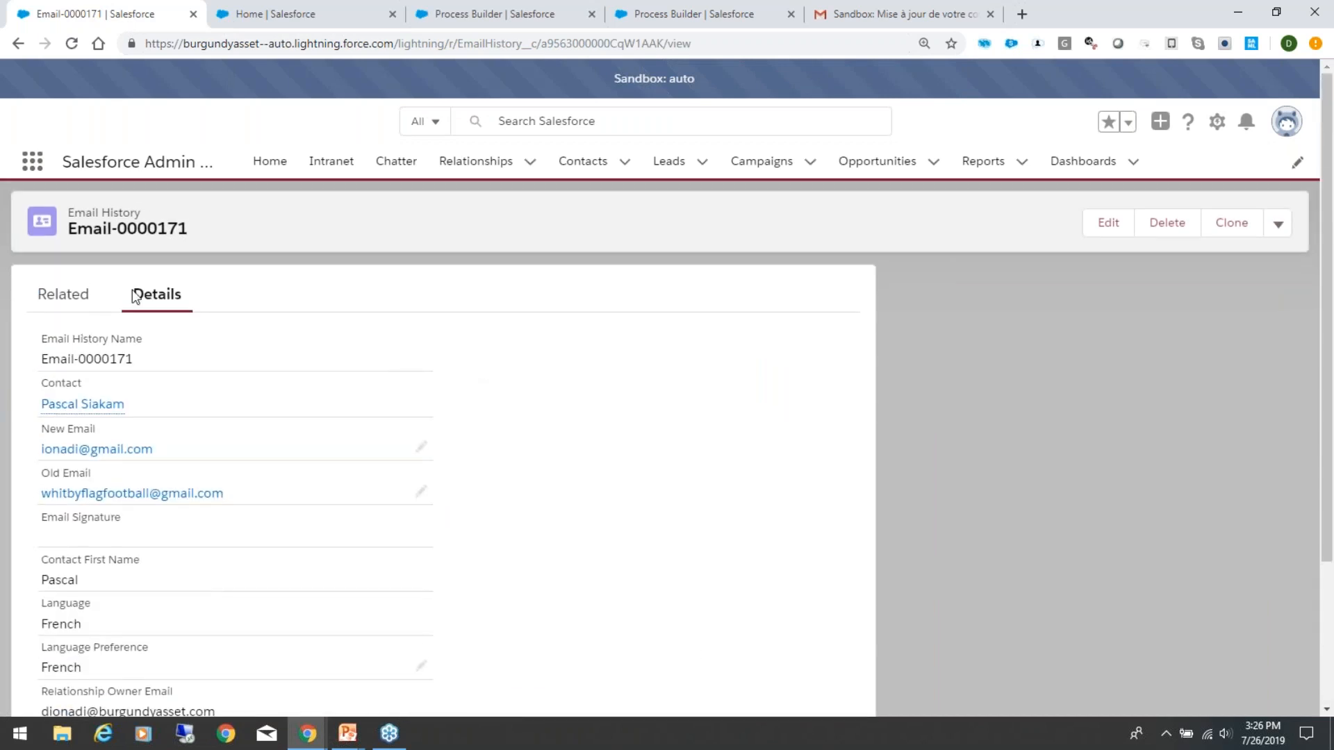
pyautogui.scroll(-2, 588, 492)
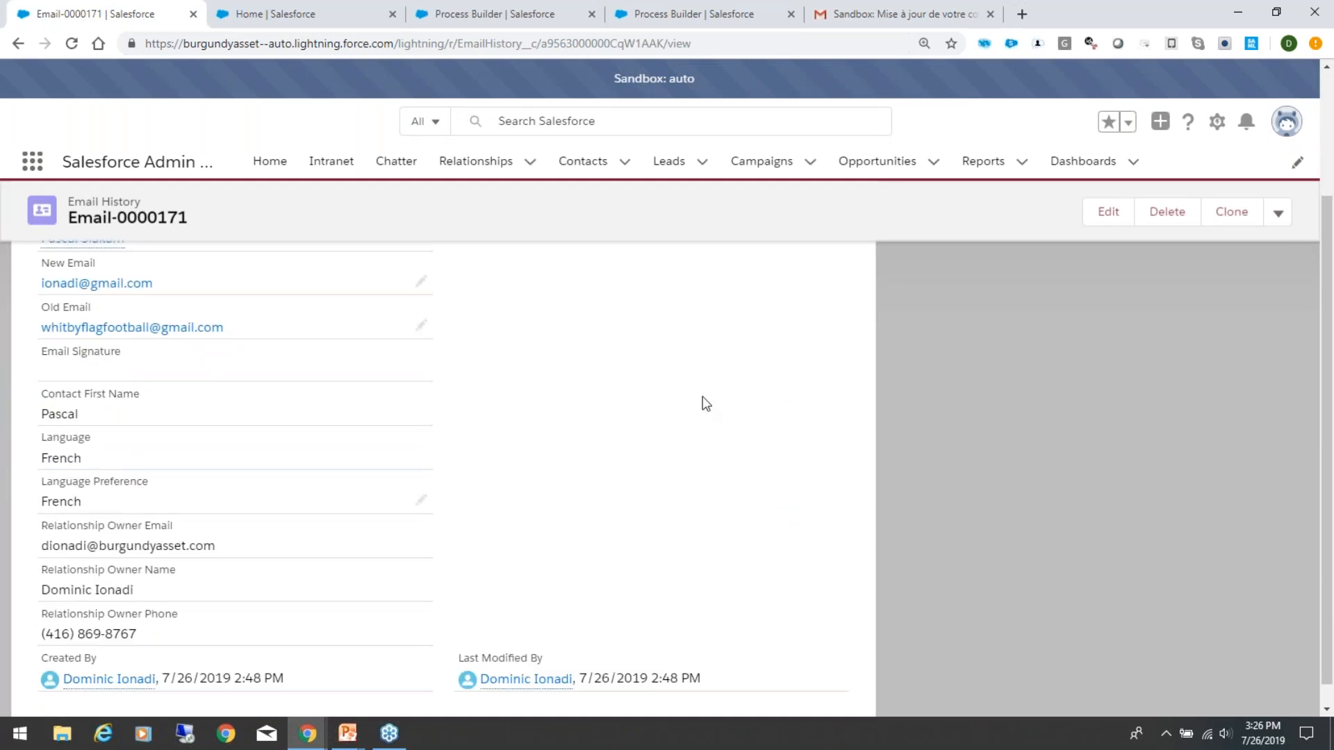
pyautogui.scroll(2, 702, 401)
pyautogui.scroll(-2, 706, 404)
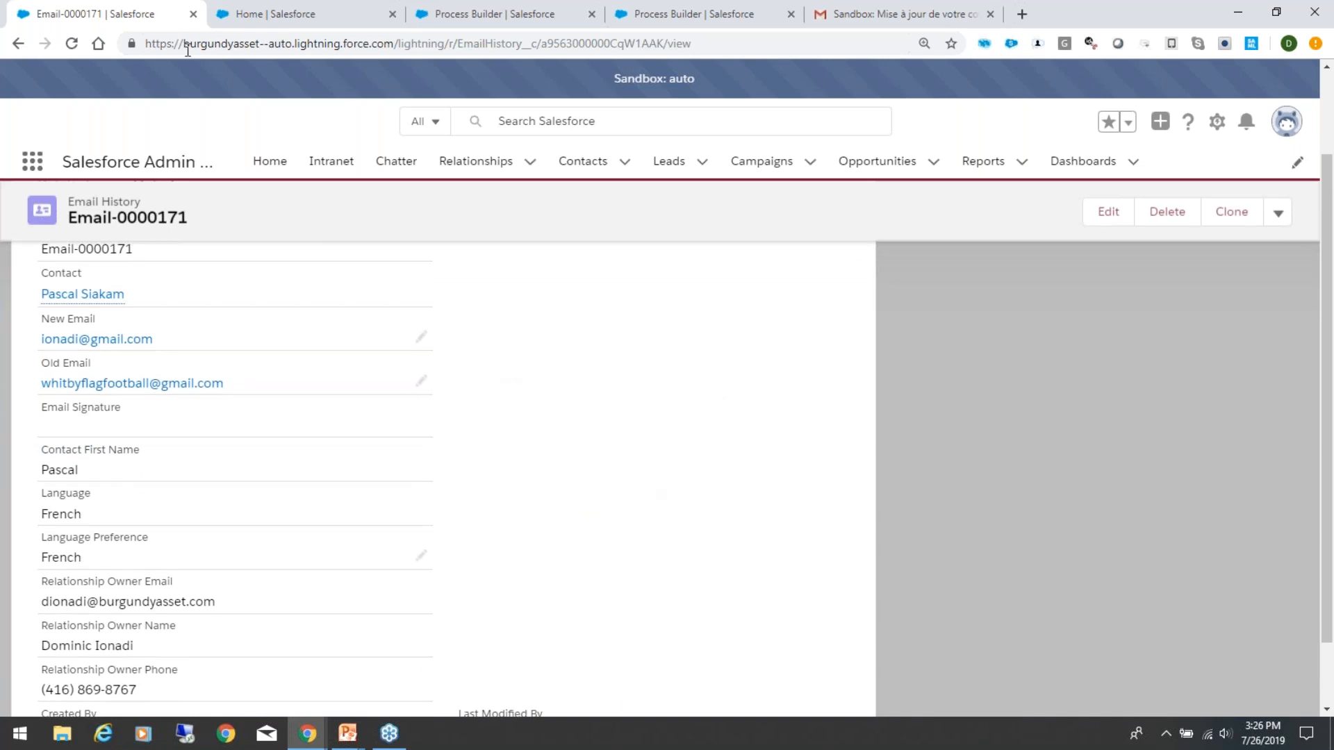
# Step: Go to the "Email Change - External Notification" process and review its Email History start settings and English and French branches
pyautogui.click(251, 15)
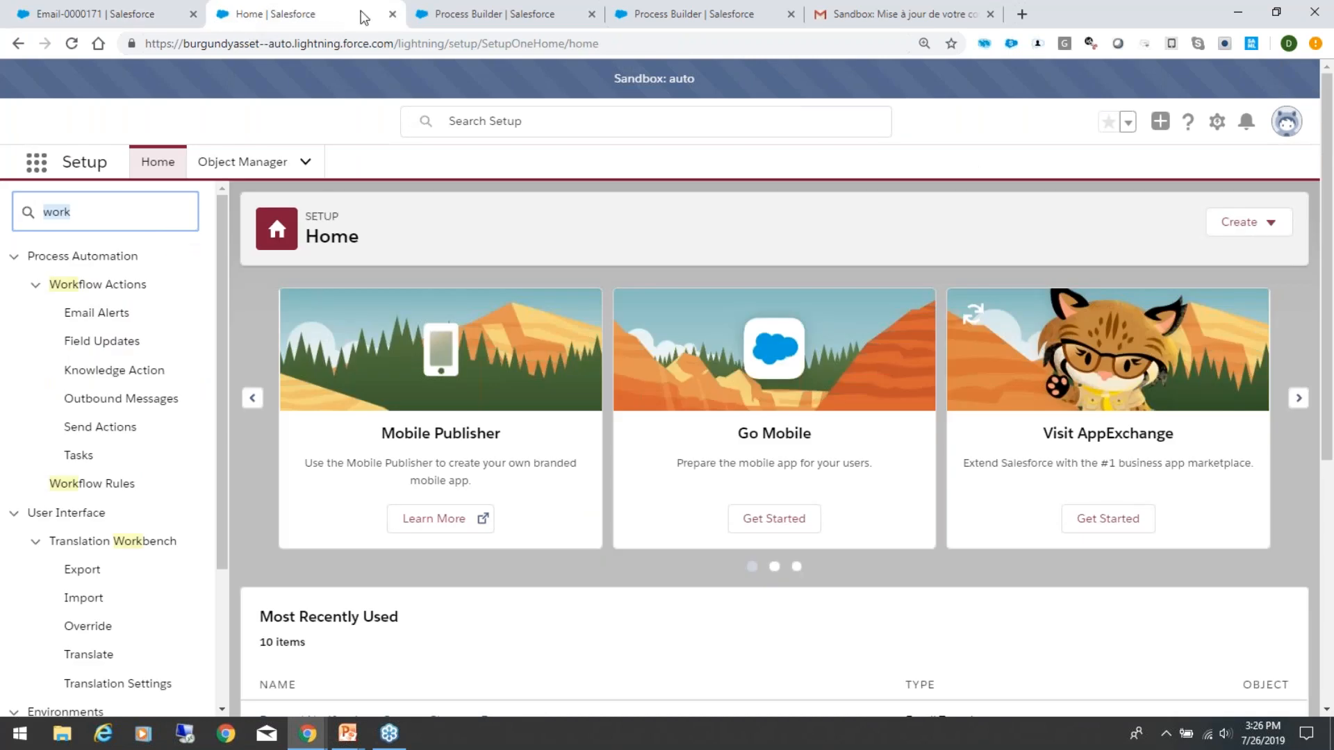
pyautogui.click(497, 12)
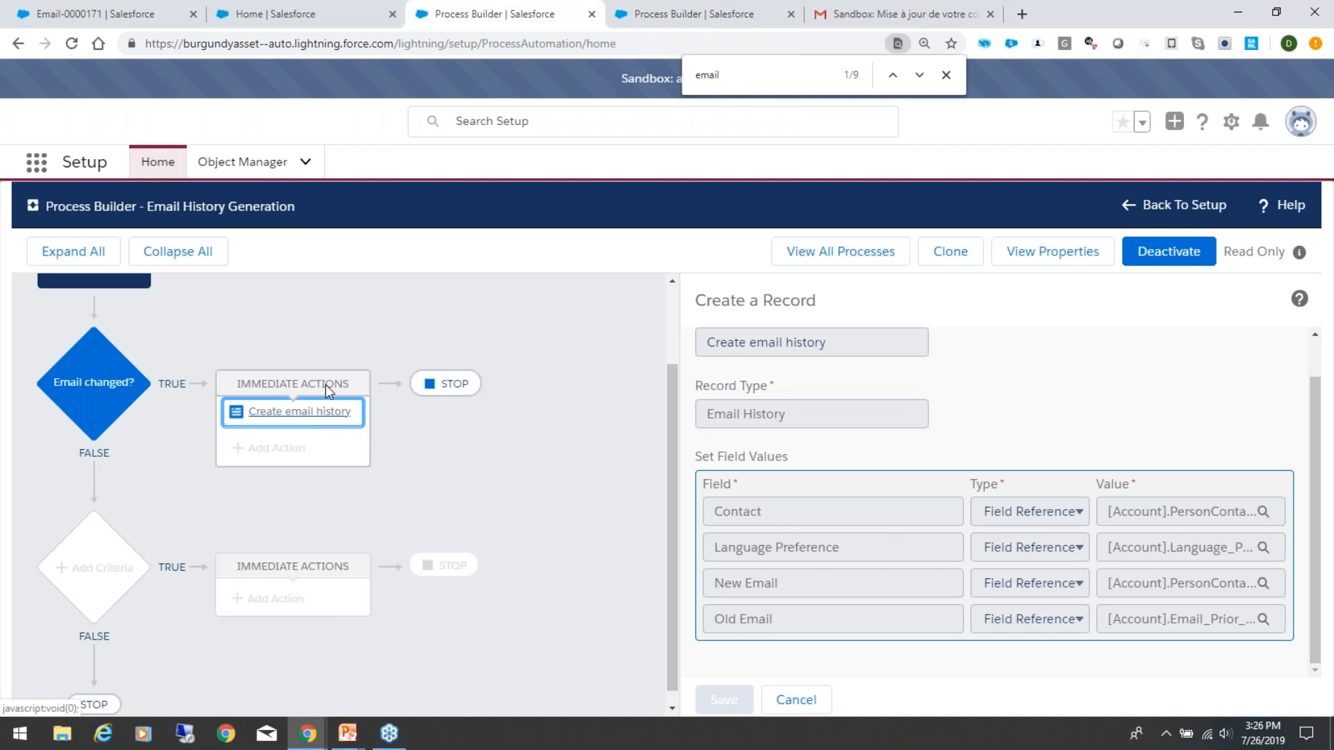
pyautogui.click(667, 14)
pyautogui.scroll(-1, 417, 431)
pyautogui.scroll(1, 417, 429)
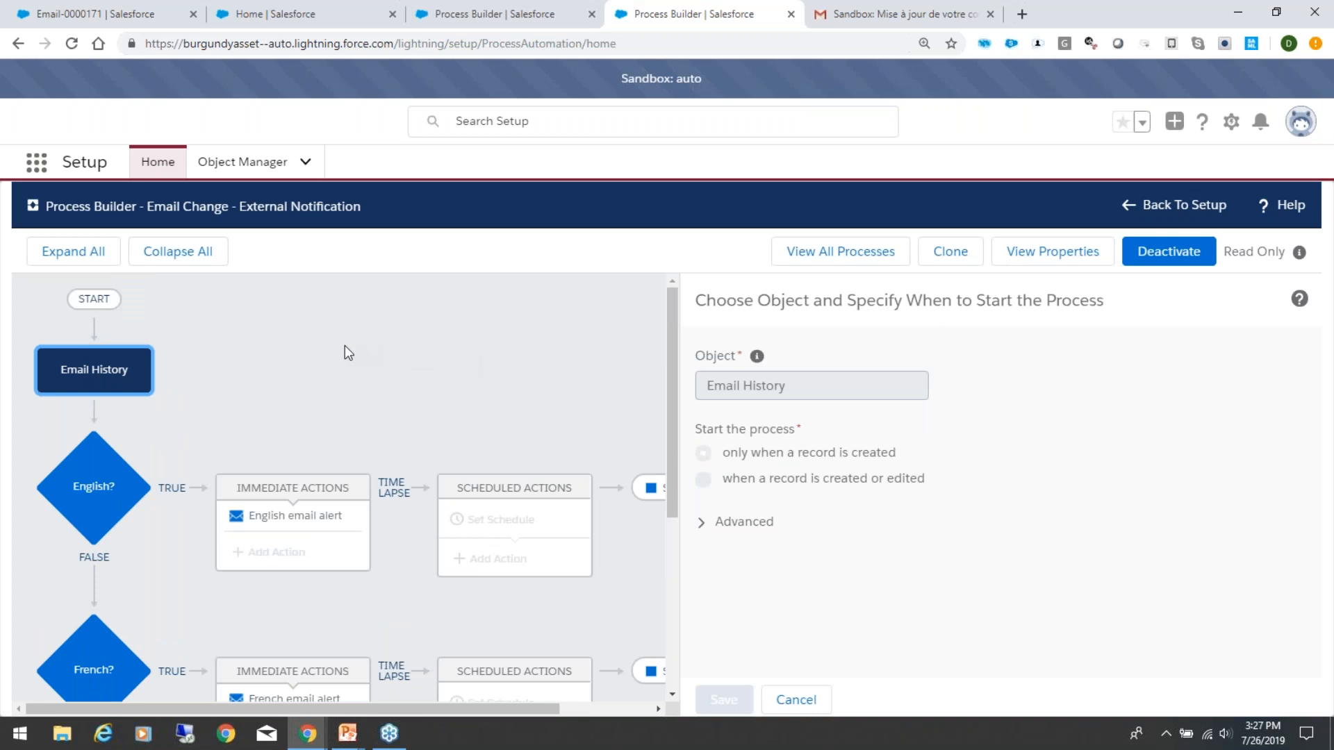
pyautogui.click(89, 373)
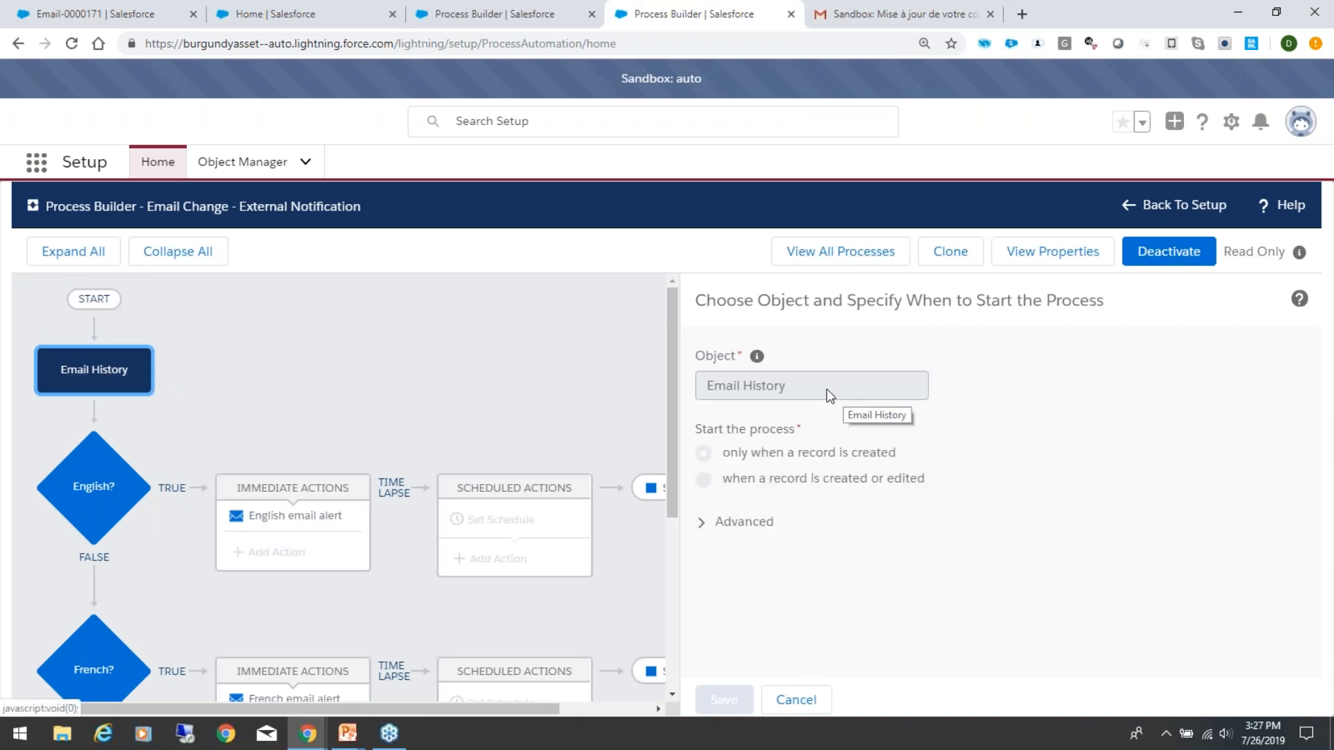
pyautogui.moveTo(827, 391); pyautogui.dragTo(679, 413)
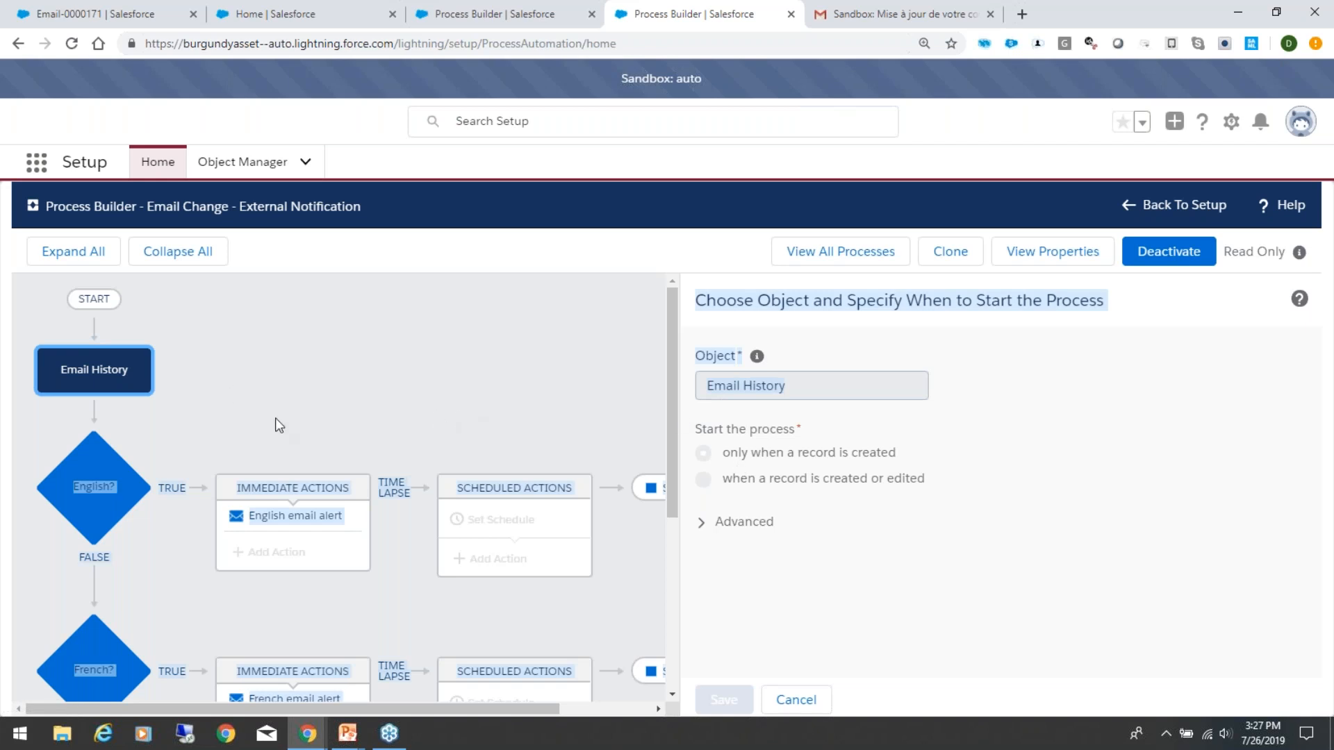
pyautogui.scroll(-3, 275, 421)
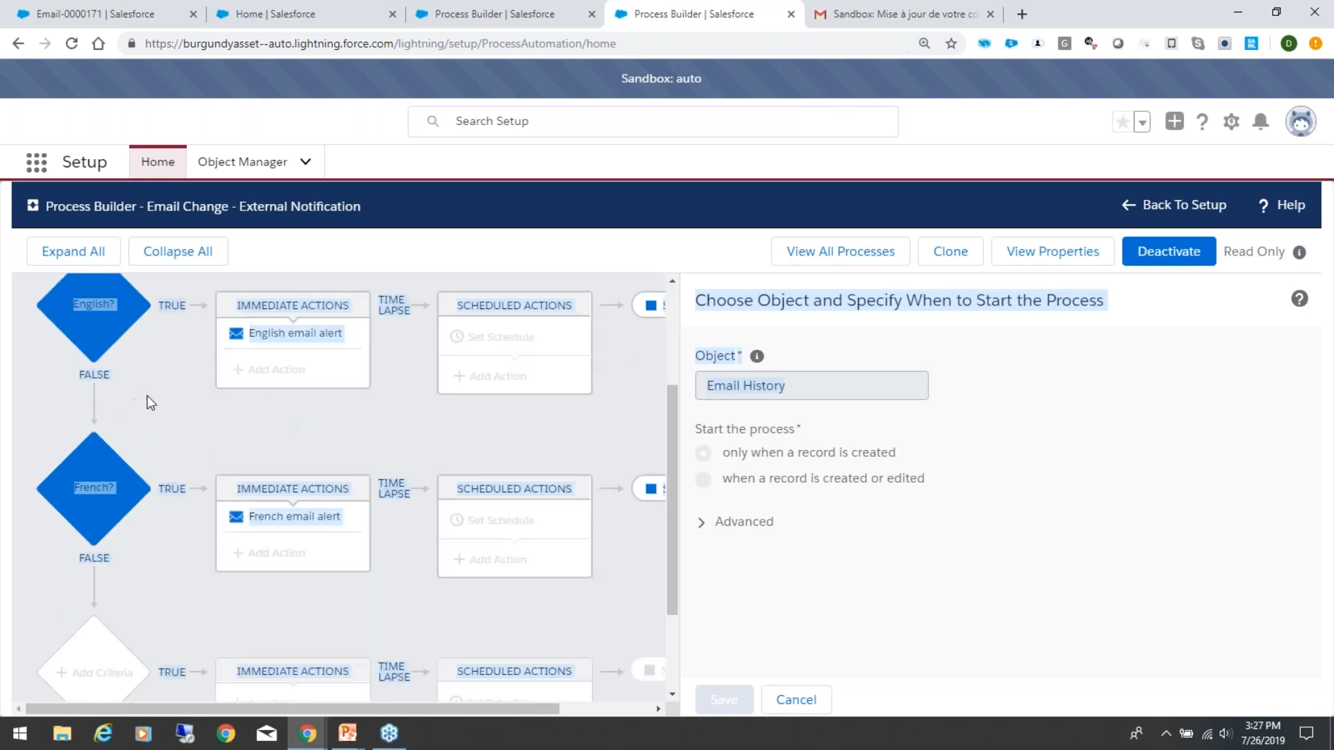
# Step: Review the conditions of the "English?" criteria and the email alert set in its "English email alert" action
pyautogui.click(65, 333)
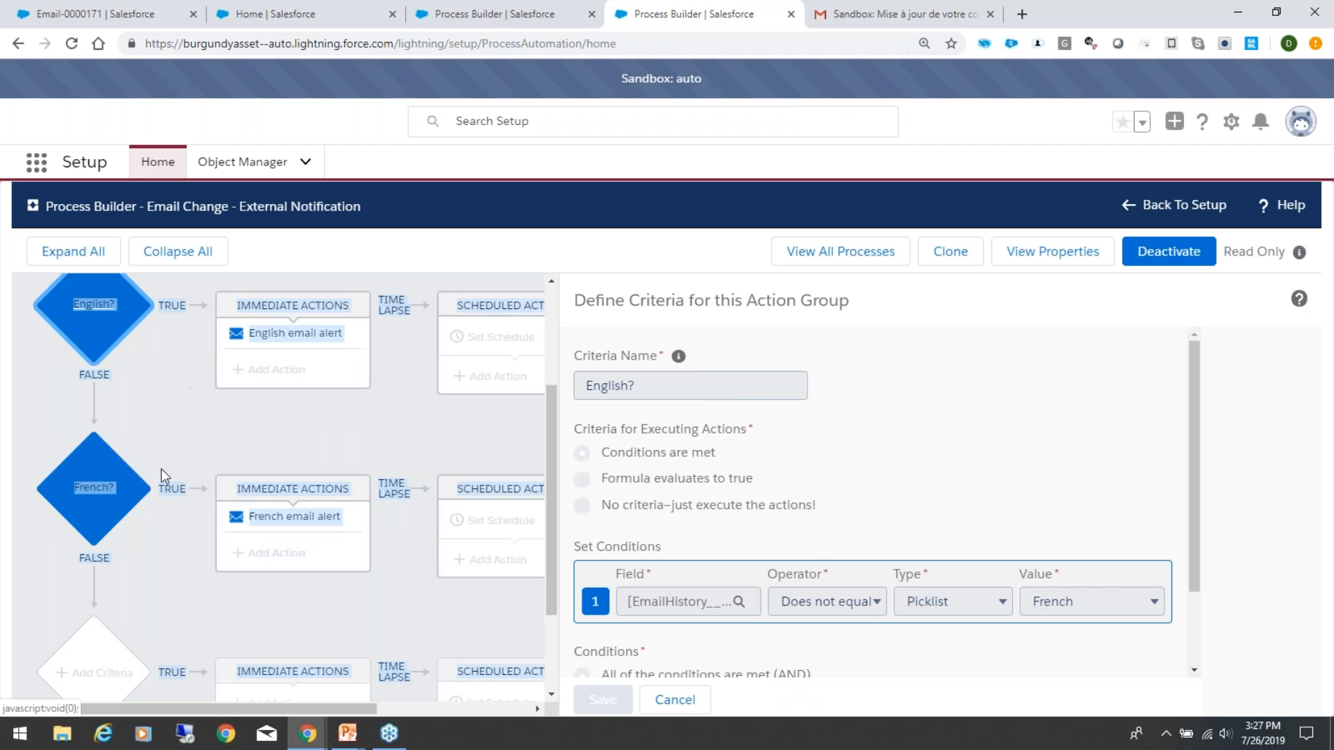
pyautogui.scroll(1, 162, 469)
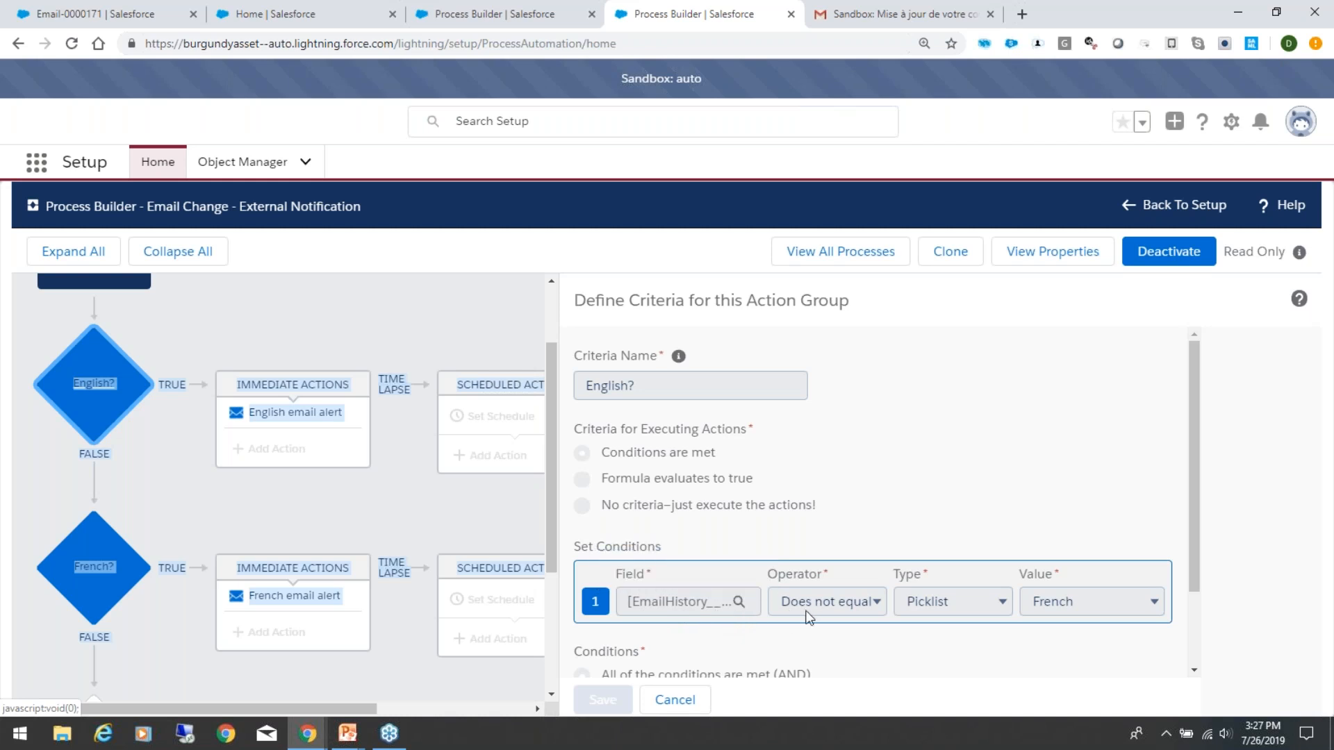
pyautogui.click(304, 496)
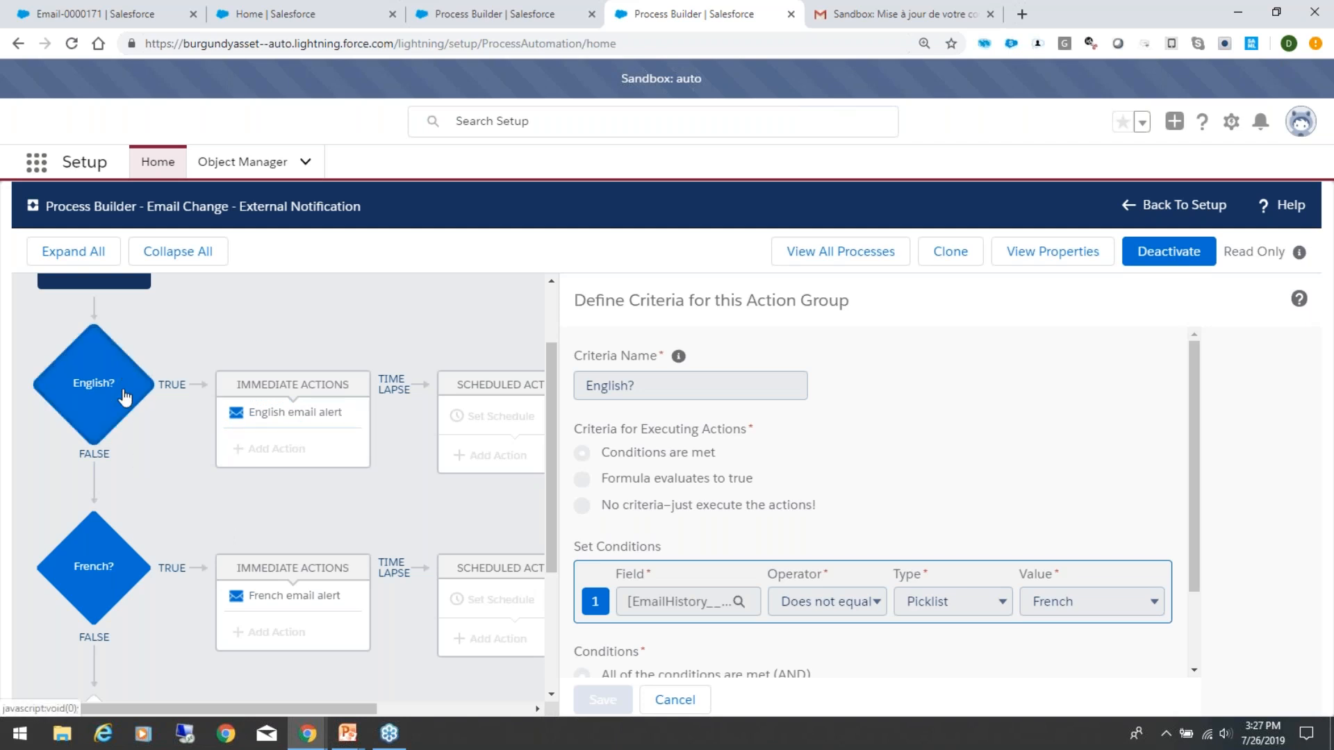
pyautogui.click(295, 417)
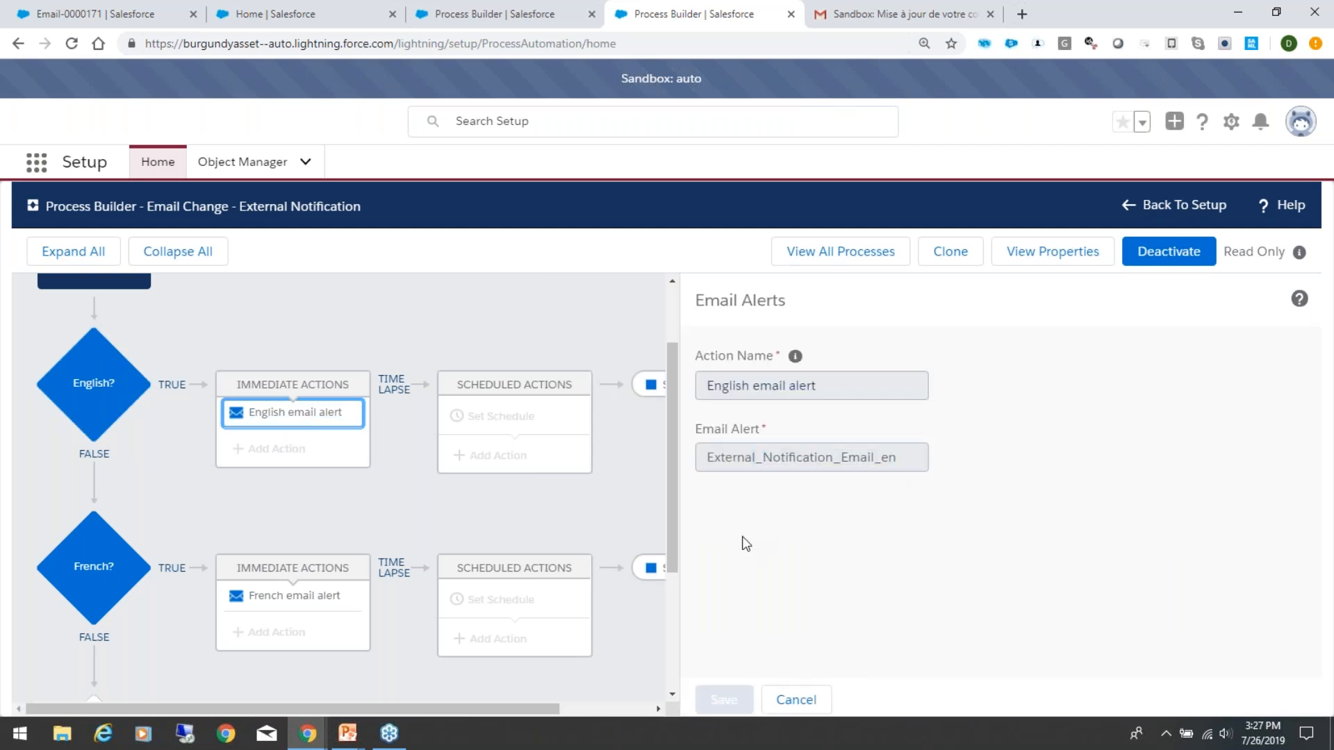
# Step: Review the conditions of the "French?" criteria and the email alert set in its "French email alert" action
pyautogui.click(93, 566)
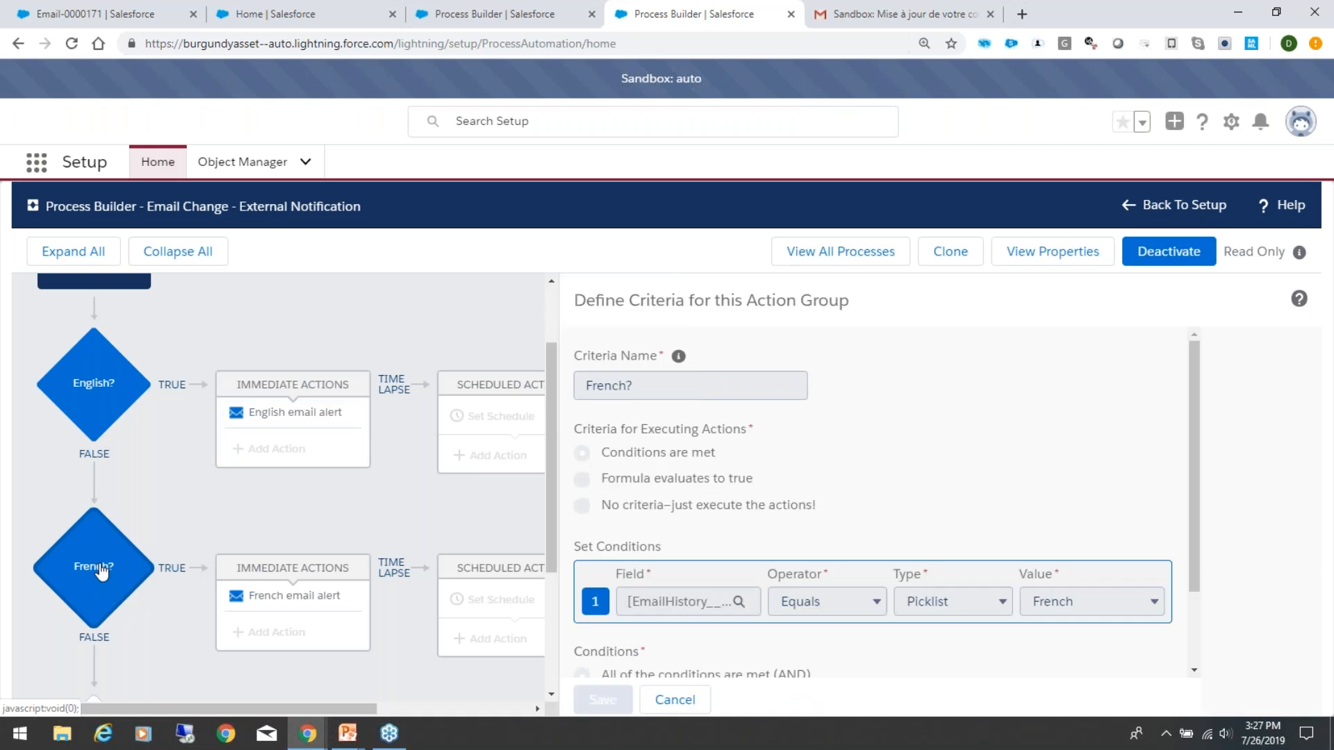
pyautogui.scroll(-2, 488, 478)
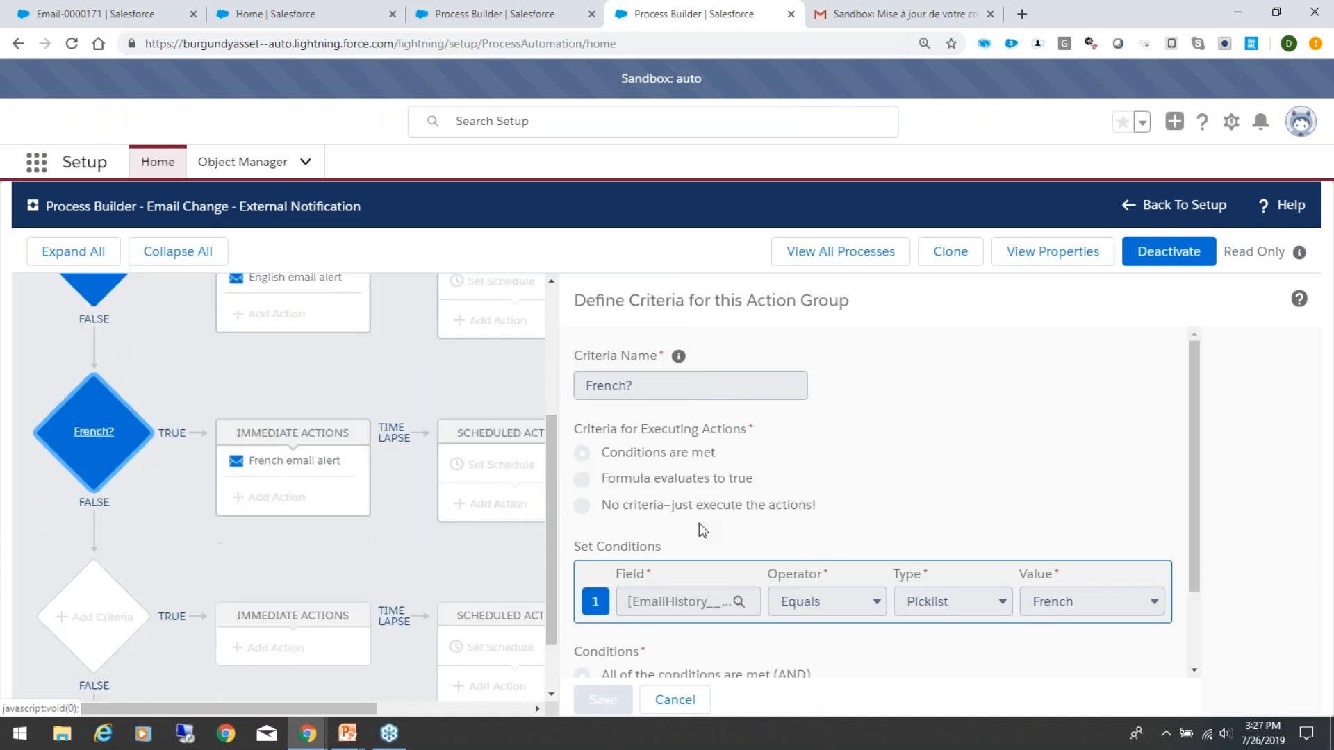
pyautogui.click(343, 470)
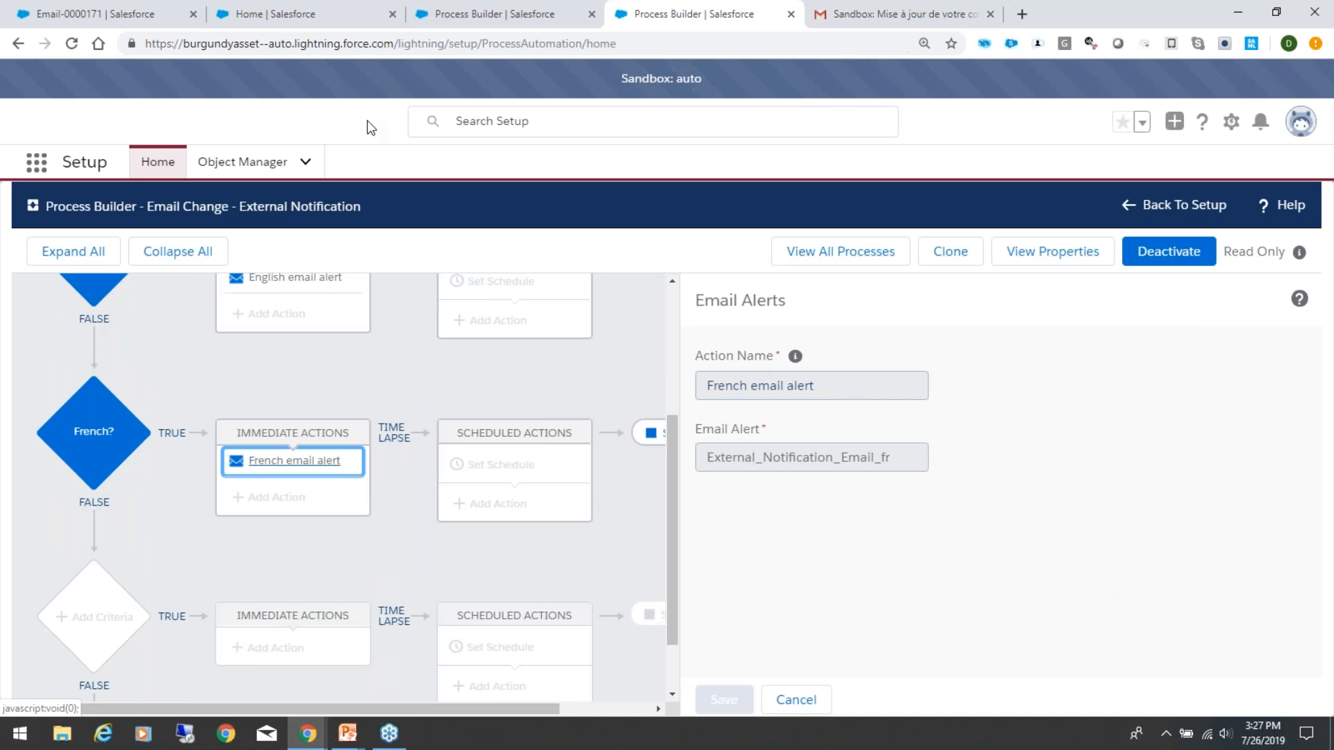
# Step: Find Email Alerts in Setup and open the list of external notification alerts
pyautogui.click(297, 14)
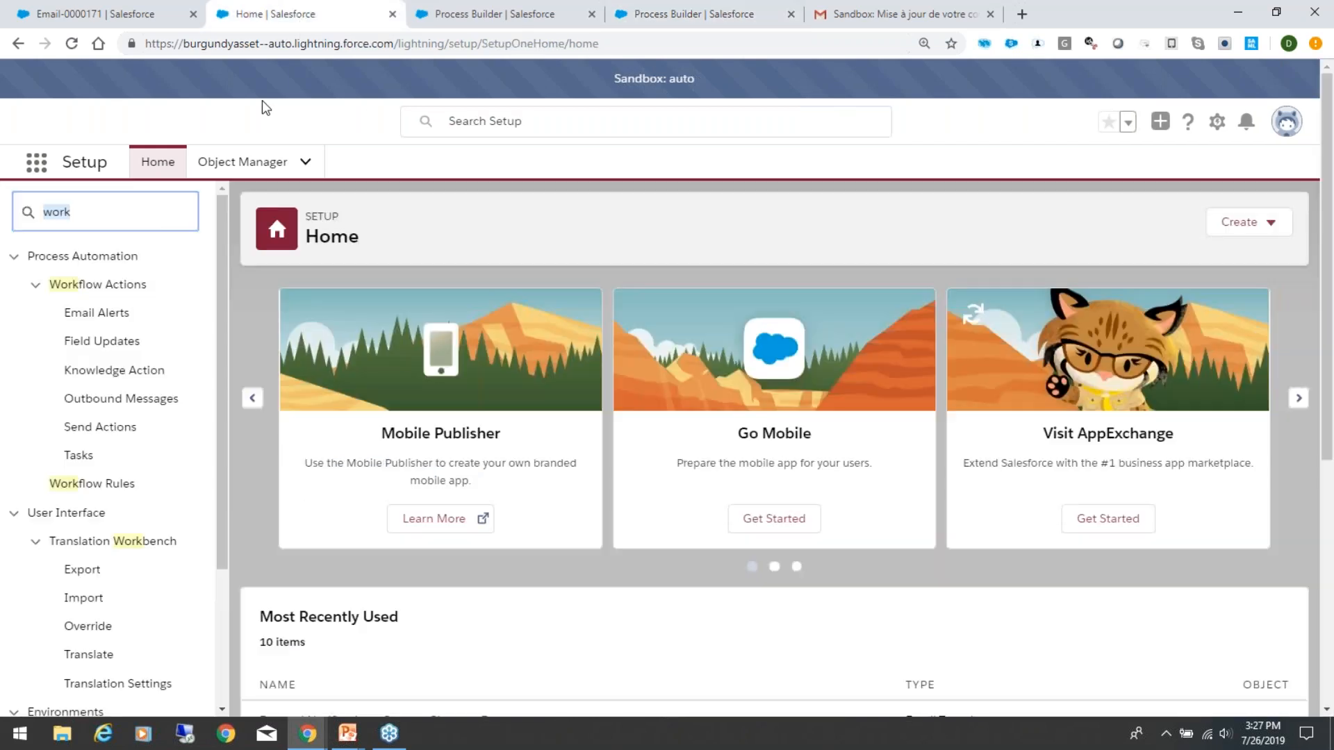
pyautogui.write('email aler')
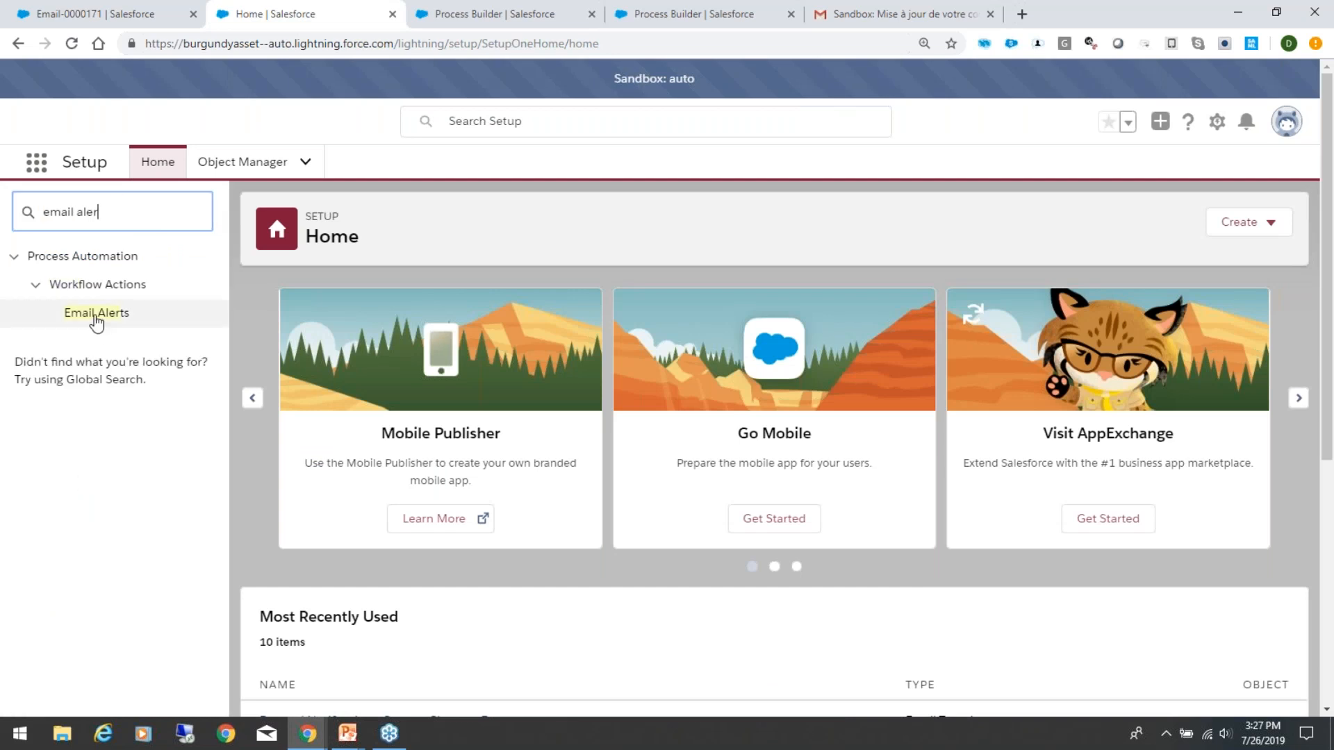
pyautogui.click(95, 318)
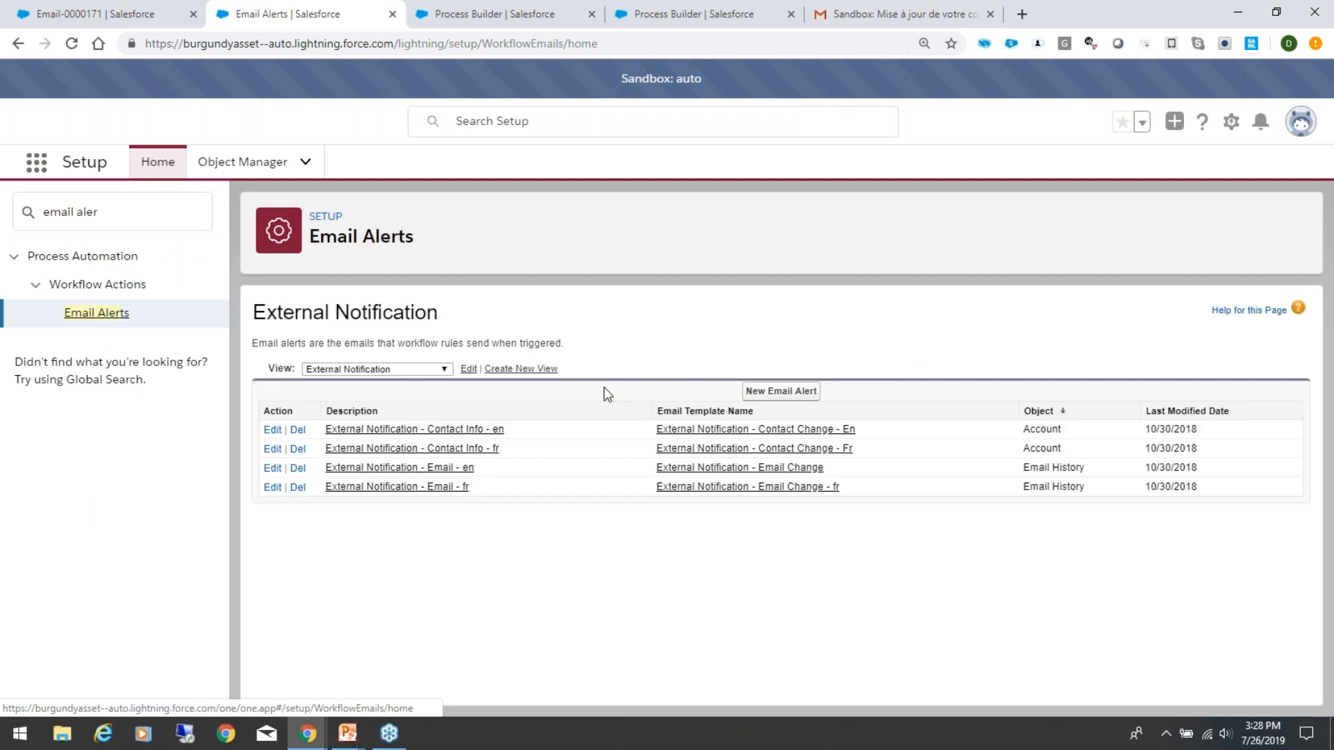
# Step: Open the "External Notification - Email - fr" alert and examine its template, sender and recipient email fields
pyautogui.click(437, 489)
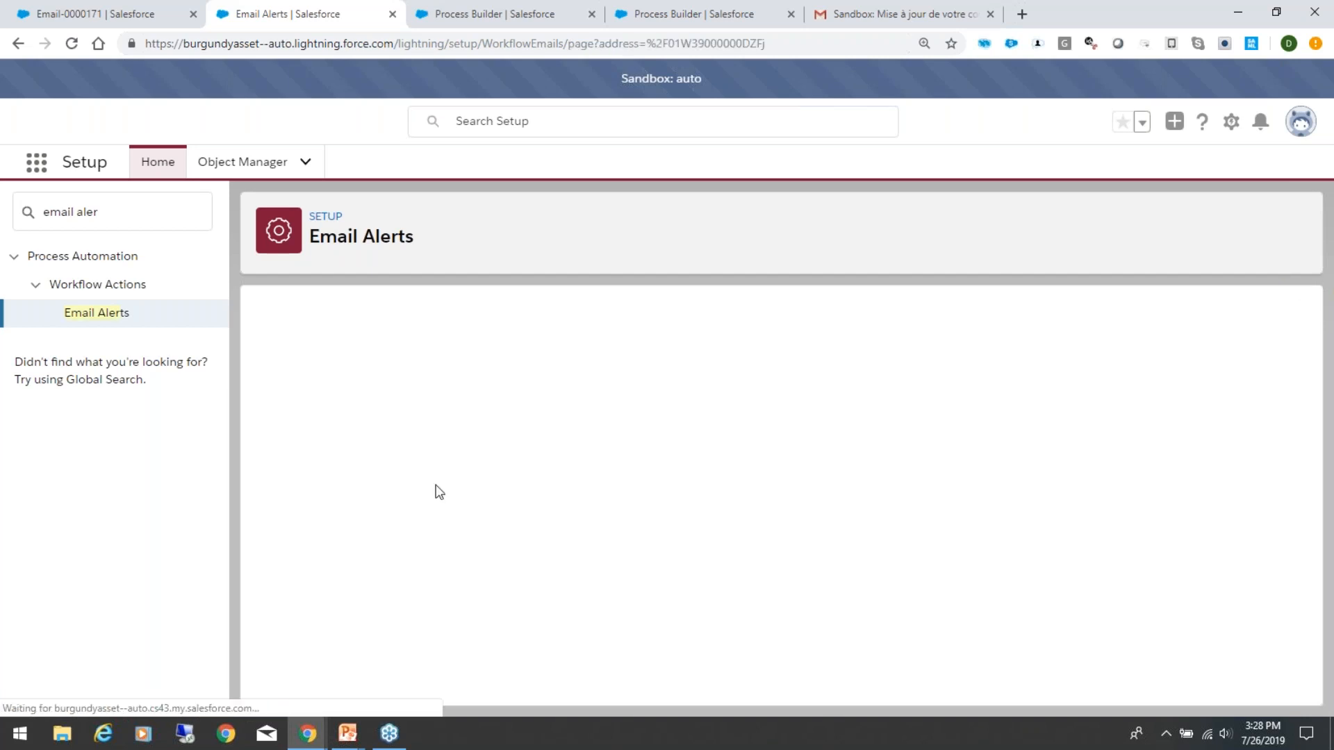
pyautogui.scroll(-1, 703, 523)
pyautogui.scroll(1, 703, 524)
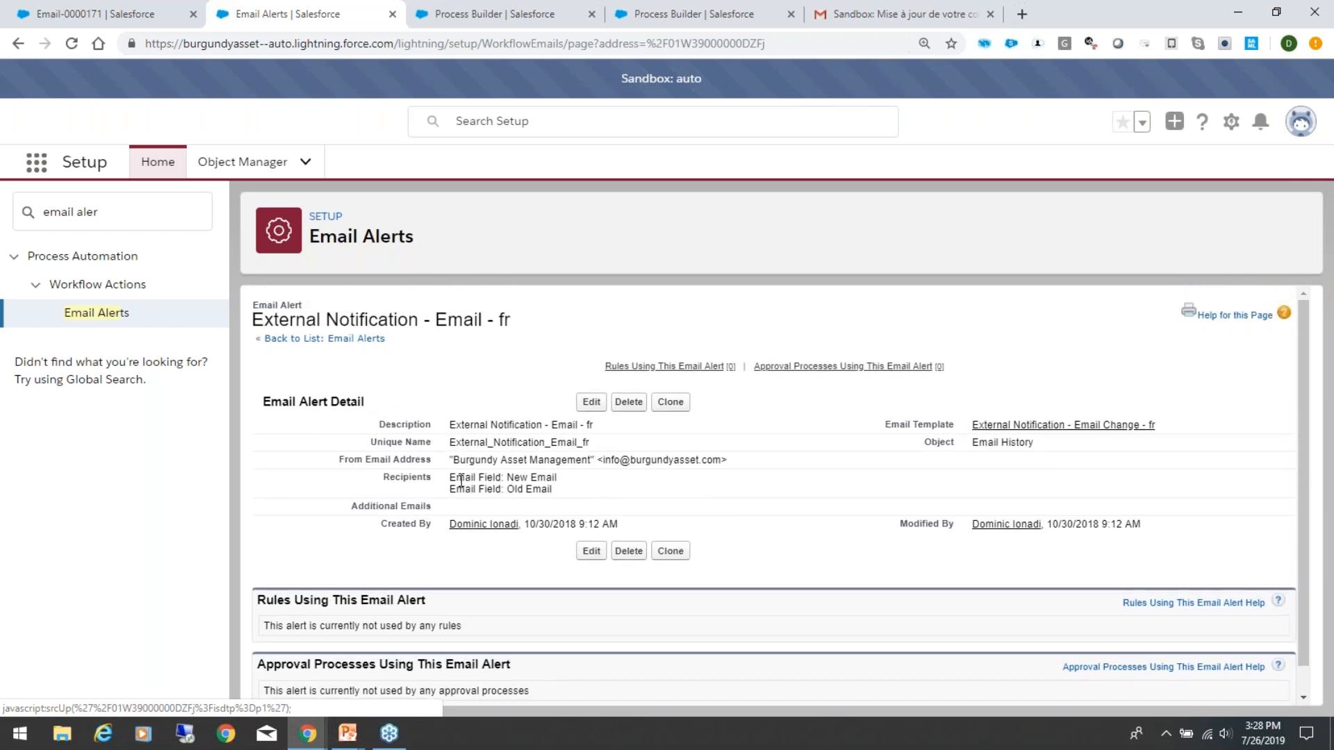
pyautogui.moveTo(451, 476); pyautogui.dragTo(485, 473)
pyautogui.click(575, 493)
pyautogui.click(611, 487)
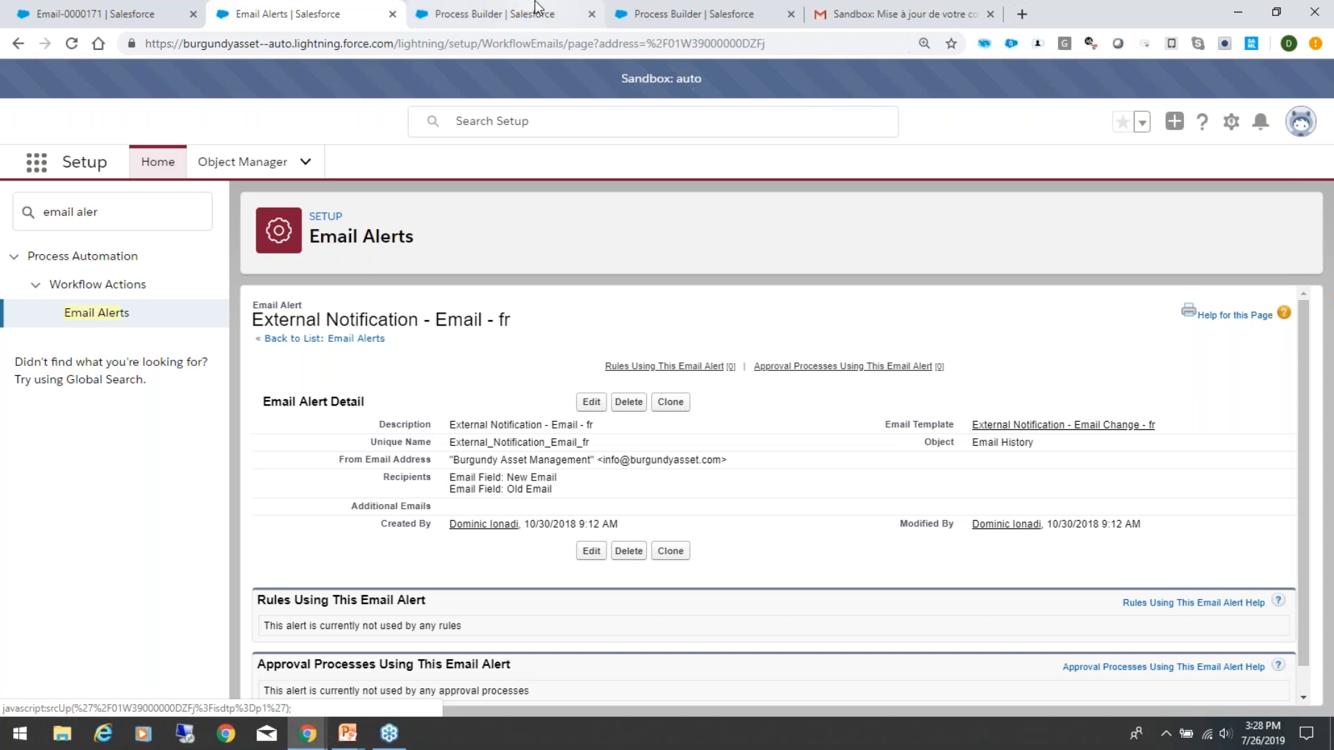
# Step: Glance back at the Email History Generation process and open the French-speaking client's record from the recent relationships
pyautogui.click(515, 10)
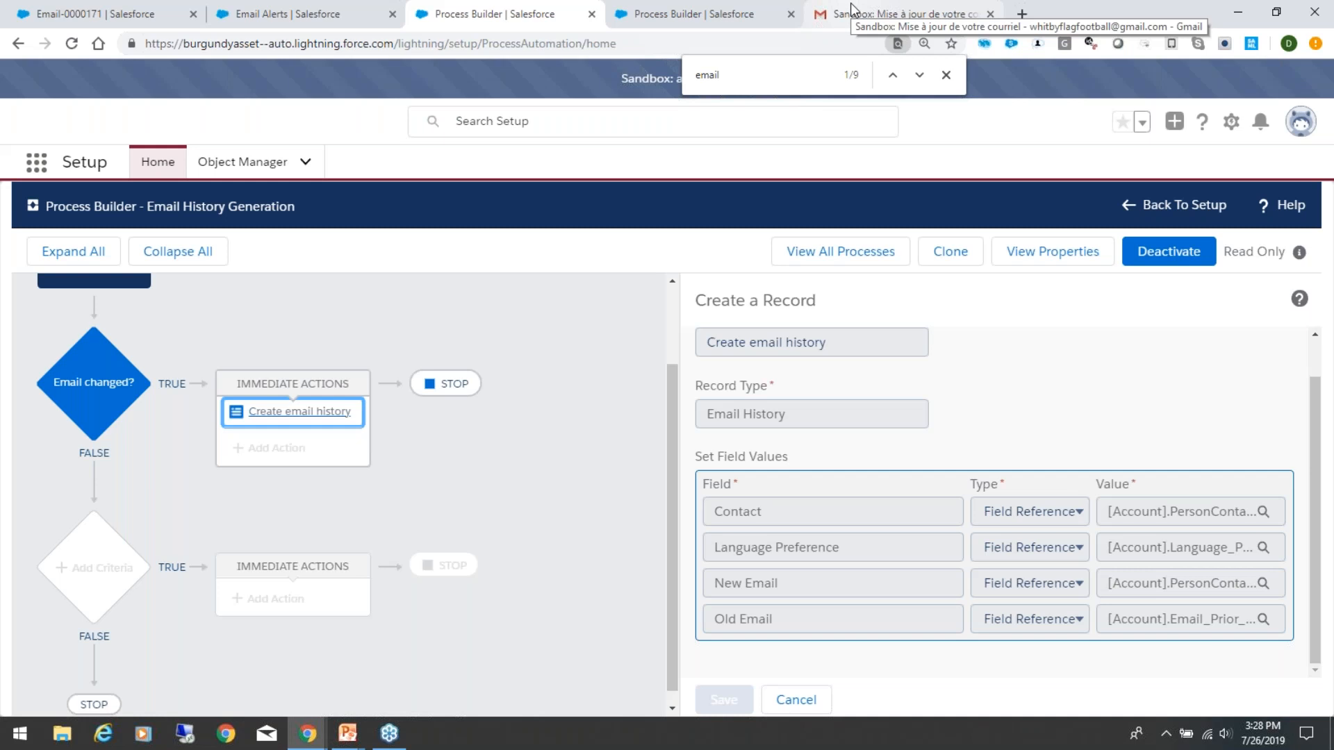
pyautogui.click(284, 11)
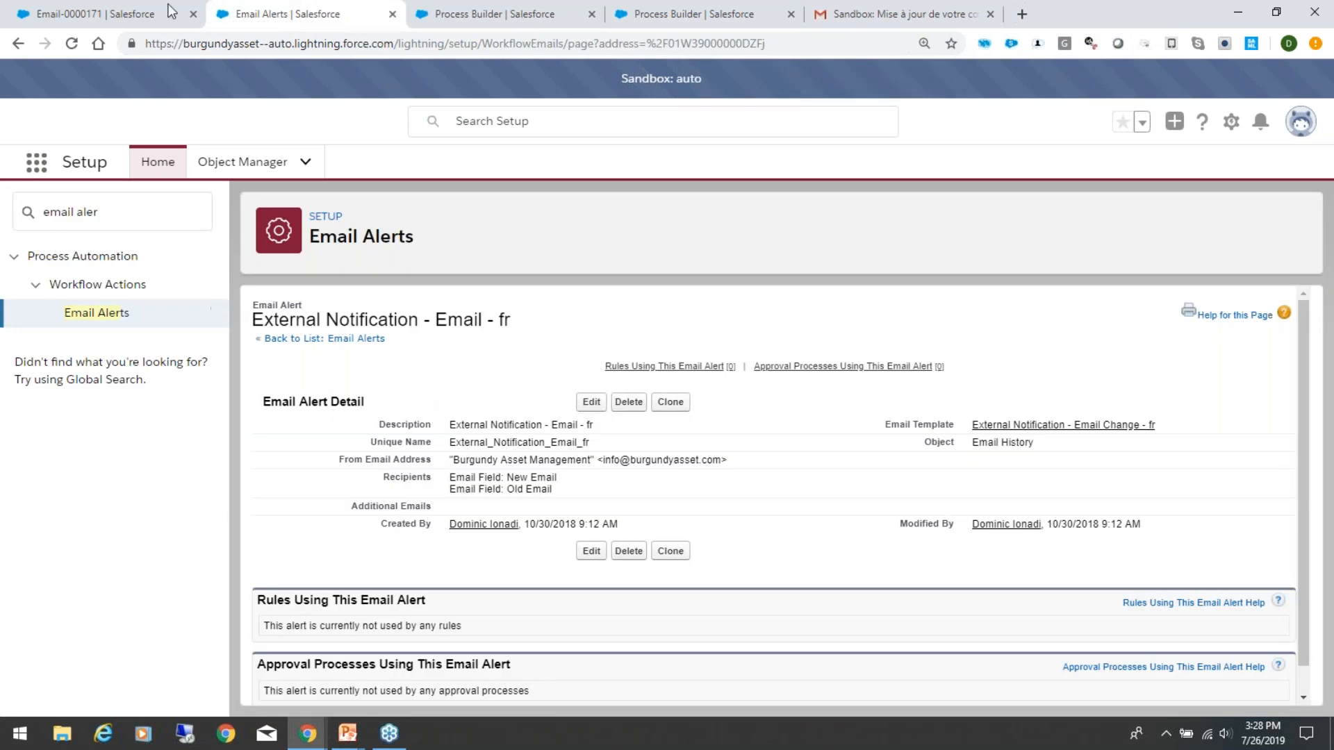
pyautogui.click(139, 3)
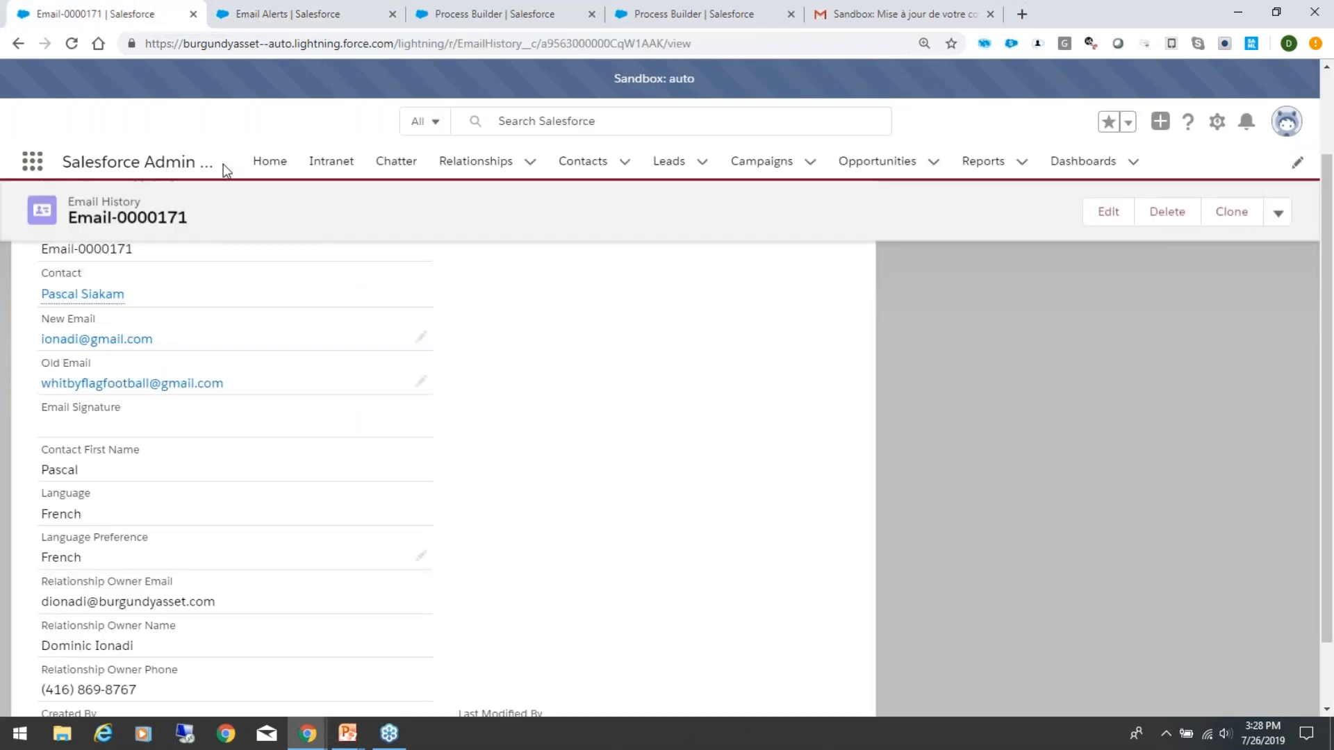
pyautogui.click(269, 162)
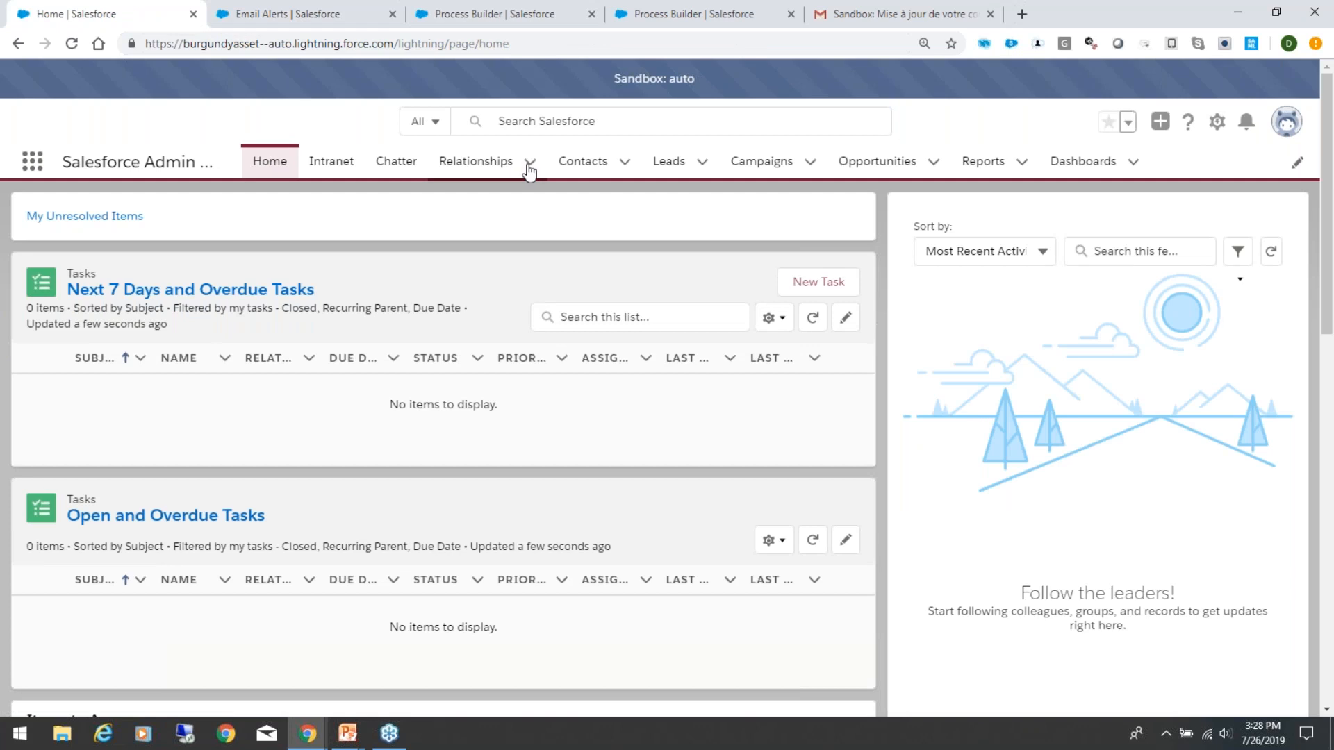
pyautogui.click(528, 165)
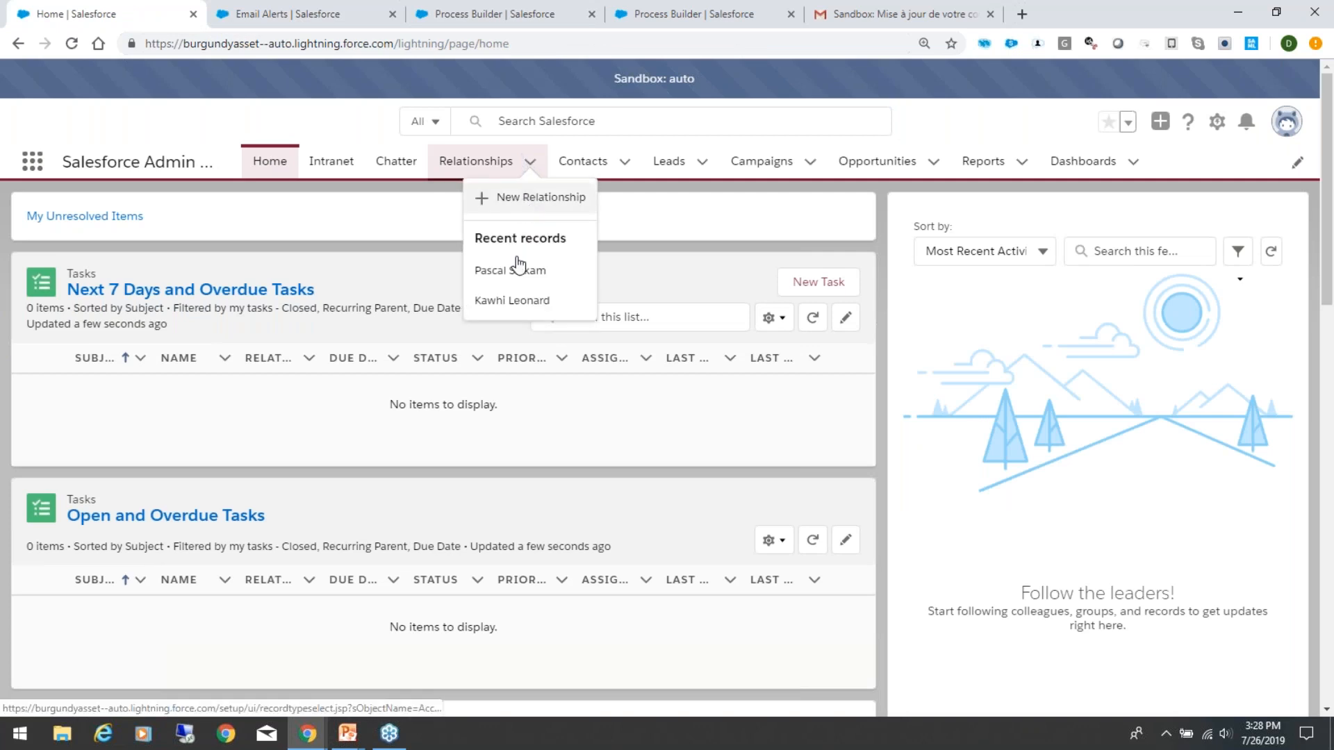
pyautogui.click(513, 271)
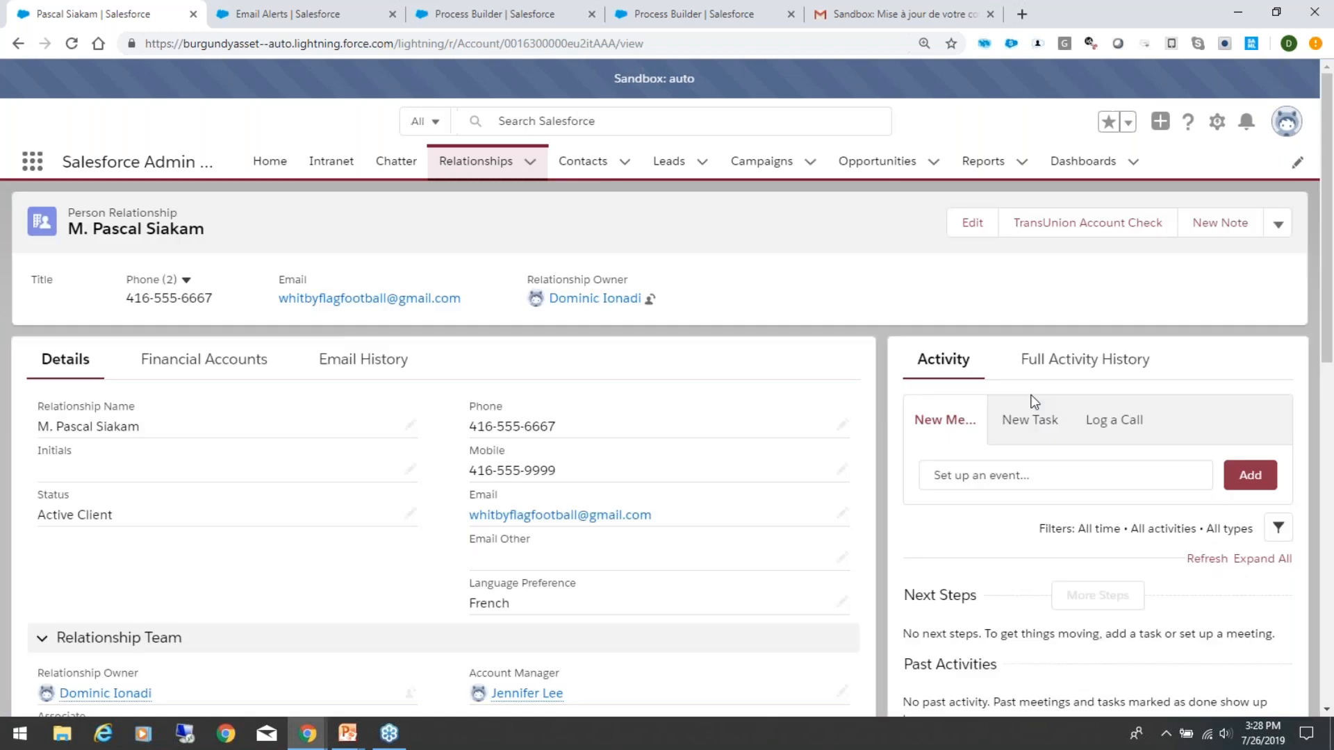
# Step: Examine the System Information section of the client's record, including the French and English notification date fields
pyautogui.moveTo(1327, 292); pyautogui.dragTo(1331, 696)
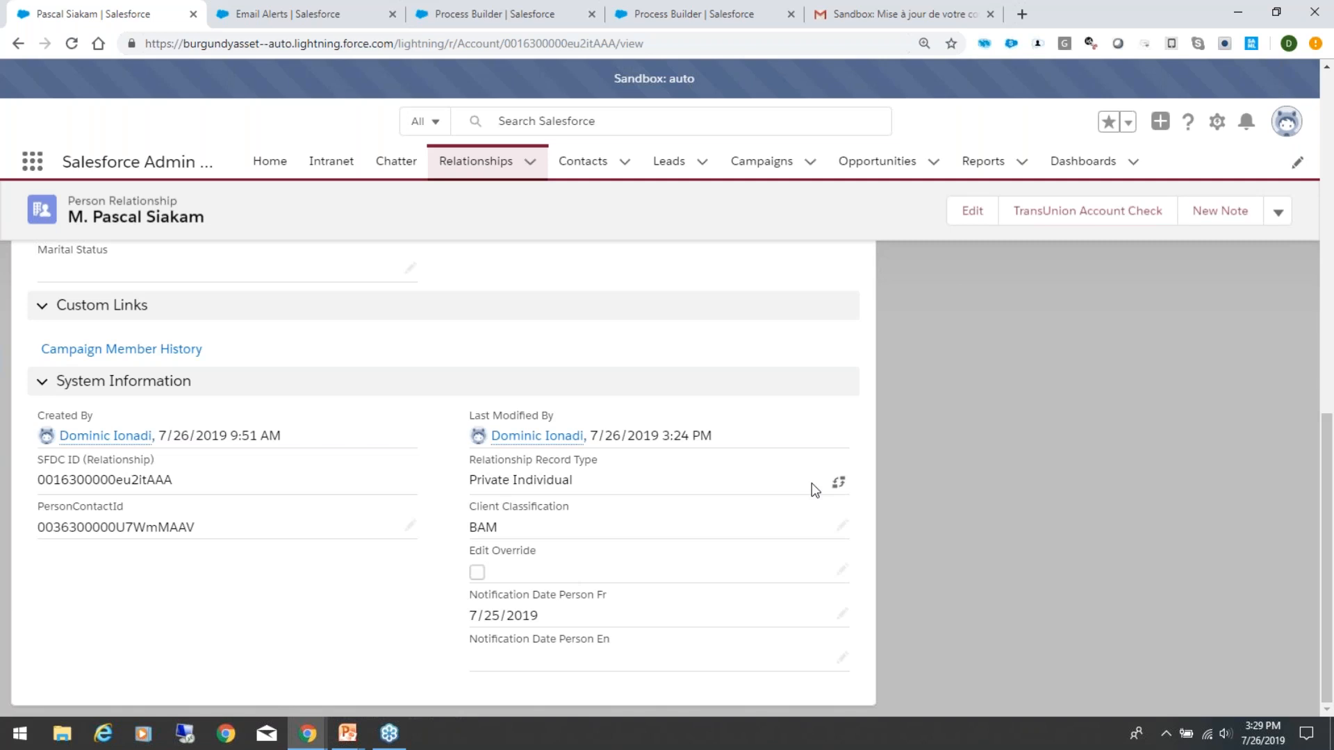
pyautogui.moveTo(1331, 490); pyautogui.dragTo(1332, 615)
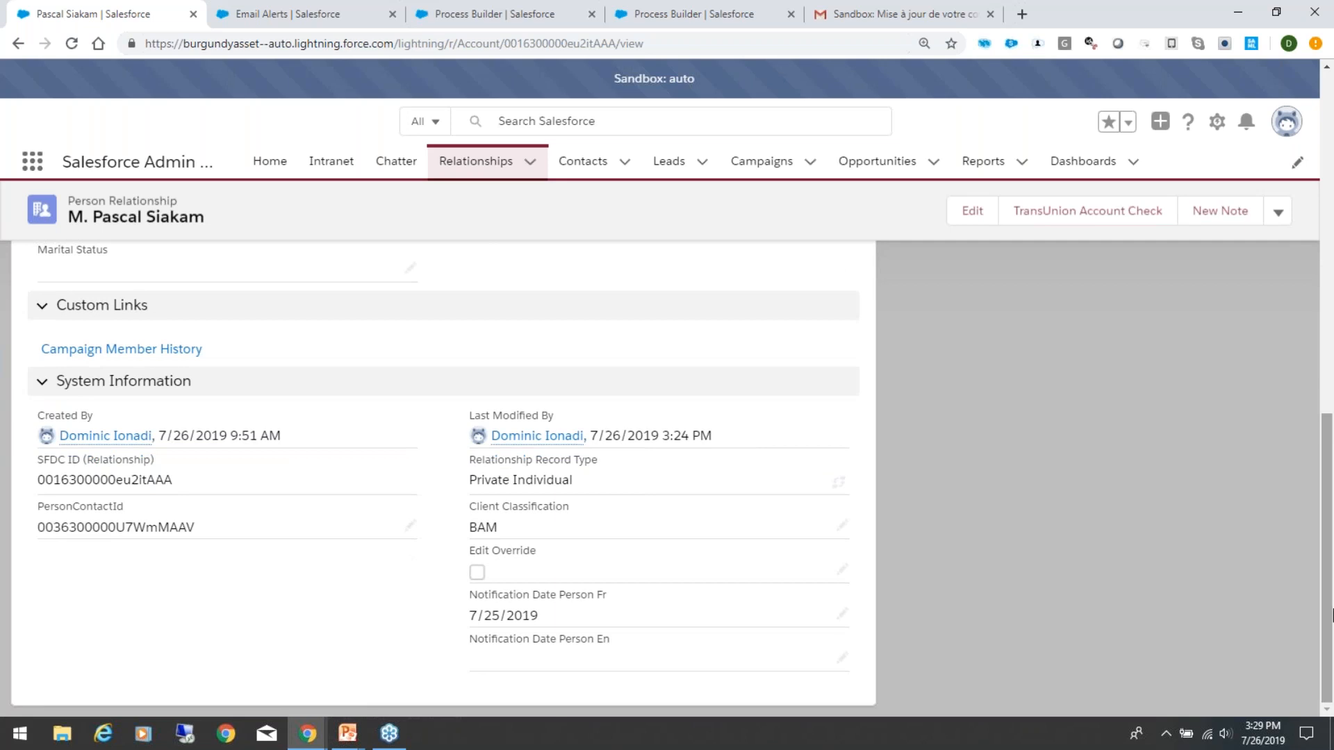
pyautogui.moveTo(1331, 617)
pyautogui.mouseDown()
pyautogui.moveTo(1331, 474)
pyautogui.moveTo(1331, 617)
pyautogui.mouseUp()
pyautogui.moveTo(1327, 569); pyautogui.dragTo(1327, 564)
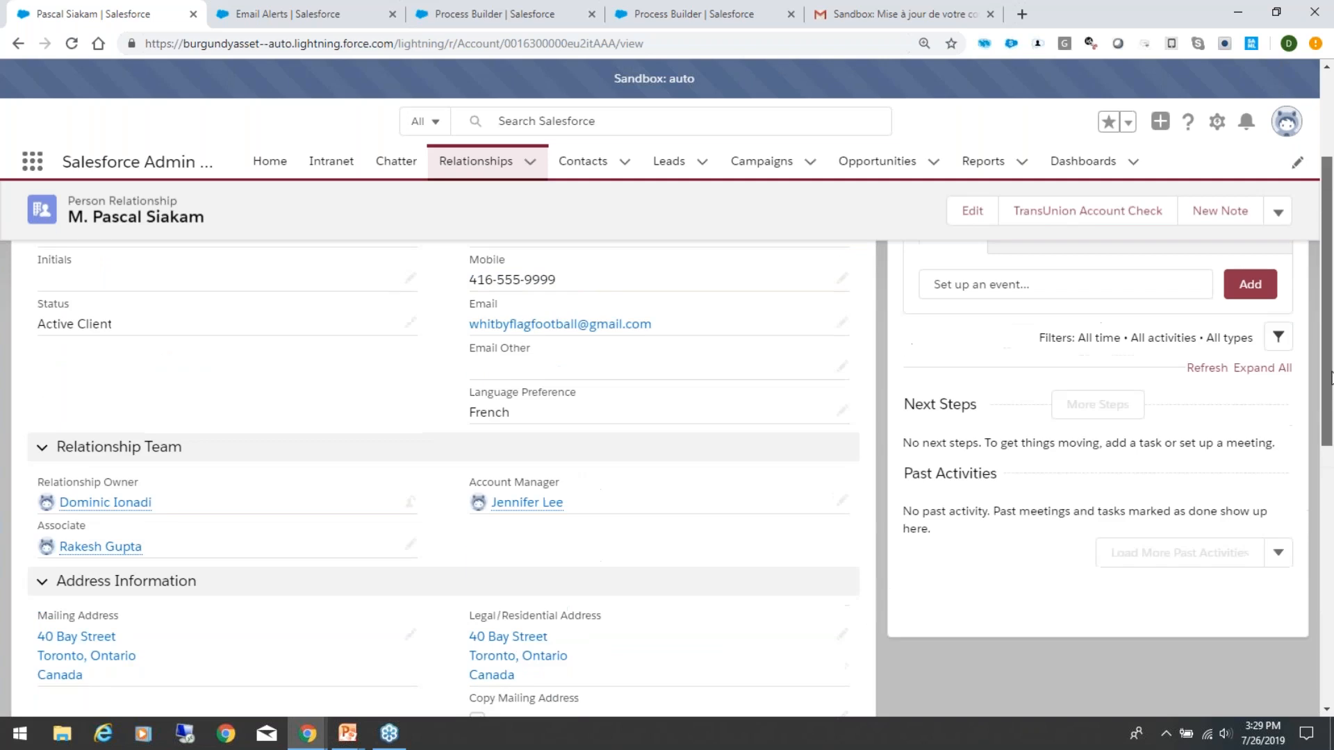
pyautogui.scroll(3, 1331, 380)
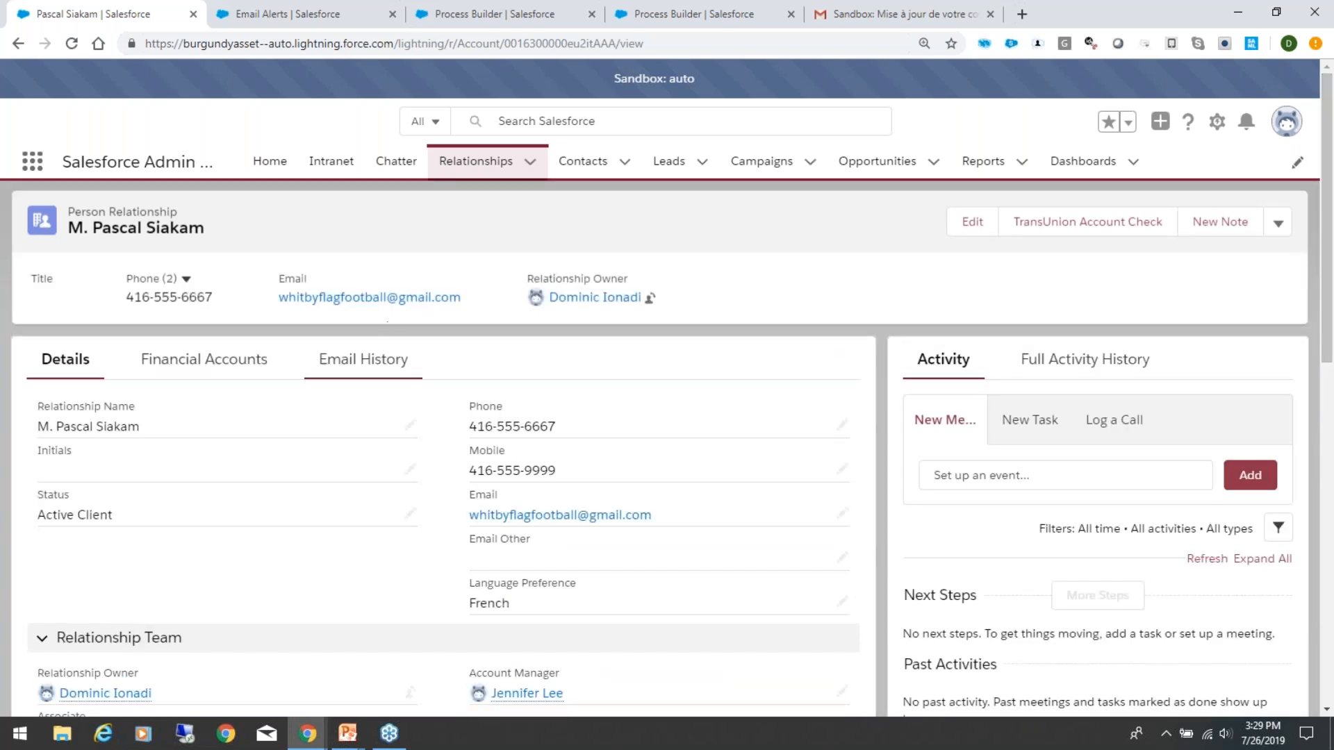
# Step: Check the client's Email History list and look over the record's details down to the notification dates again
pyautogui.click(343, 363)
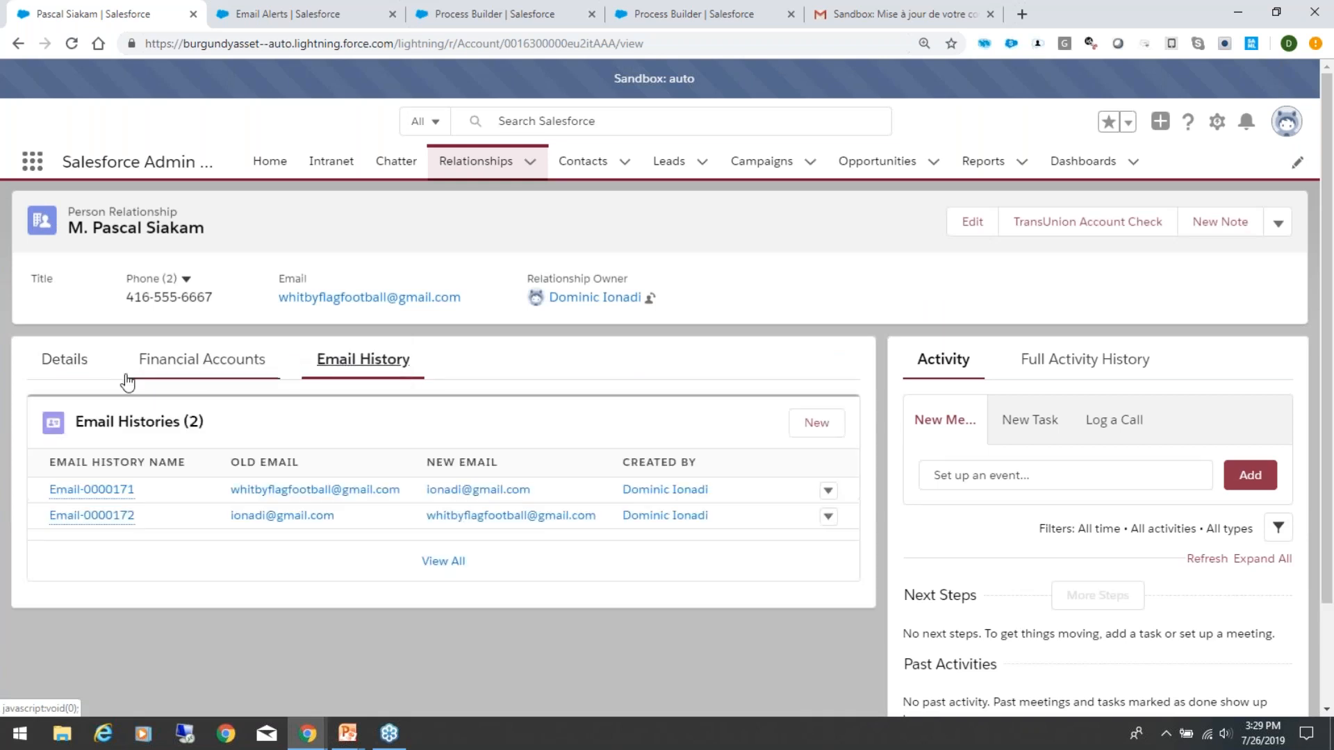
pyautogui.click(69, 362)
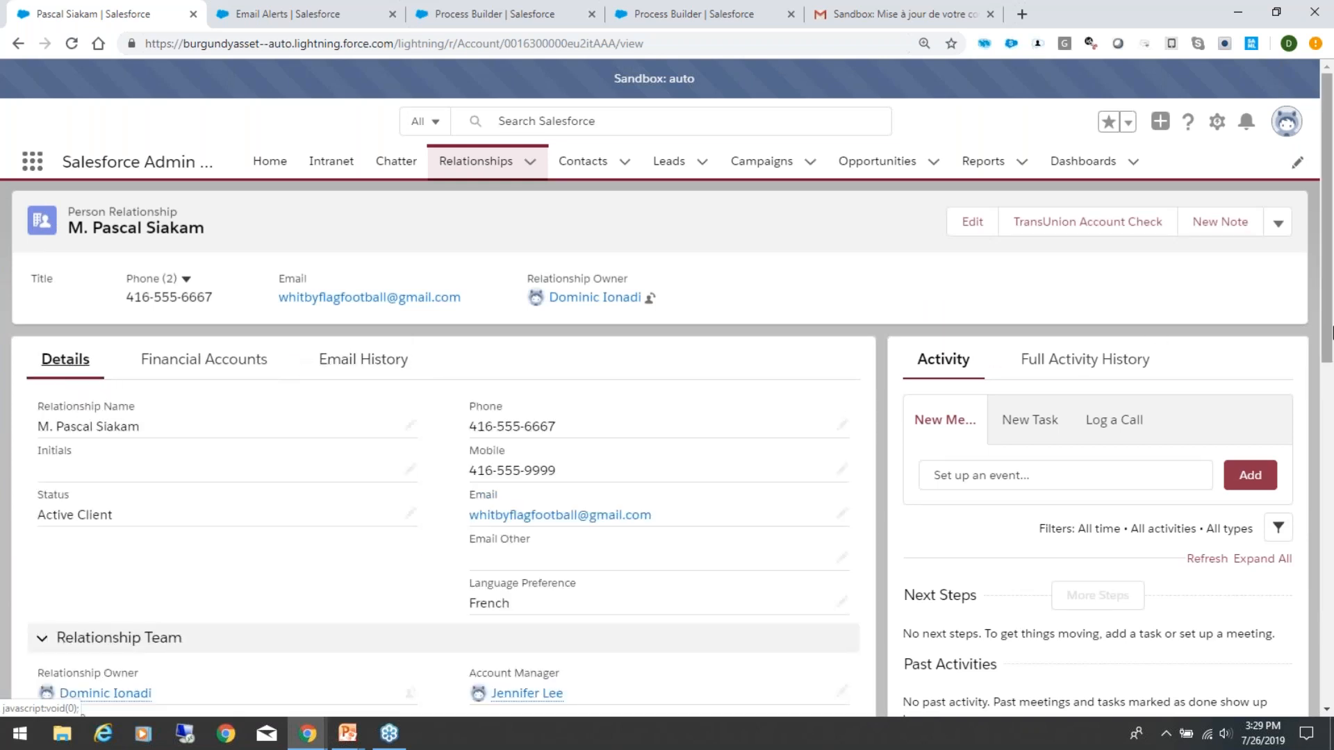
pyautogui.moveTo(1332, 324); pyautogui.dragTo(1331, 649)
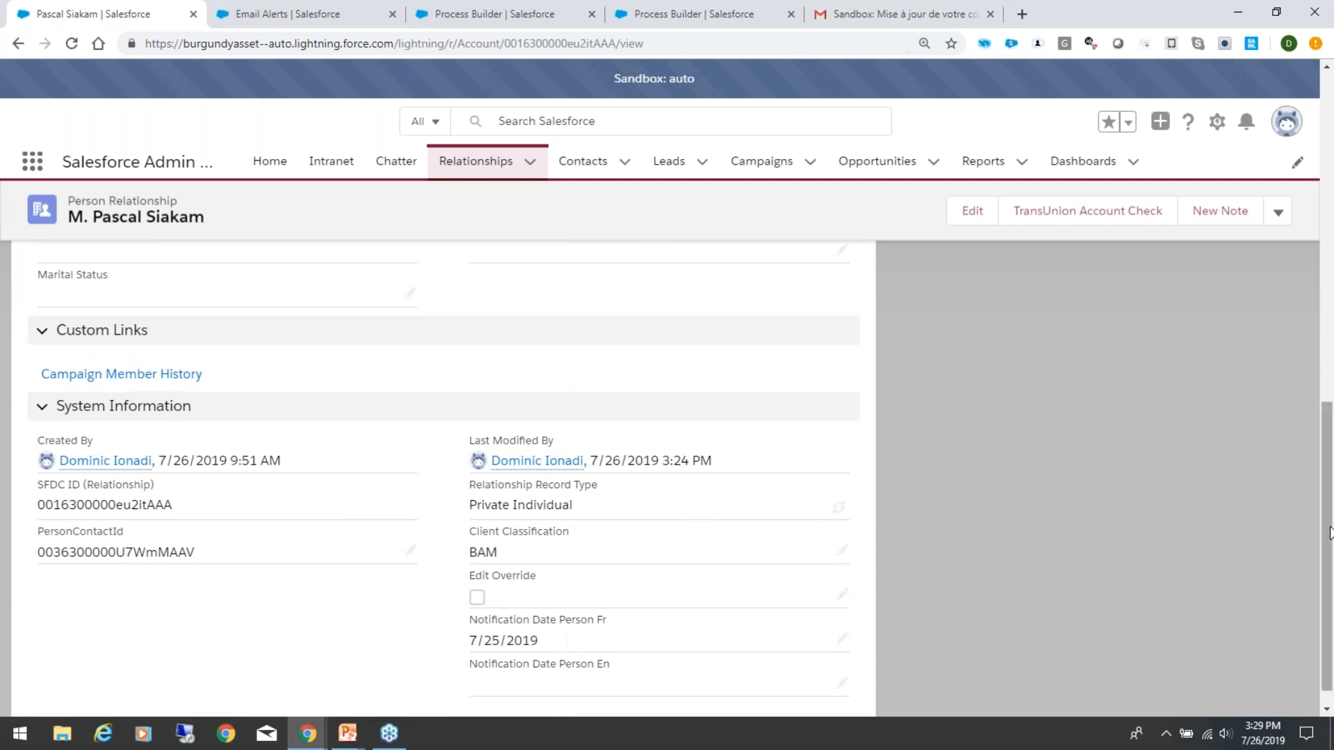
pyautogui.moveTo(1331, 529); pyautogui.dragTo(1331, 151)
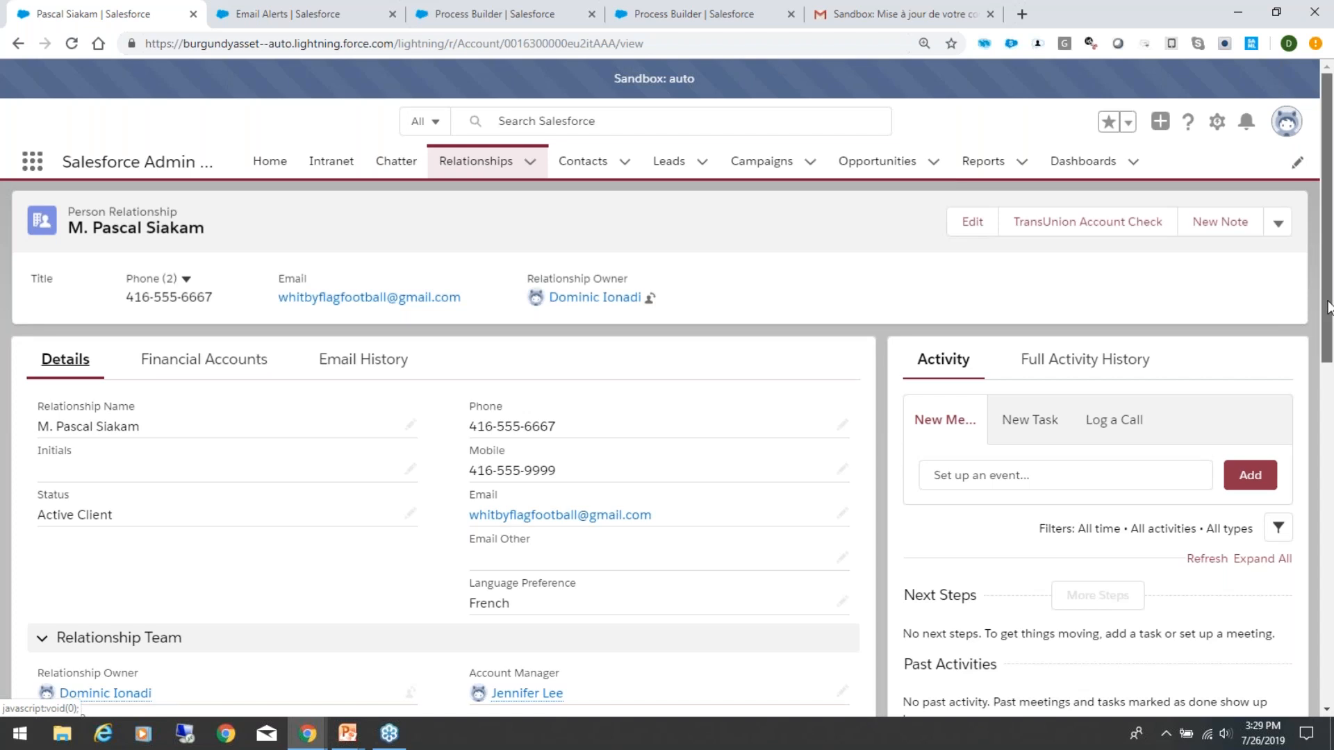
# Step: Clear the Notification Date Person Fr field in the client's System Information and save the record
pyautogui.moveTo(1329, 310)
pyautogui.mouseDown()
pyautogui.moveTo(1330, 672)
pyautogui.moveTo(1313, 326)
pyautogui.mouseUp()
pyautogui.scroll(-5, 574, 473)
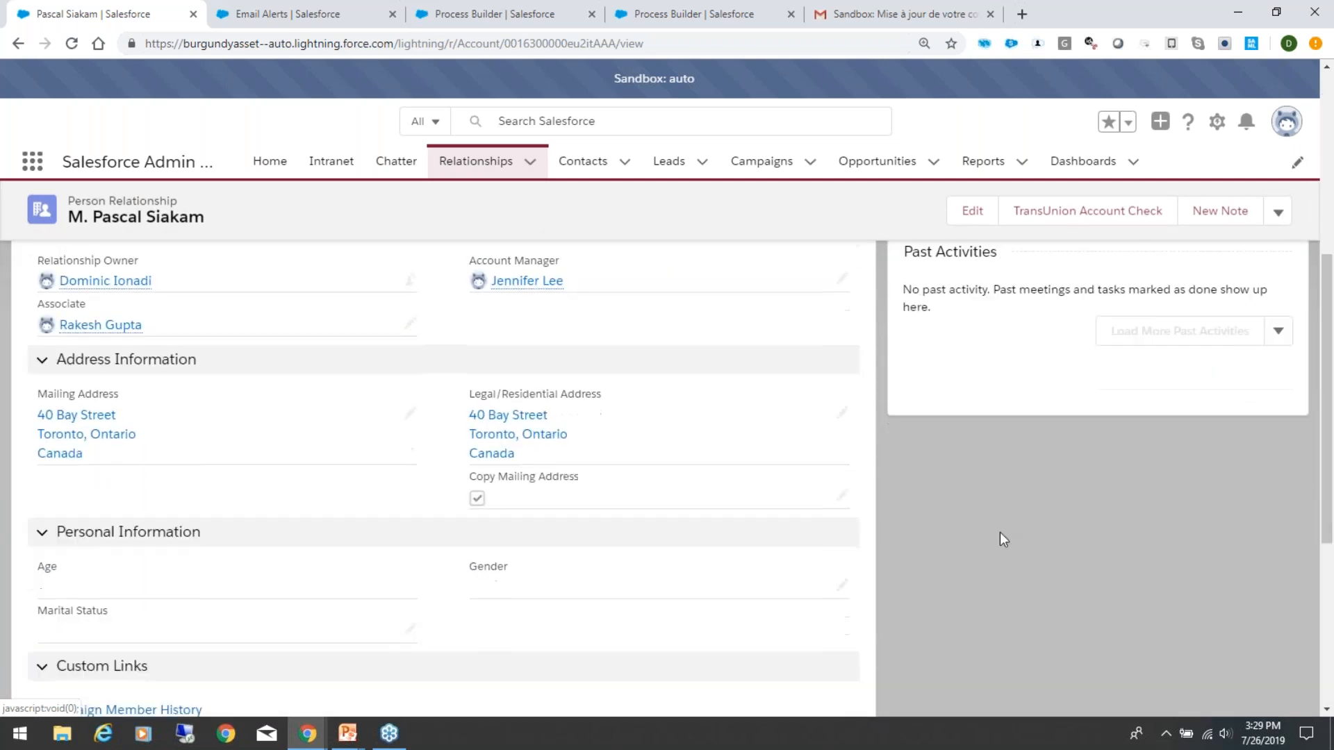
pyautogui.moveTo(1328, 399); pyautogui.dragTo(1328, 554)
pyautogui.doubleClick(599, 628)
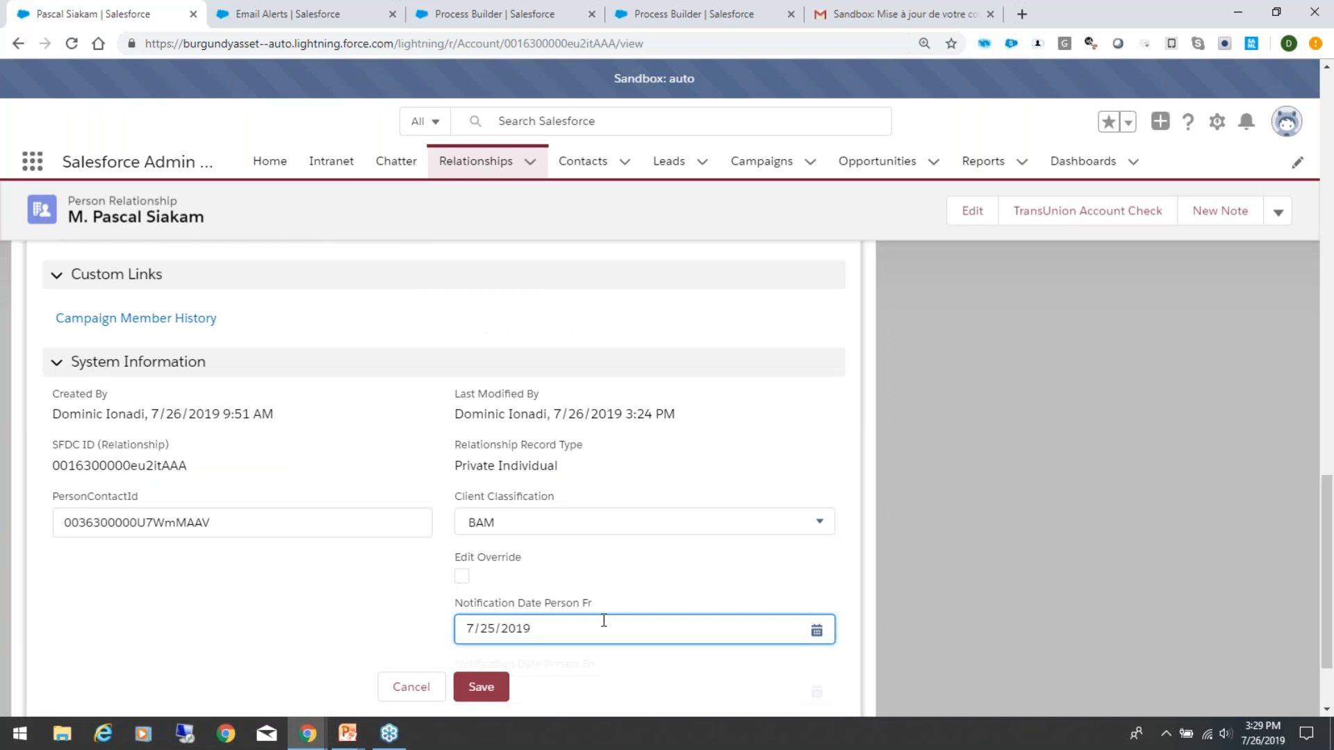
pyautogui.press('BackSpace')
pyautogui.press('BackSpace')
pyautogui.press('BackSpace')
pyautogui.press('BackSpace')
pyautogui.press('BackSpace')
pyautogui.press('BackSpace')
pyautogui.press('BackSpace')
pyautogui.press('BackSpace')
pyautogui.click(481, 688)
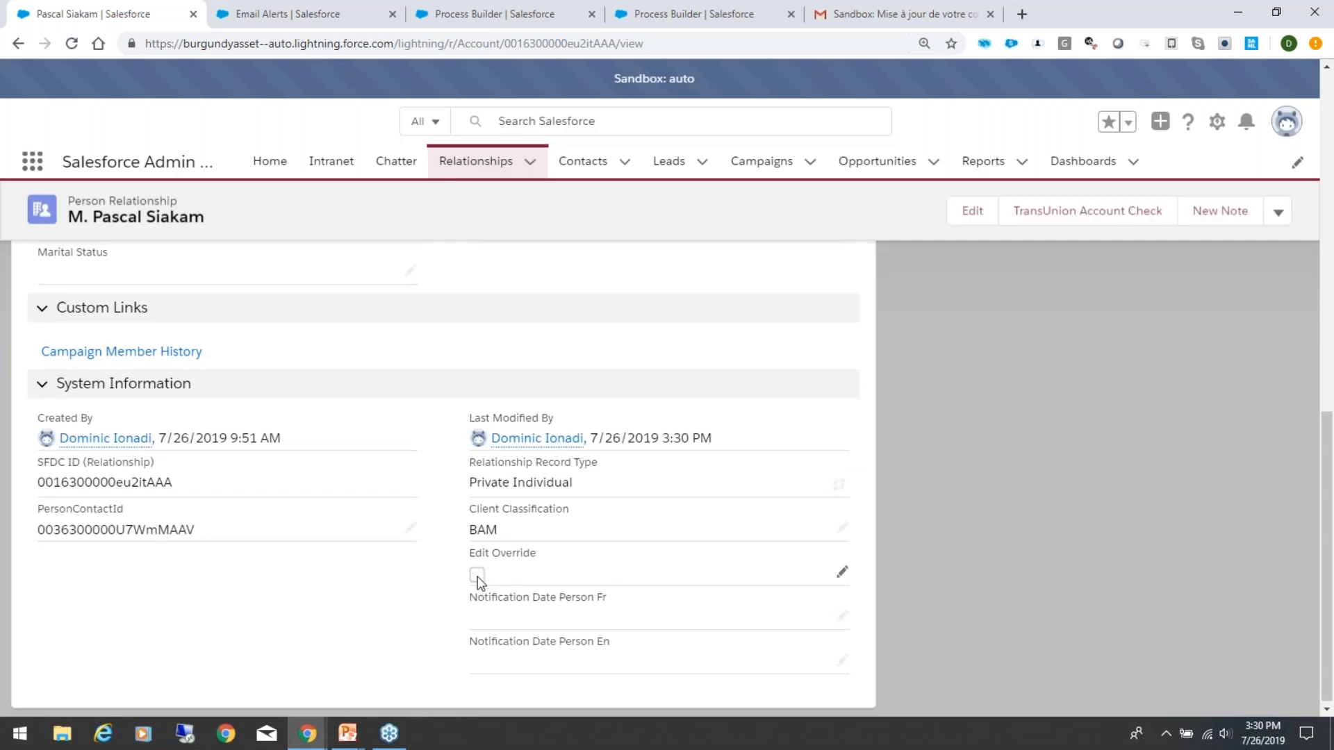
# Step: Enable Edit Override in the client record's System Information section and save the record
pyautogui.scroll(11, 623, 419)
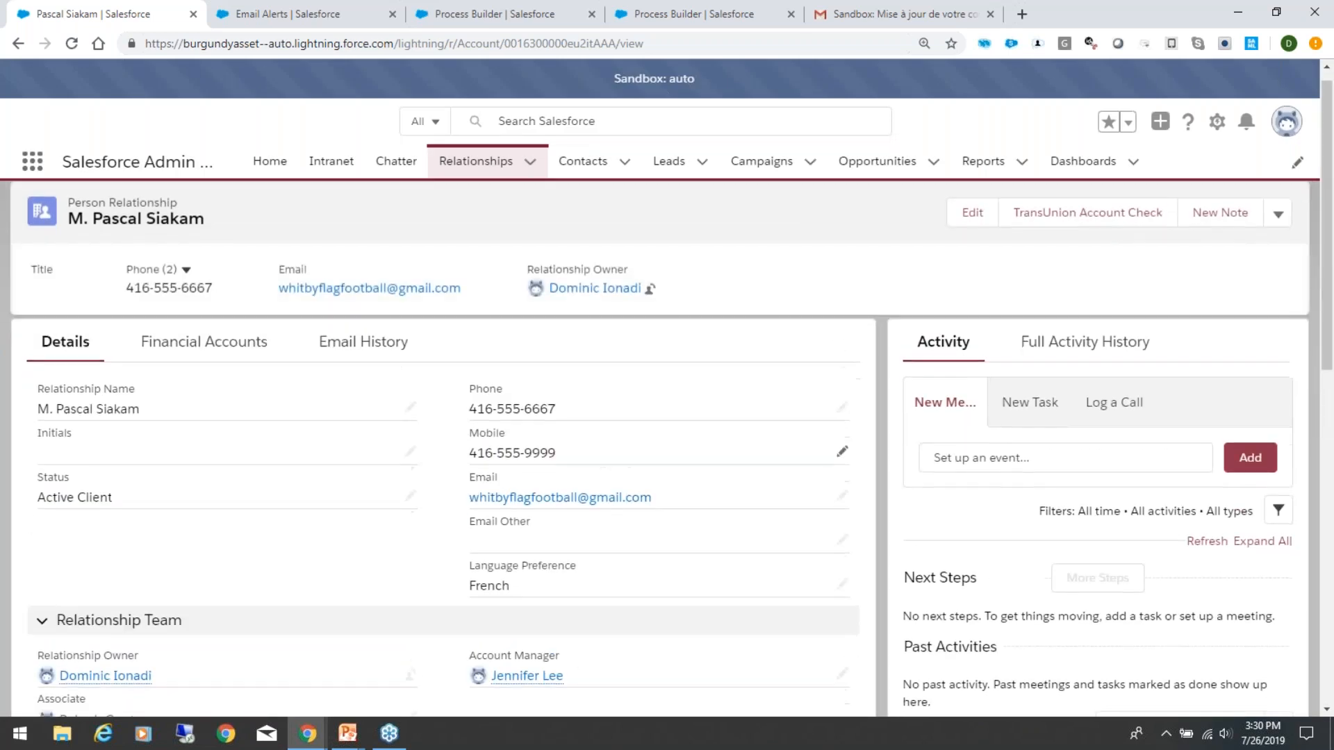
pyautogui.scroll(-4, 560, 456)
pyautogui.scroll(4, 560, 455)
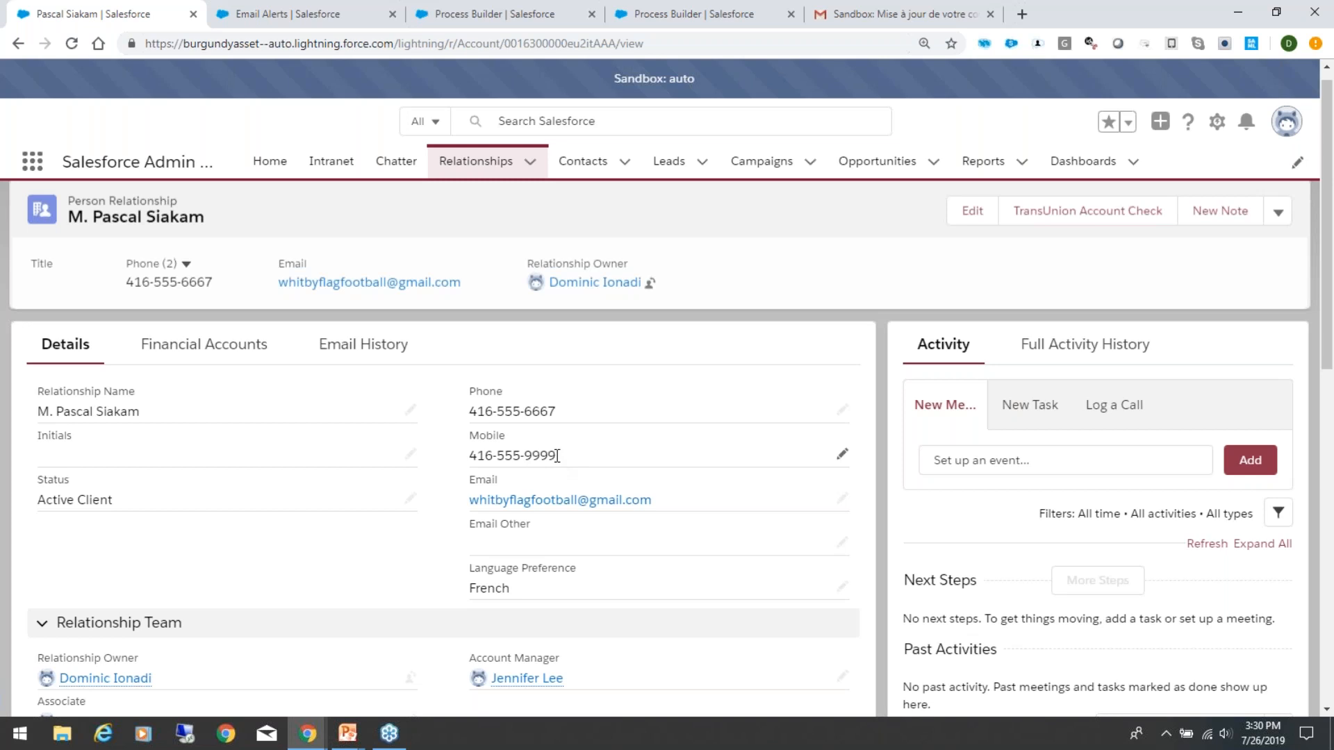
pyautogui.scroll(-4, 565, 477)
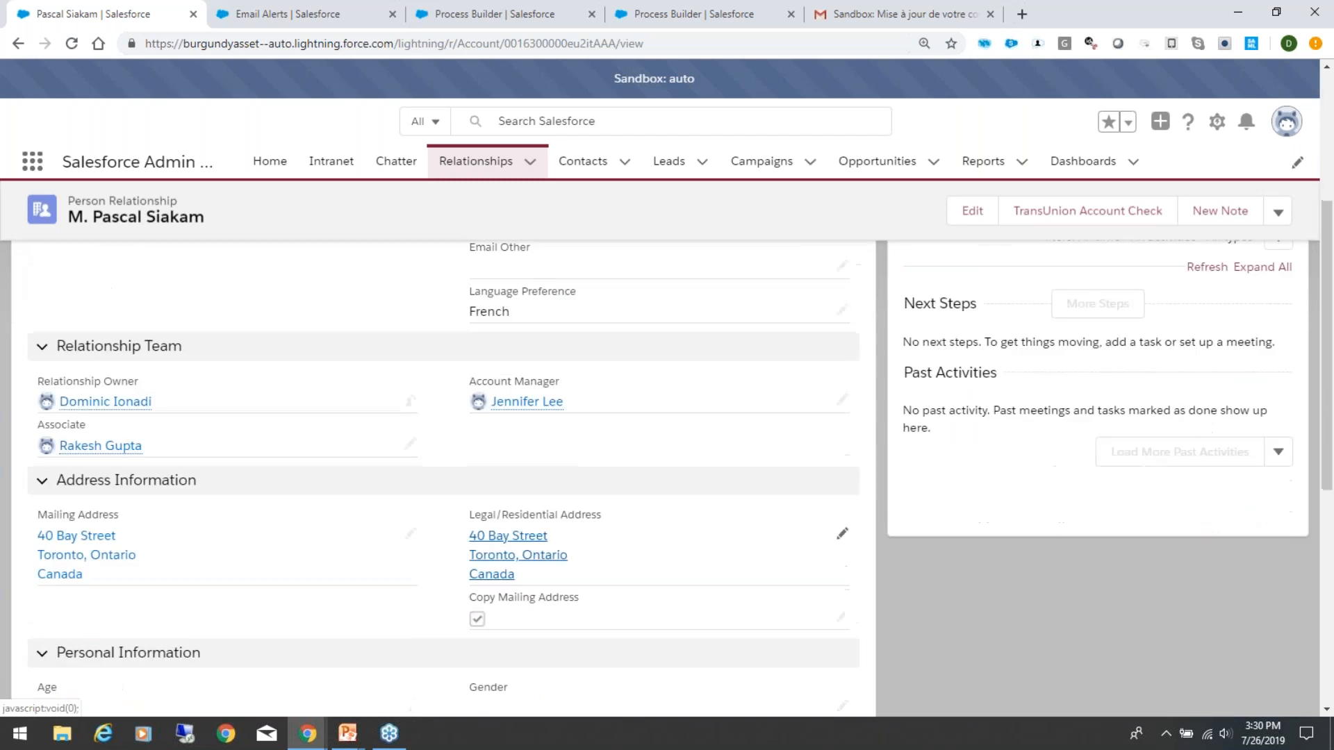
pyautogui.scroll(-7, 445, 476)
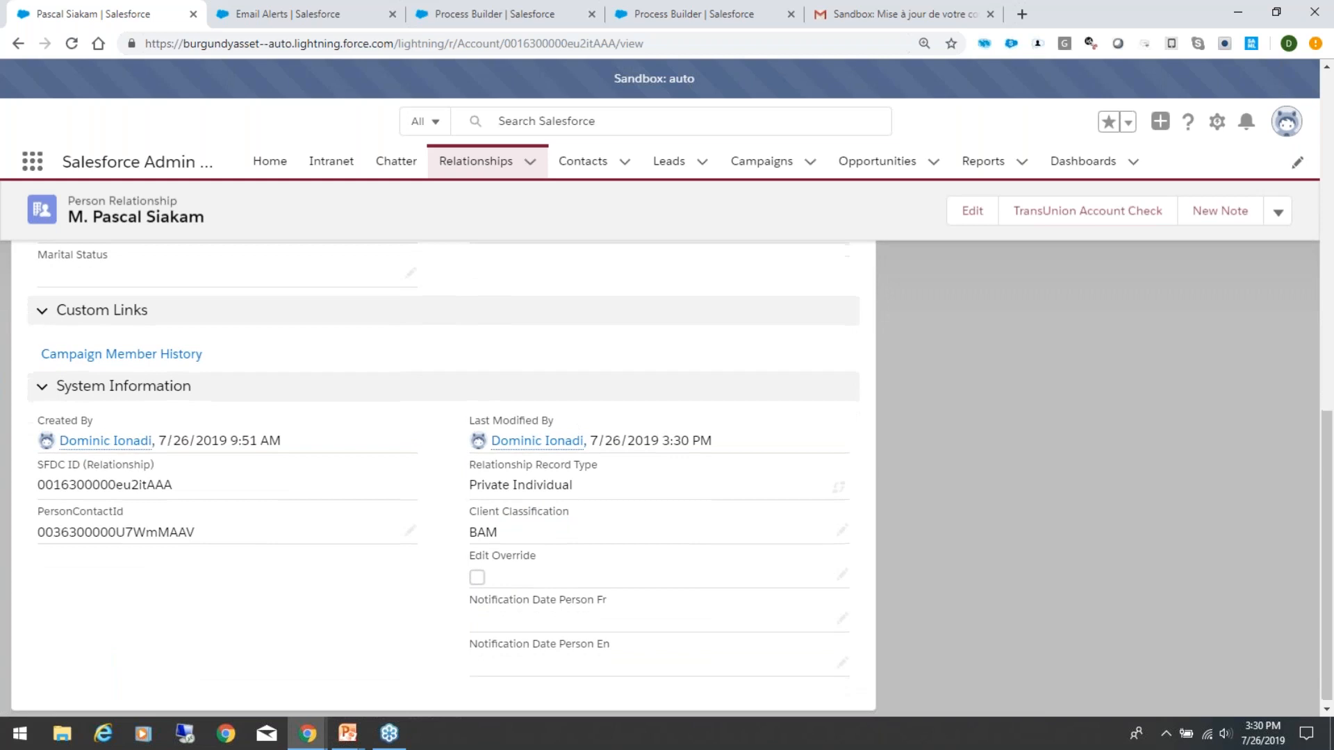
pyautogui.click(478, 569)
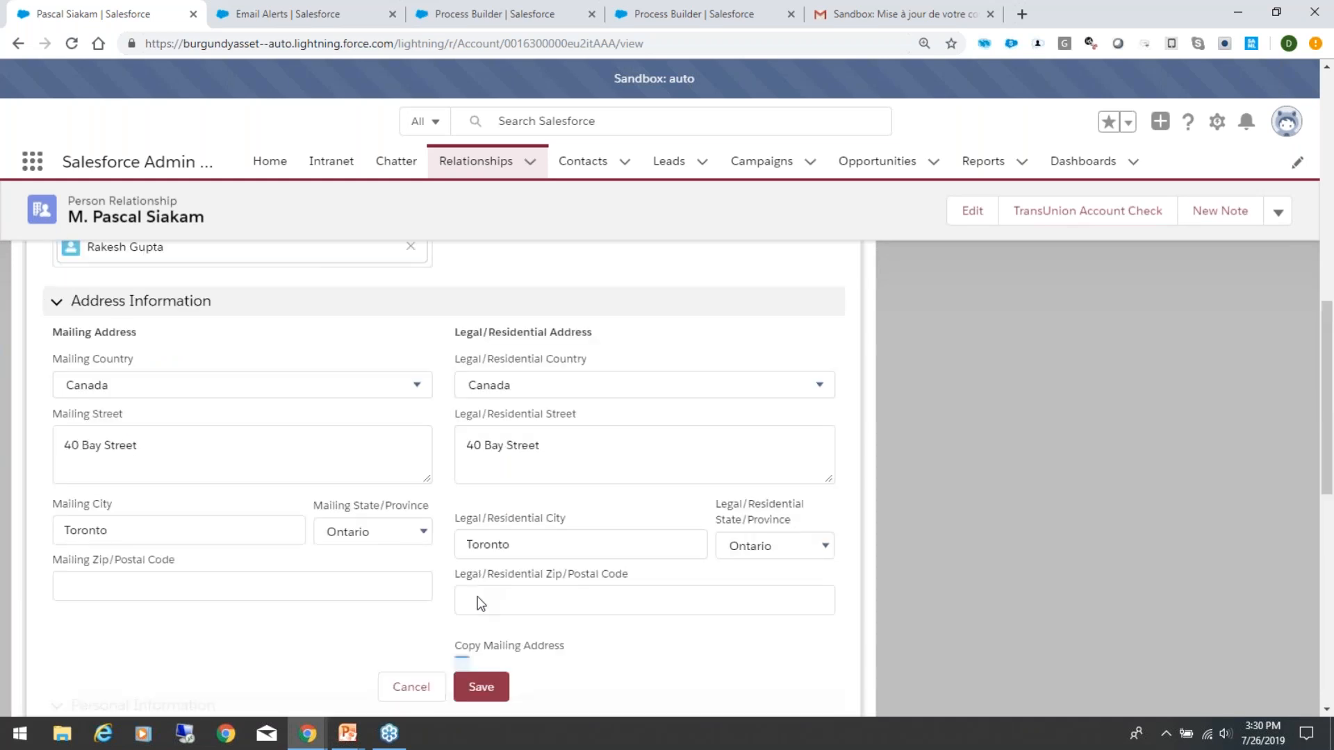
pyautogui.click(462, 567)
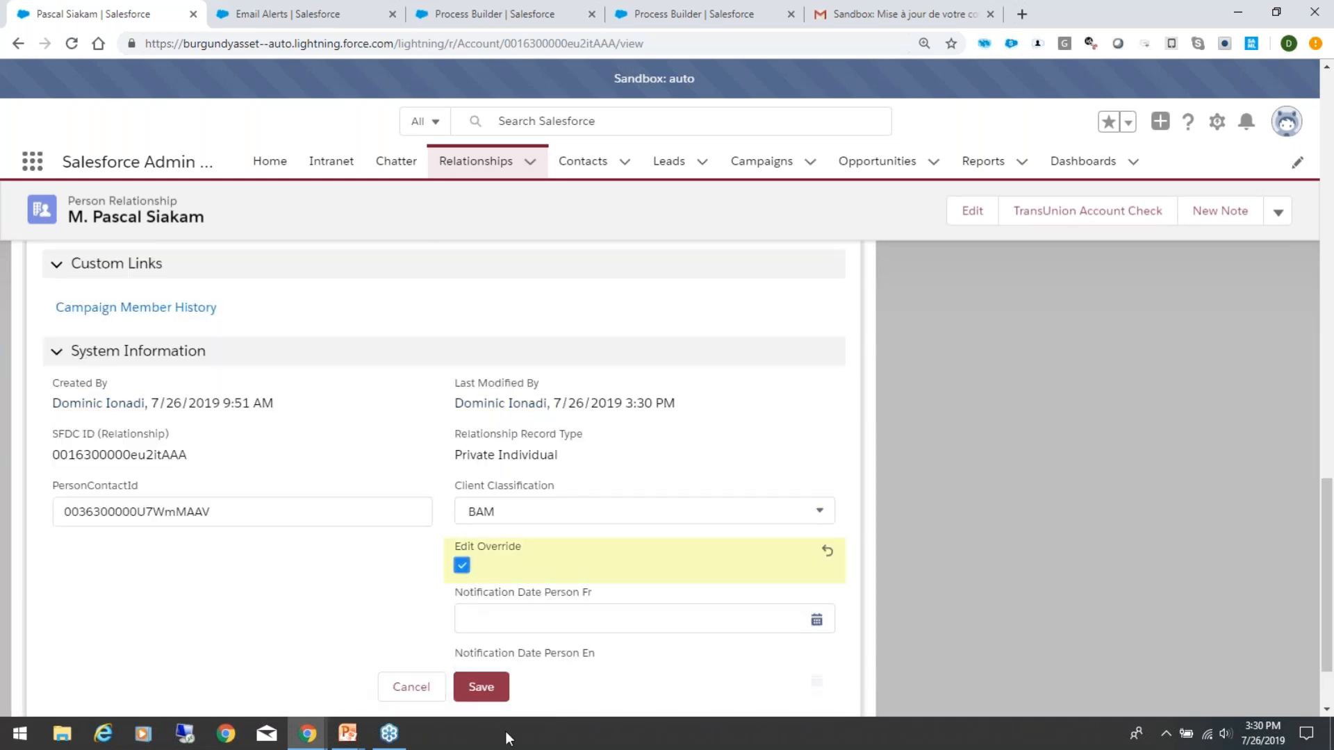
pyautogui.click(481, 686)
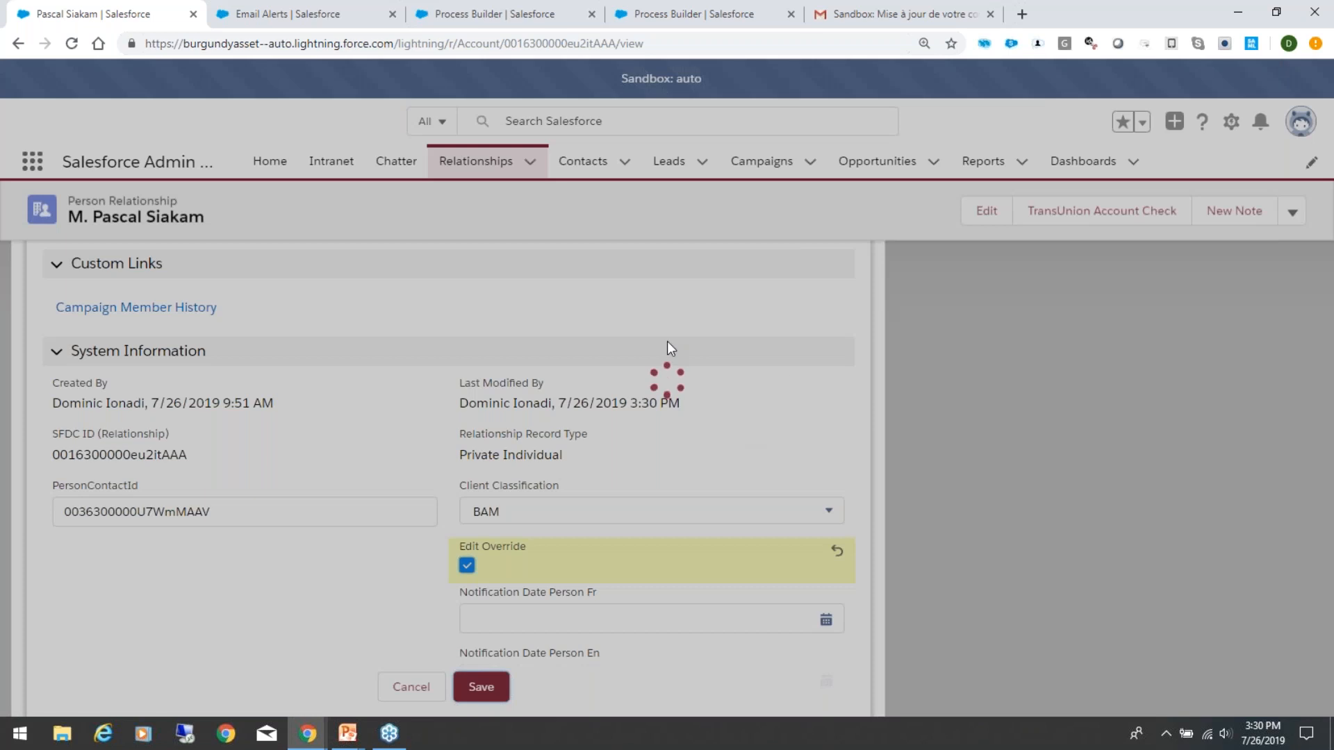
# Step: Replace the ending of the client's mobile number with new digits and save the record
pyautogui.scroll(6, 733, 590)
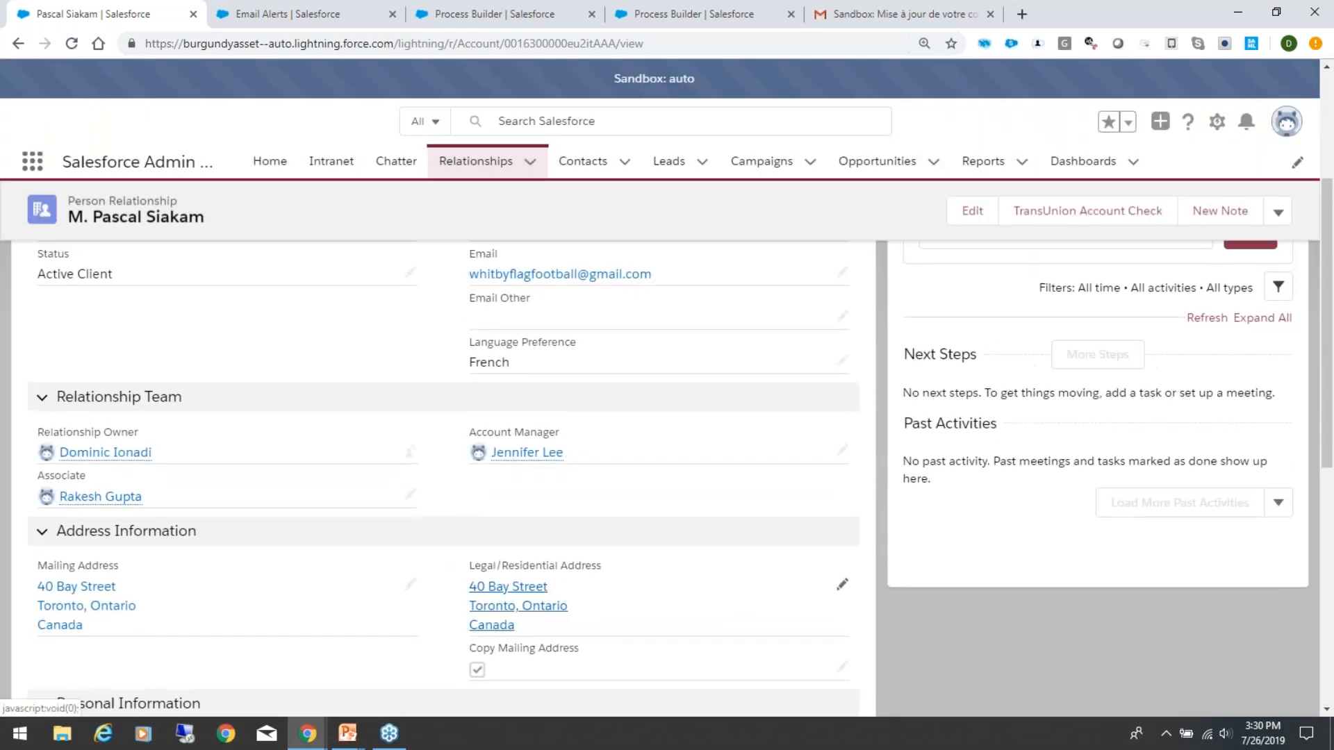
pyautogui.scroll(4, 611, 497)
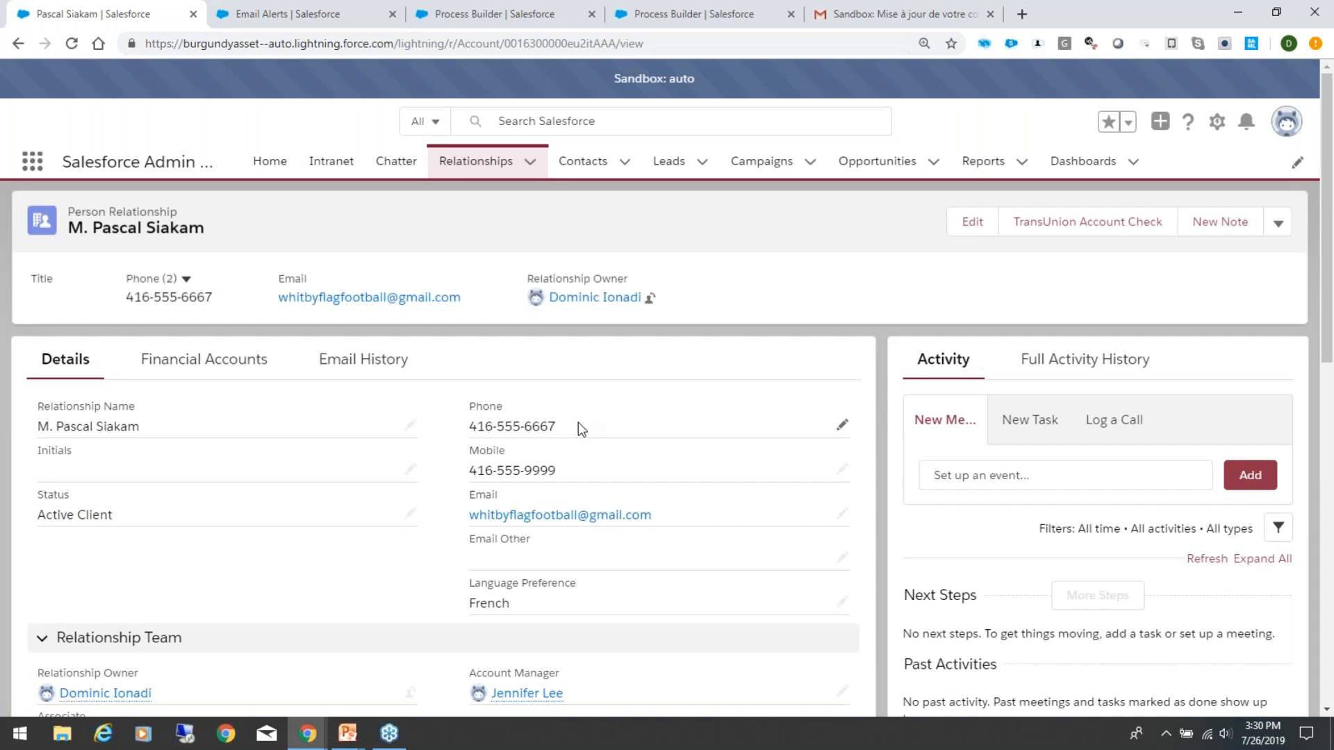
pyautogui.doubleClick(565, 471)
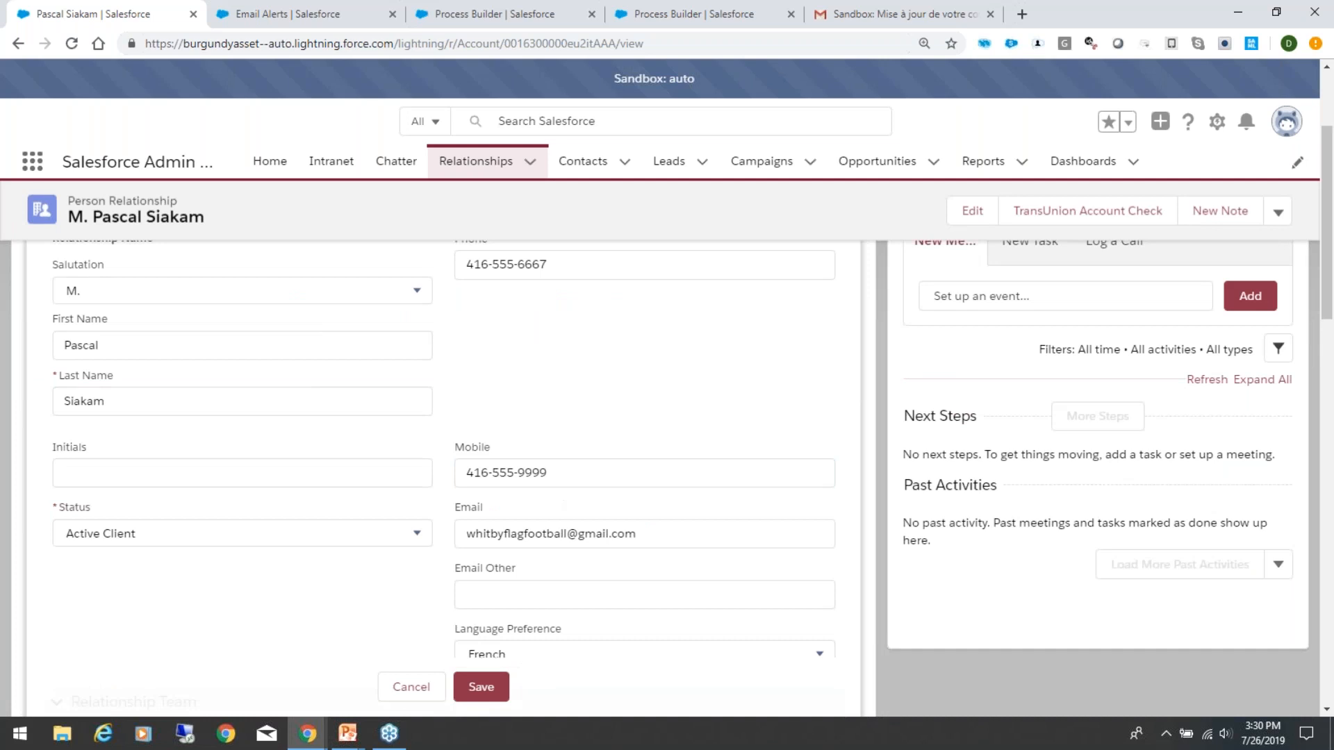
pyautogui.click(549, 469)
pyautogui.press('BackSpace')
pyautogui.press('BackSpace')
pyautogui.press('BackSpace')
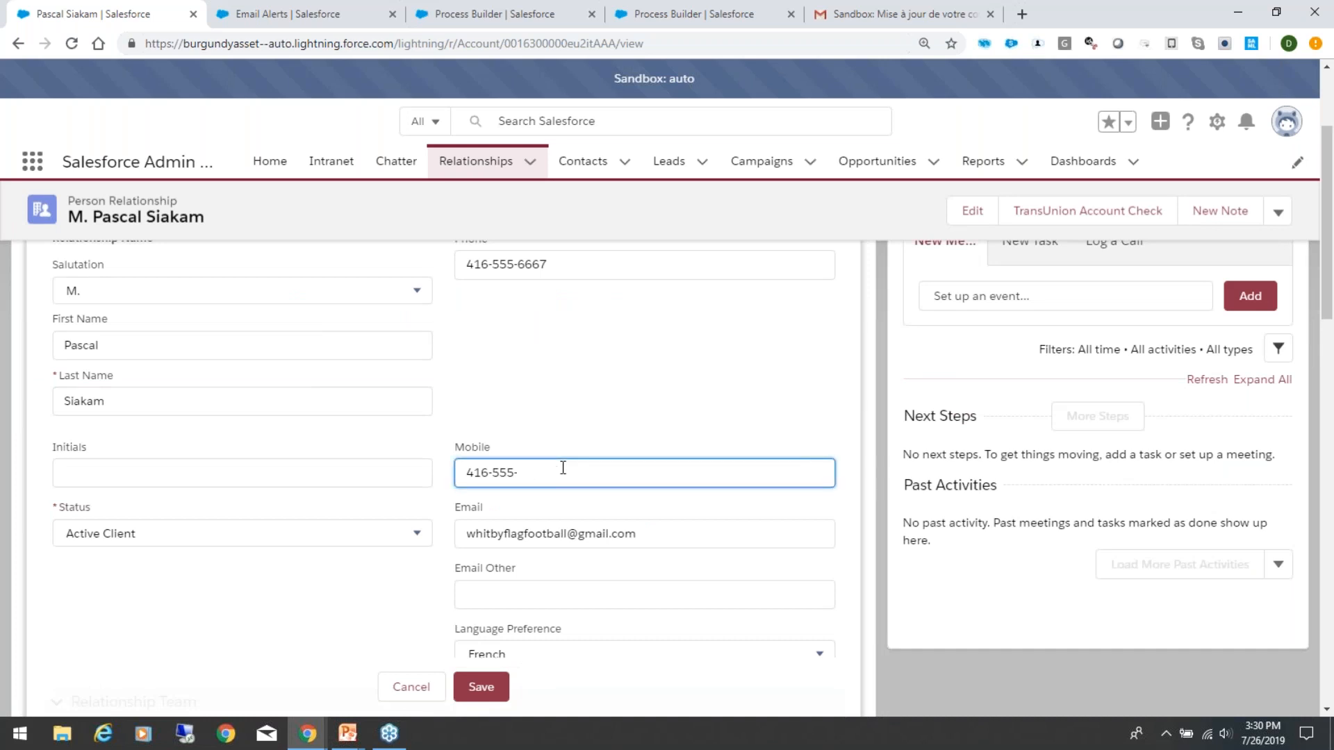
pyautogui.write('8888')
pyautogui.click(480, 689)
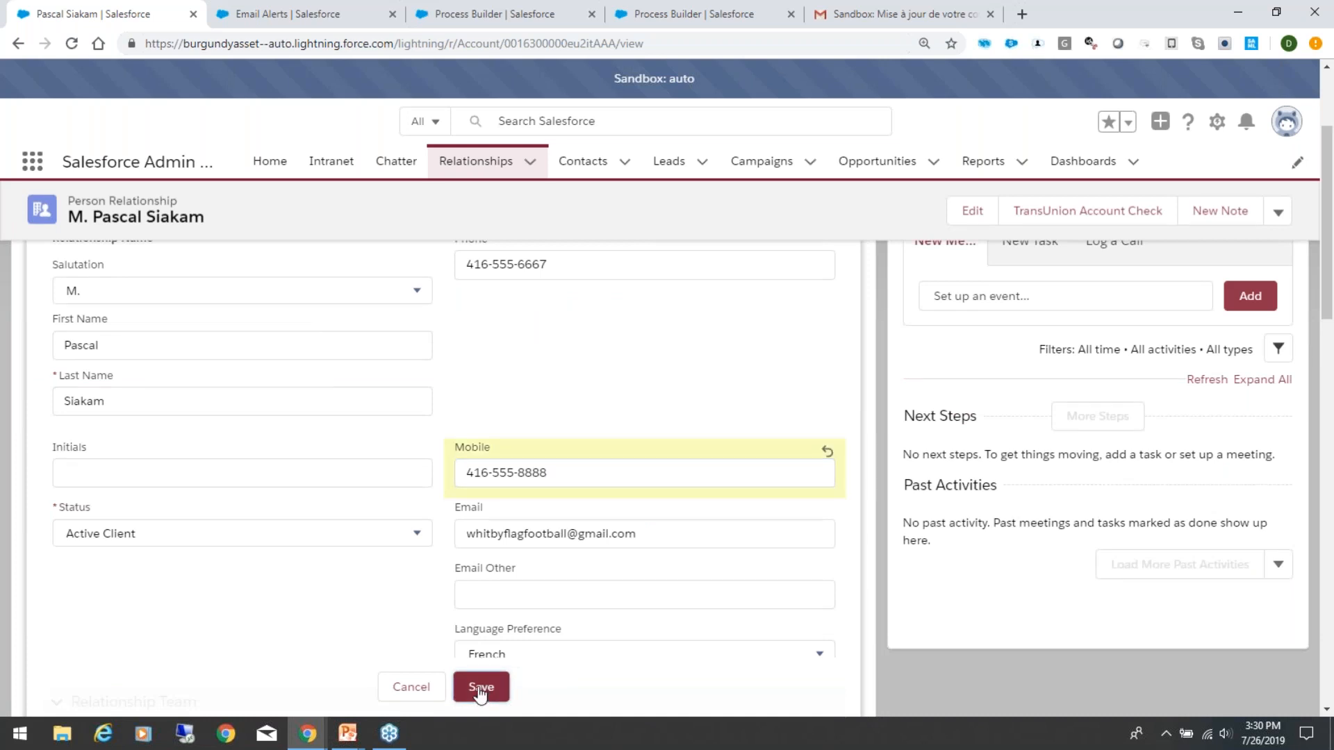
pyautogui.click(480, 690)
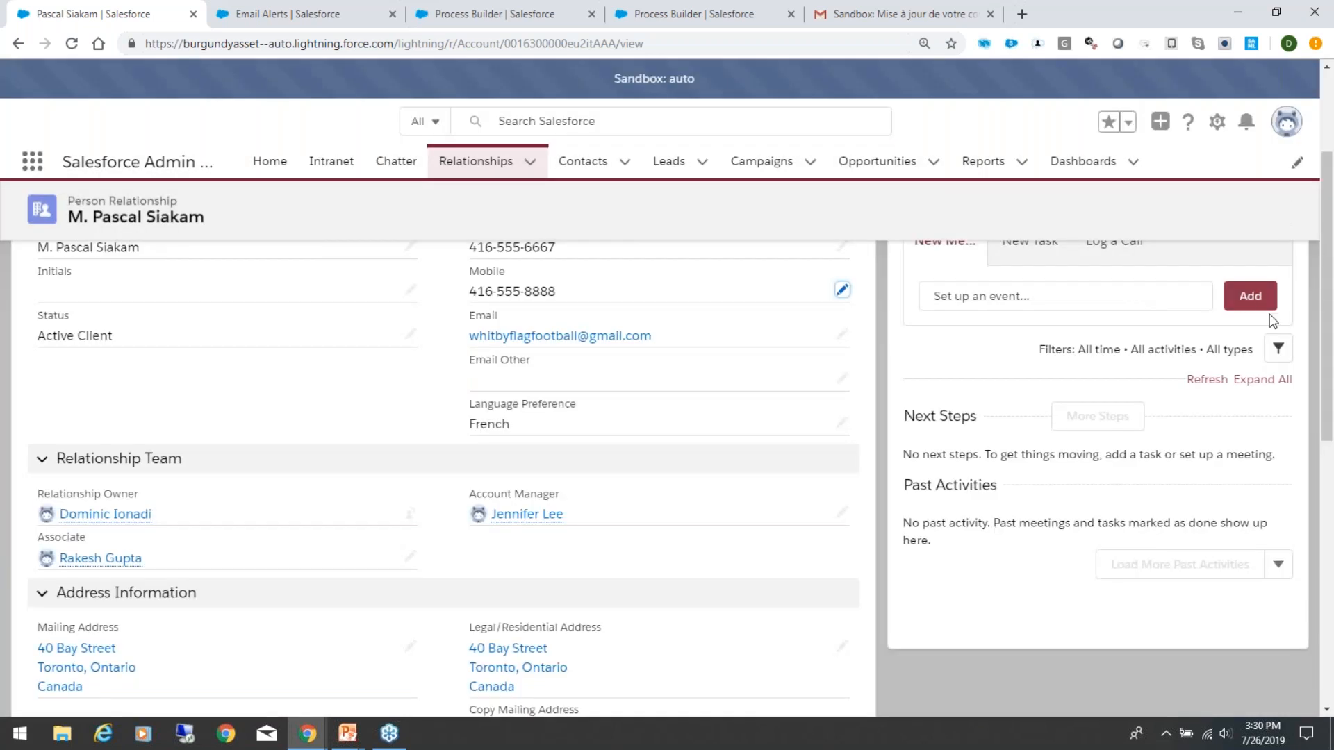
# Step: Check the notification dates in System Information, then turn off Edit Override and save the record
pyautogui.moveTo(1329, 310); pyautogui.dragTo(1332, 587)
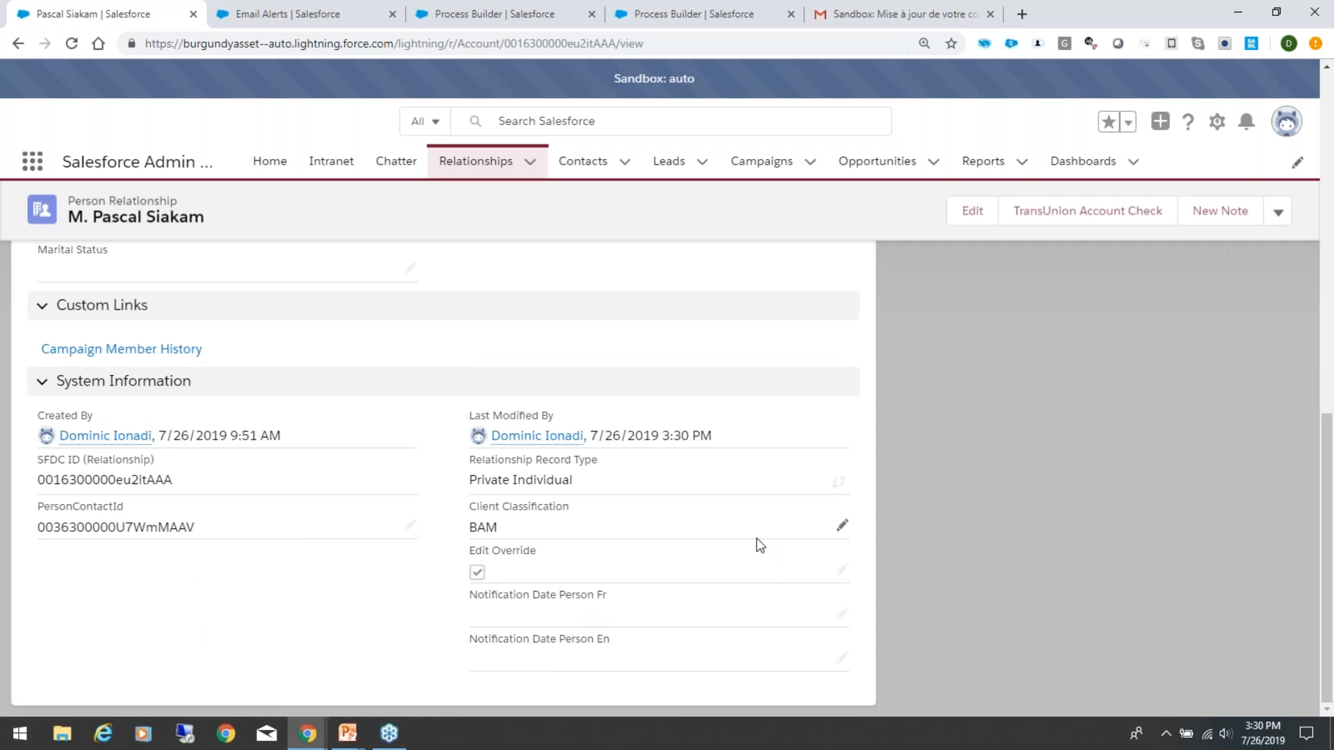
pyautogui.scroll(1, 747, 545)
pyautogui.doubleClick(482, 598)
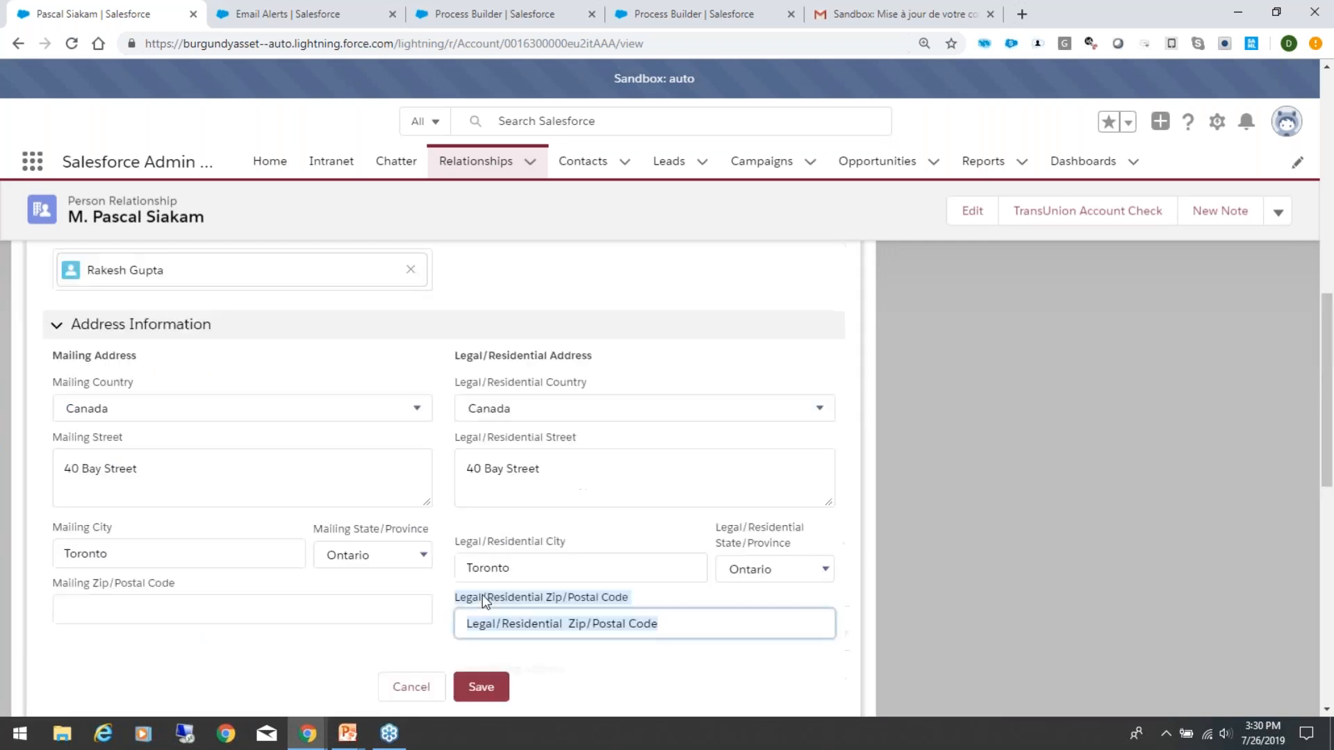
pyautogui.click(462, 588)
pyautogui.click(461, 588)
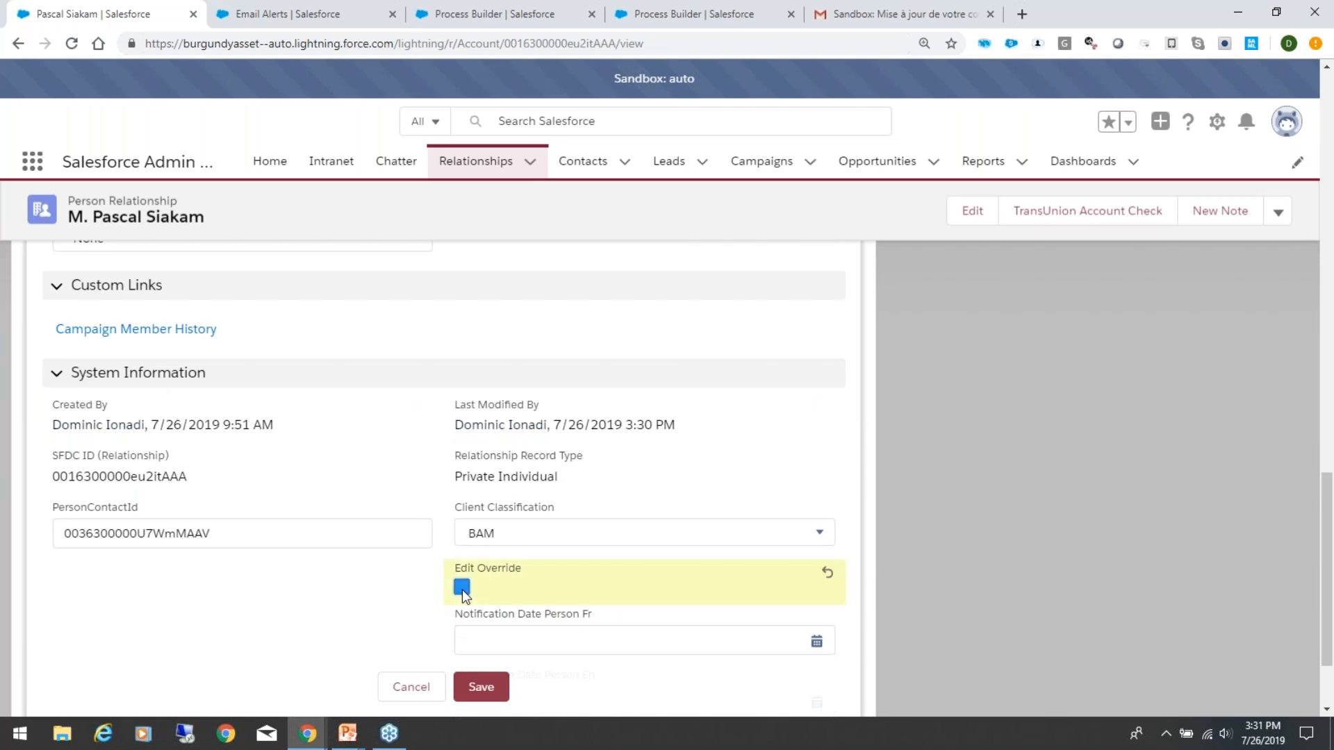
pyautogui.click(495, 695)
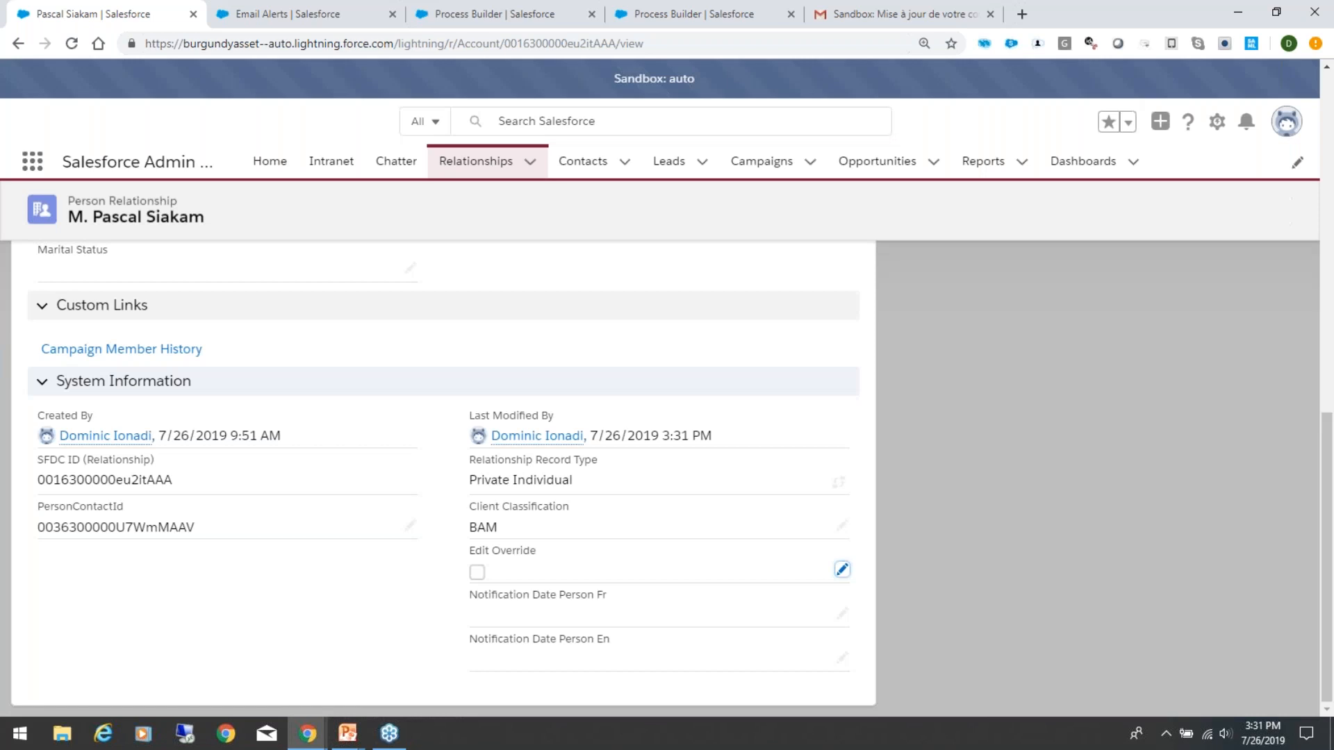
# Step: Change the last digits of the client's main phone number and save the record
pyautogui.scroll(10, 590, 434)
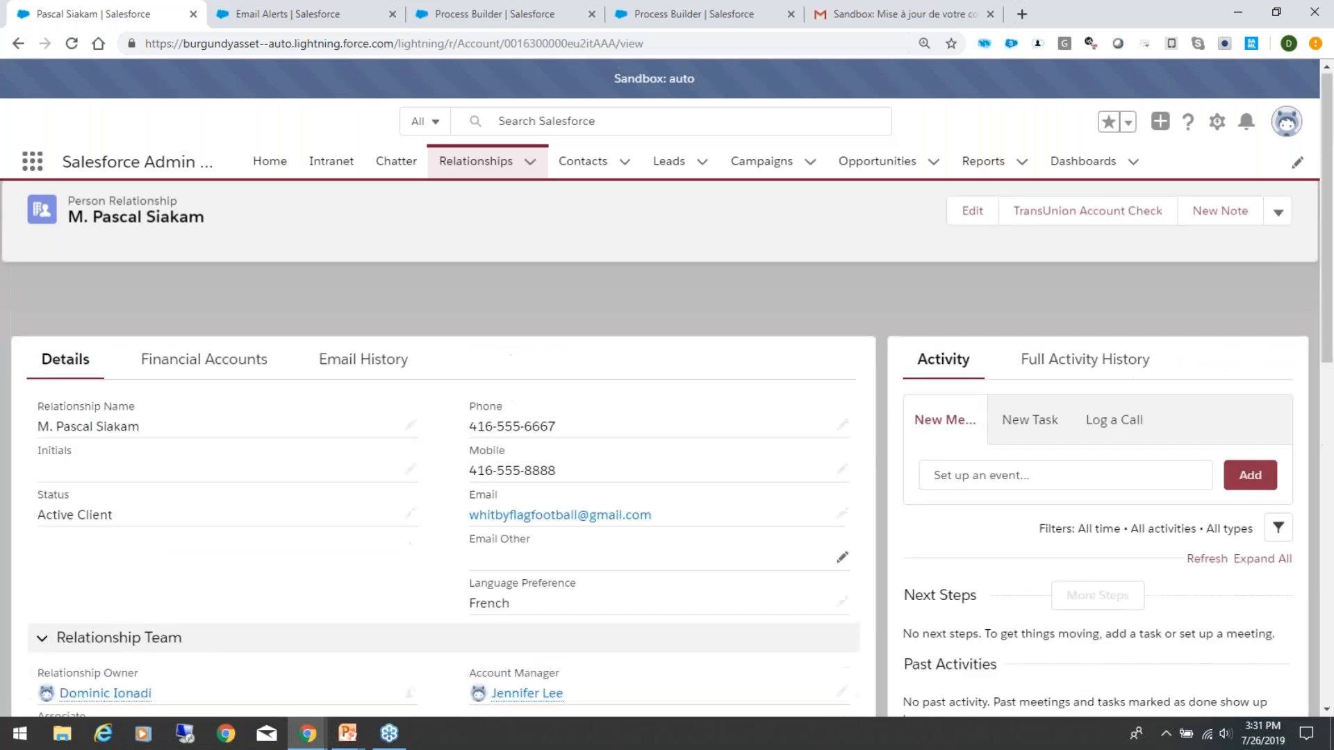
pyautogui.doubleClick(578, 426)
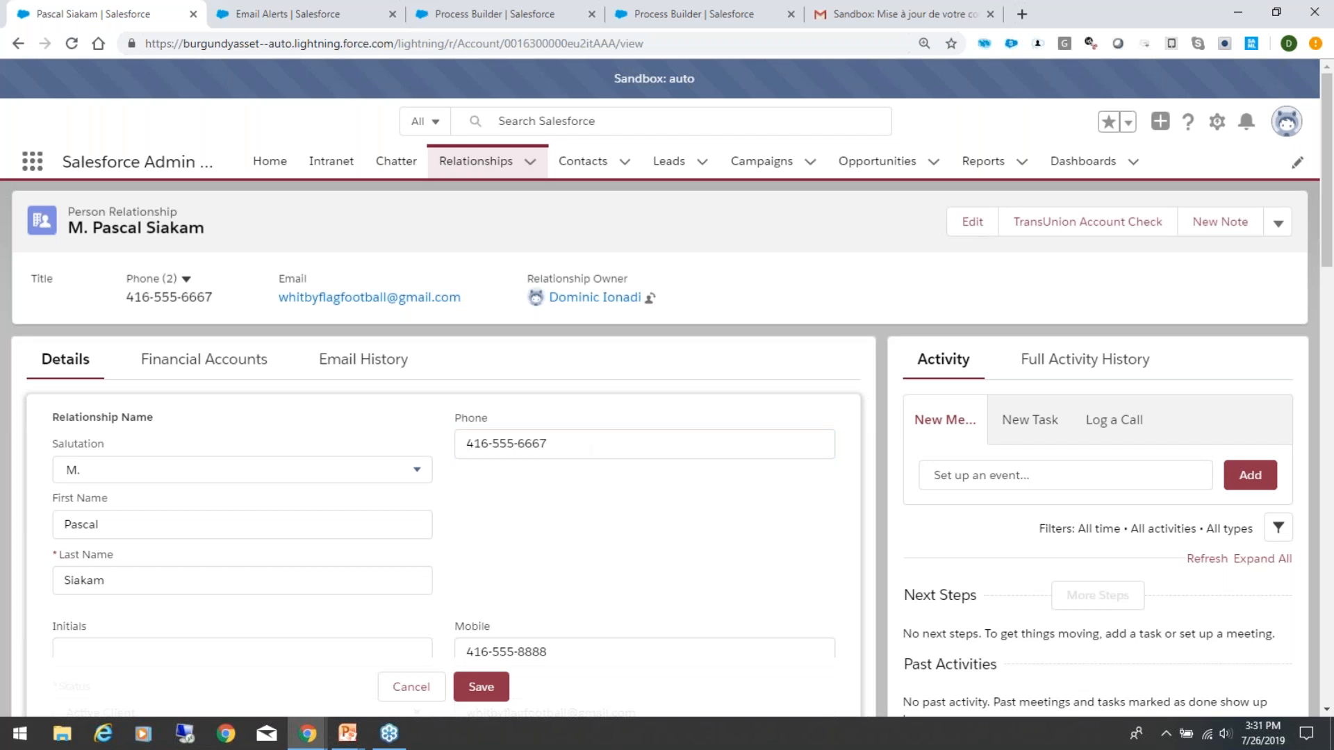
pyautogui.click(549, 447)
pyautogui.press('BackSpace')
pyautogui.press('BackSpace')
pyautogui.press('BackSpace')
pyautogui.write('876')
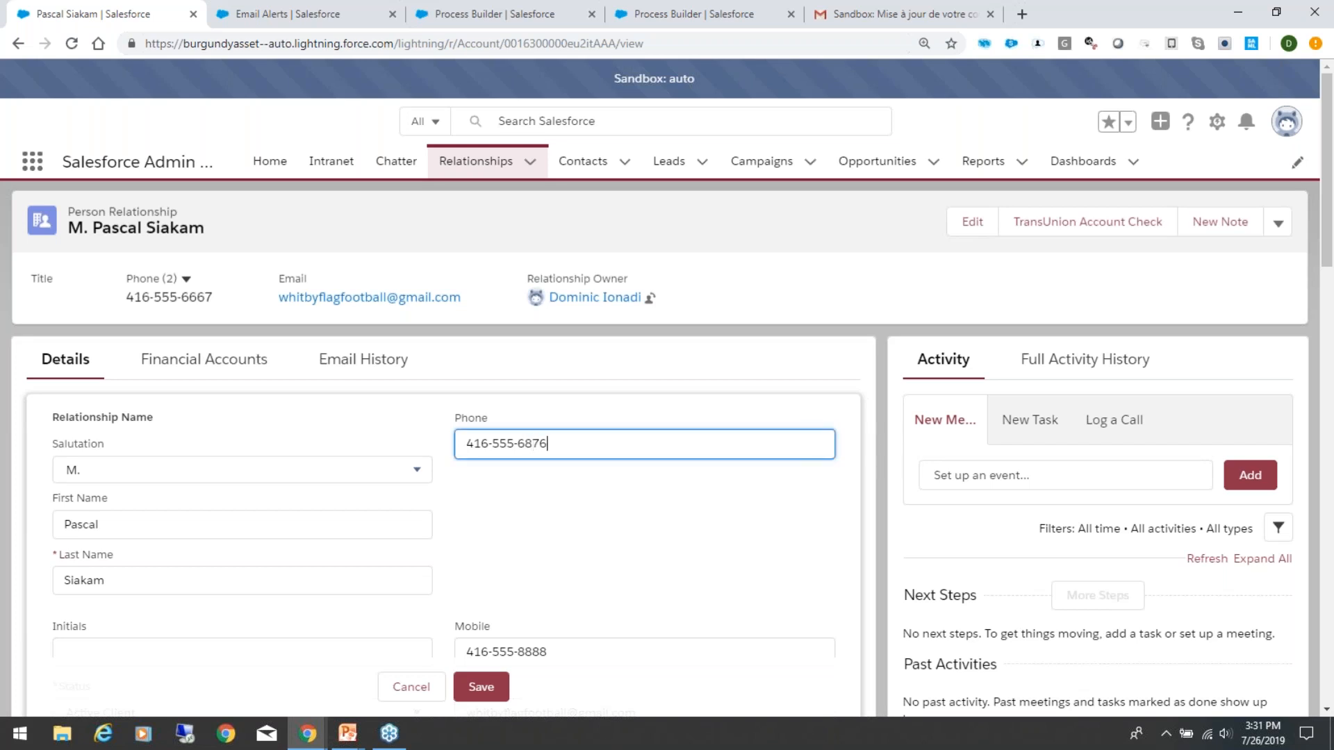
pyautogui.click(474, 695)
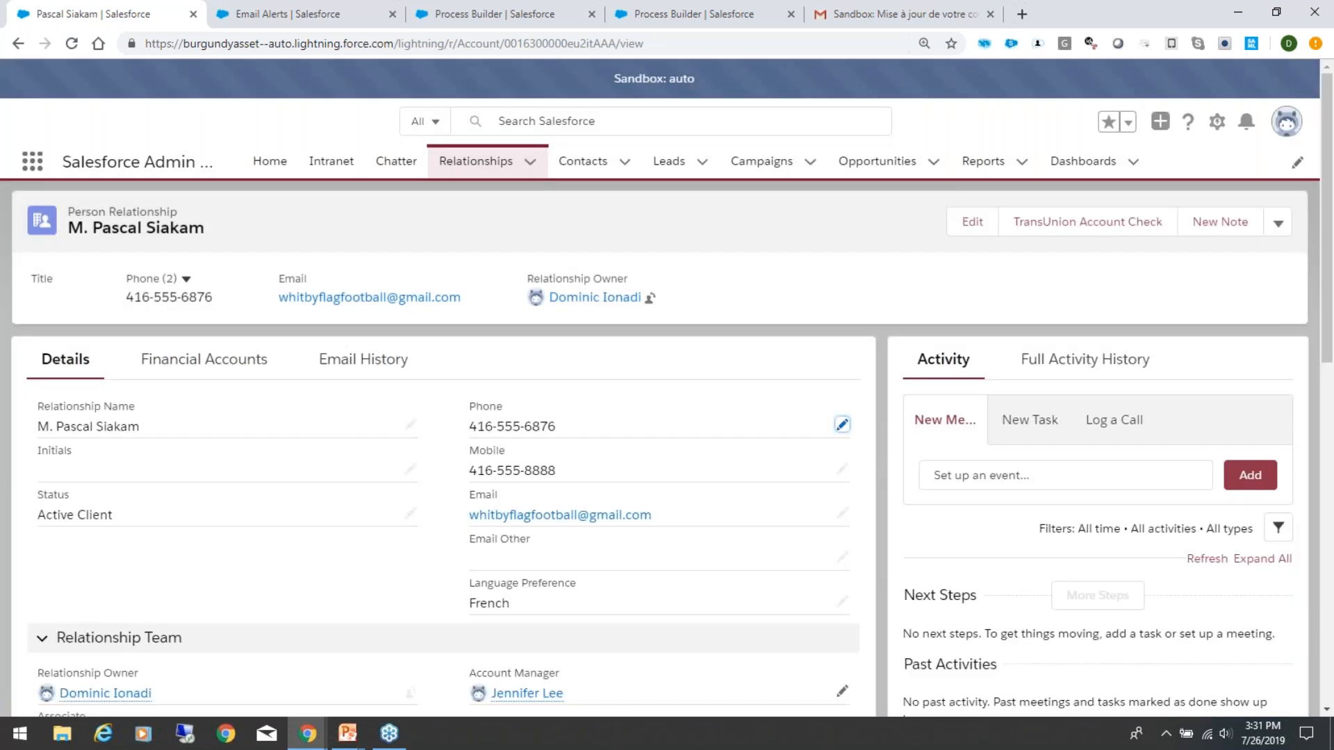
# Step: Check the Notification Date Person Fr field in the client's System Information section
pyautogui.scroll(-8, 801, 512)
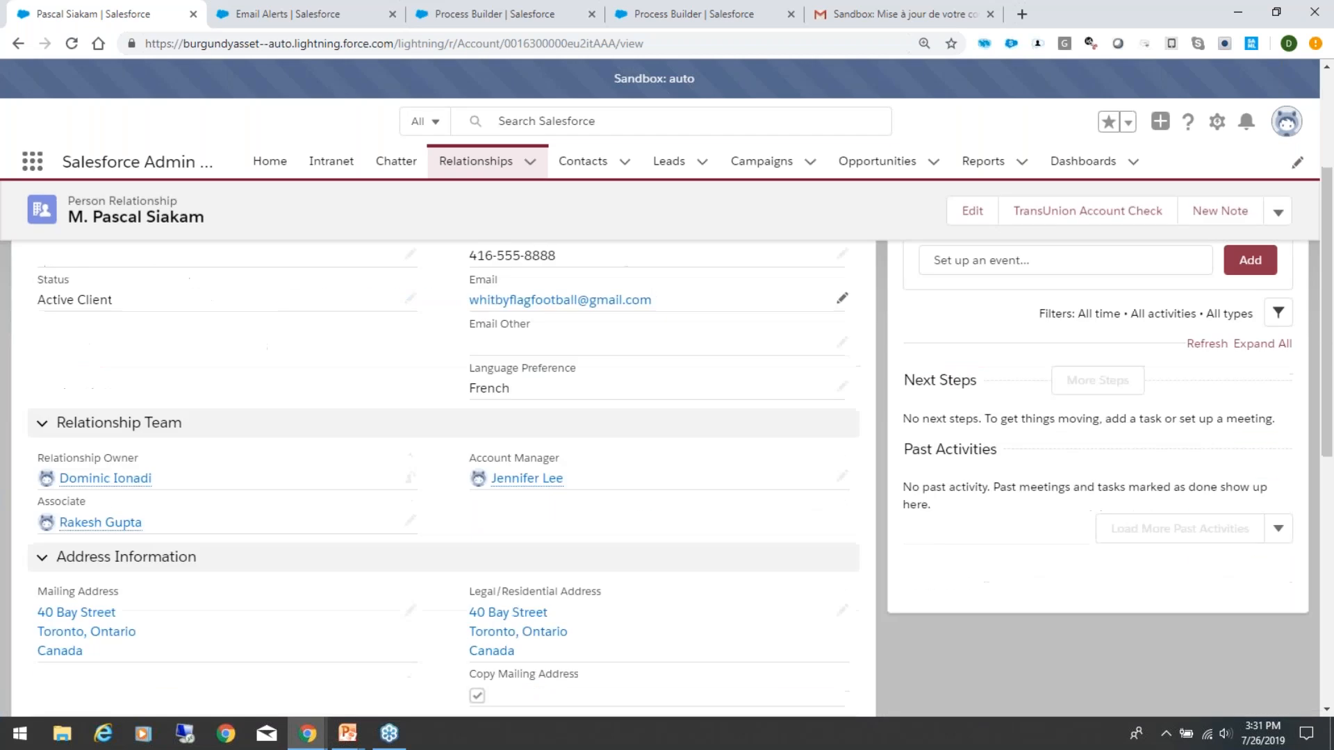
pyautogui.scroll(-4, 520, 598)
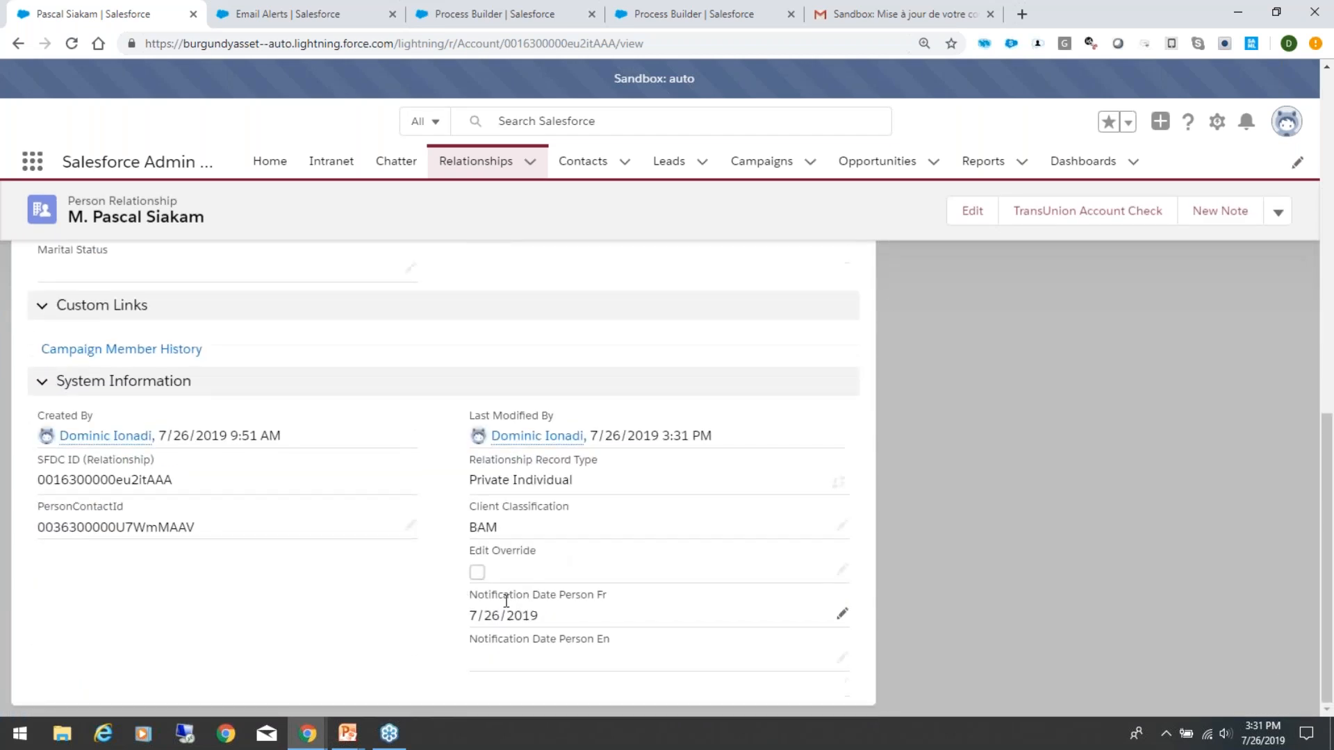
pyautogui.scroll(12, 629, 403)
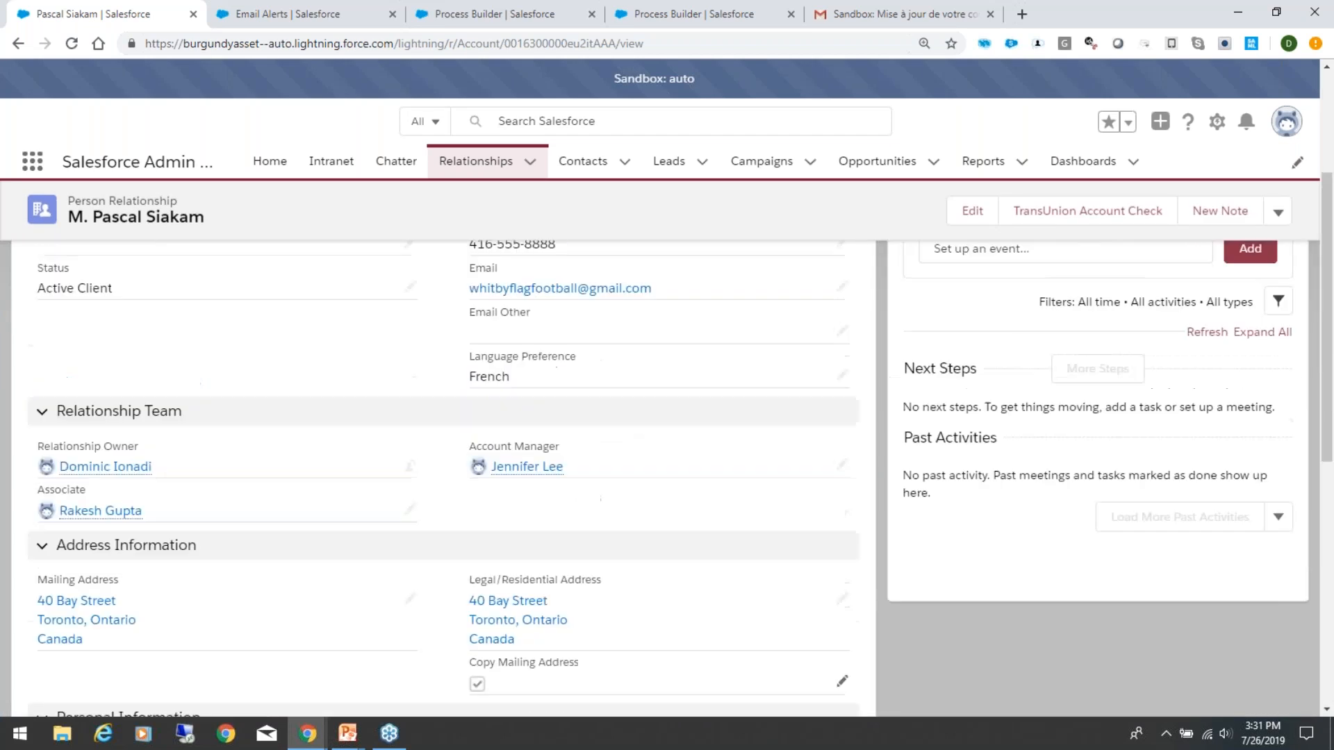
# Step: Switch to the Gmail inbox and read the new "Sandbox: Mise à jour de votre dossier" notification
pyautogui.click(839, 15)
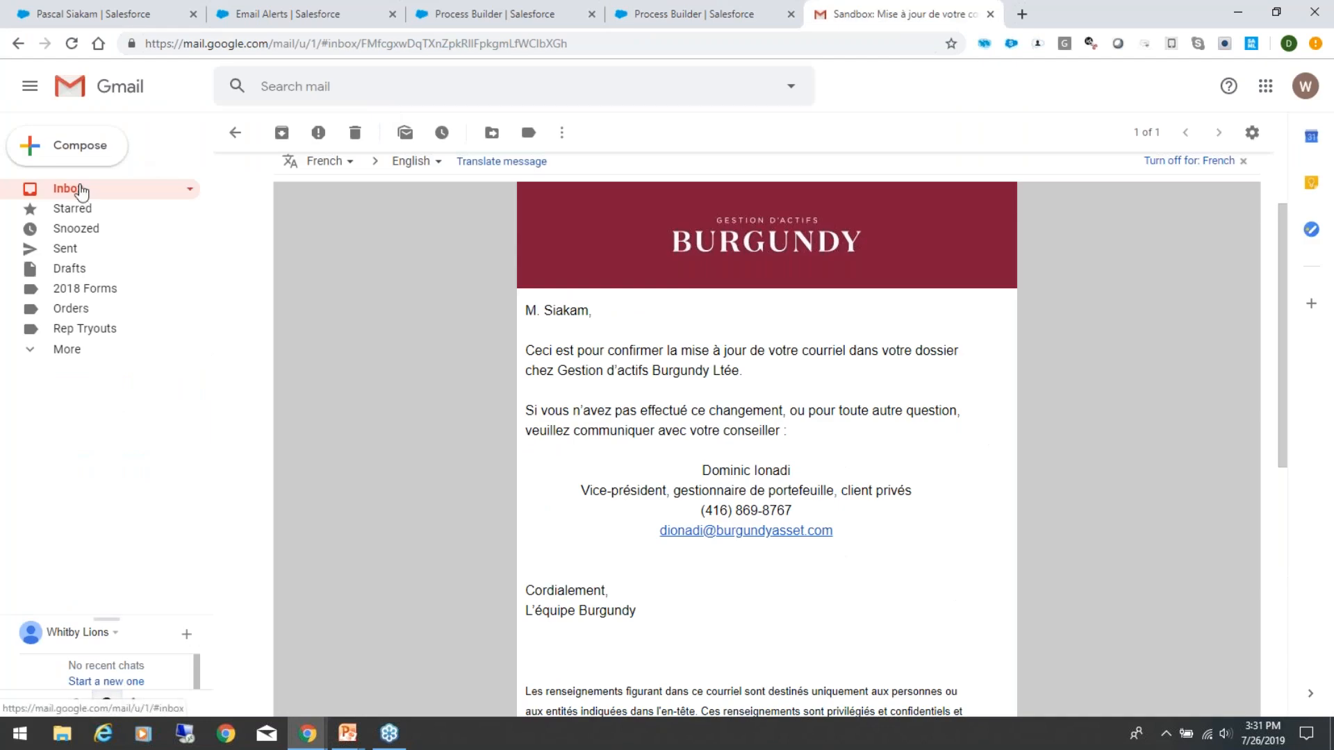
pyautogui.click(80, 188)
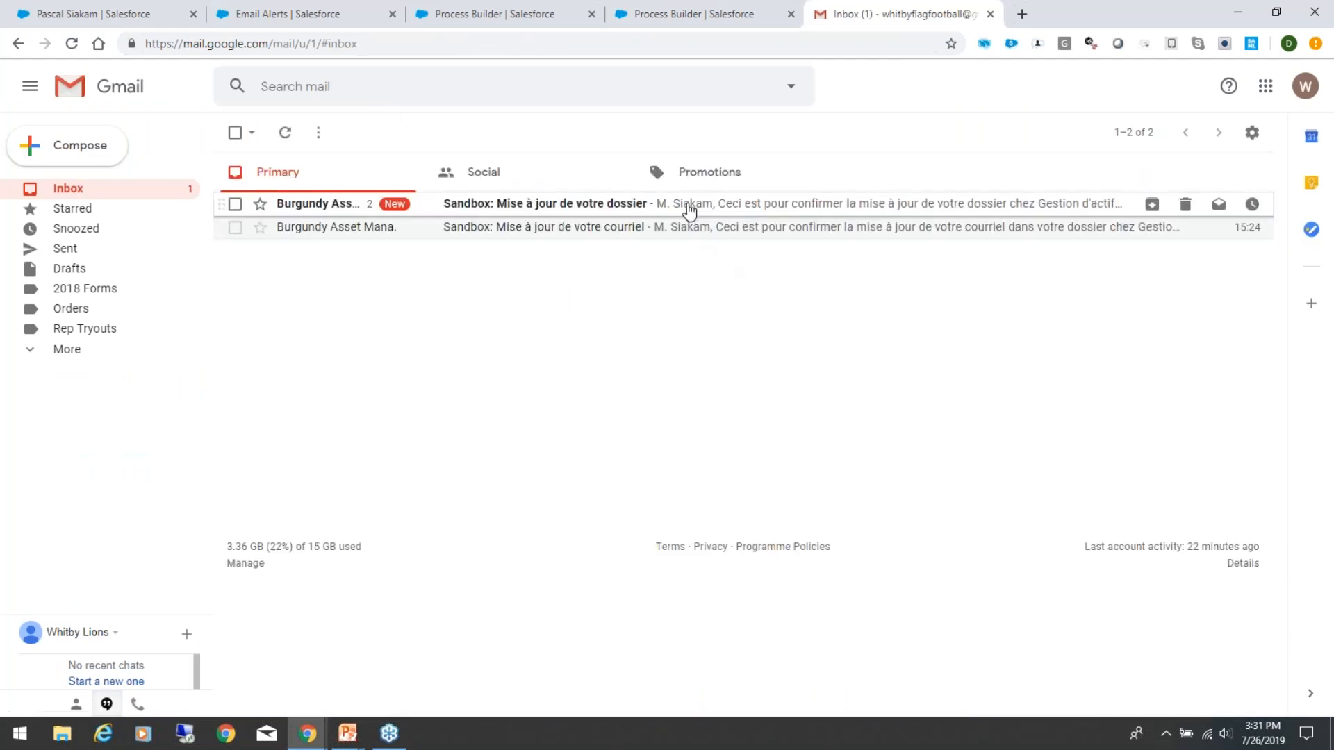
pyautogui.click(689, 210)
pyautogui.scroll(-2, 671, 563)
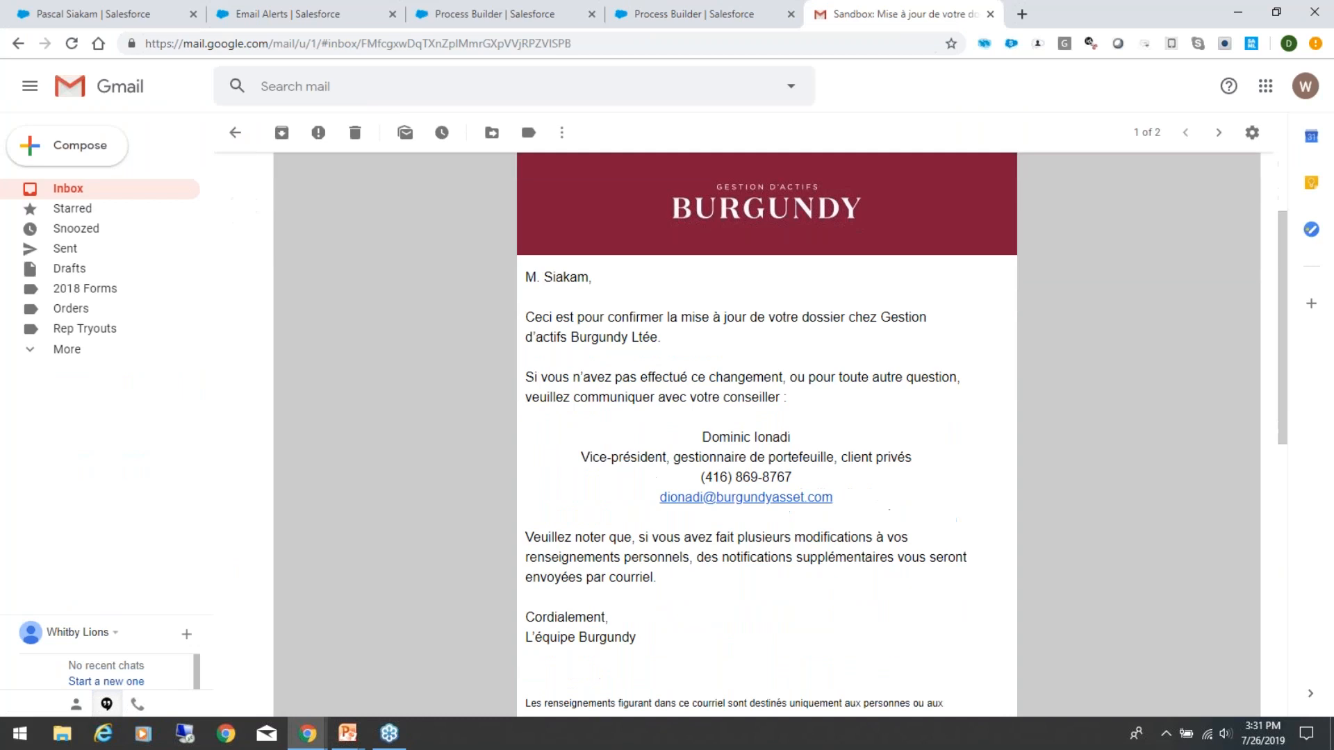
pyautogui.scroll(3, 753, 431)
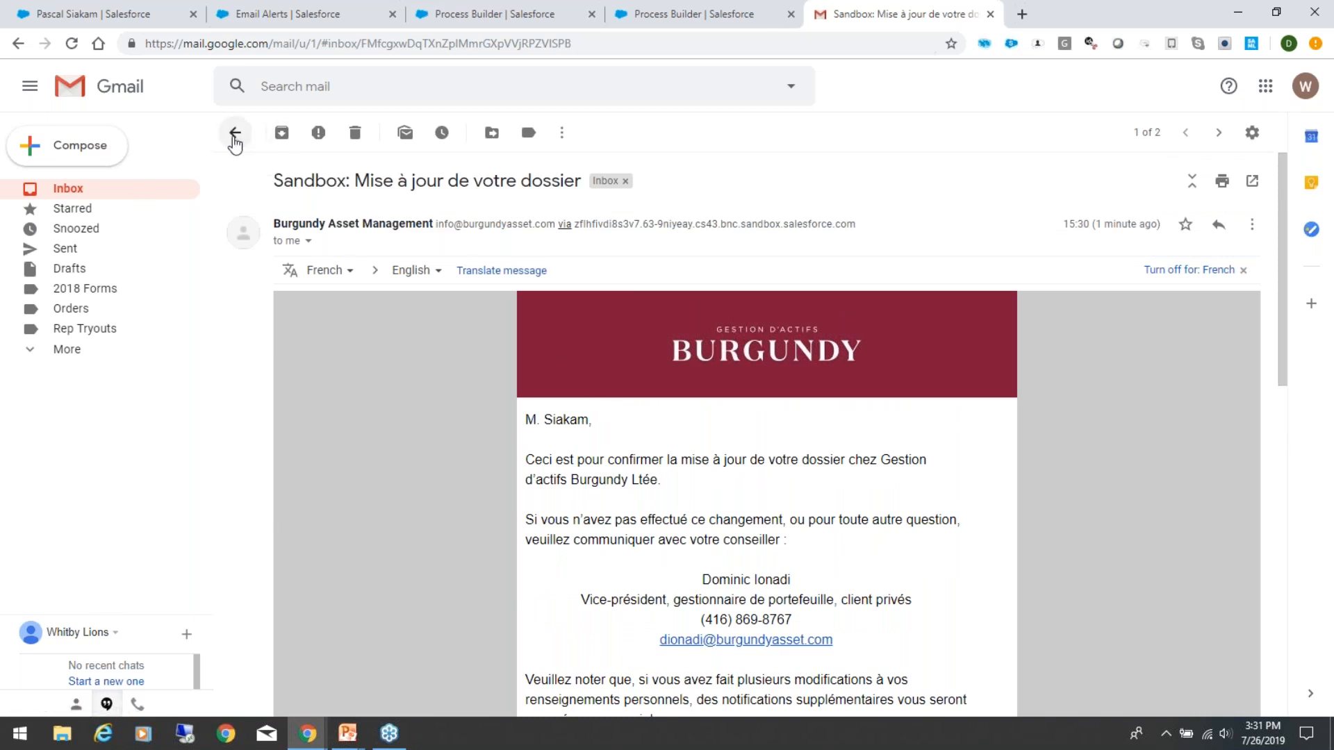
# Step: Review the client's record, the French email alert, and the Email History Generation and Email Change - External Notification processes again
pyautogui.click(114, 9)
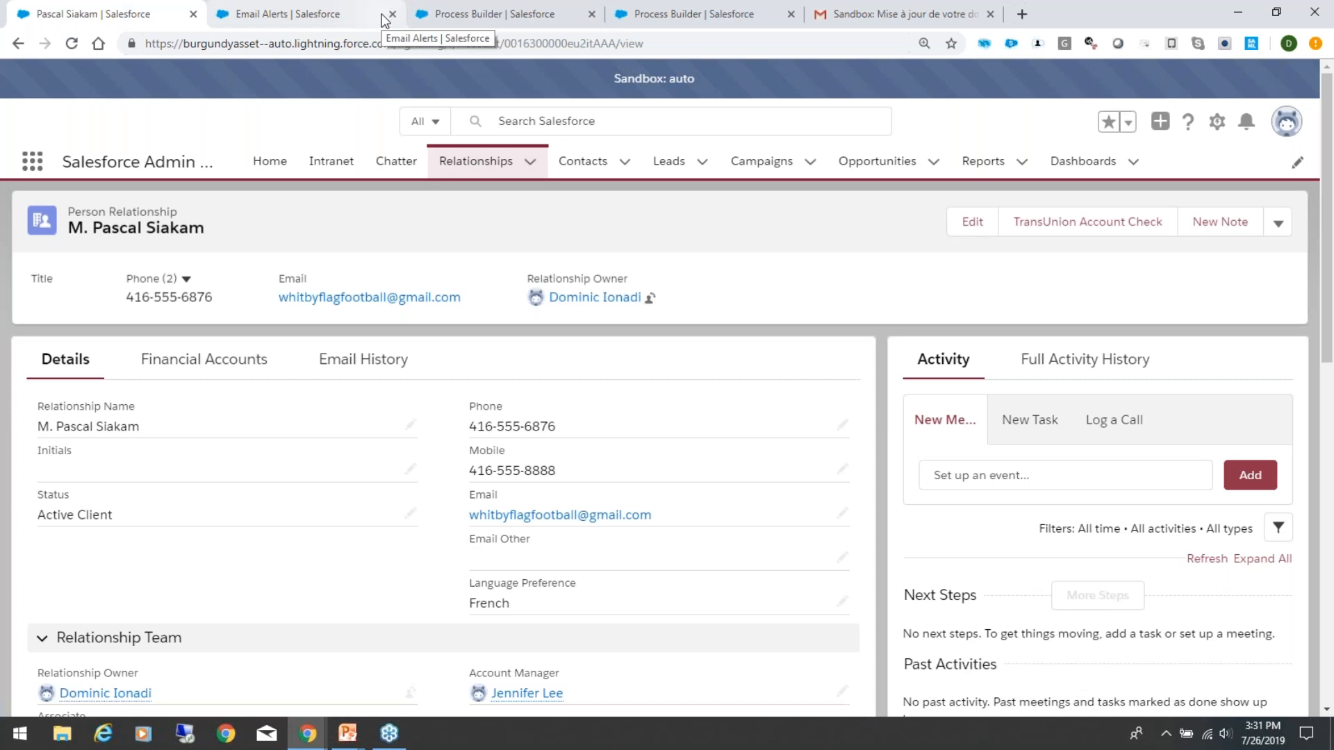
pyautogui.click(344, 9)
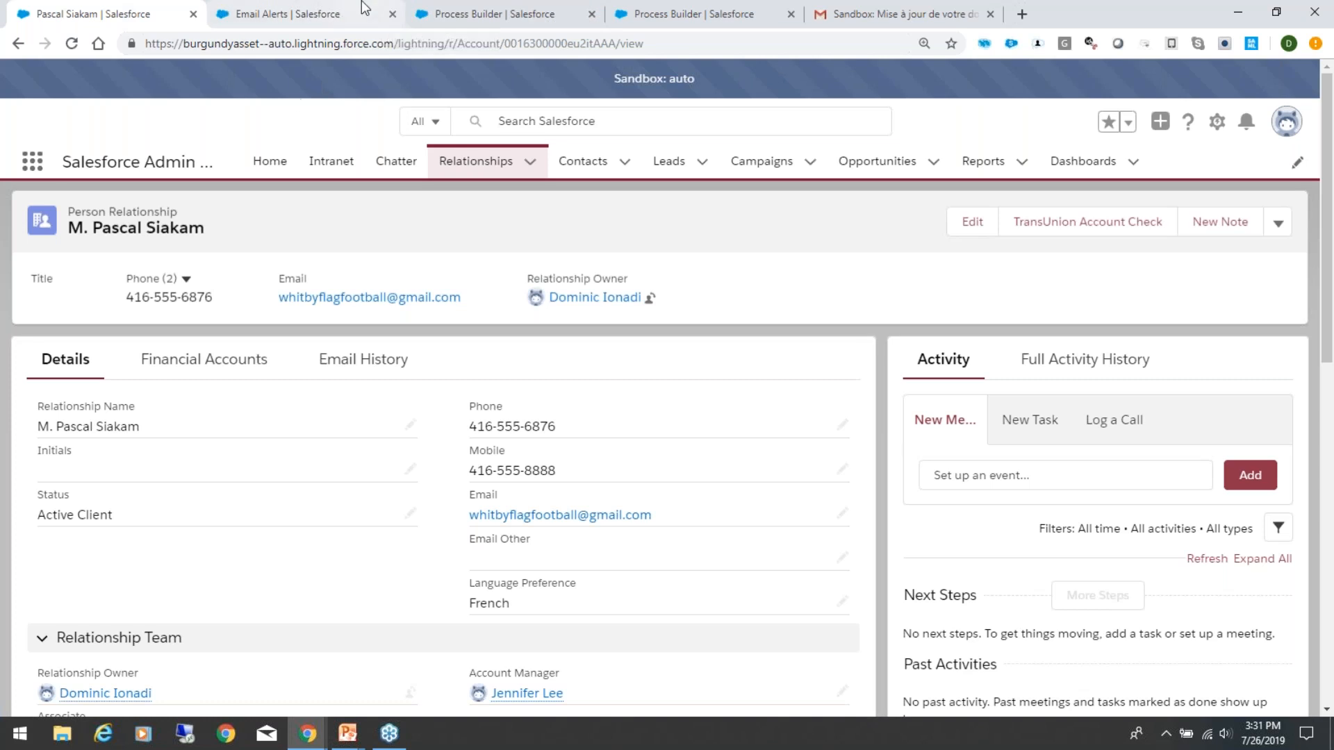
pyautogui.click(489, 10)
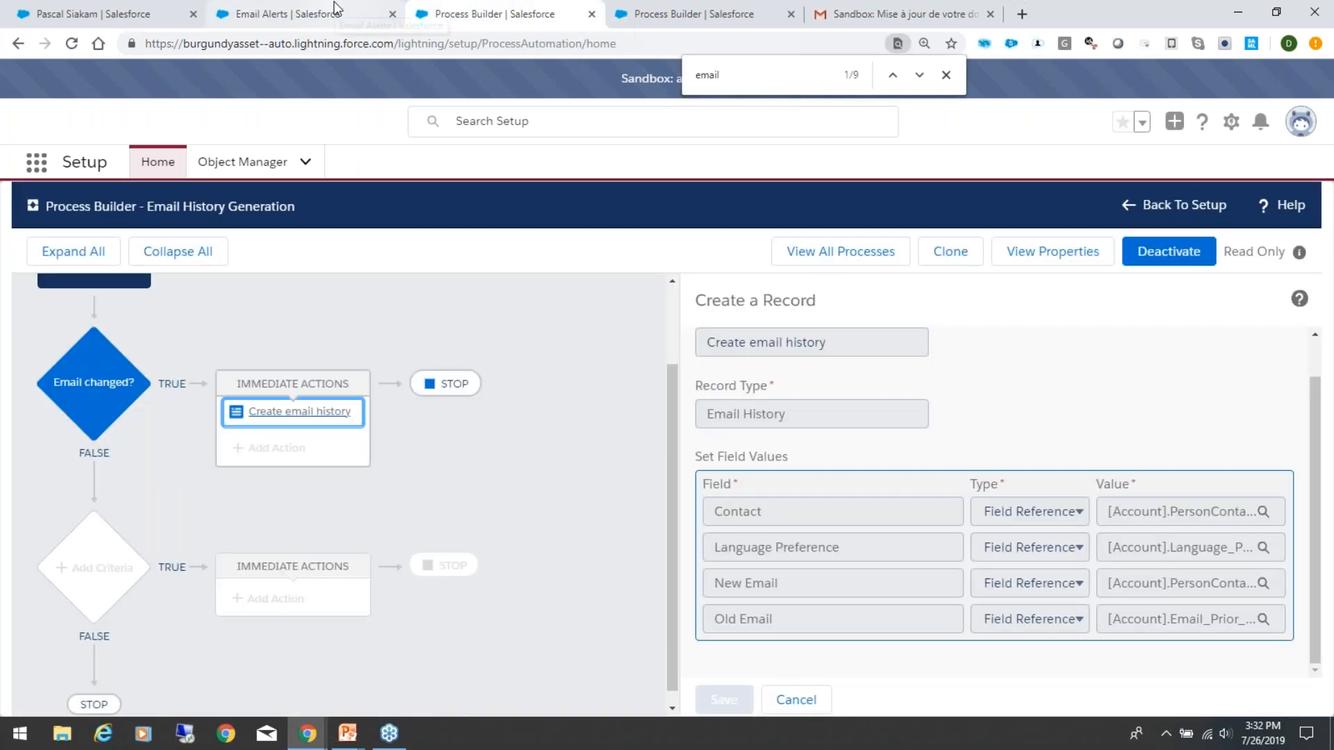
pyautogui.moveTo(674, 417); pyautogui.dragTo(653, 278)
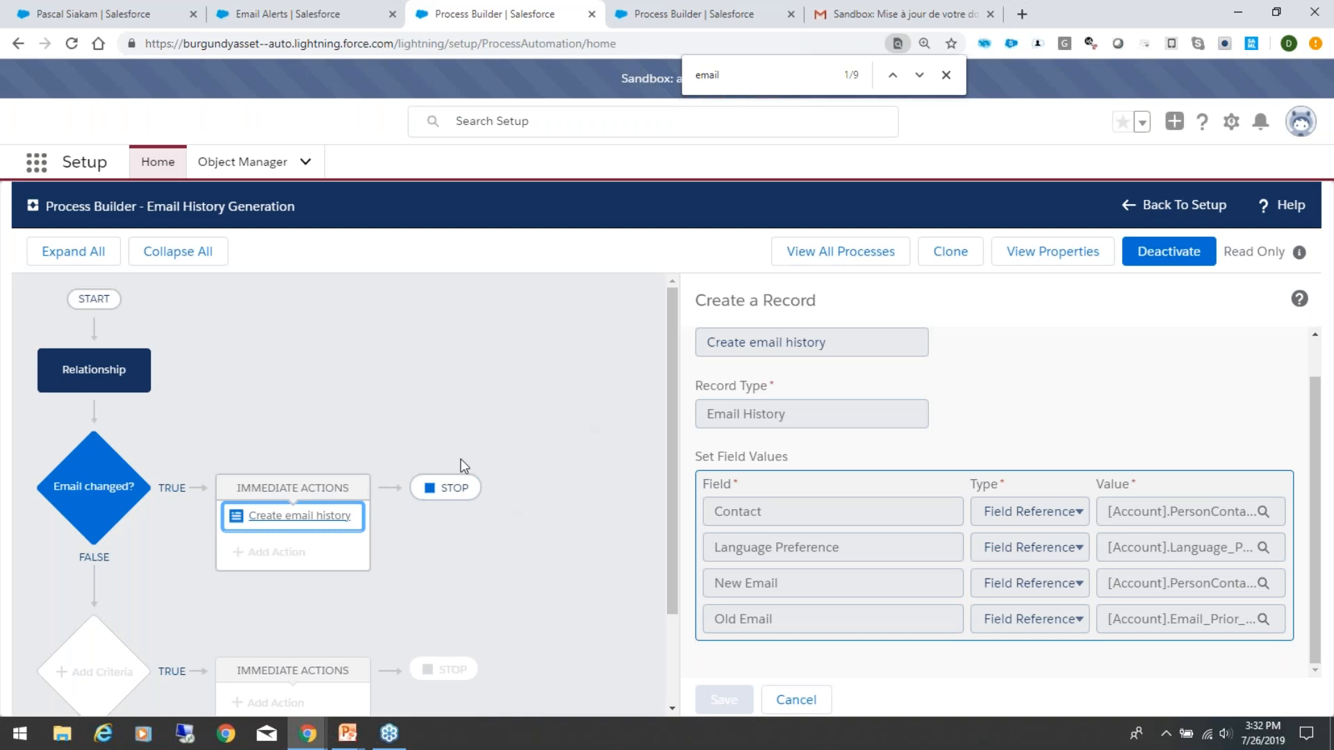
pyautogui.click(719, 11)
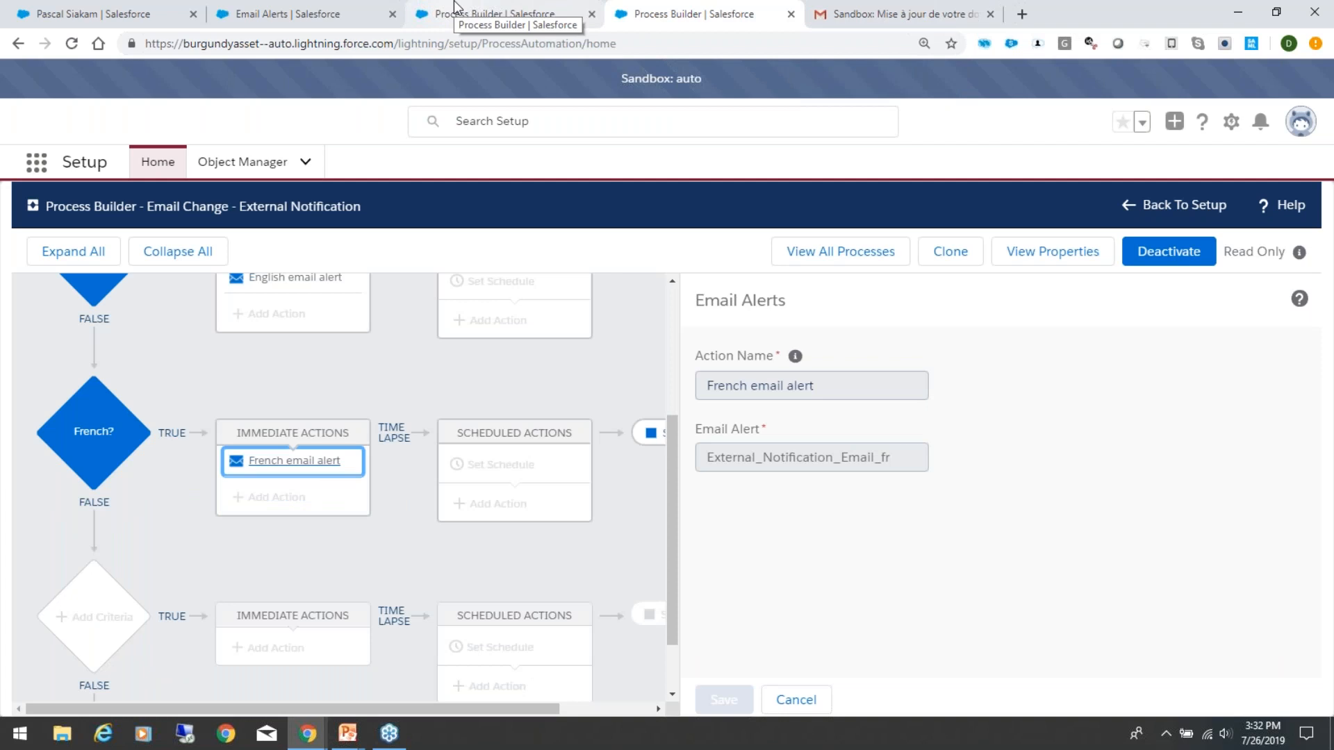
pyautogui.scroll(3, 444, 299)
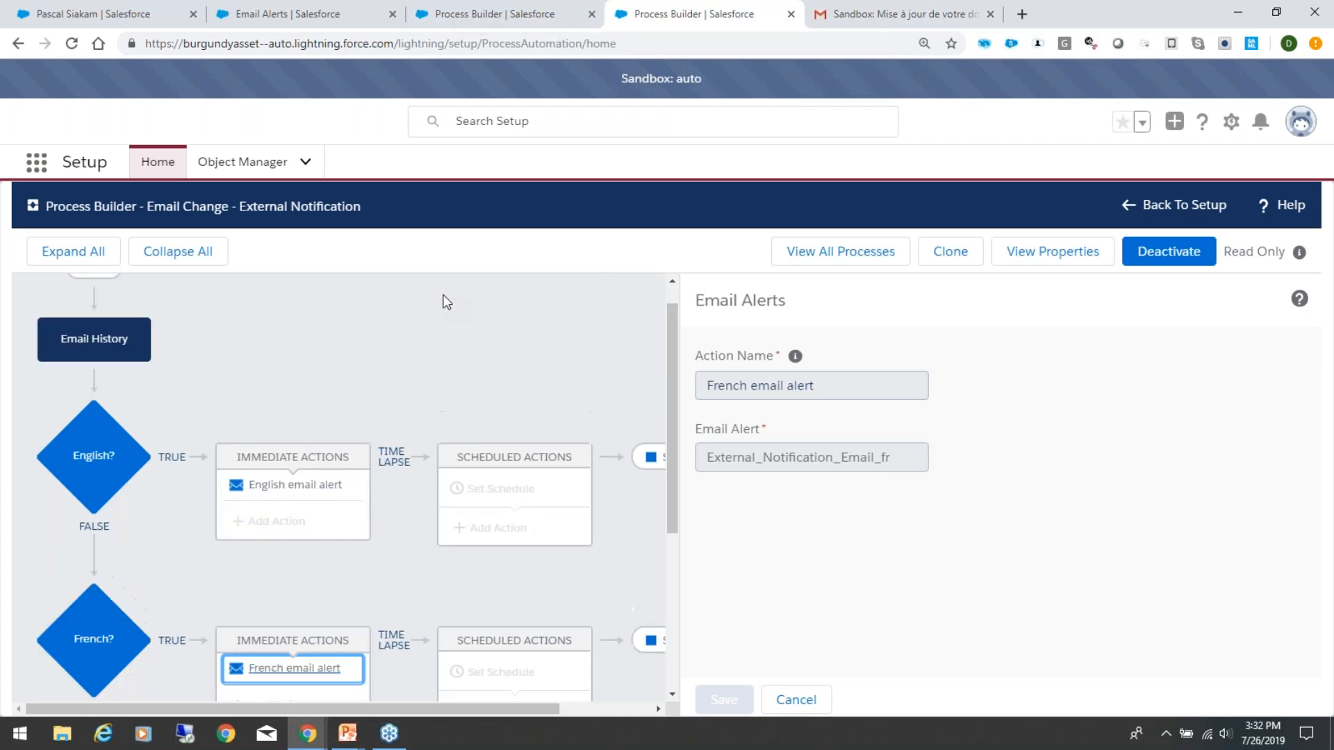
pyautogui.click(458, 14)
pyautogui.click(261, 10)
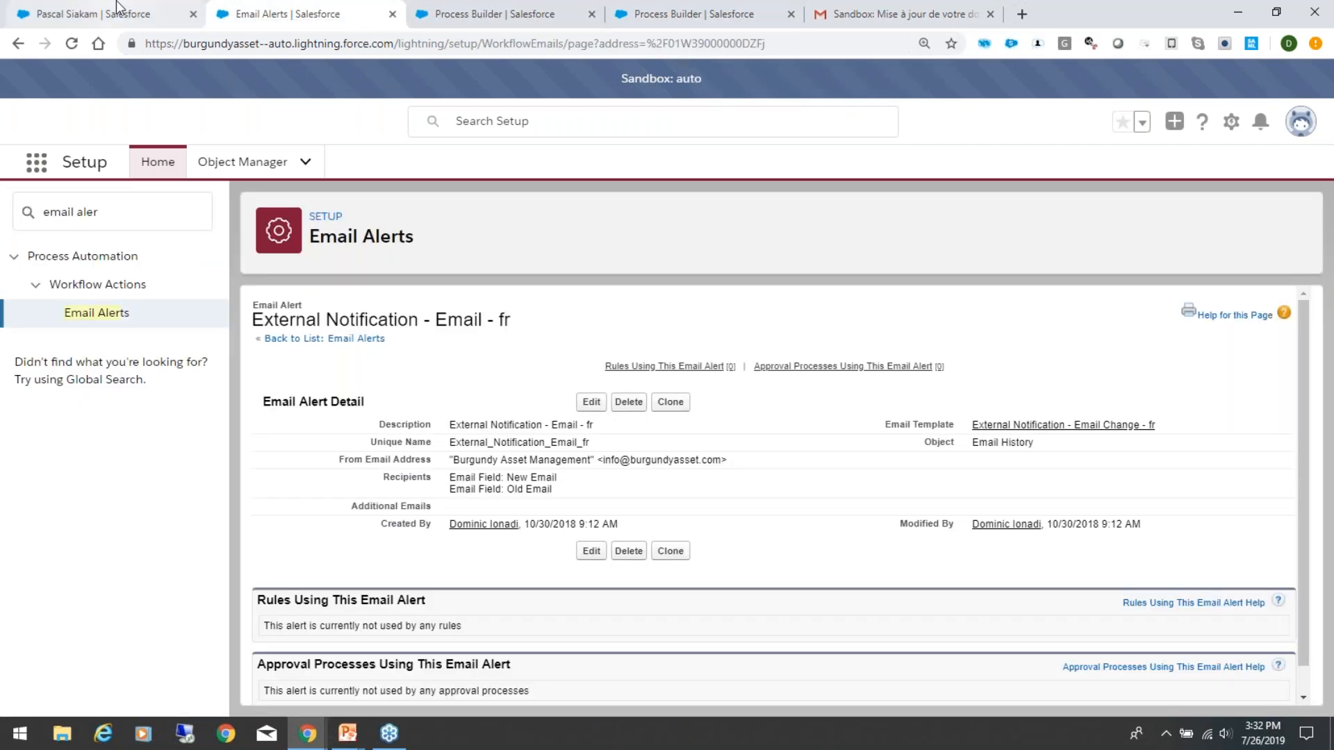
# Step: Compare the client's record with the External Notification - Email - fr alert and the two email-related processes
pyautogui.click(118, 7)
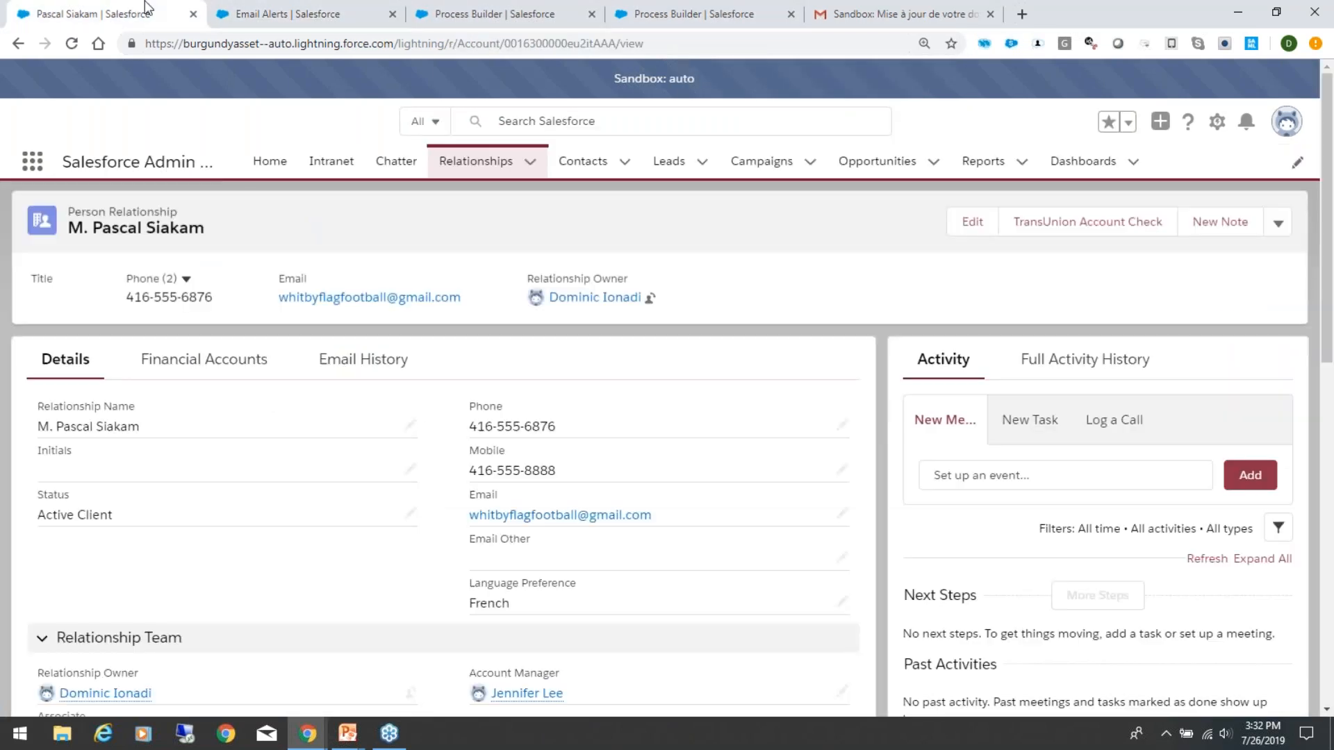
pyautogui.click(294, 13)
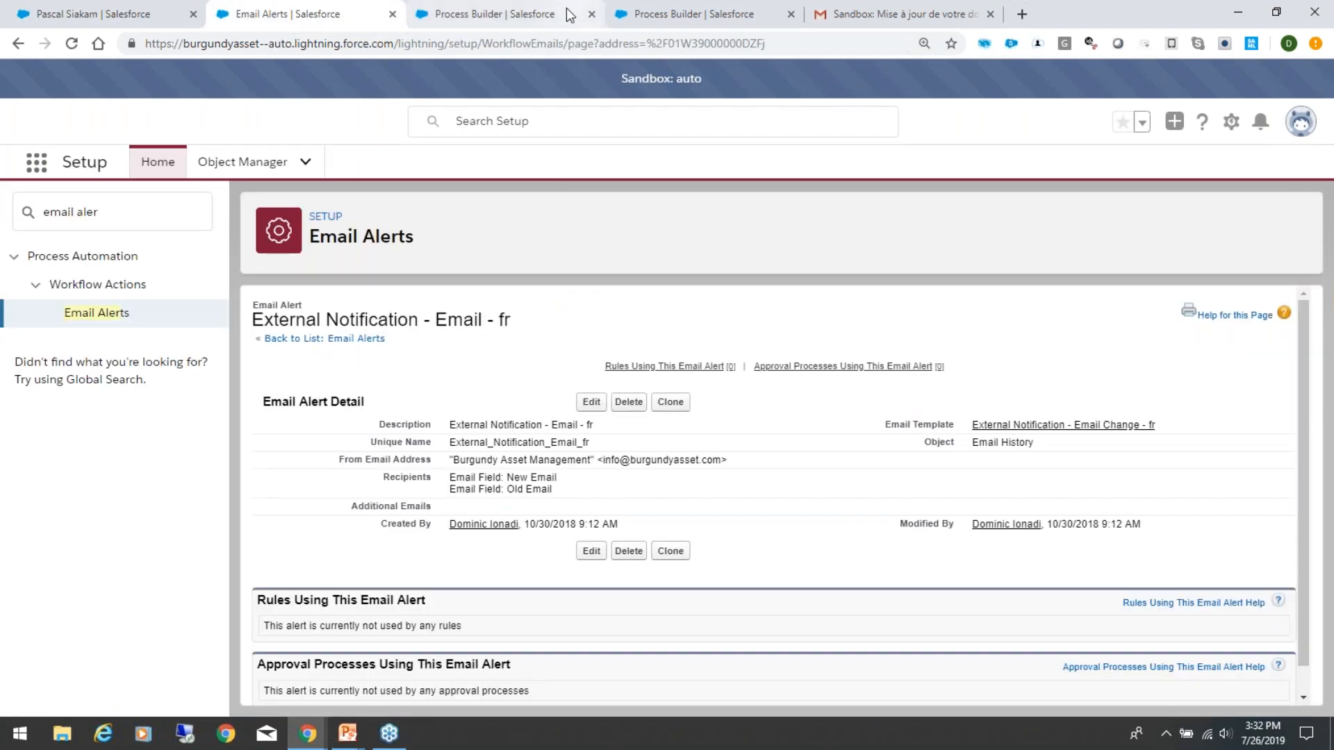
pyautogui.click(508, 13)
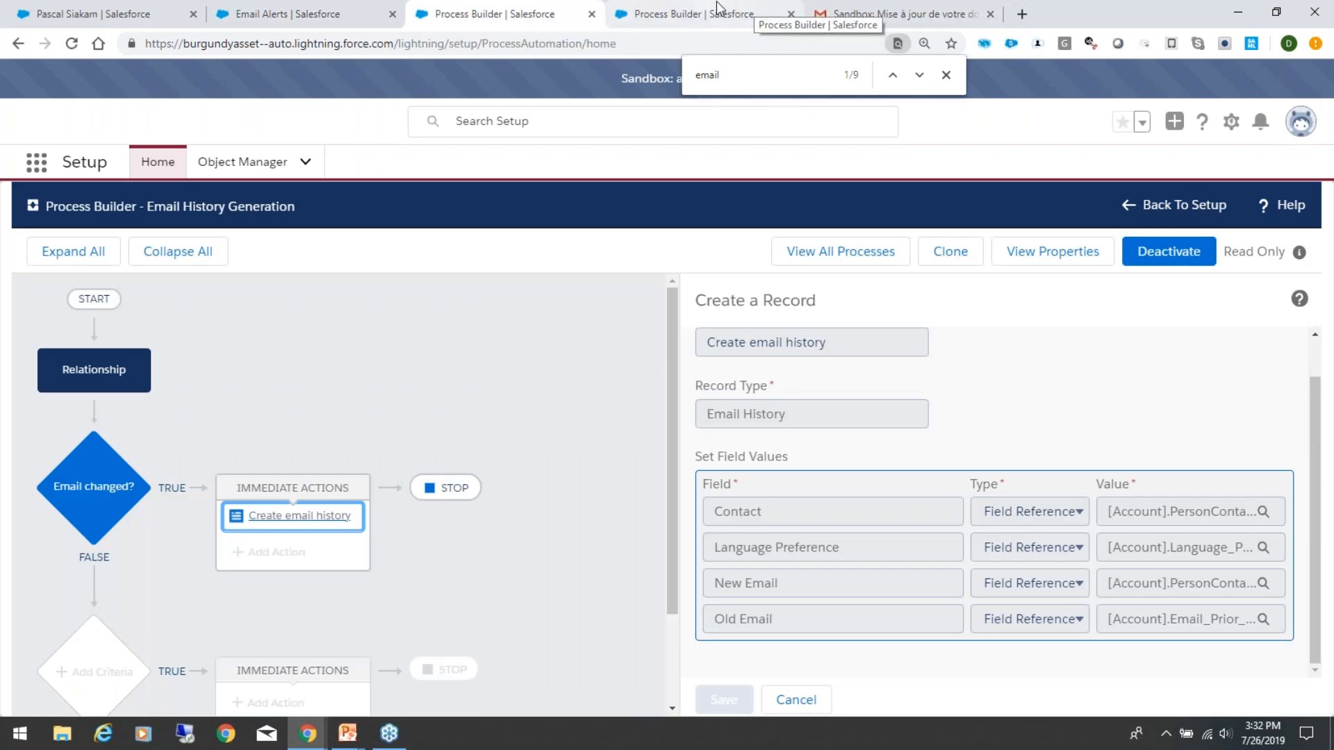
pyautogui.click(684, 11)
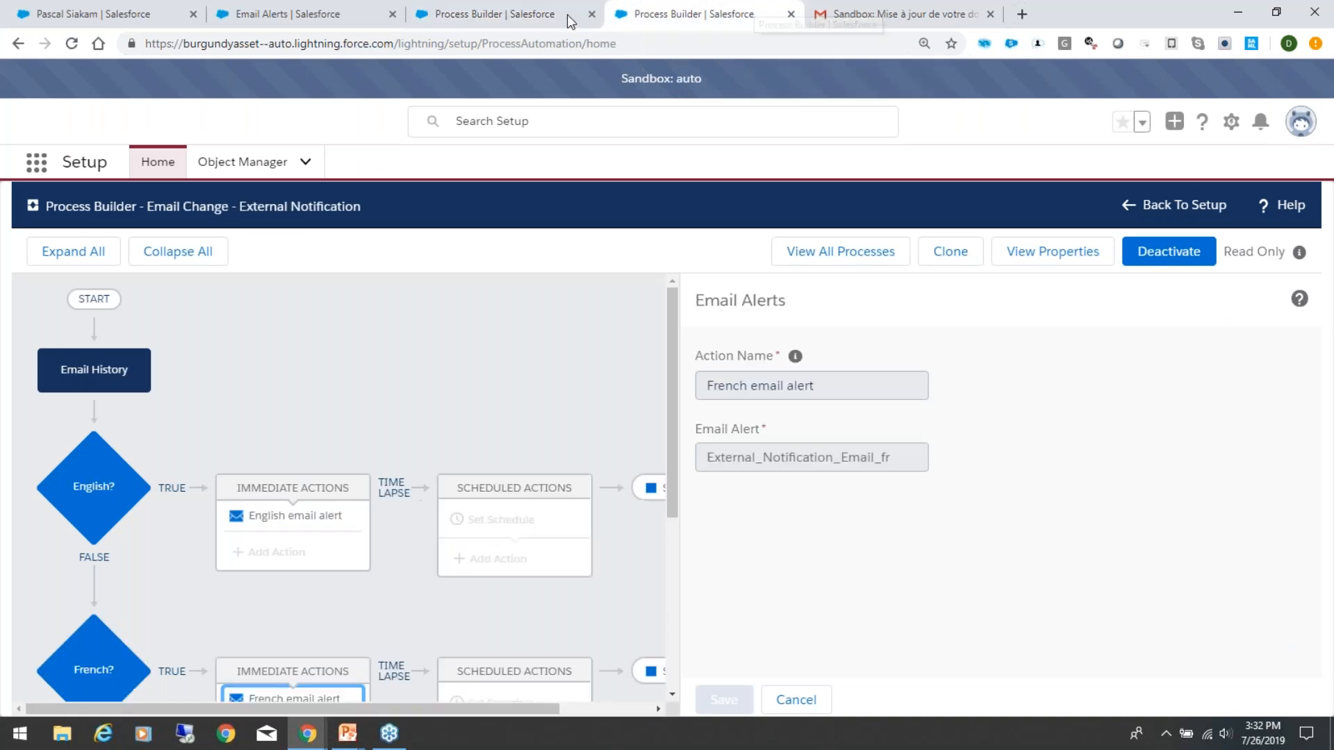
pyautogui.click(307, 12)
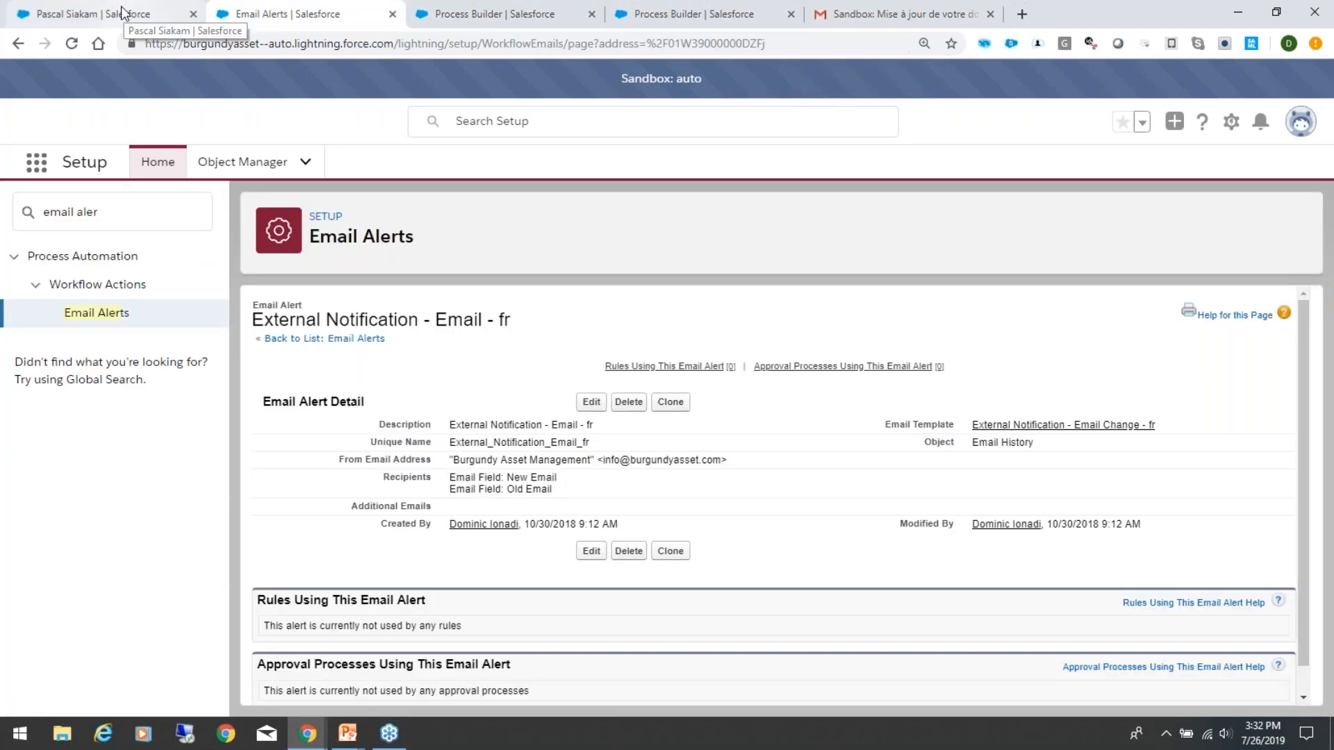
pyautogui.click(124, 12)
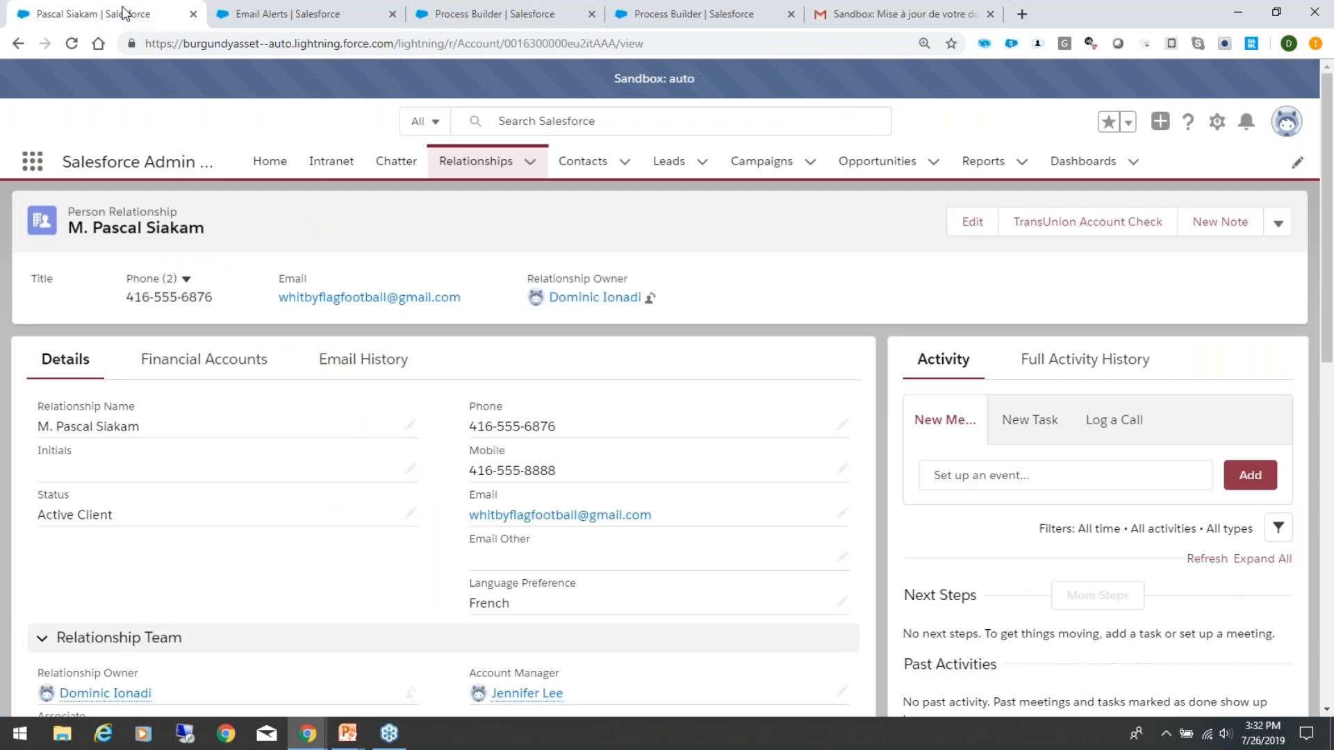
pyautogui.click(502, 20)
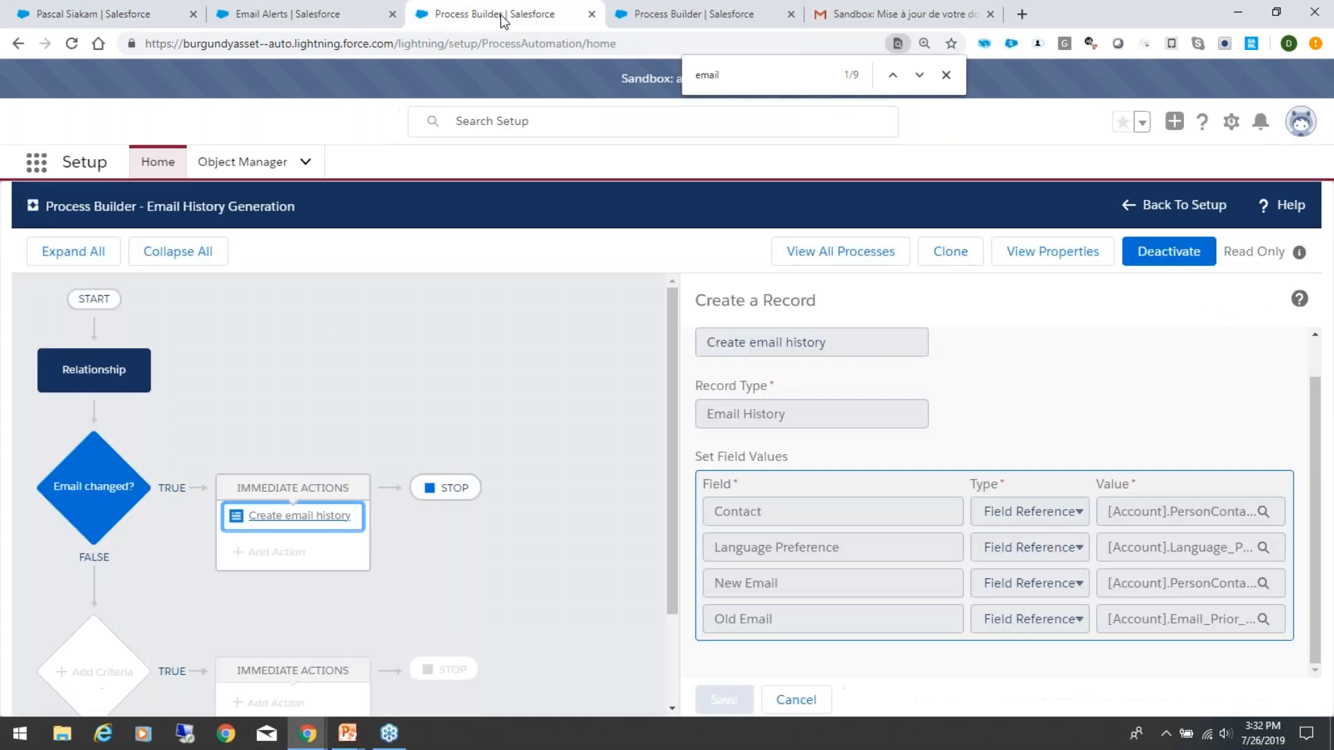
pyautogui.click(357, 17)
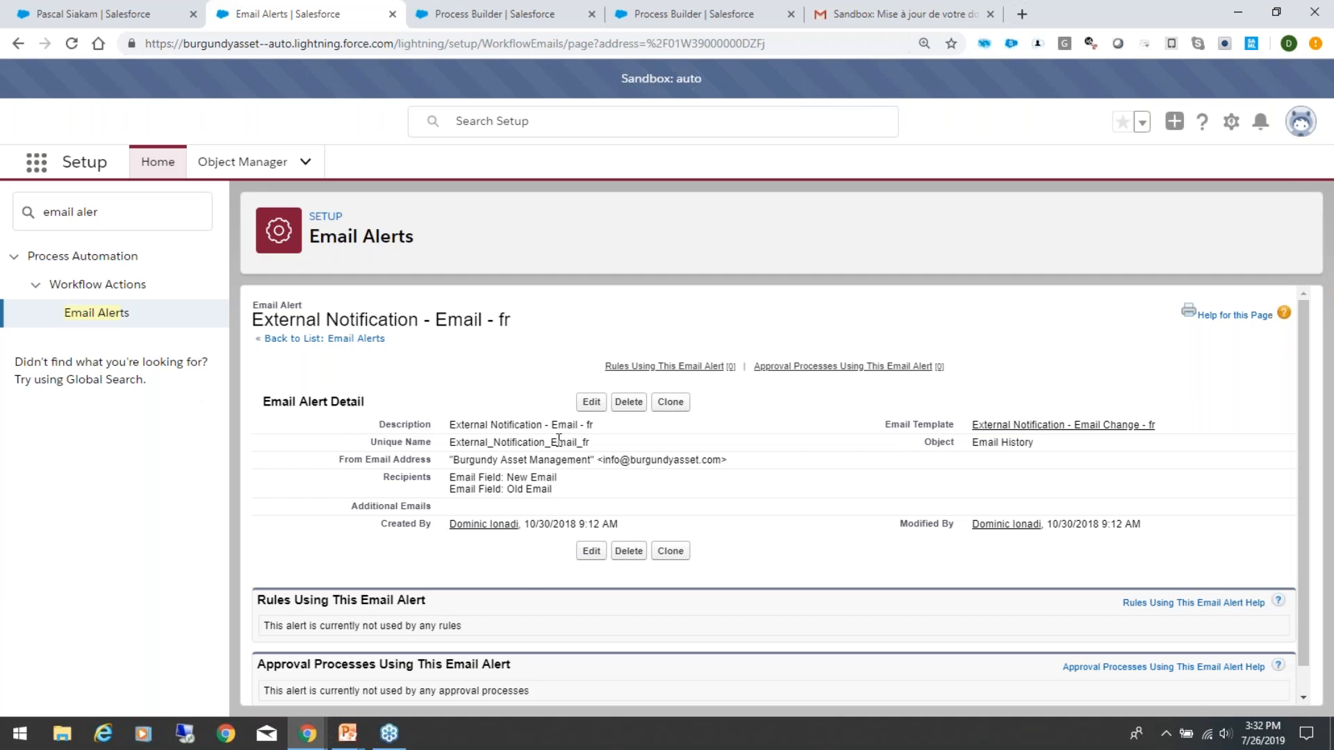
pyautogui.click(528, 11)
pyautogui.click(347, 9)
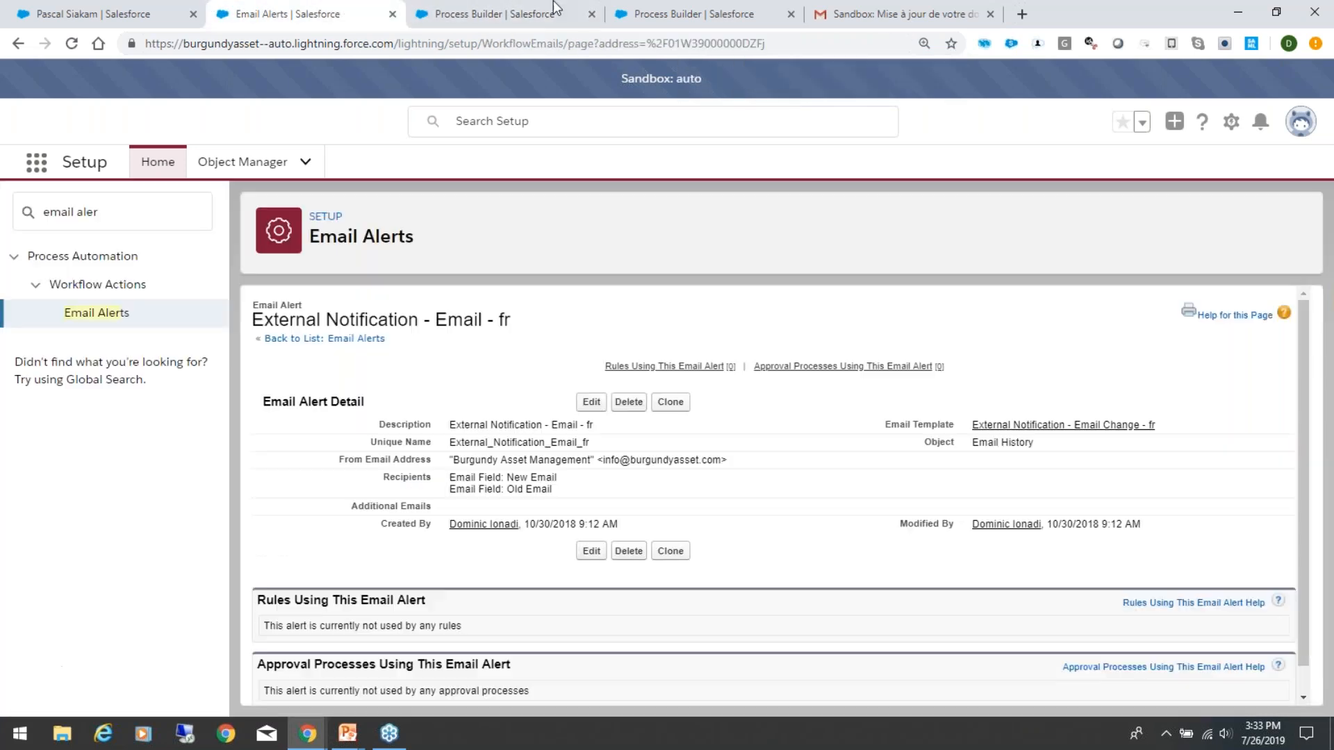
pyautogui.click(512, 10)
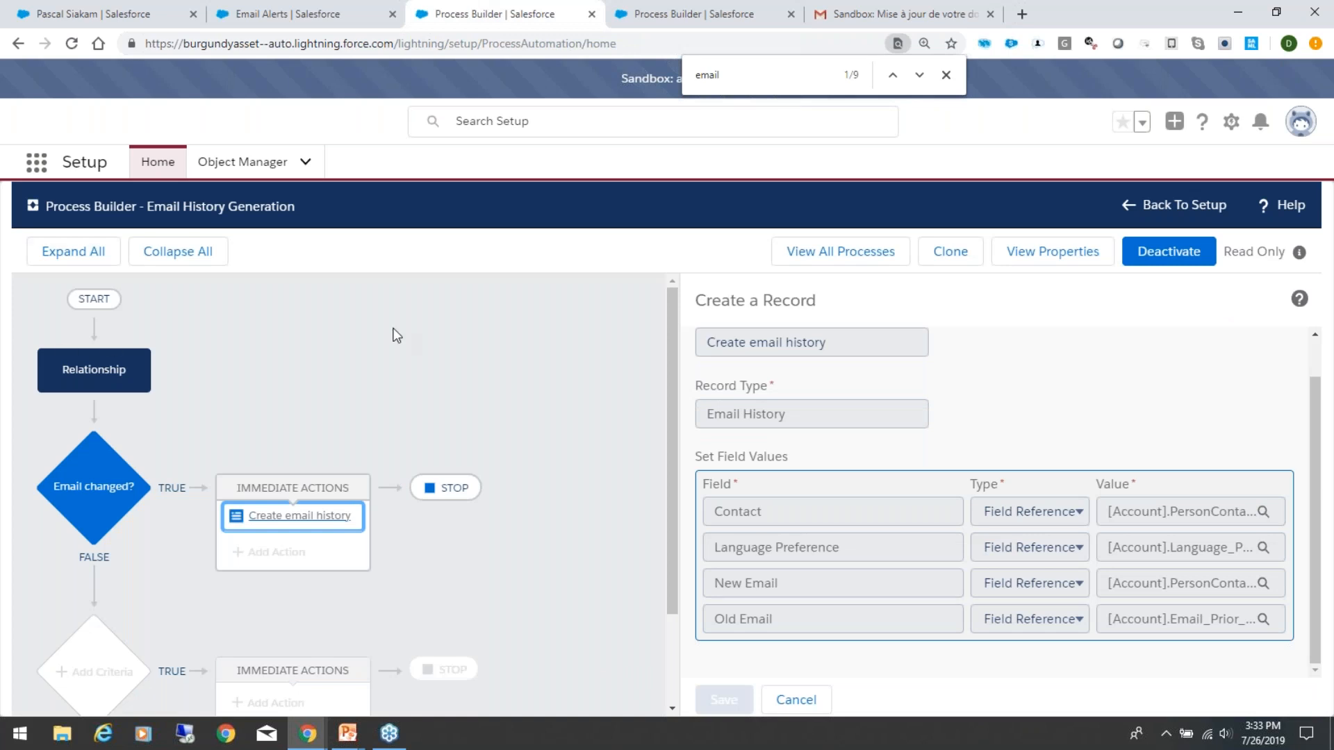
# Step: Leave the Email Change - External Notification process and browse the list of all processes in Process Builder
pyautogui.click(704, 13)
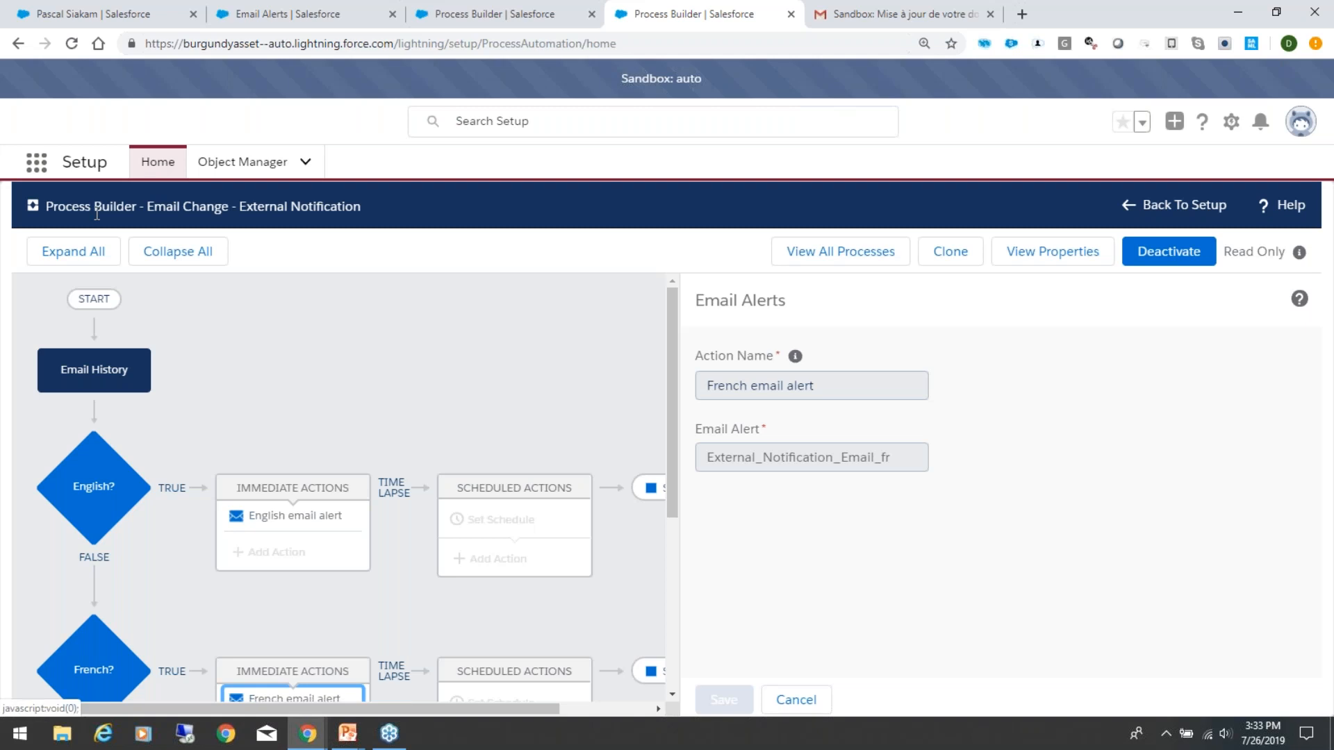
pyautogui.click(159, 164)
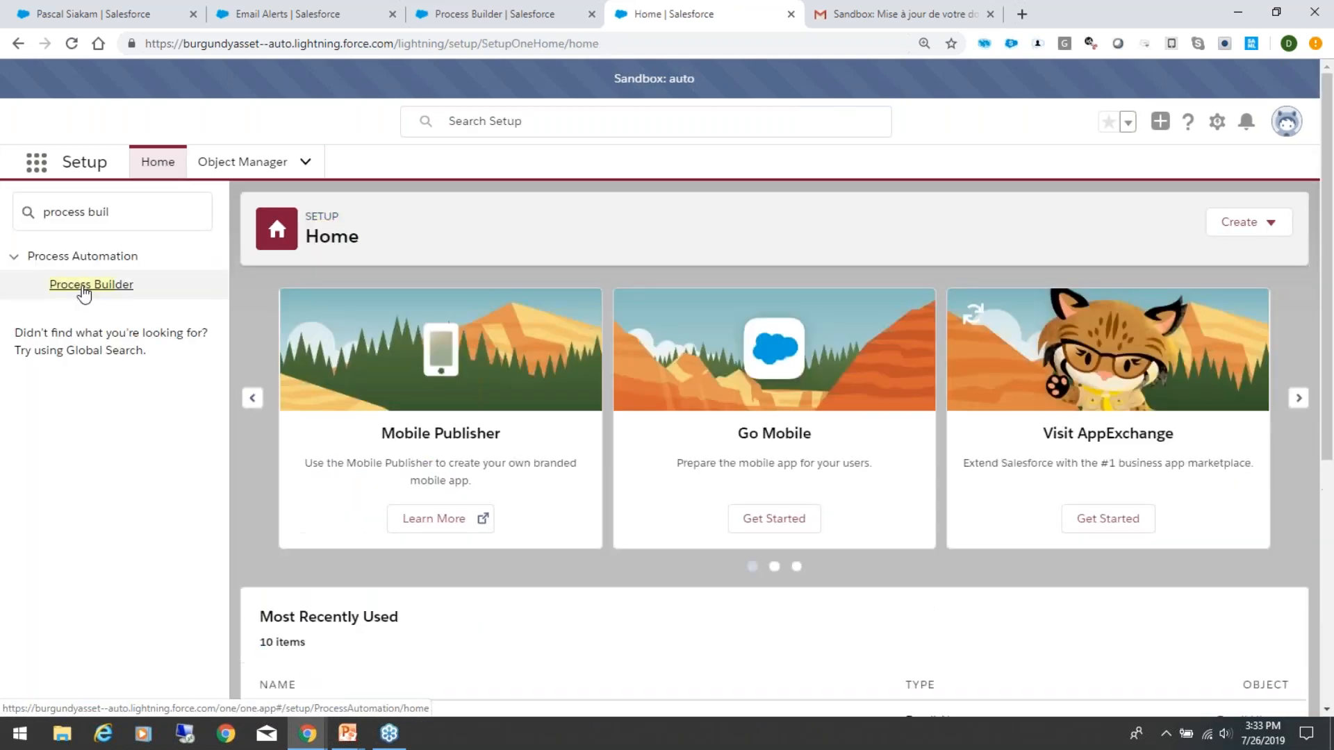
pyautogui.click(84, 286)
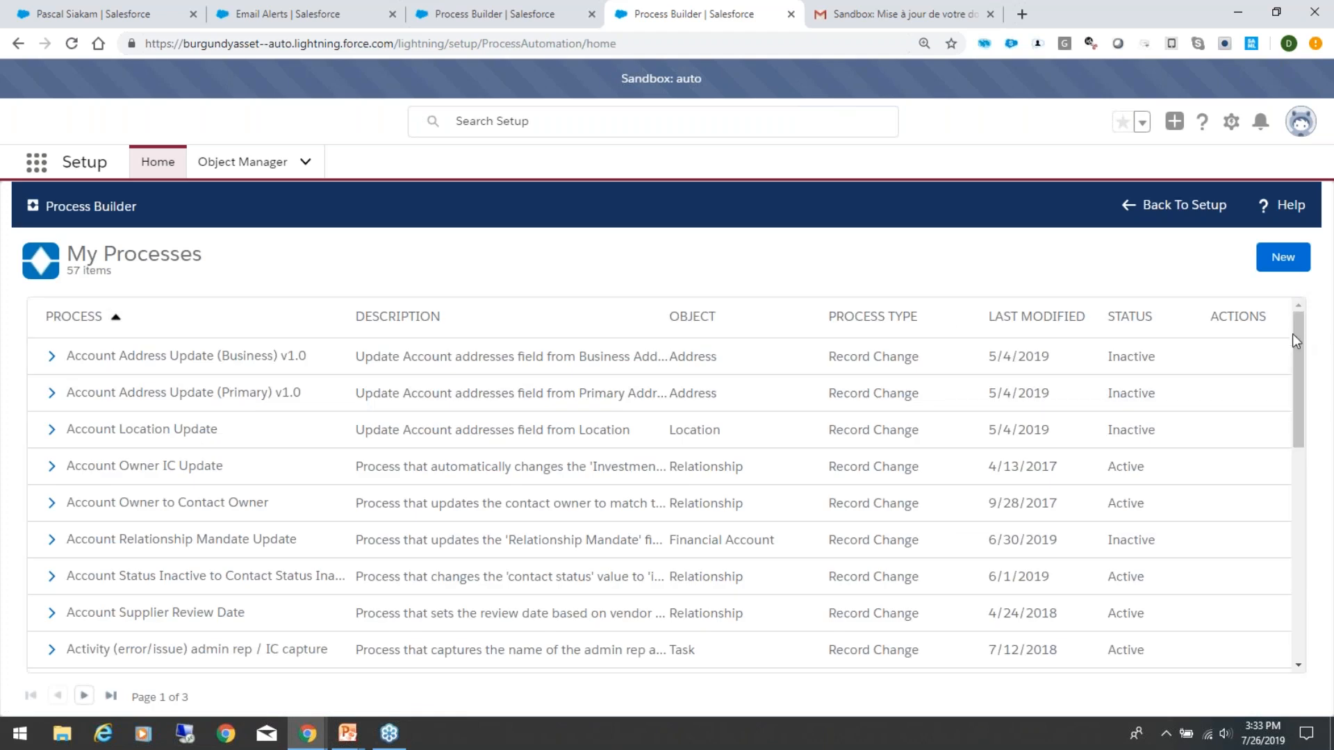
pyautogui.moveTo(1298, 335); pyautogui.dragTo(1298, 286)
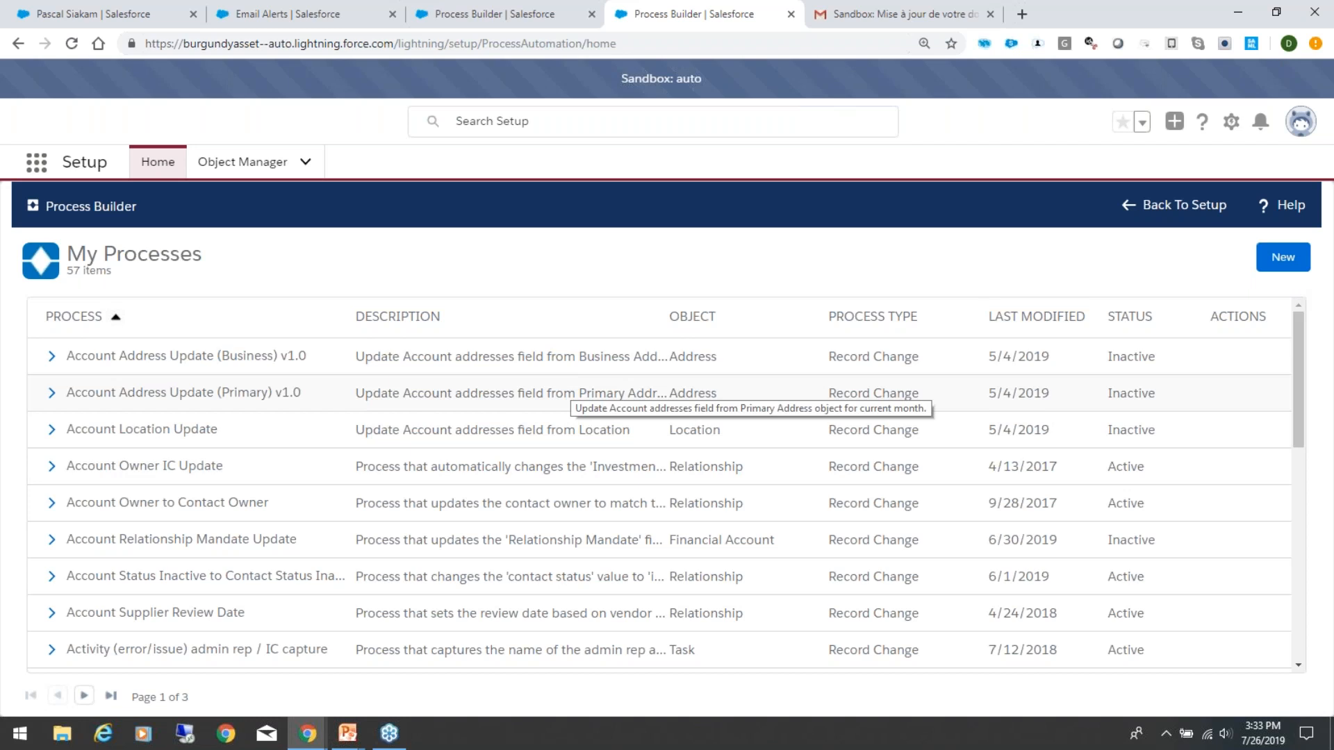
pyautogui.scroll(-2, 535, 469)
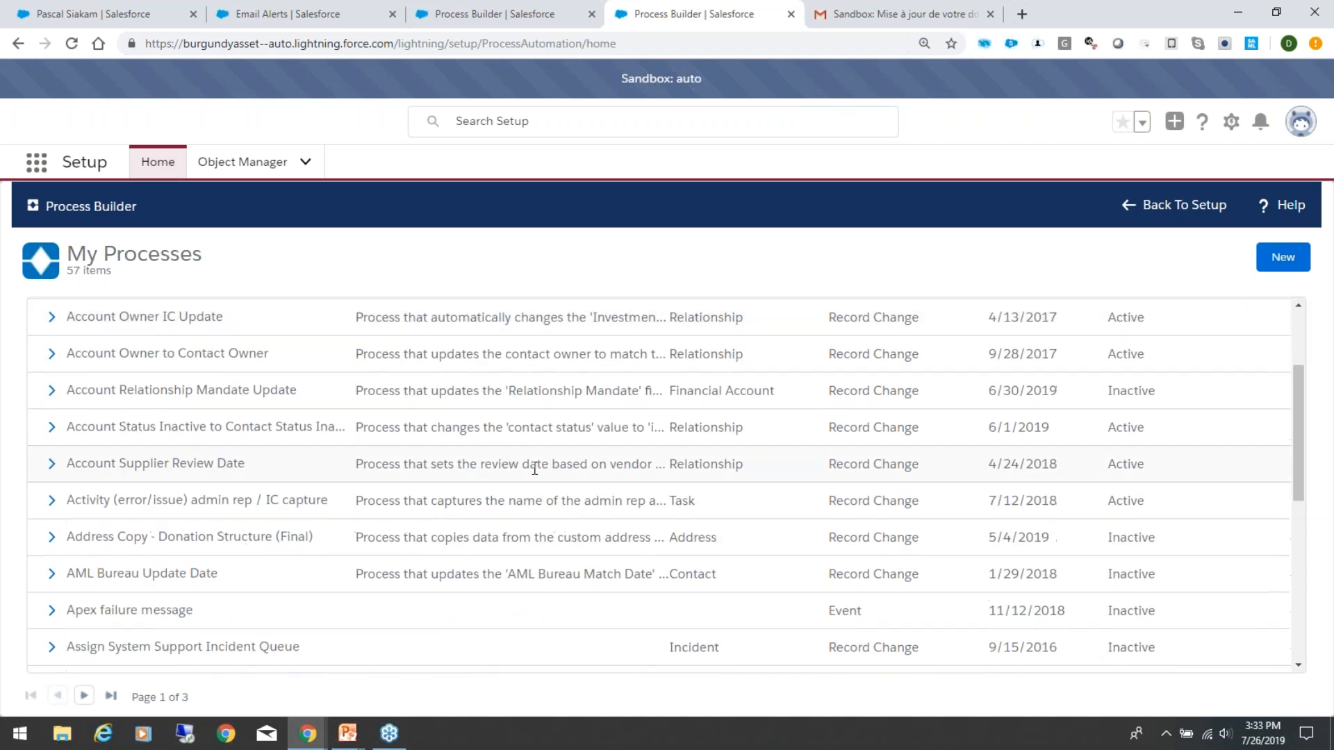
pyautogui.scroll(-4, 534, 469)
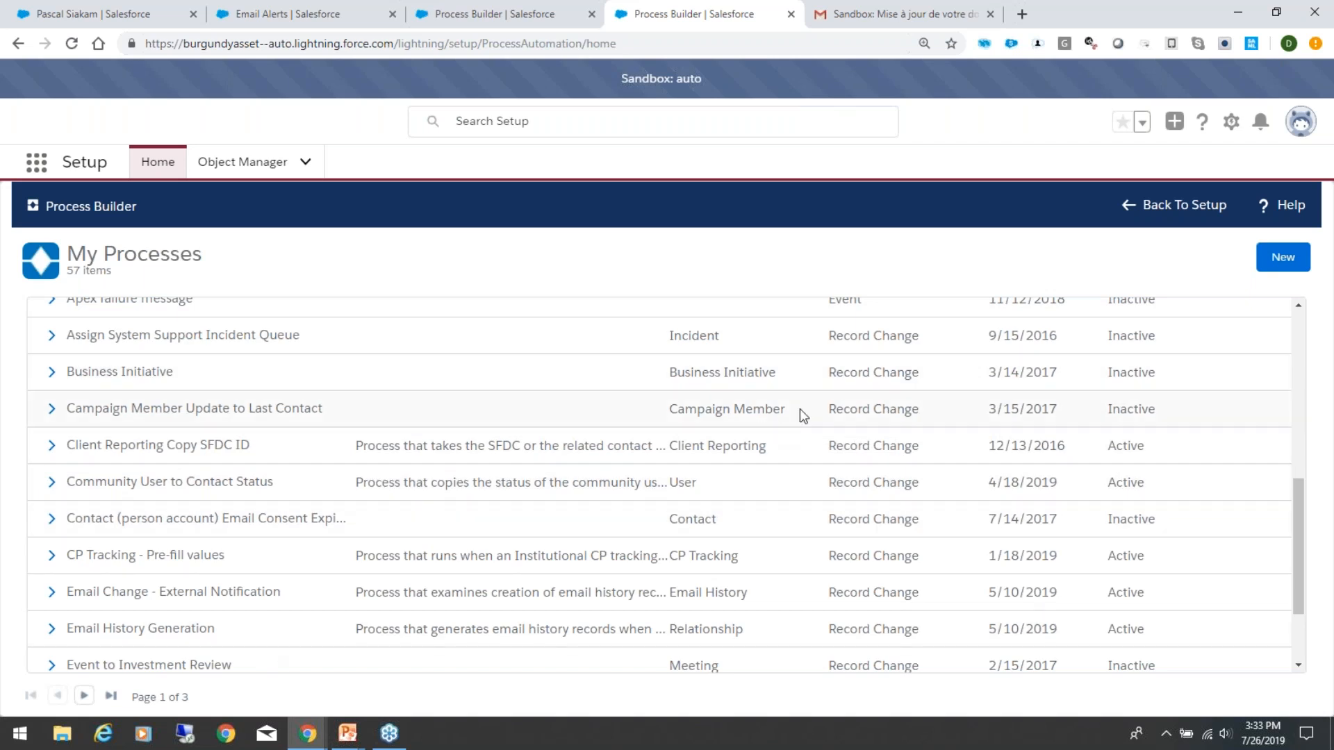
pyautogui.scroll(-2, 795, 532)
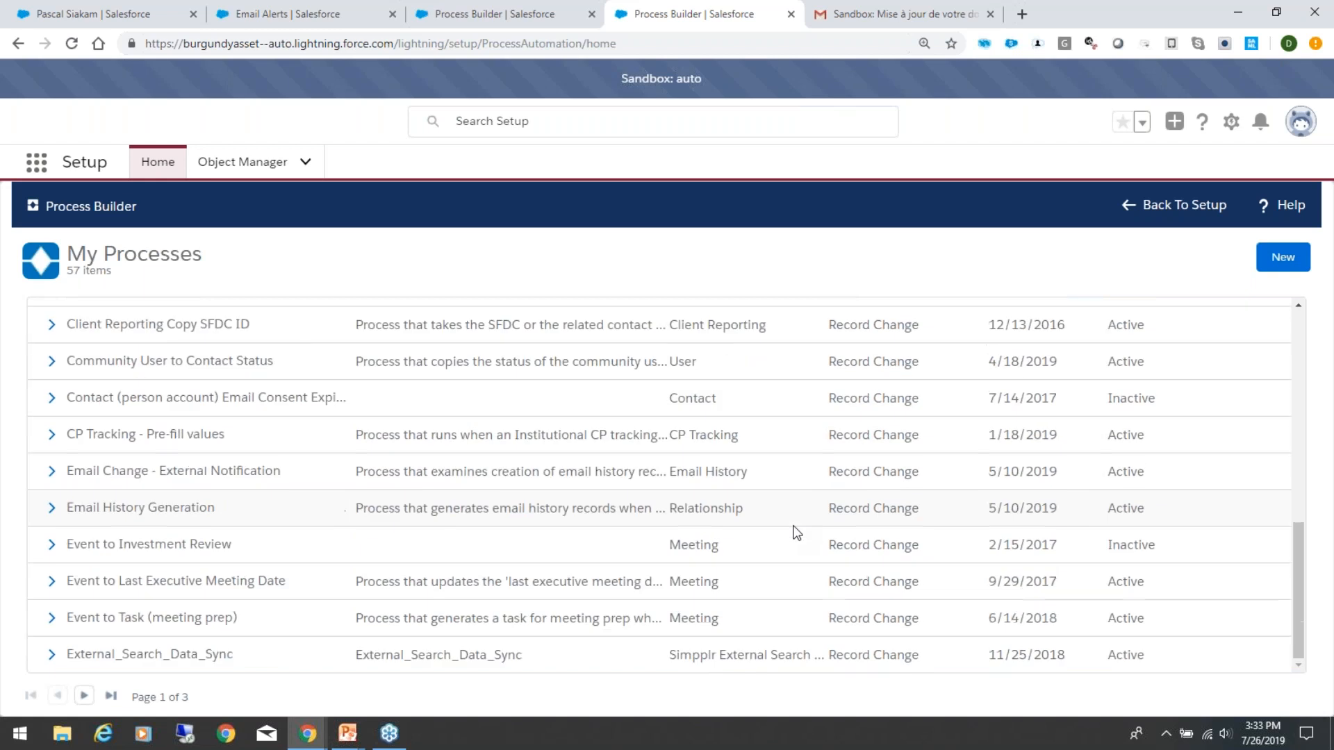
pyautogui.scroll(5, 797, 533)
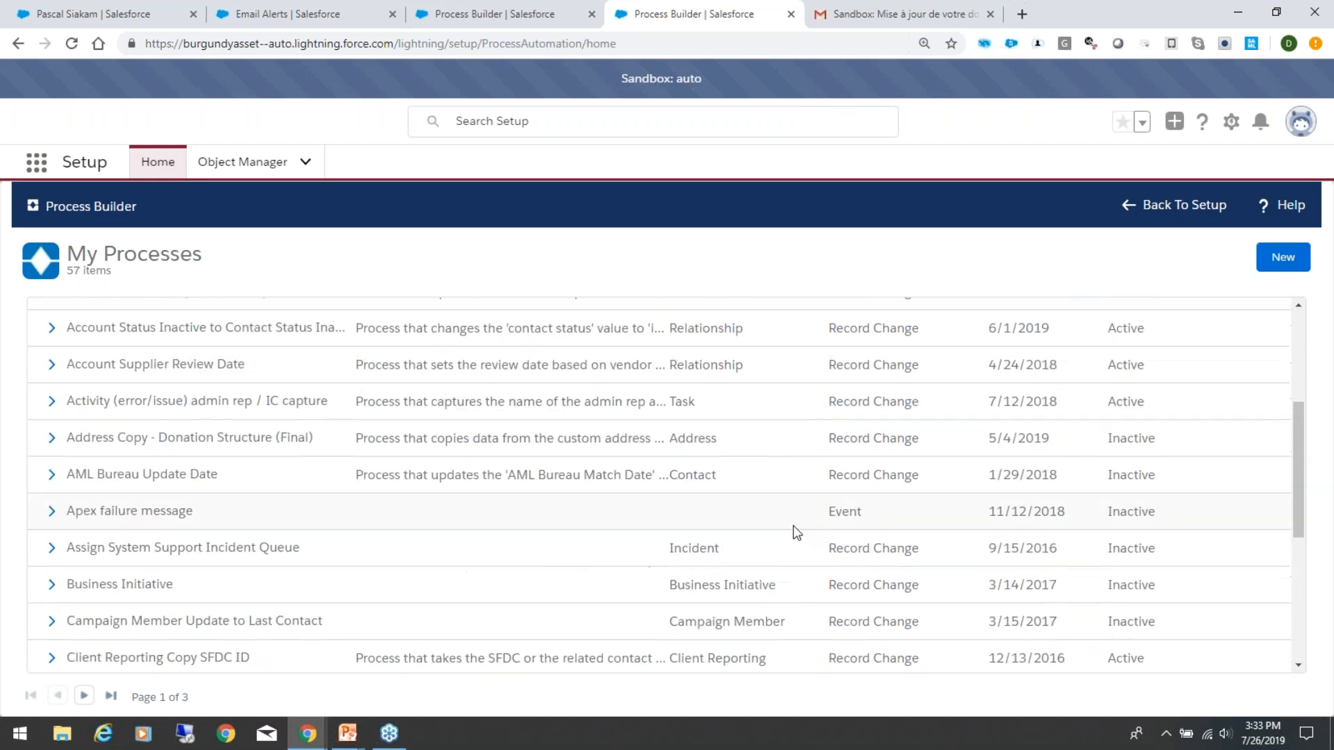
pyautogui.scroll(4, 795, 532)
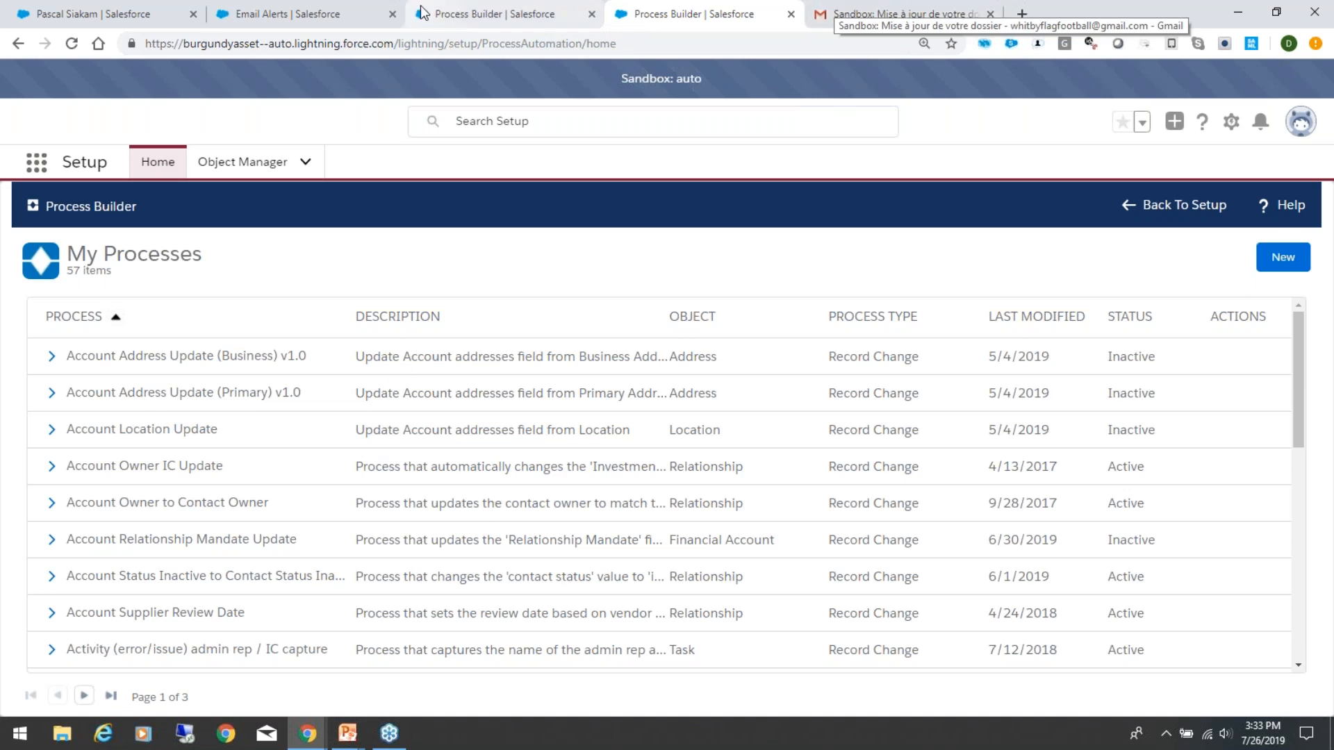
# Step: Return to the client's record and check the Edit Override and notification date fields in System Information
pyautogui.click(516, 10)
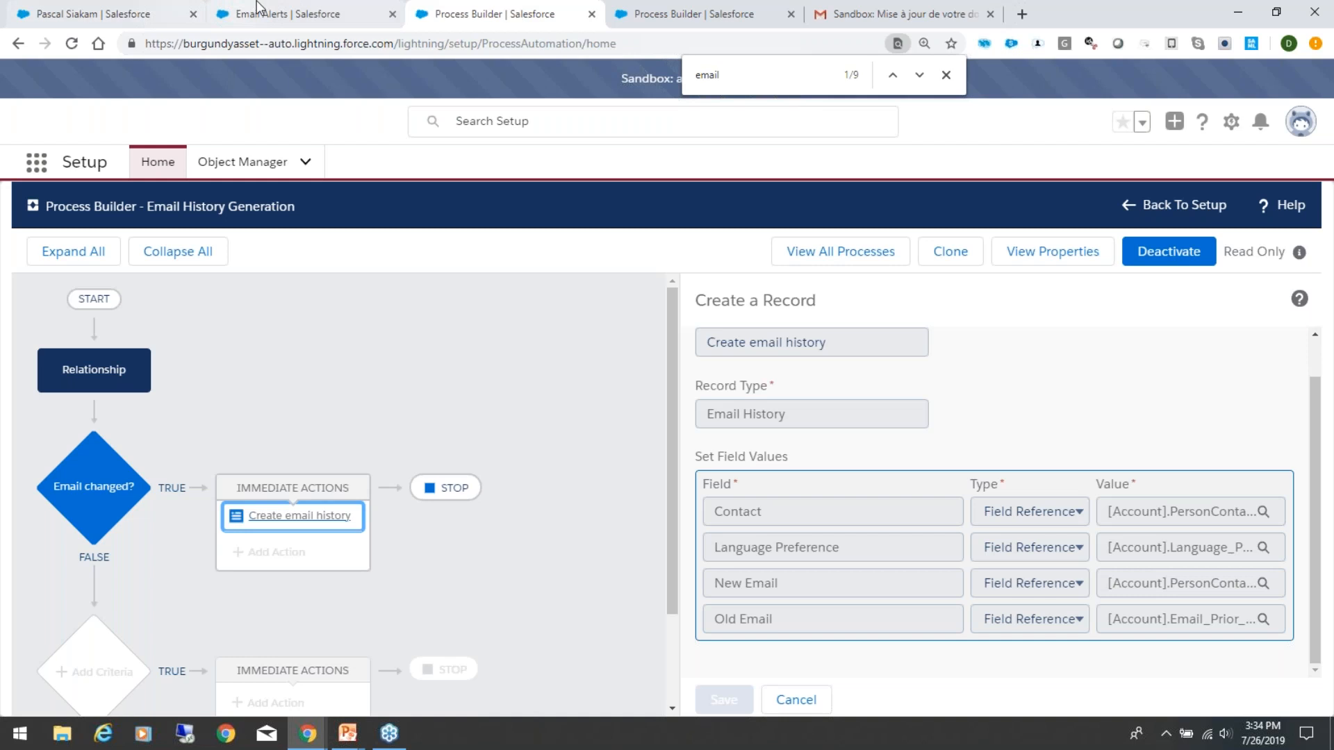
pyautogui.click(278, 10)
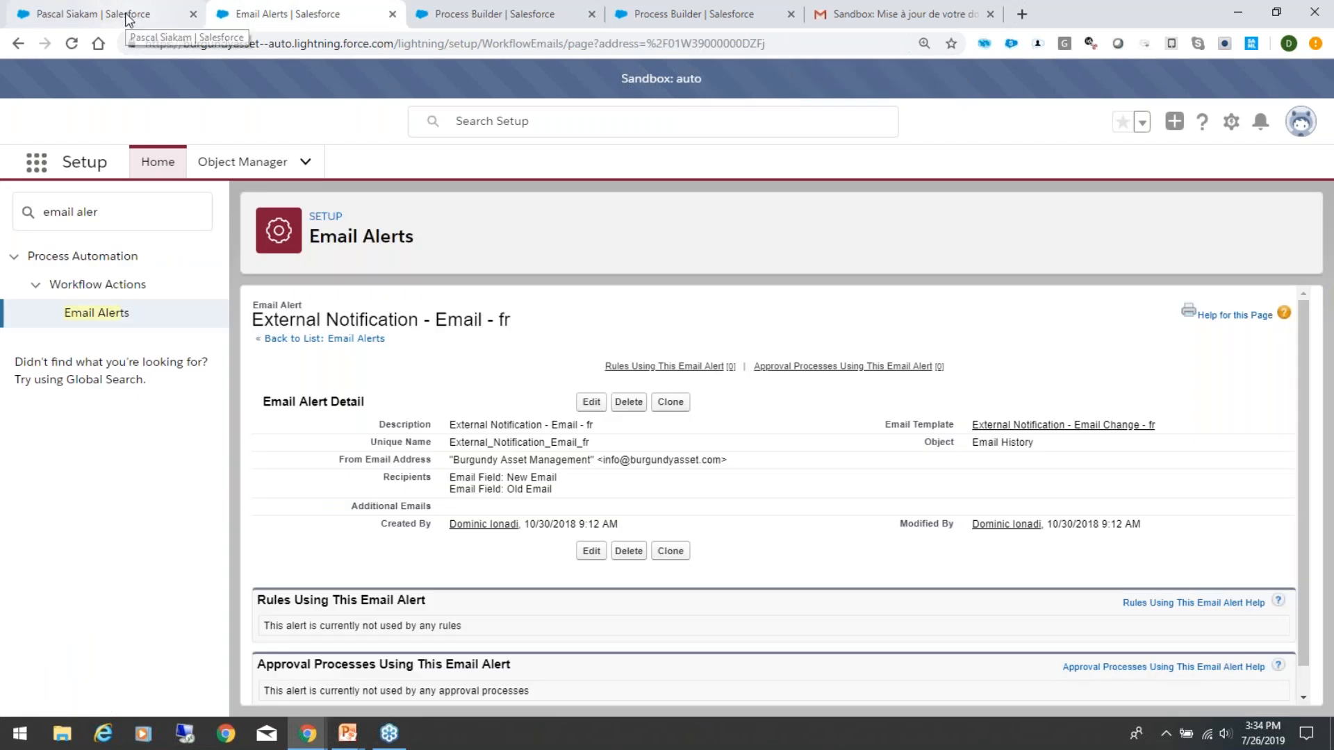
pyautogui.click(152, 18)
pyautogui.scroll(-3, 365, 602)
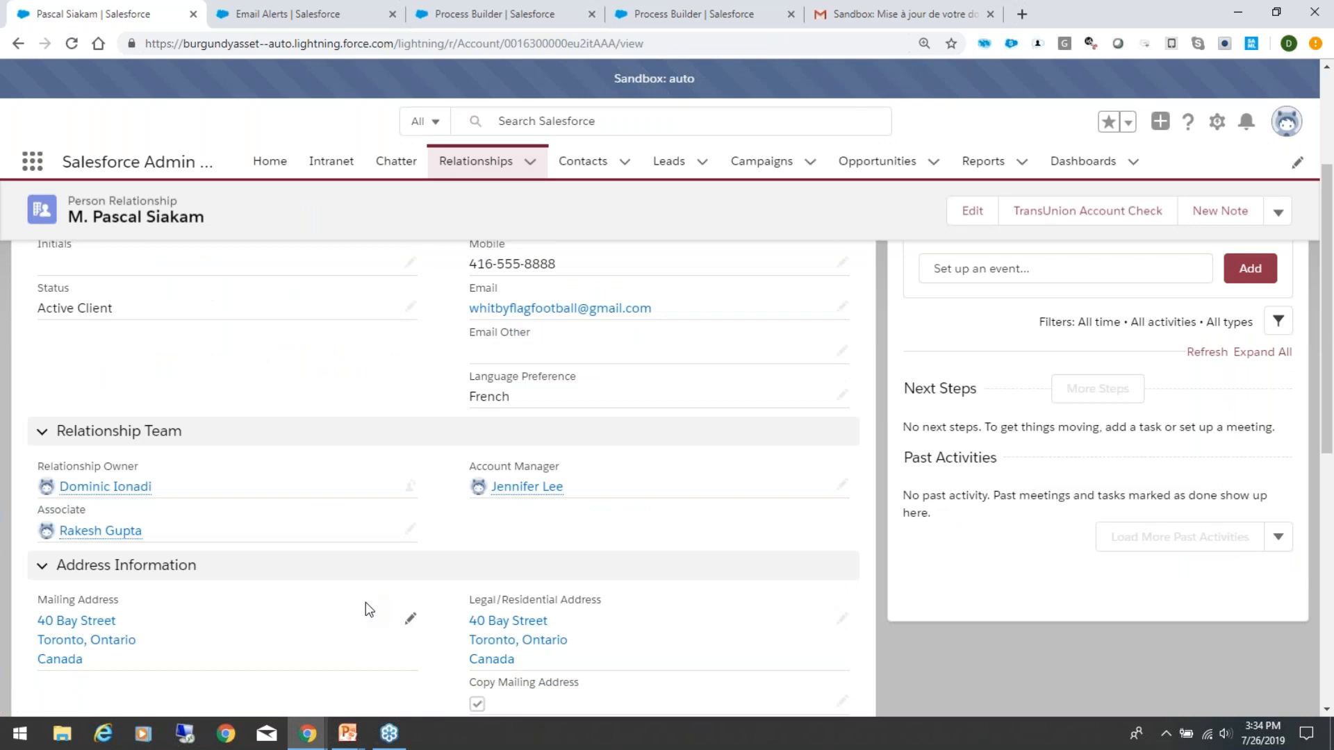
pyautogui.scroll(-6, 365, 603)
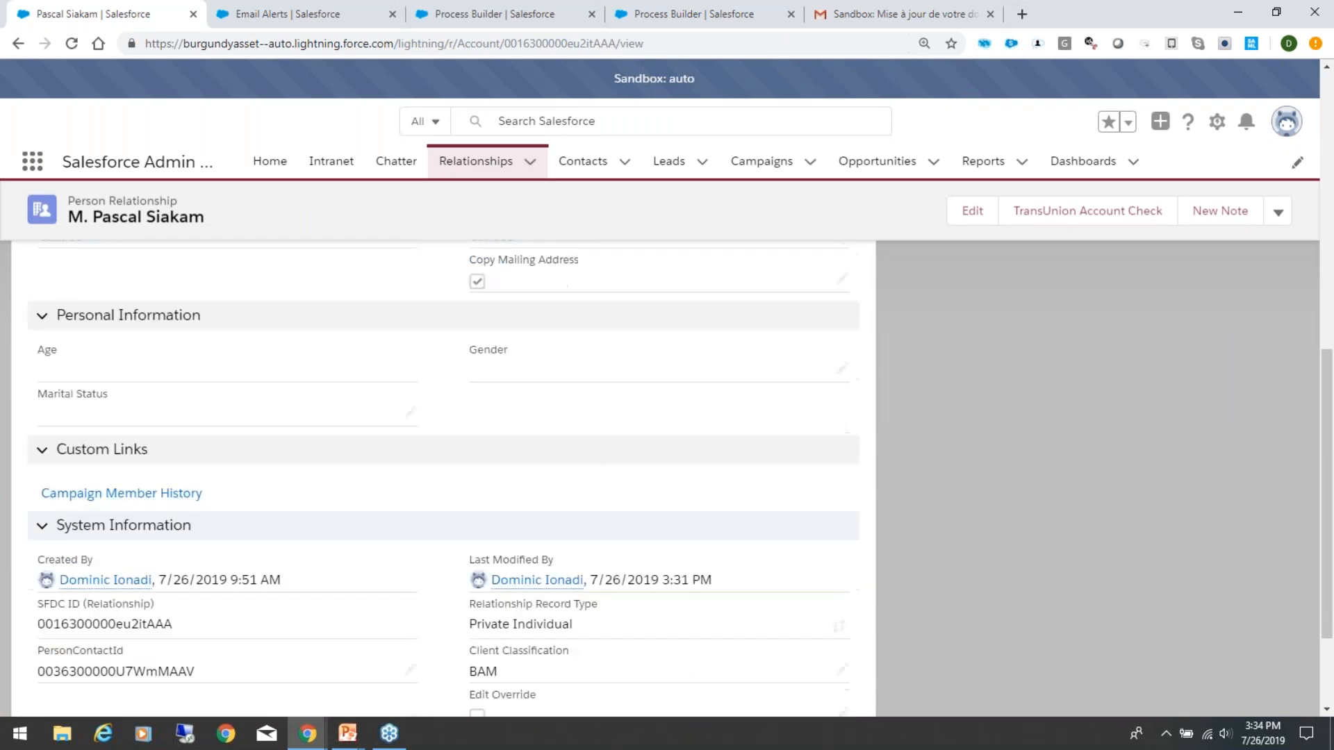
pyautogui.scroll(-2, 444, 473)
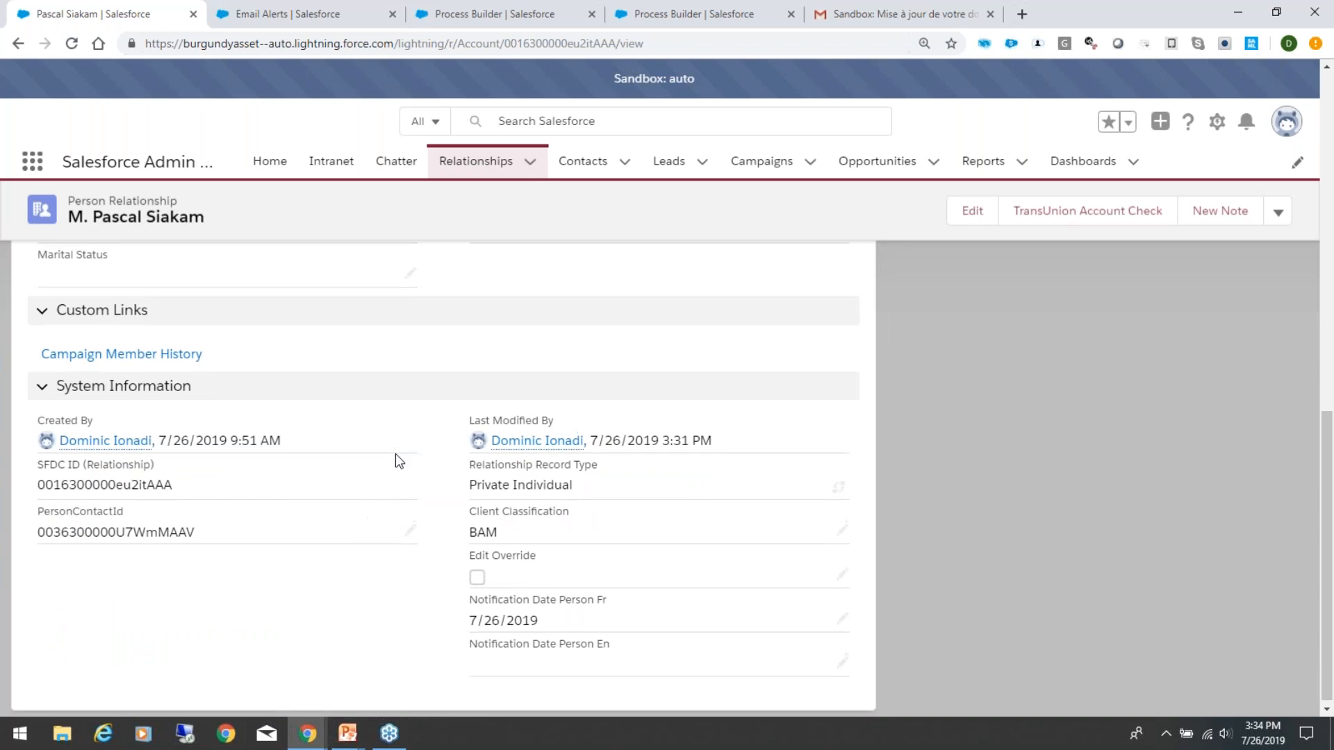
pyautogui.scroll(8, 395, 453)
pyautogui.scroll(4, 395, 453)
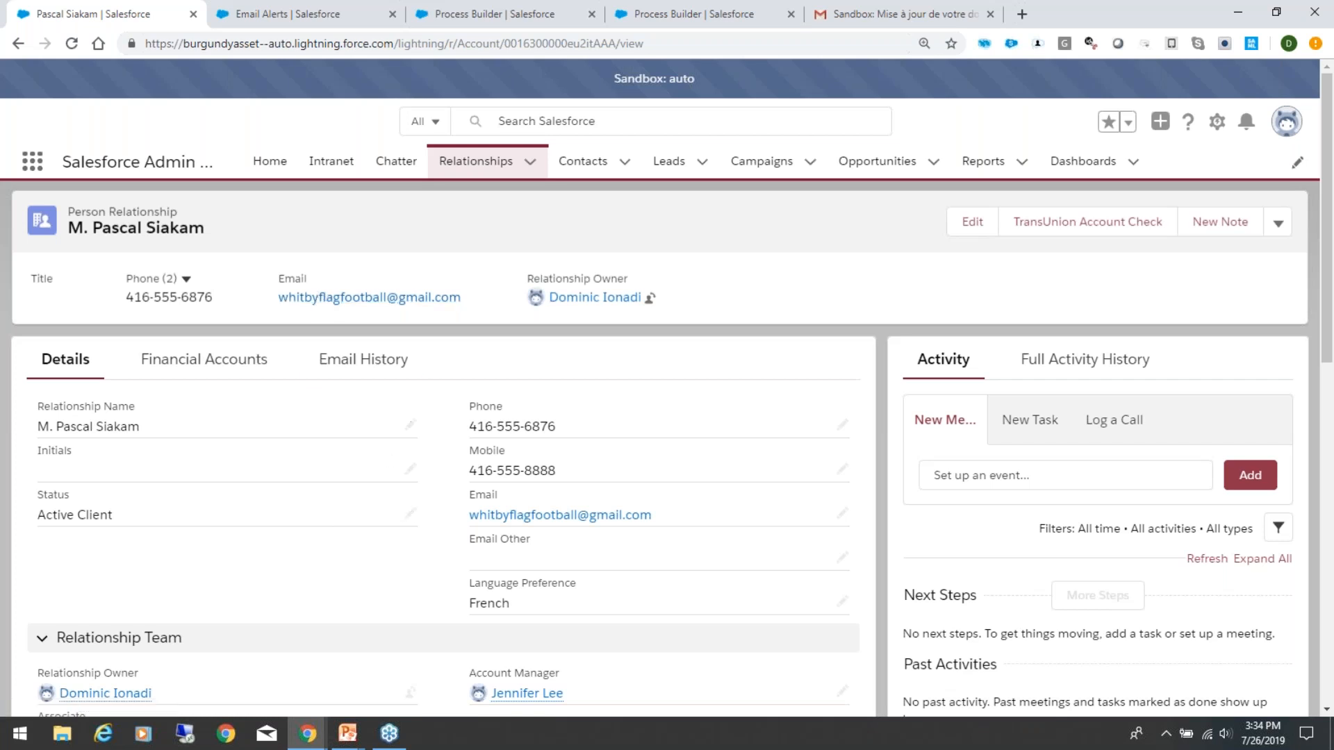
pyautogui.click(1319, 47)
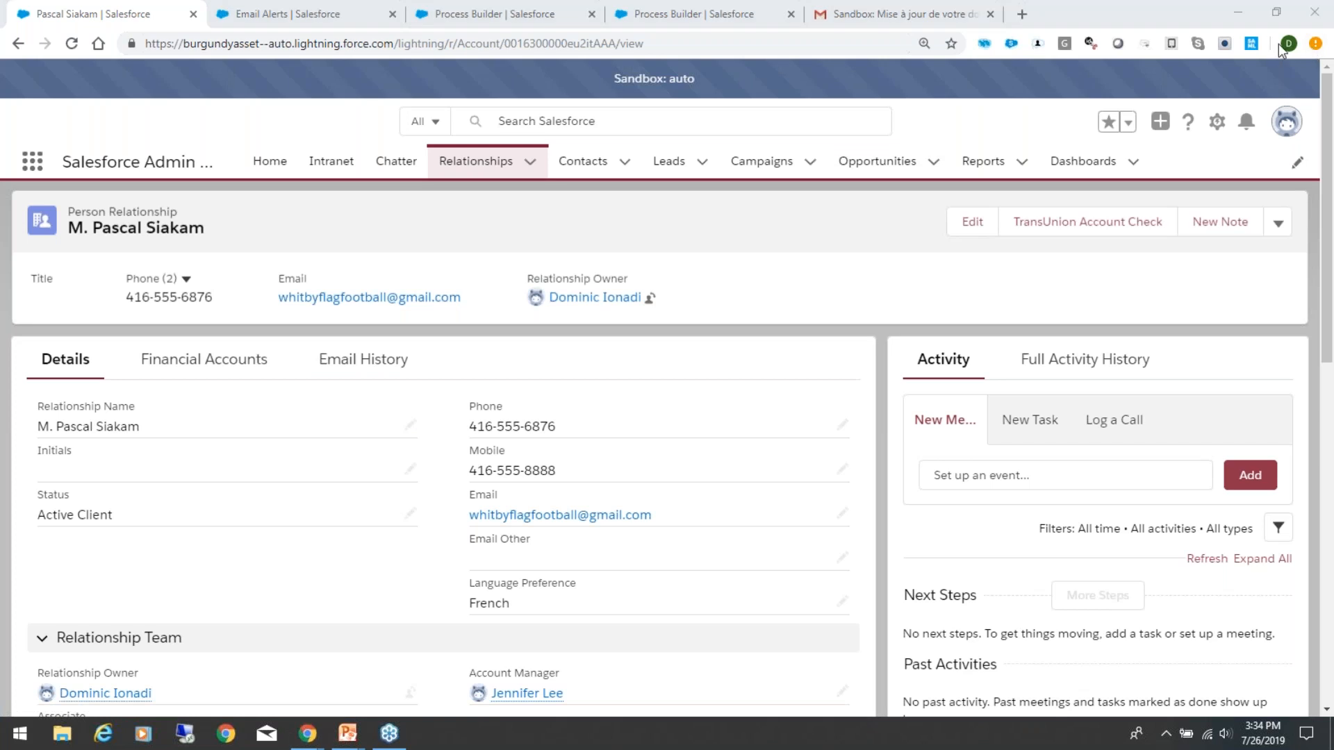
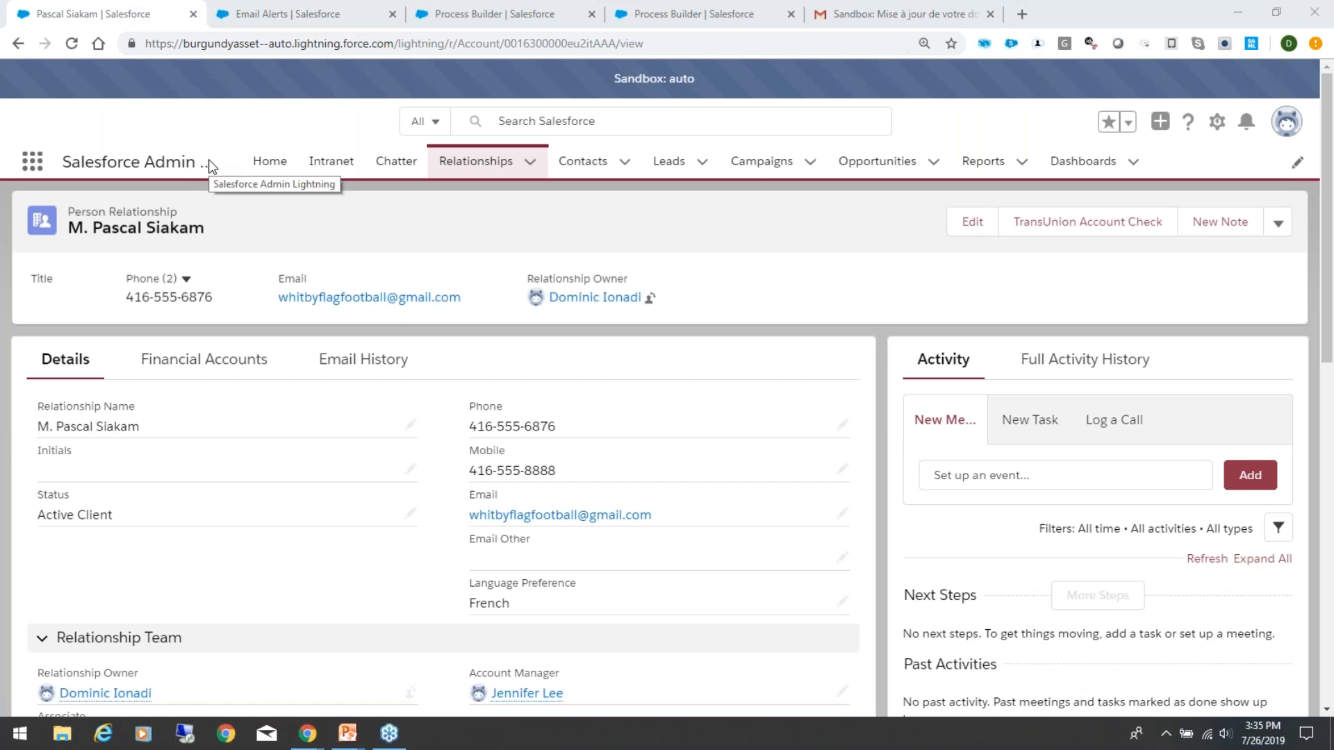
# Step: Leave the French email alert for the Setup home page and clear the setup search
pyautogui.click(306, 15)
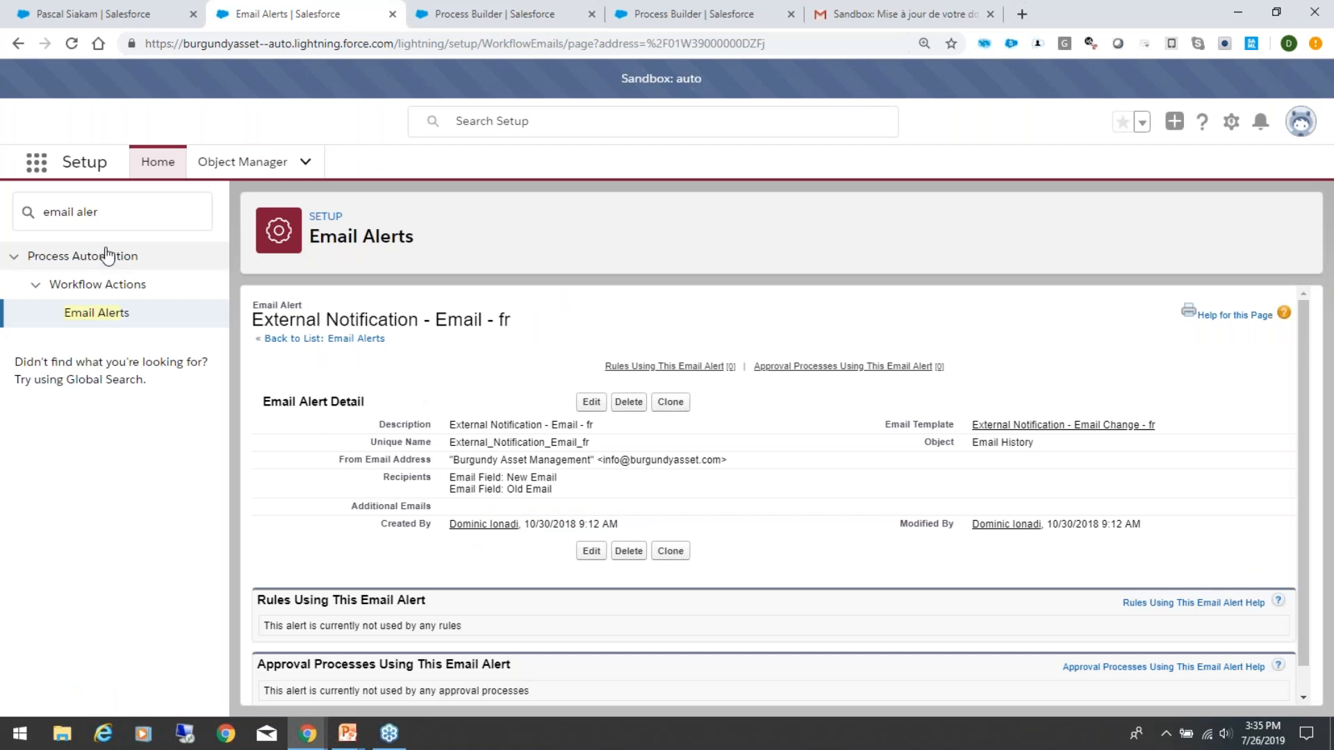
pyautogui.click(159, 164)
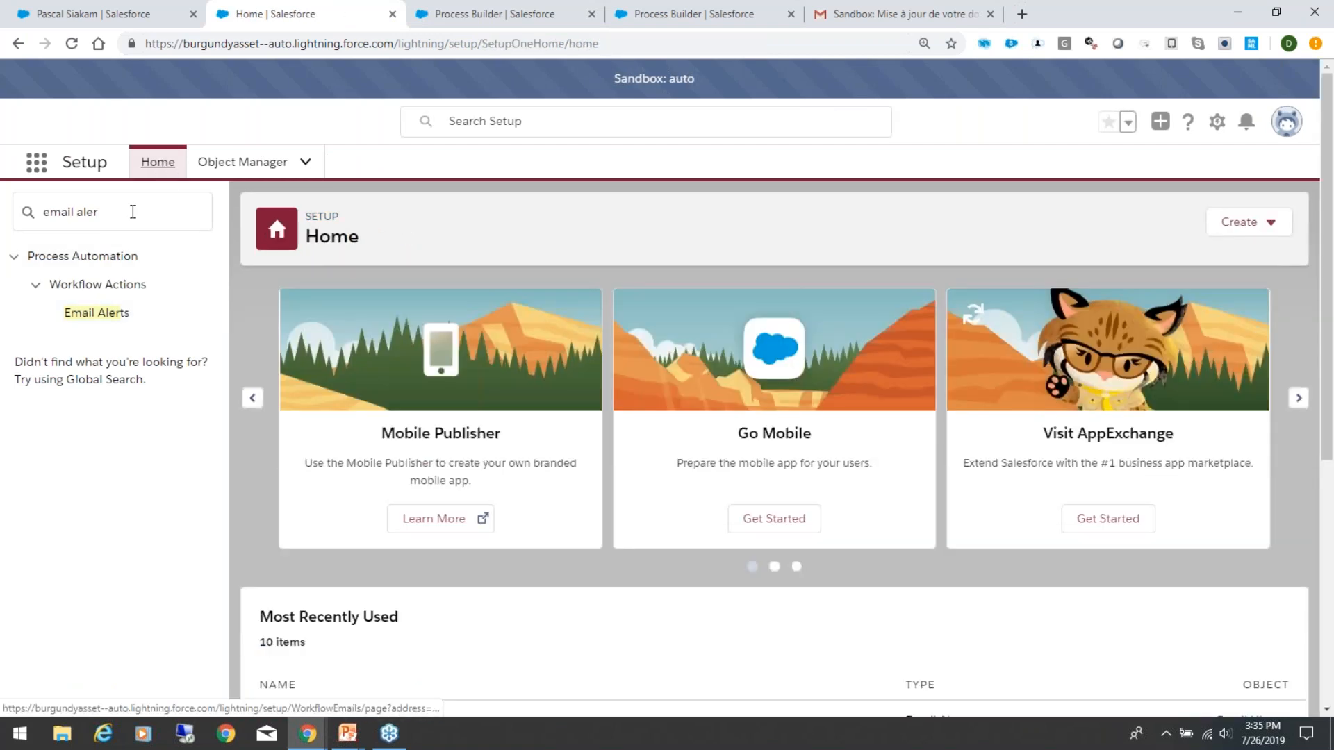
pyautogui.moveTo(132, 212); pyautogui.dragTo(11, 217)
pyautogui.press('BackSpace')
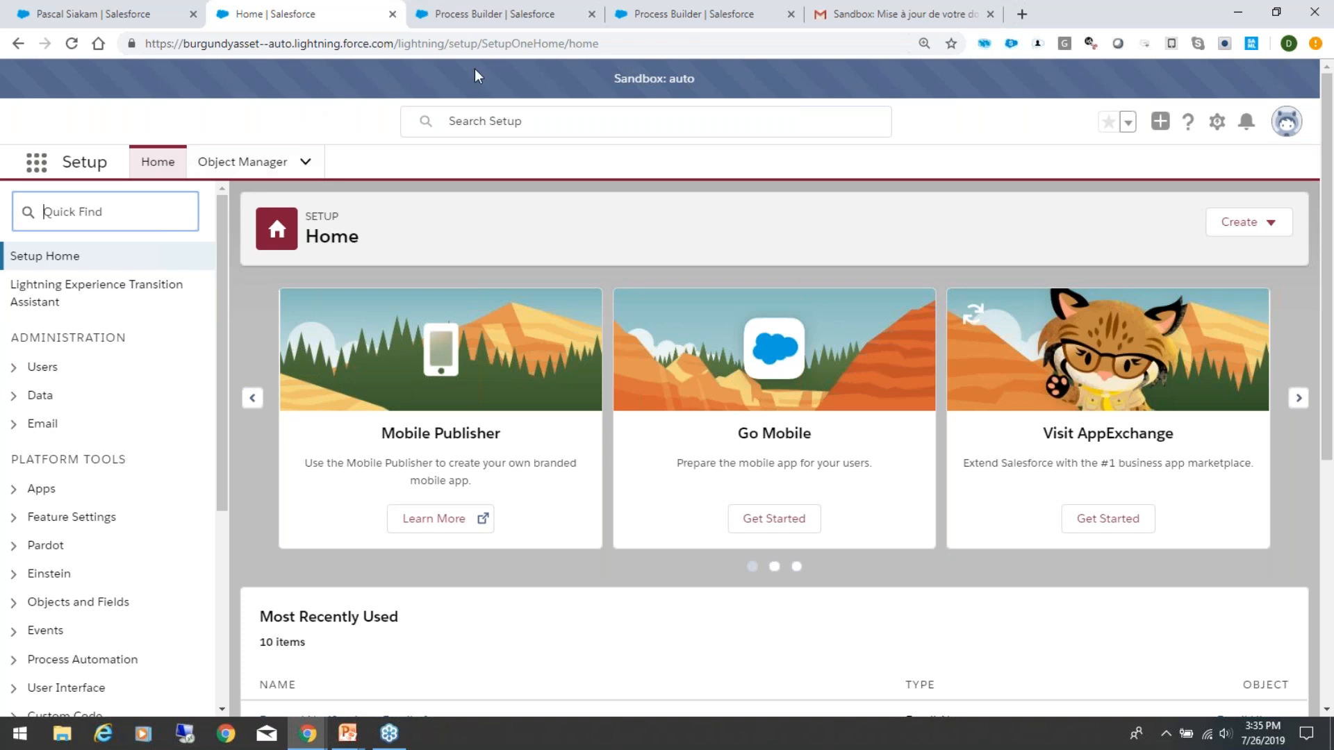
pyautogui.click(118, 10)
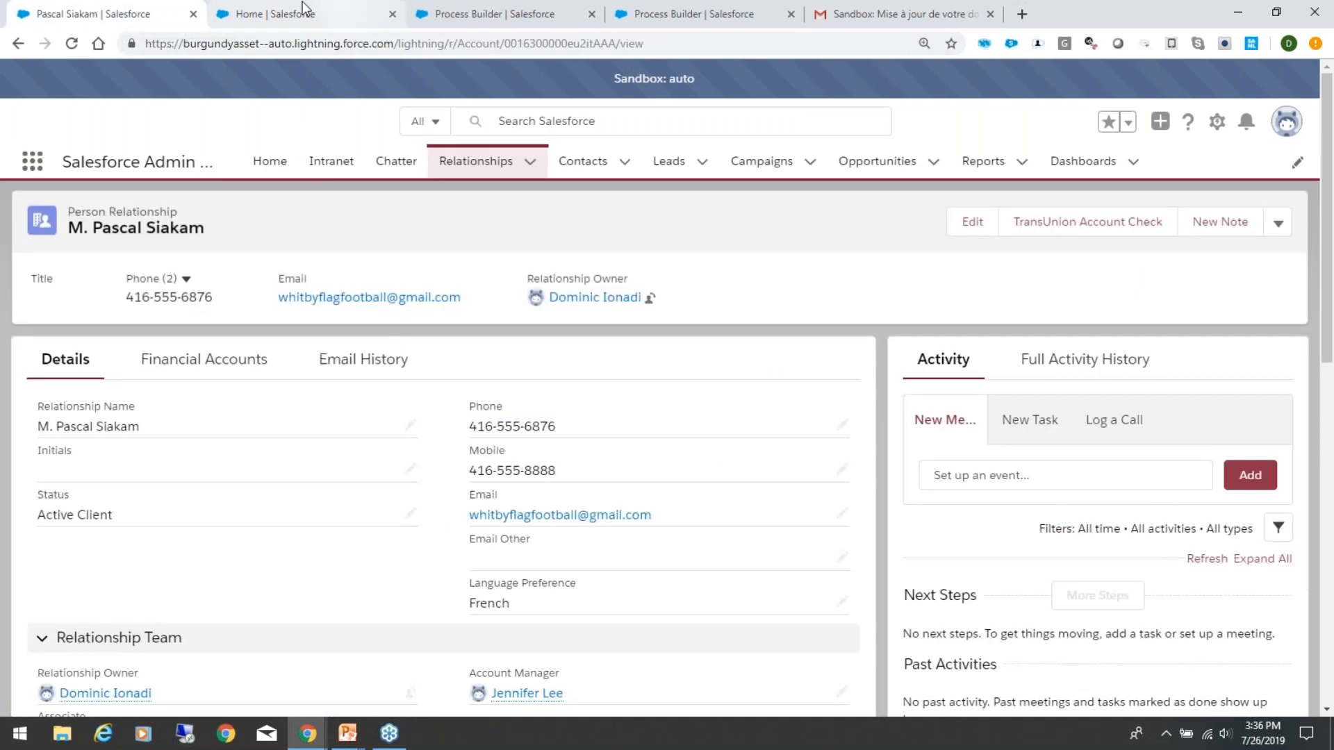
pyautogui.click(264, 14)
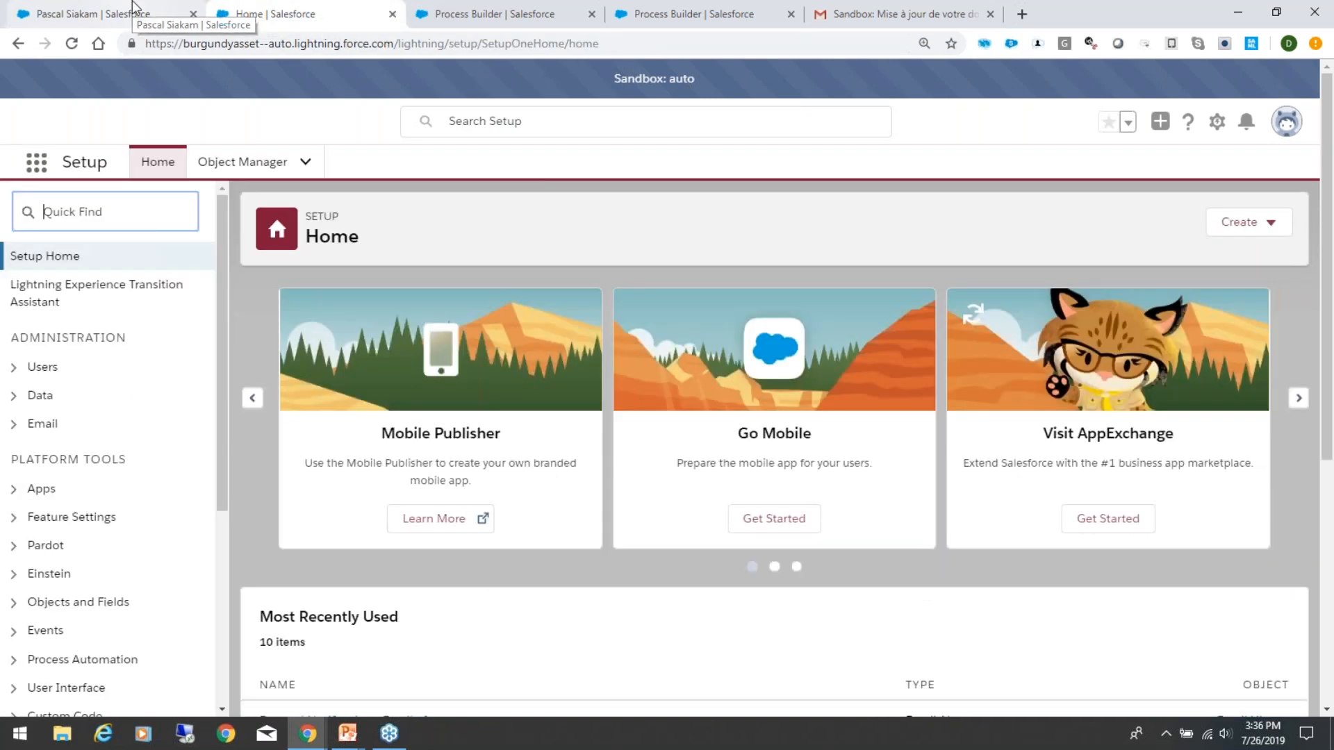
pyautogui.click(132, 10)
pyautogui.click(302, 14)
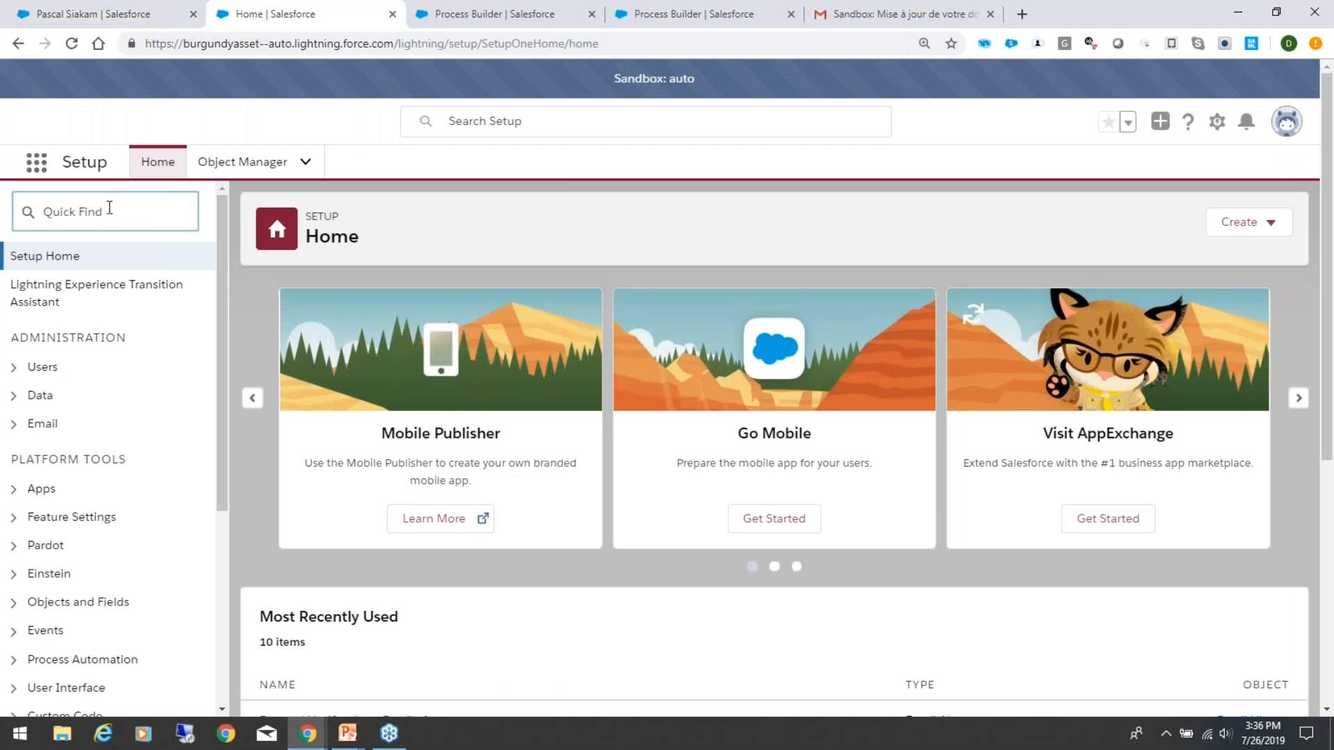
# Step: Search the Object Manager for "relationship" and open the Relationship object
pyautogui.click(247, 168)
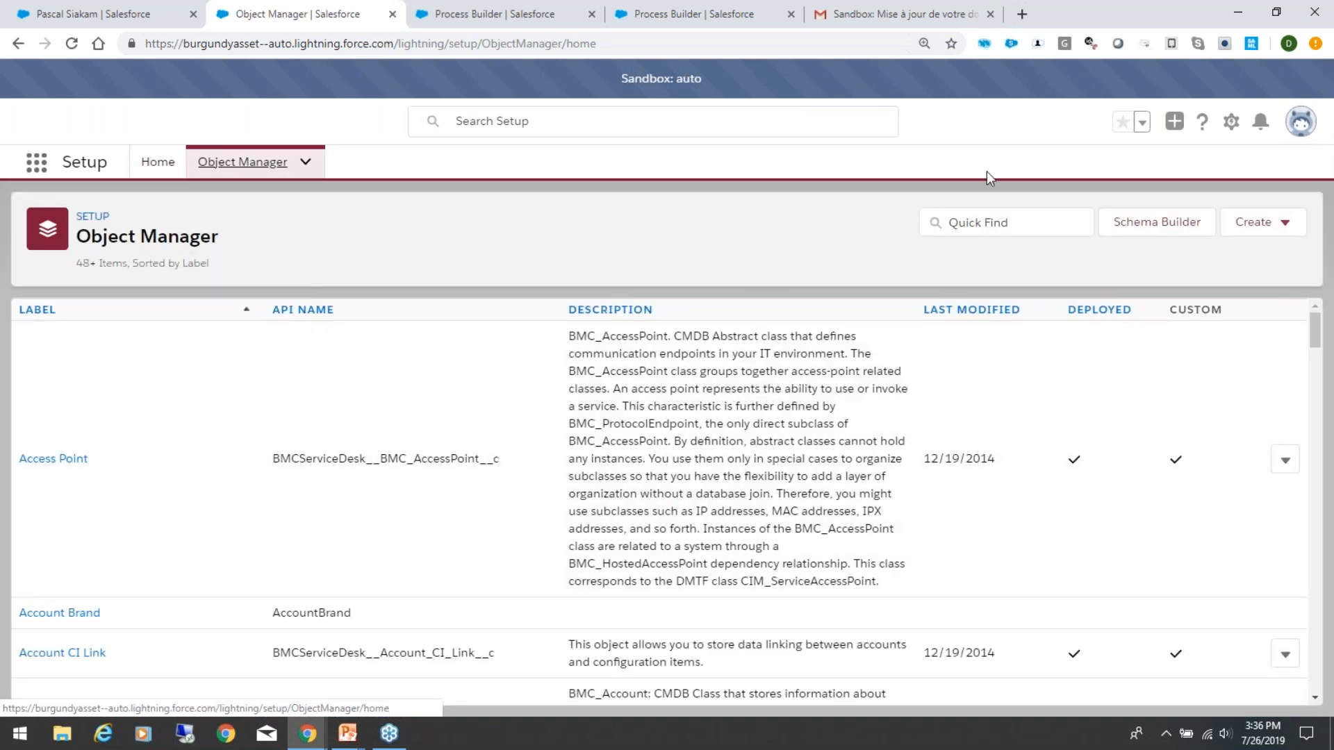
pyautogui.click(1026, 217)
pyautogui.write('relation')
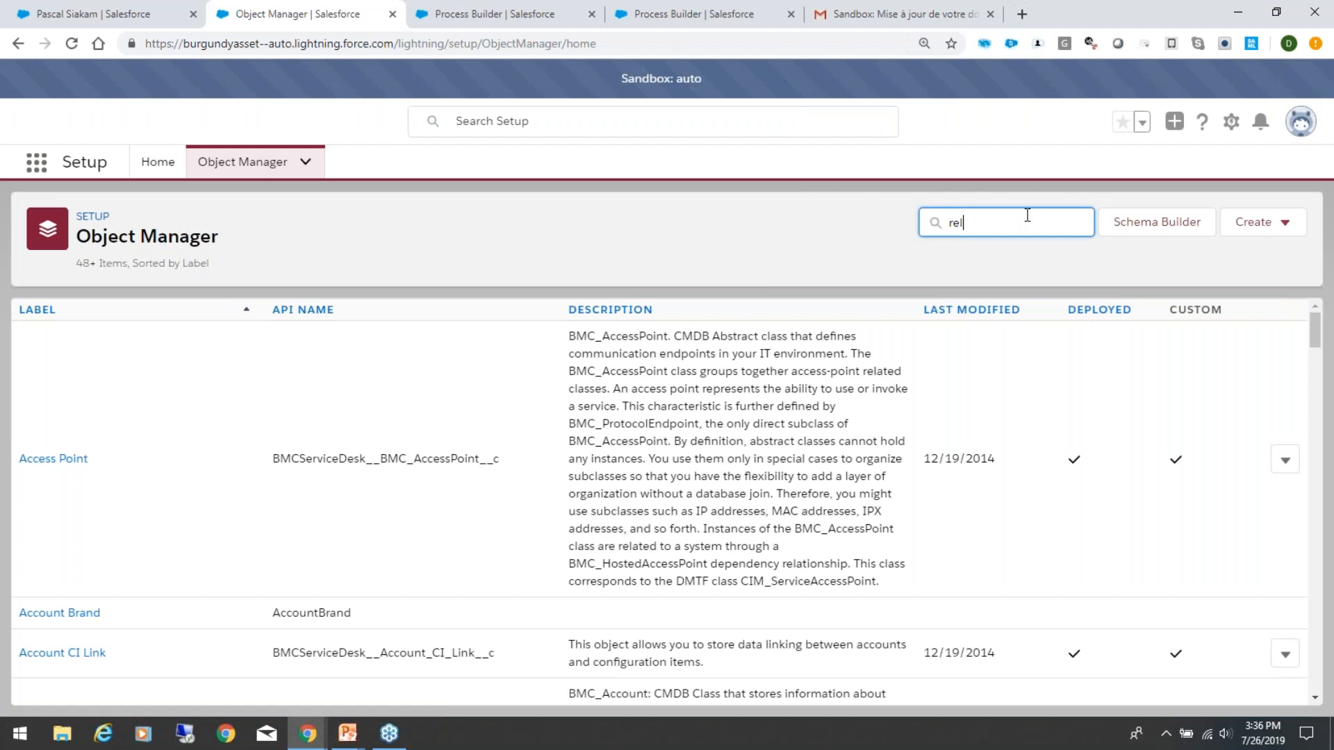
pyautogui.write('ship')
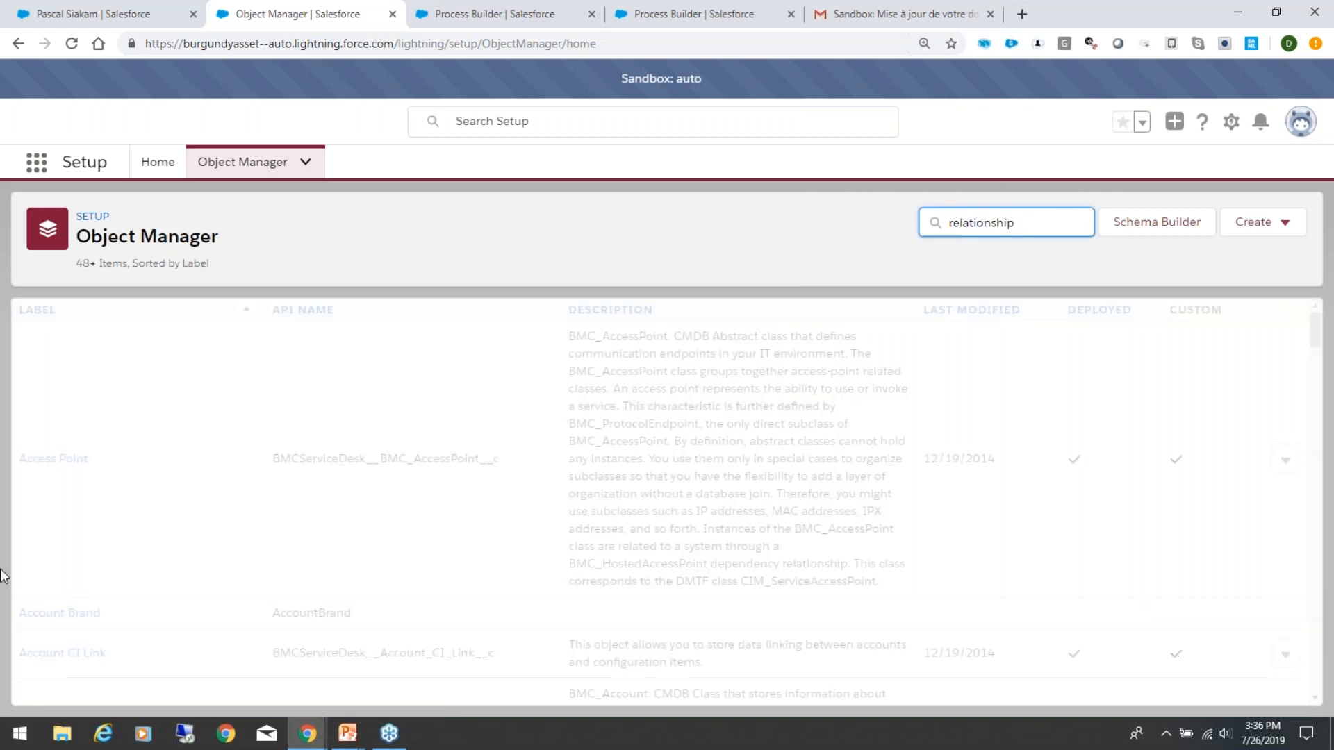
pyautogui.scroll(-4, 153, 570)
pyautogui.scroll(-4, 153, 568)
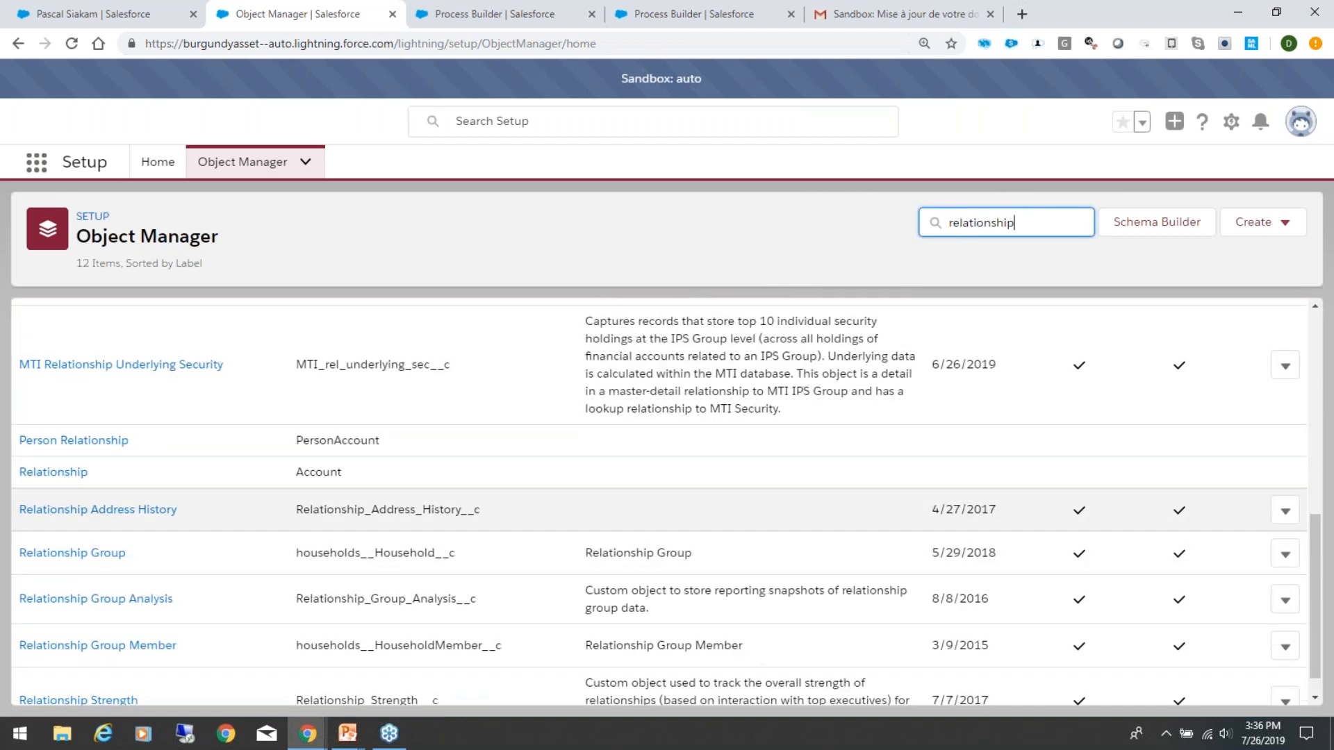
pyautogui.click(53, 476)
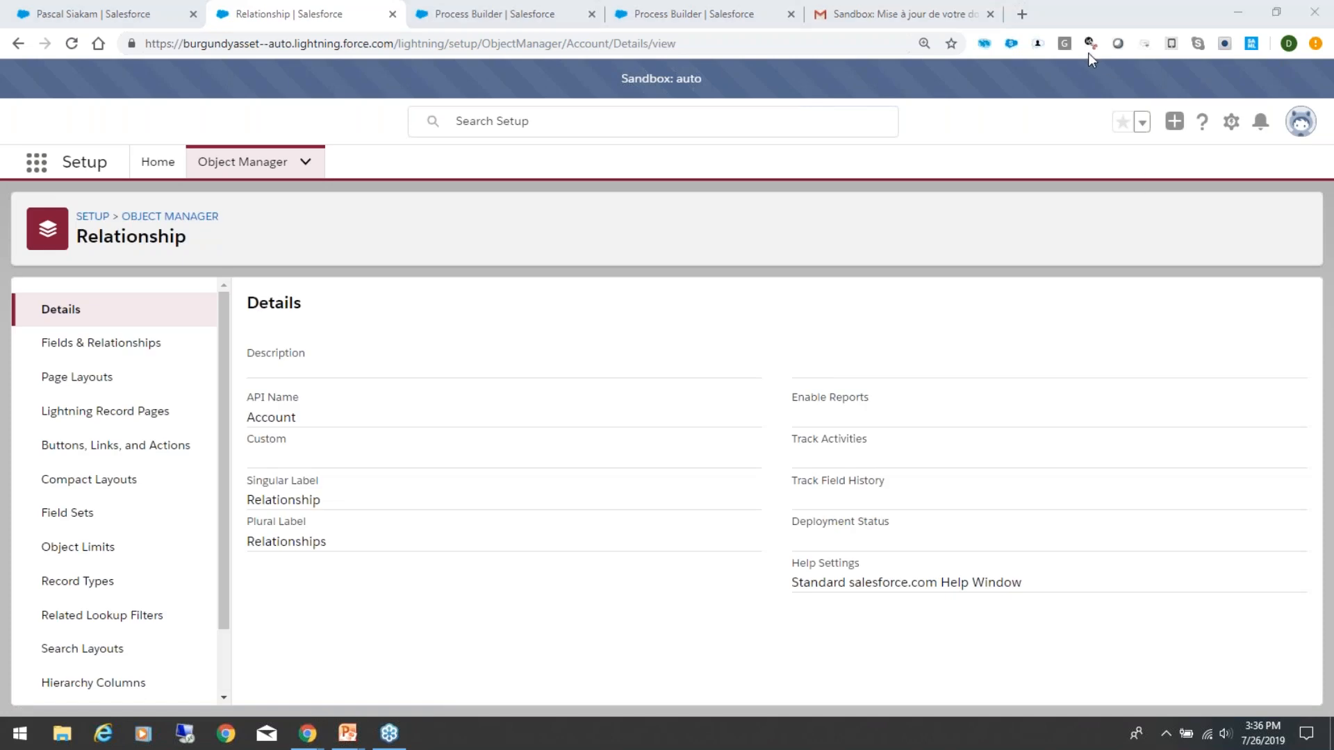
# Step: Search the Relationship object's fields for "email fo" and open the Email Formula field
pyautogui.click(102, 345)
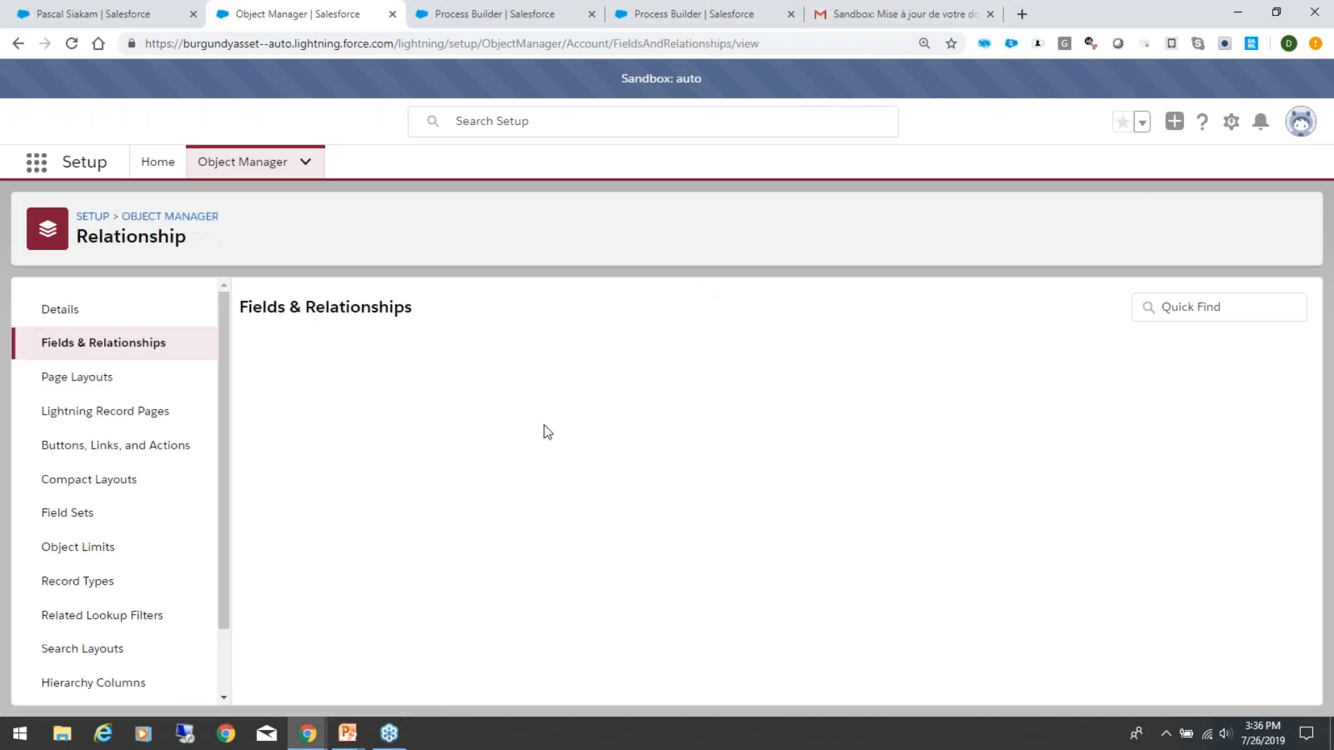
pyautogui.click(896, 302)
pyautogui.write('email')
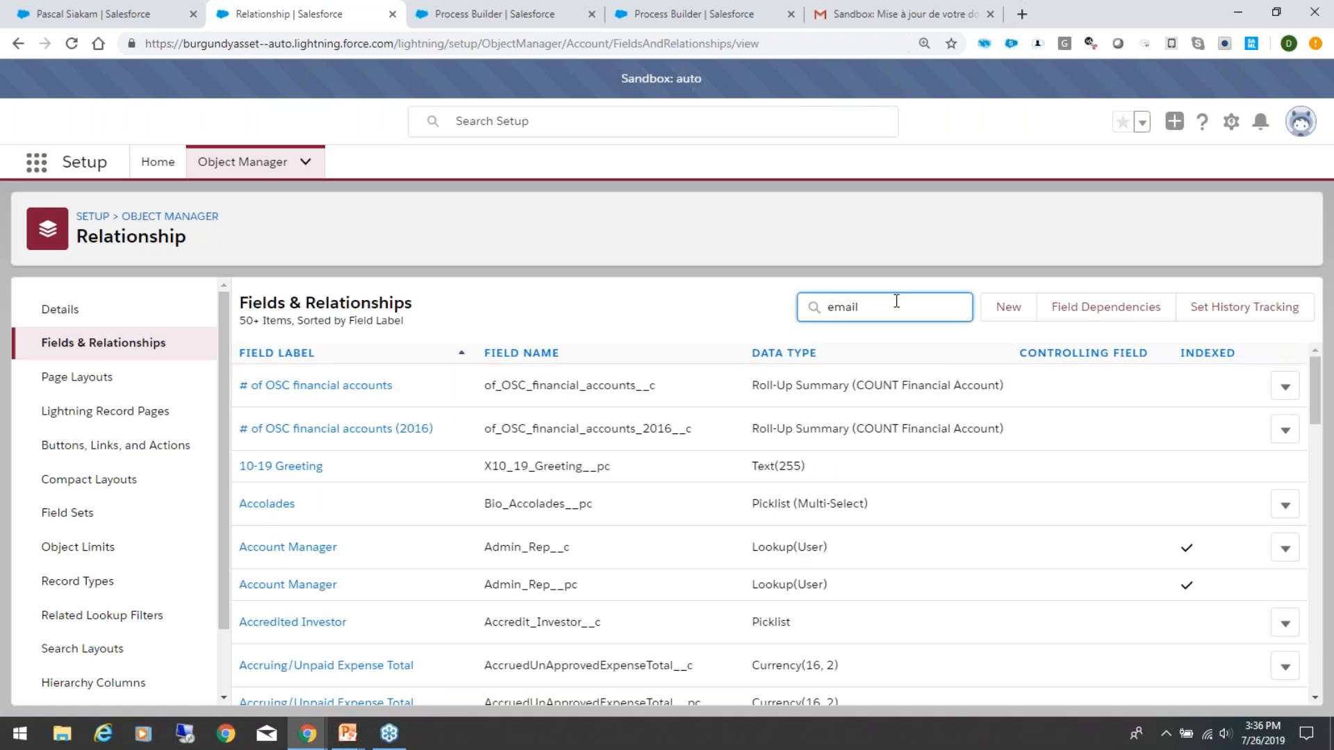
pyautogui.write(' fo')
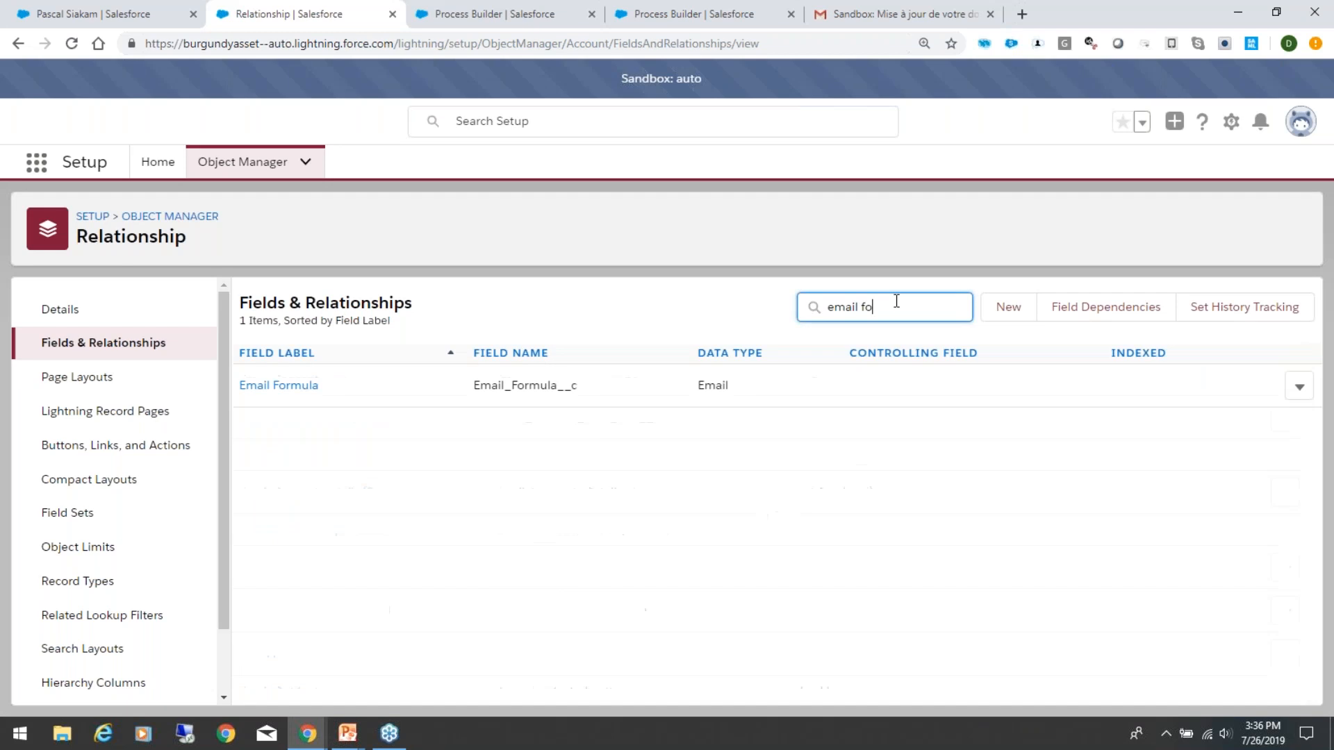
pyautogui.click(281, 393)
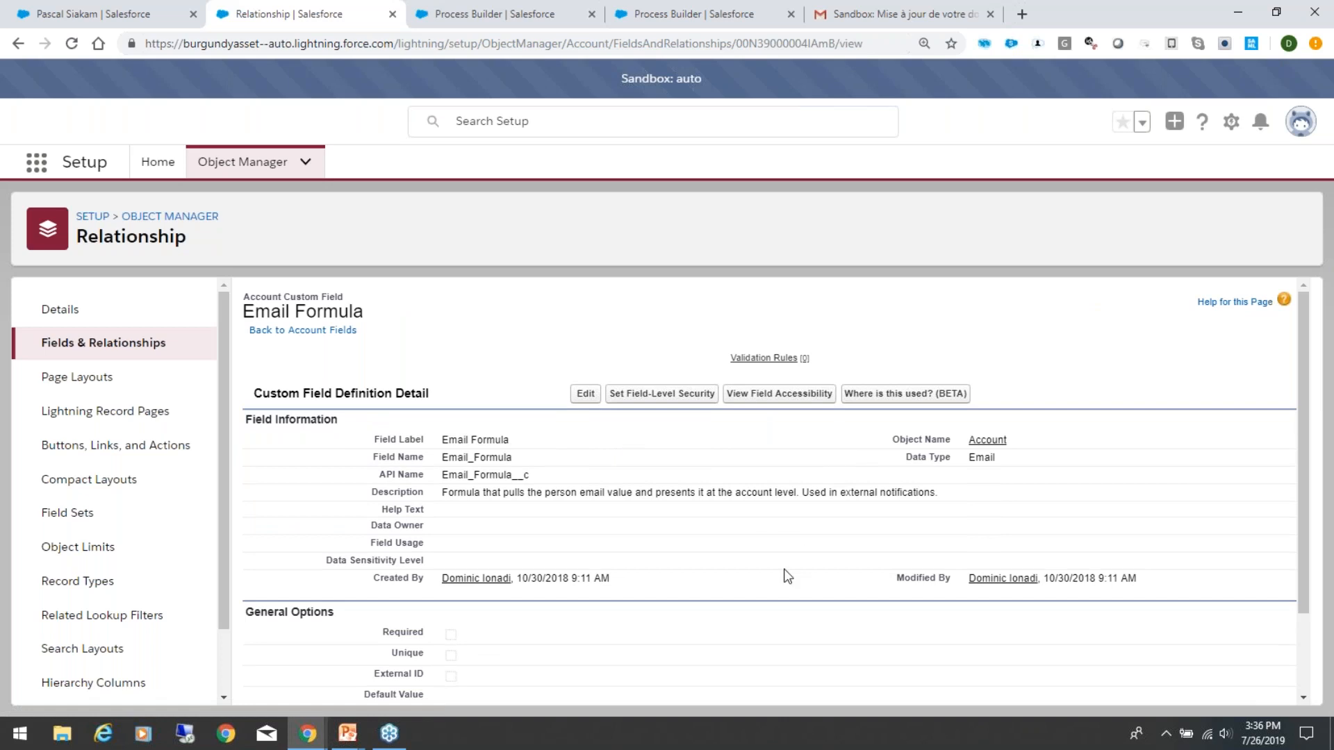
# Step: Review the Email Formula field's definition, reading its description and general options
pyautogui.scroll(-2, 766, 581)
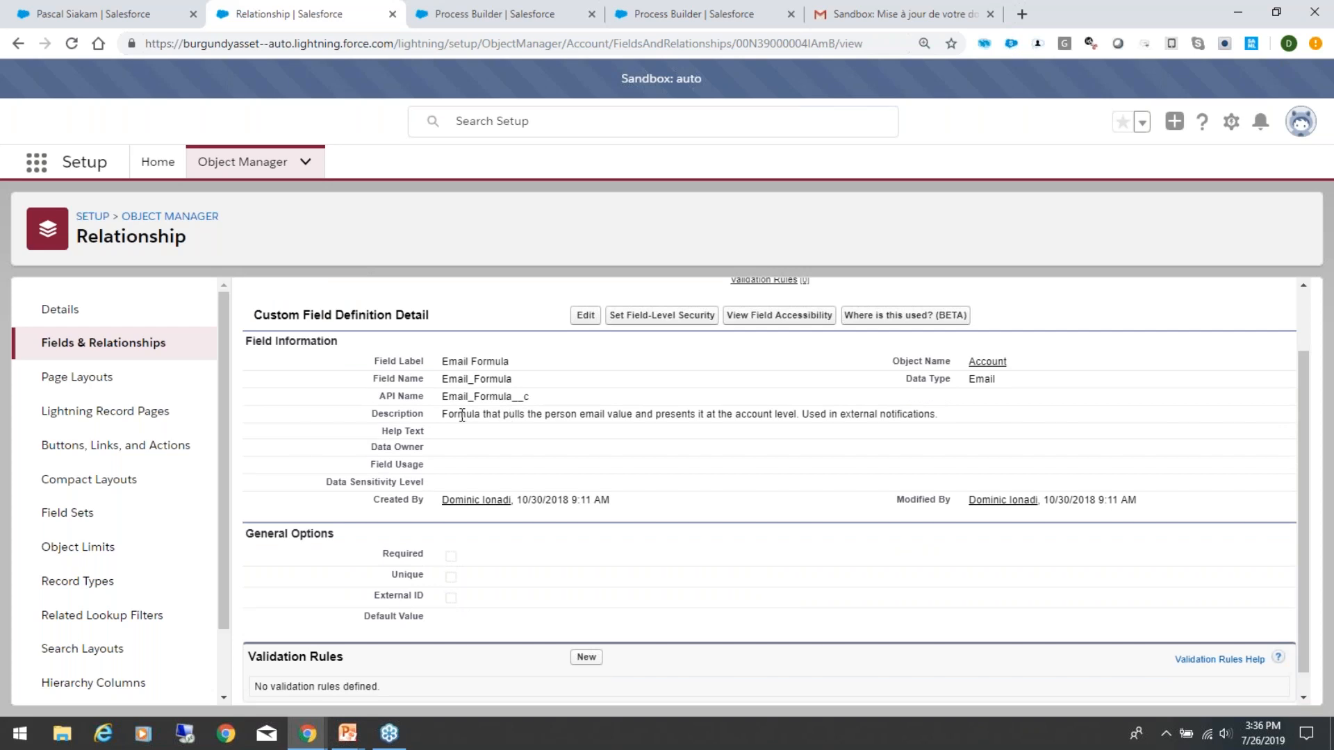
pyautogui.scroll(-1, 600, 526)
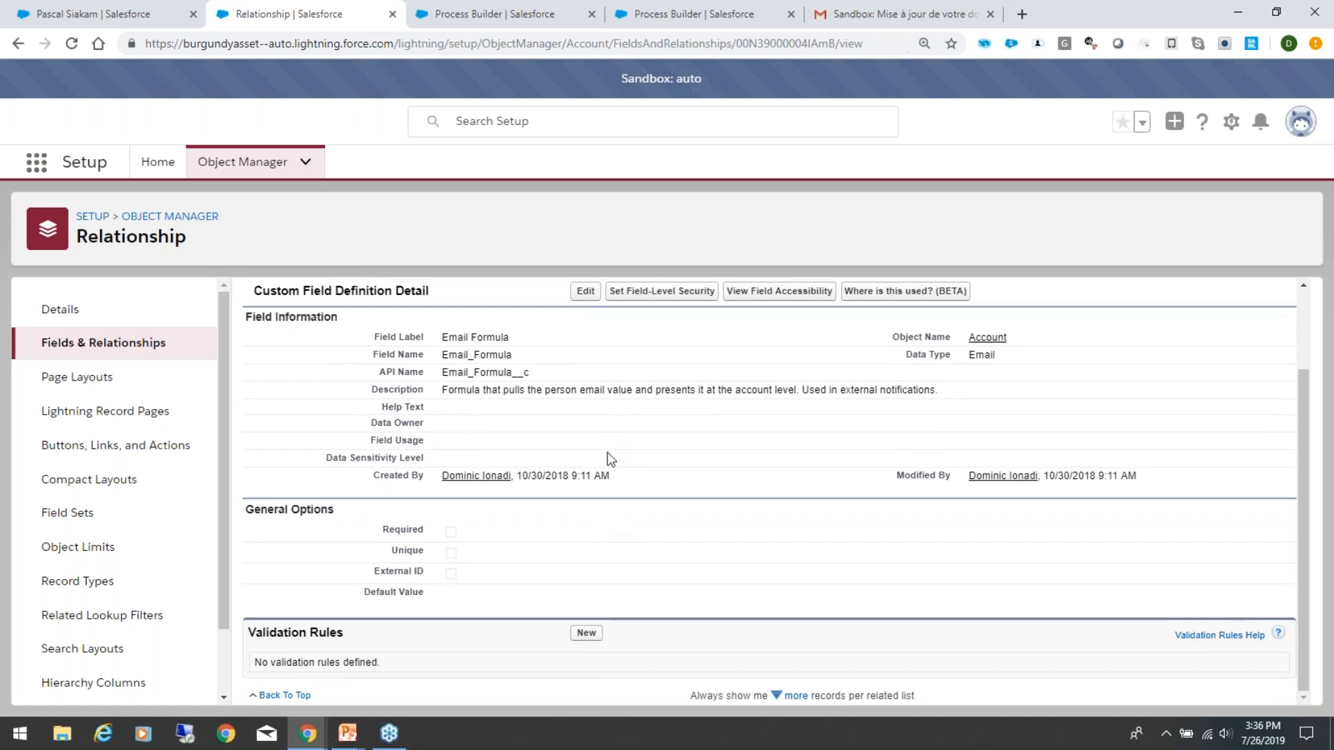
pyautogui.tripleClick(587, 387)
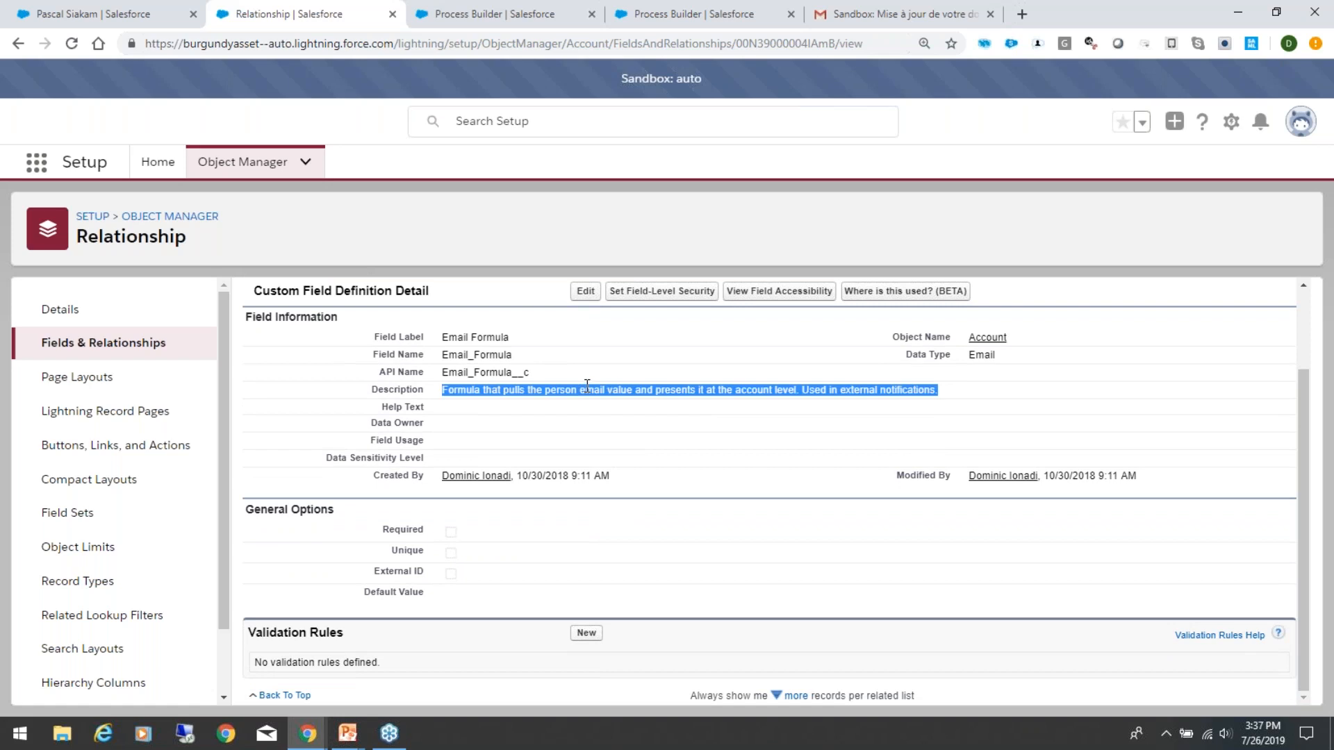
pyautogui.click(740, 437)
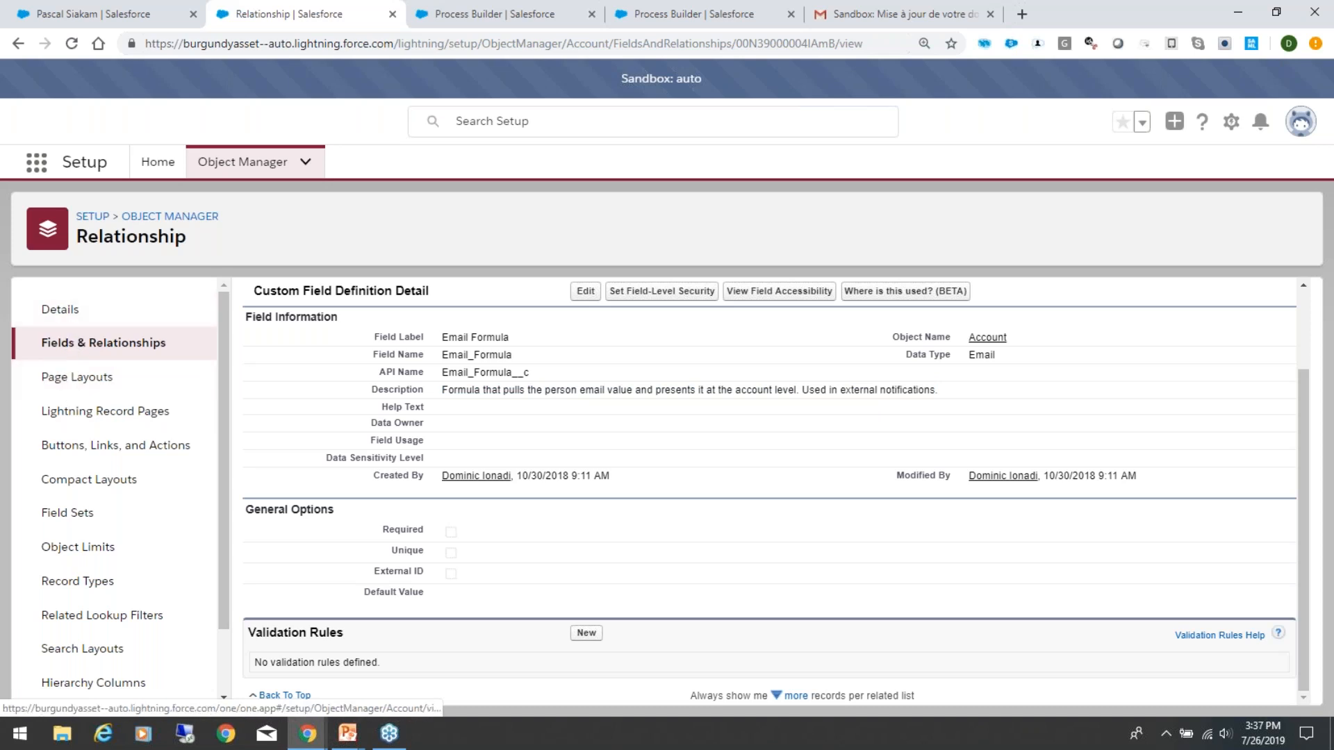
# Step: Return to Setup home, search for "workflo" and open the Workflow Rules list
pyautogui.click(157, 173)
pyautogui.click(123, 215)
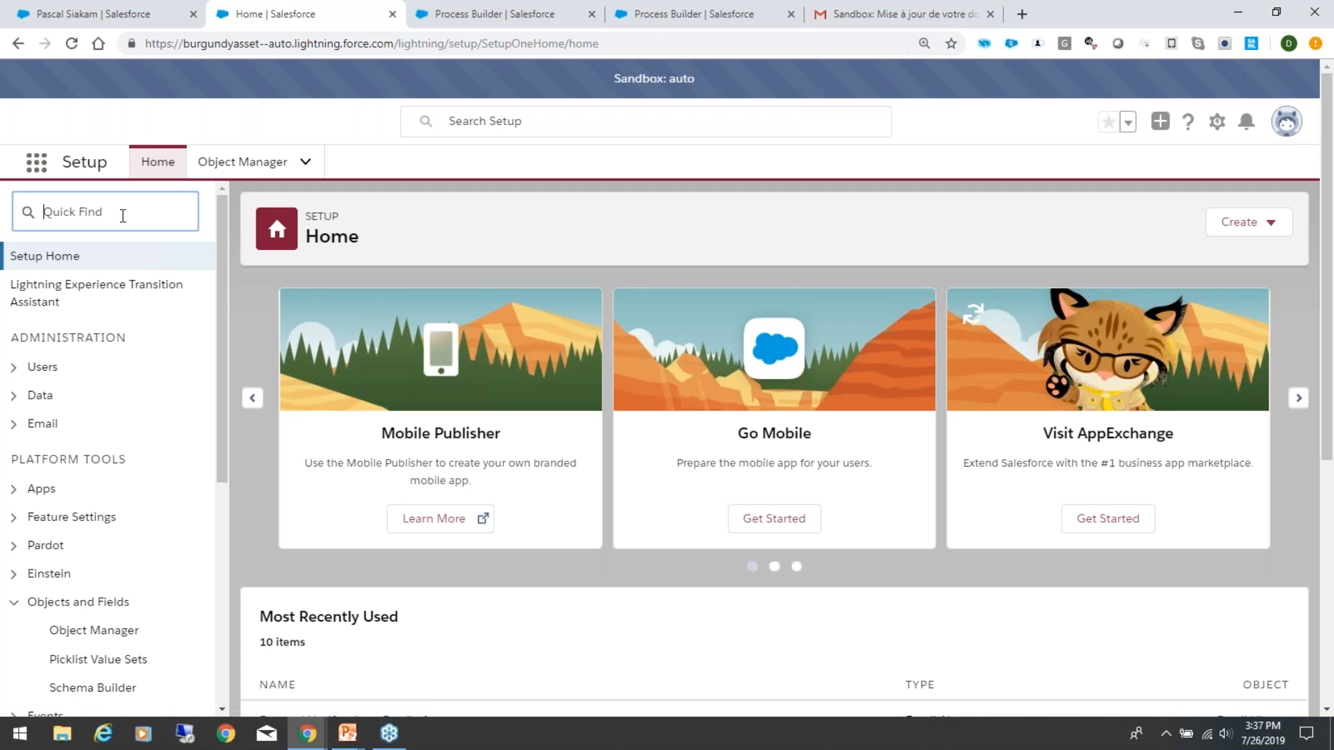
pyautogui.write('workflo')
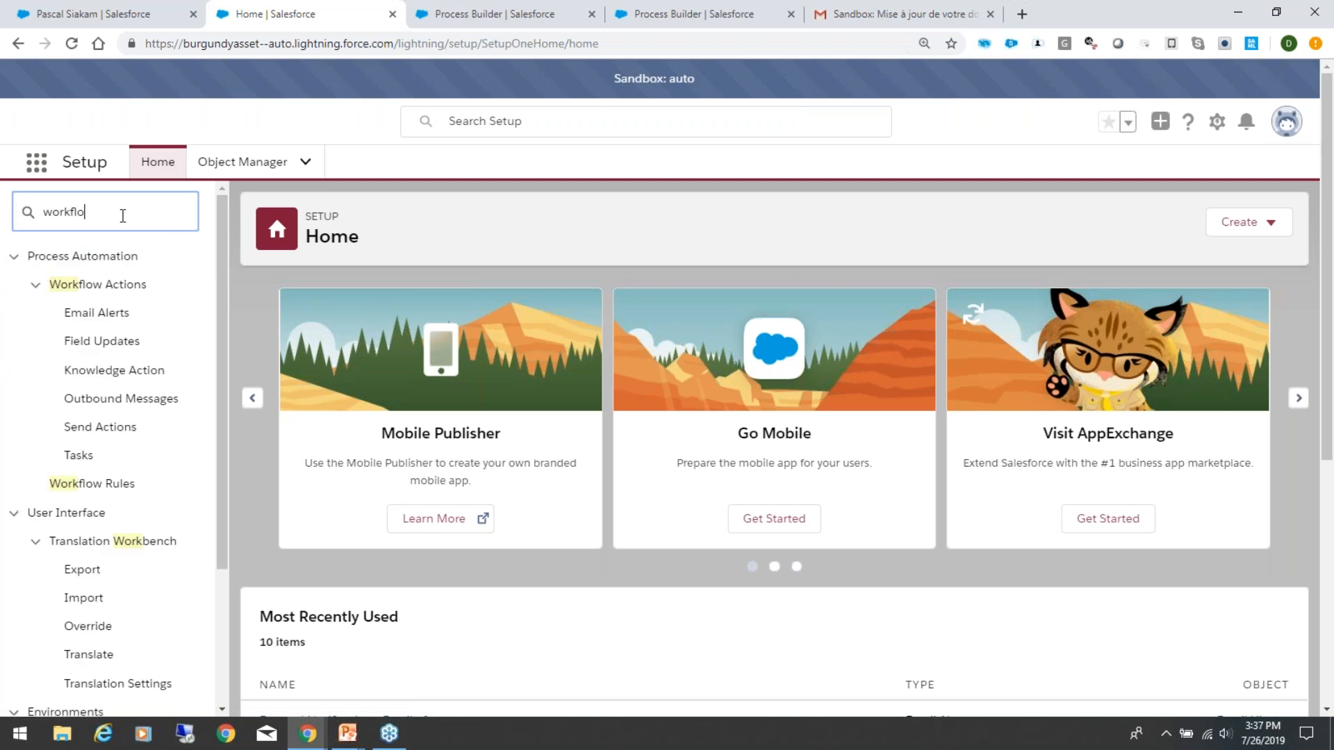
pyautogui.click(69, 486)
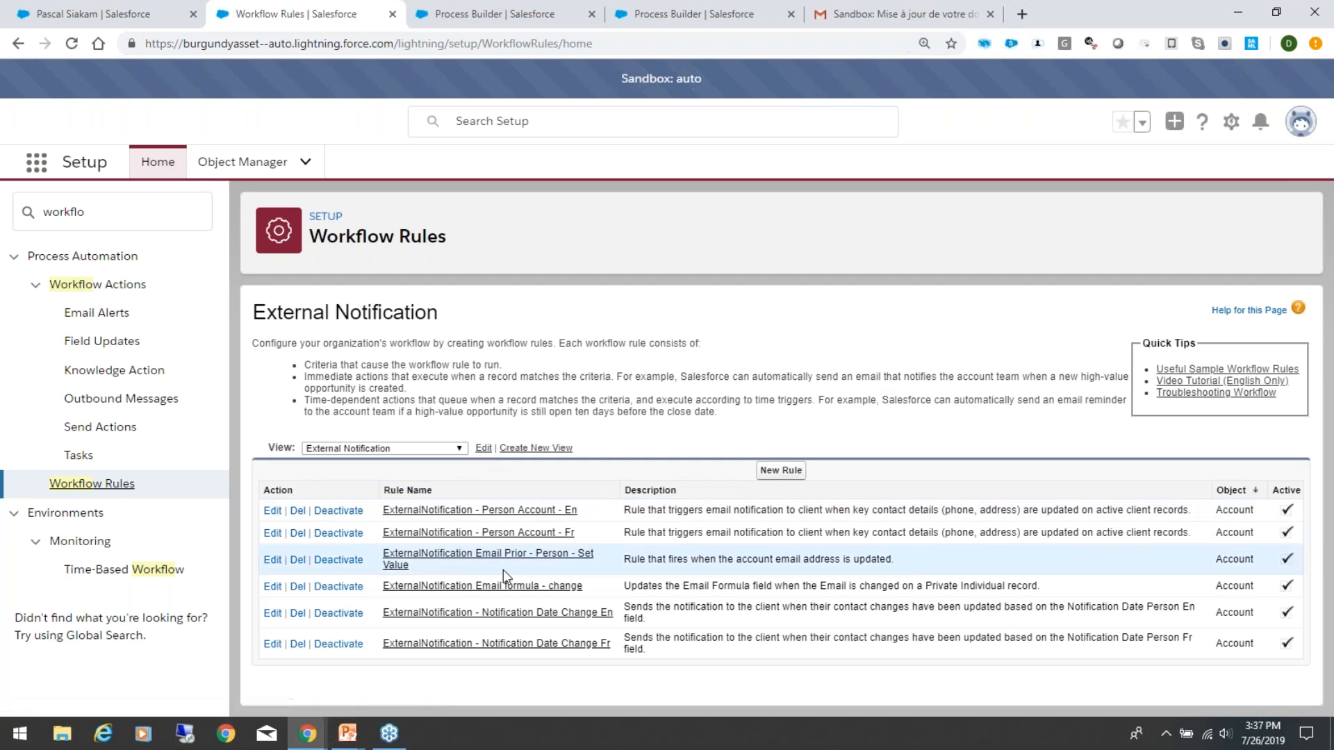
# Step: Examine the Email Formula - Change field update used by the ExternalNotification Email formula - change rule, then return to that rule
pyautogui.click(478, 585)
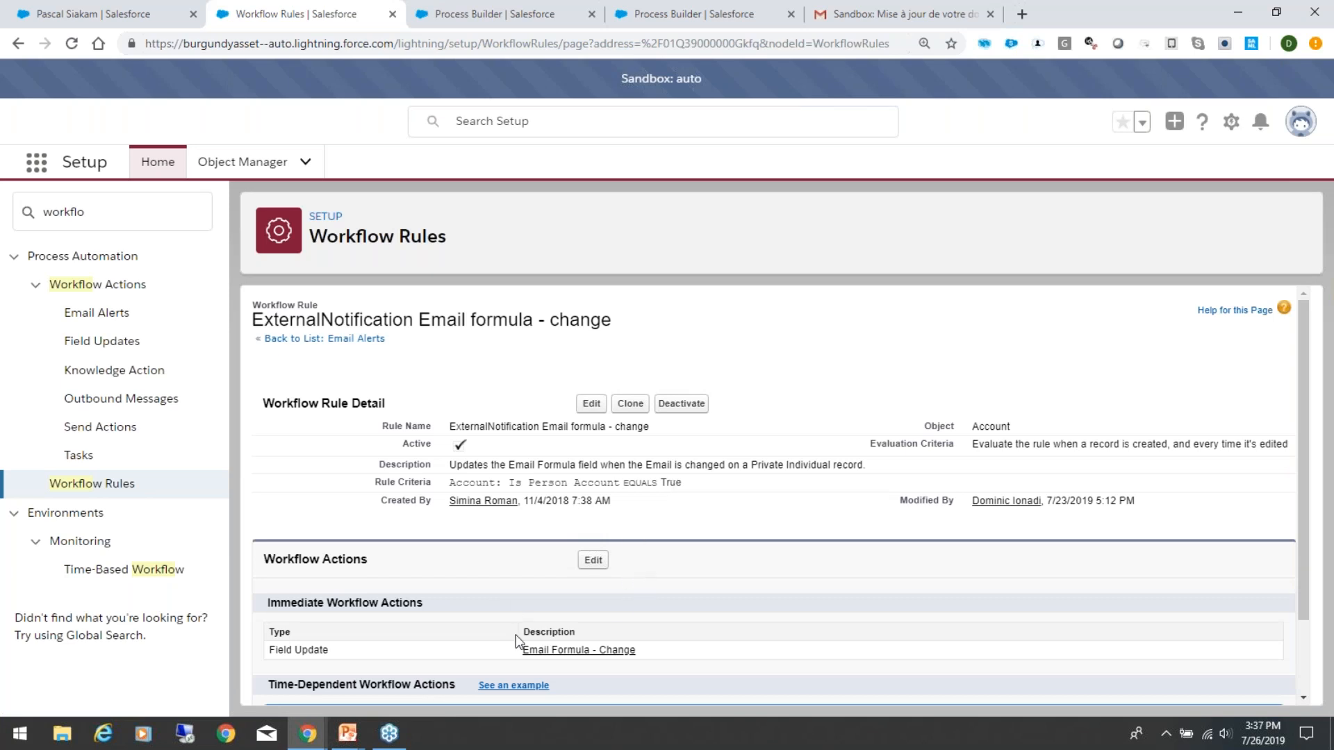
pyautogui.click(552, 657)
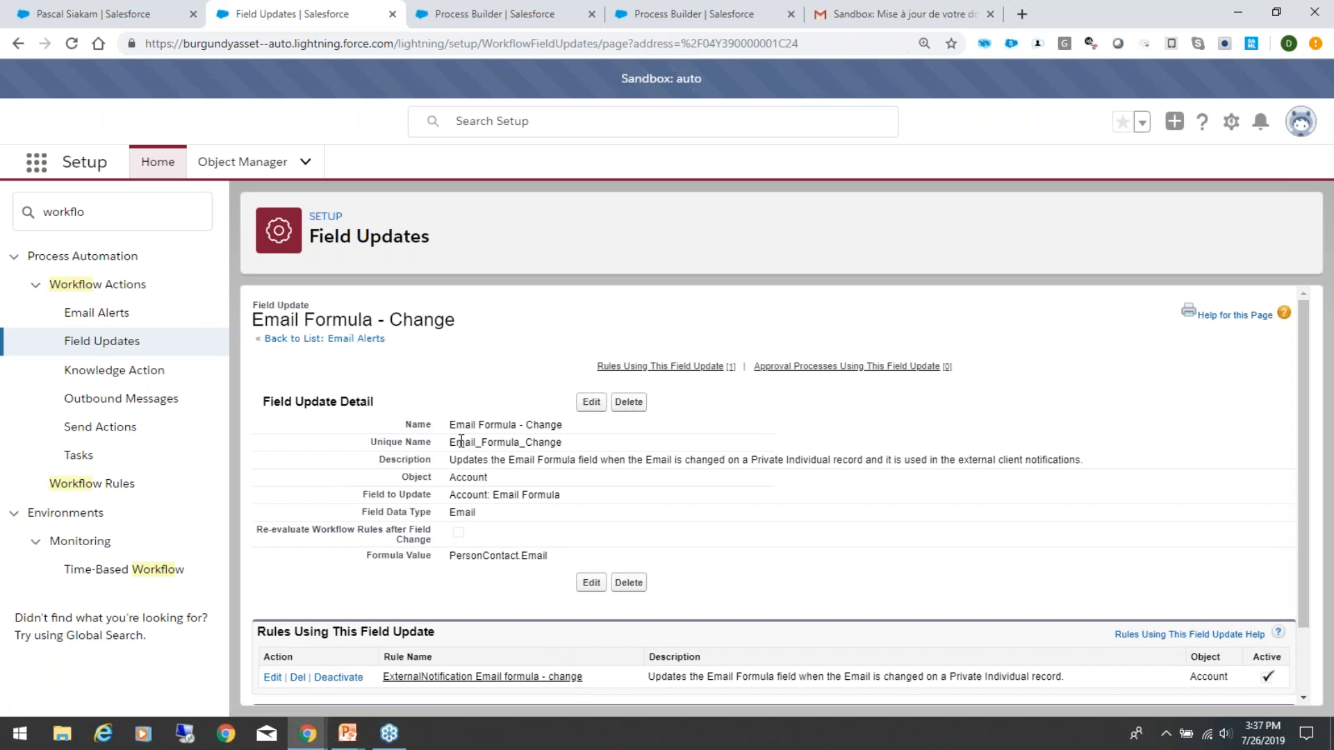
pyautogui.moveTo(457, 460); pyautogui.dragTo(698, 466)
pyautogui.click(723, 487)
pyautogui.moveTo(876, 461); pyautogui.dragTo(1041, 460)
pyautogui.click(1016, 477)
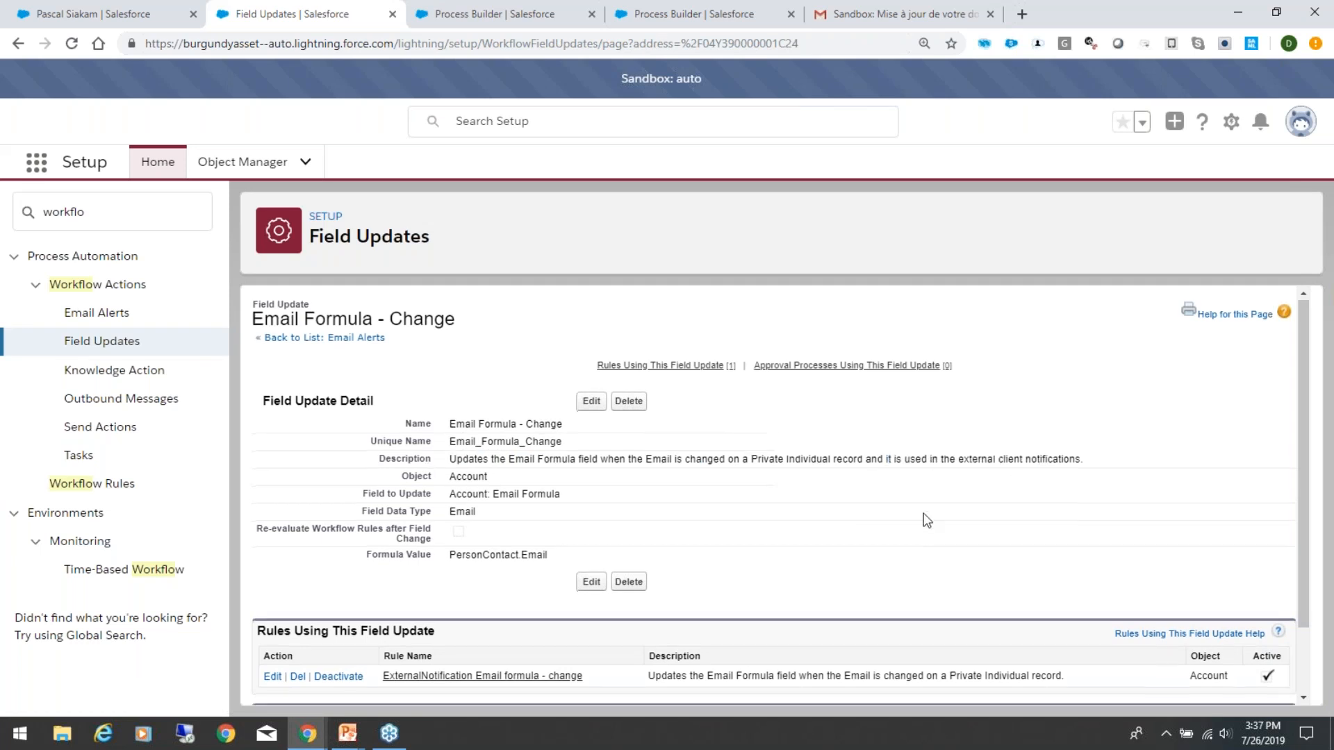
pyautogui.scroll(-1, 926, 520)
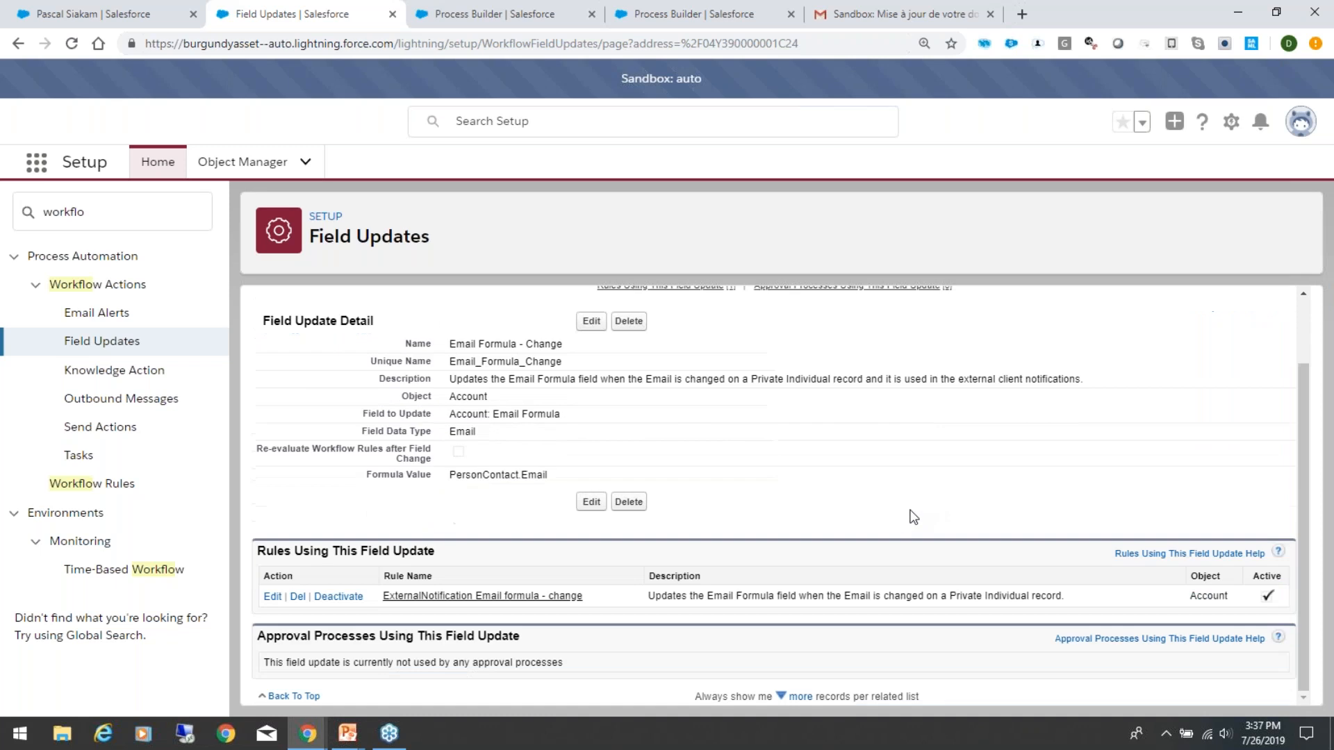
pyautogui.click(473, 597)
# Step: Replace the setup search with "work" and reopen the External Notification list of workflow rules
pyautogui.click(120, 216)
pyautogui.press('BackSpace')
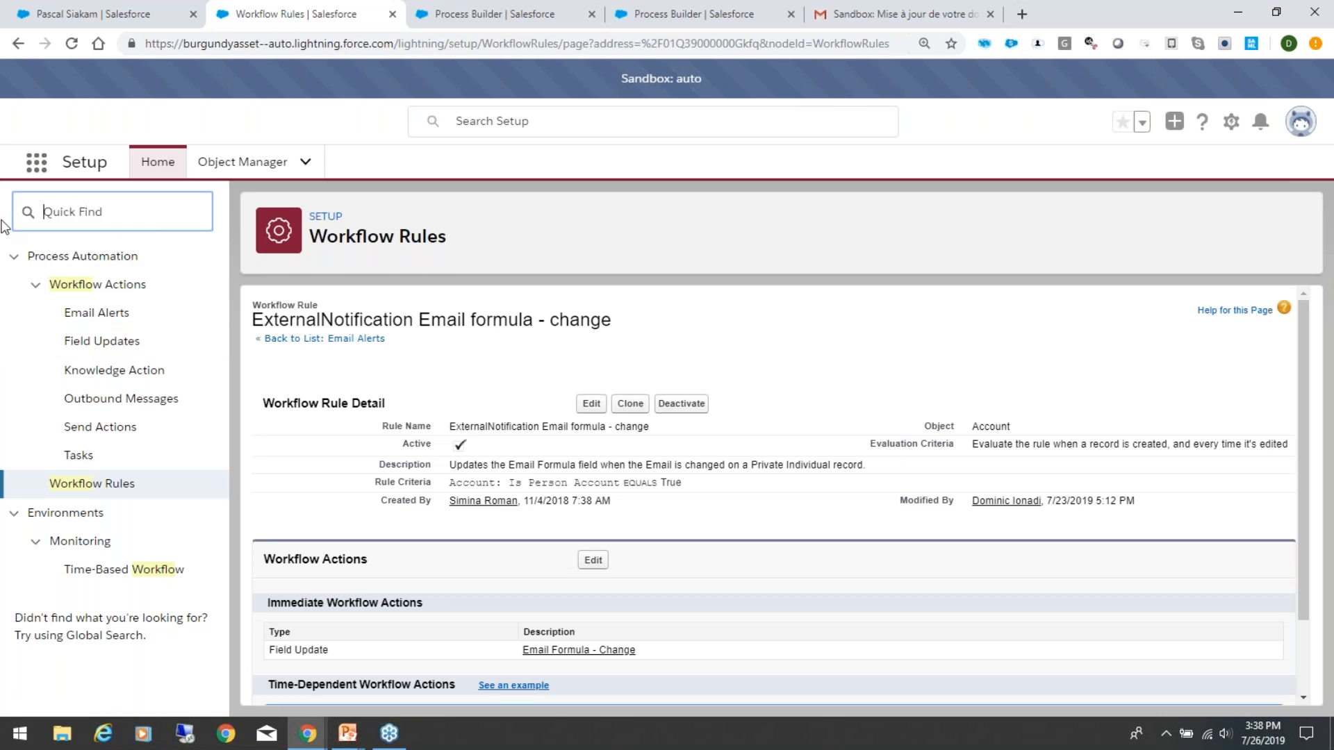
pyautogui.click(210, 107)
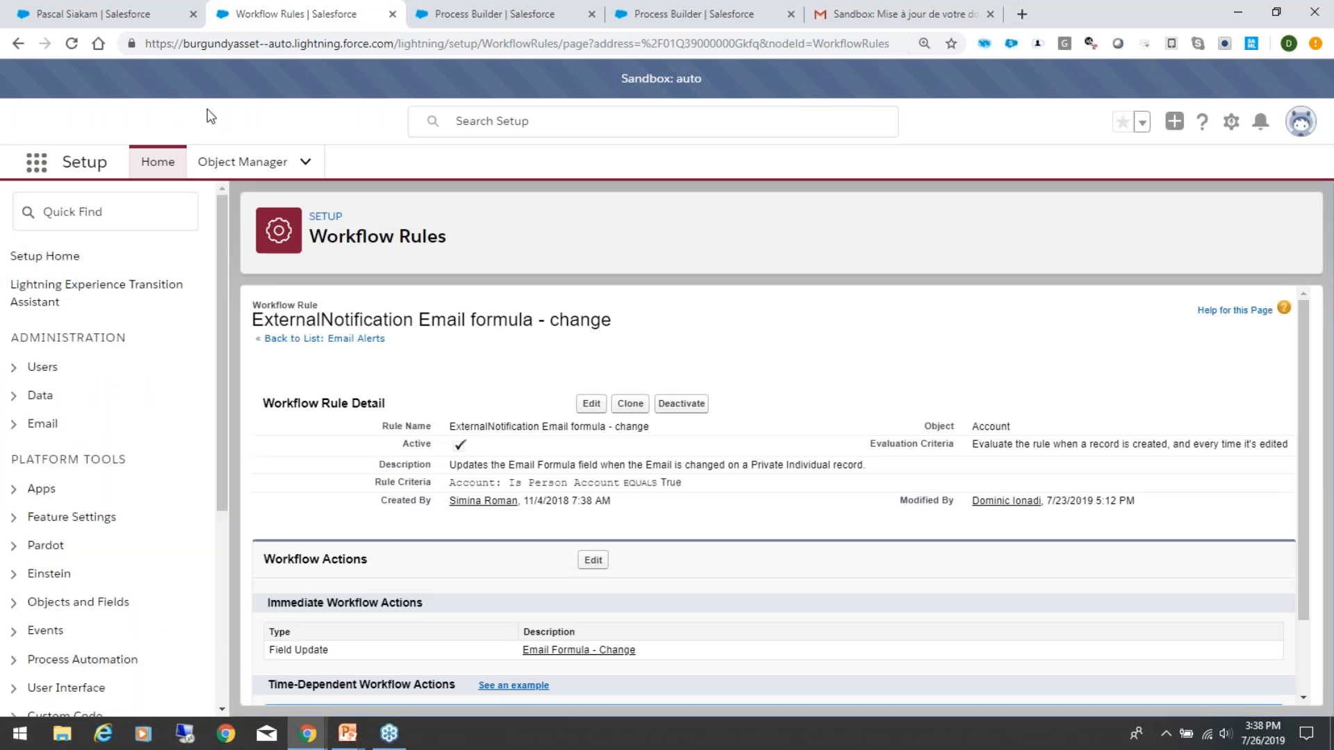
pyautogui.moveTo(222, 226); pyautogui.dragTo(224, 195)
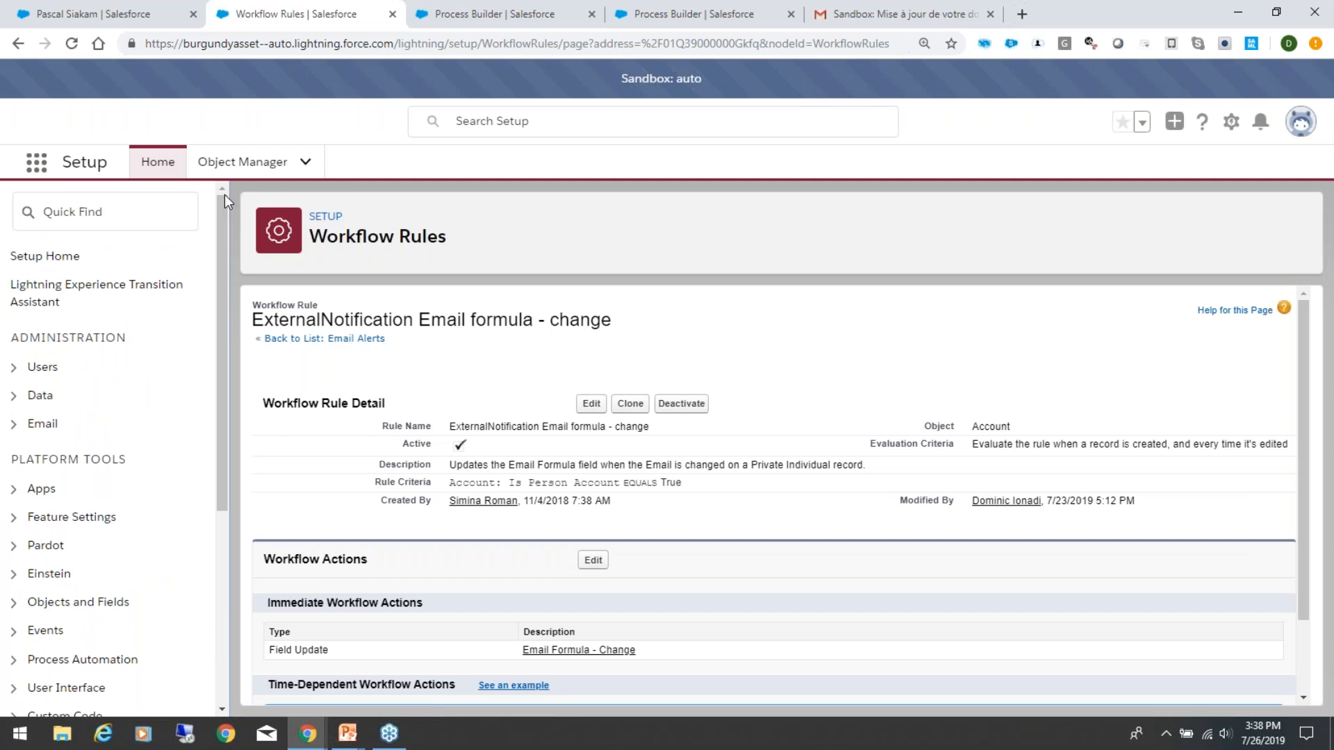
pyautogui.moveTo(221, 270)
pyautogui.mouseDown()
pyautogui.moveTo(233, 379)
pyautogui.moveTo(220, 244)
pyautogui.mouseUp()
pyautogui.click(79, 216)
pyautogui.write('wor')
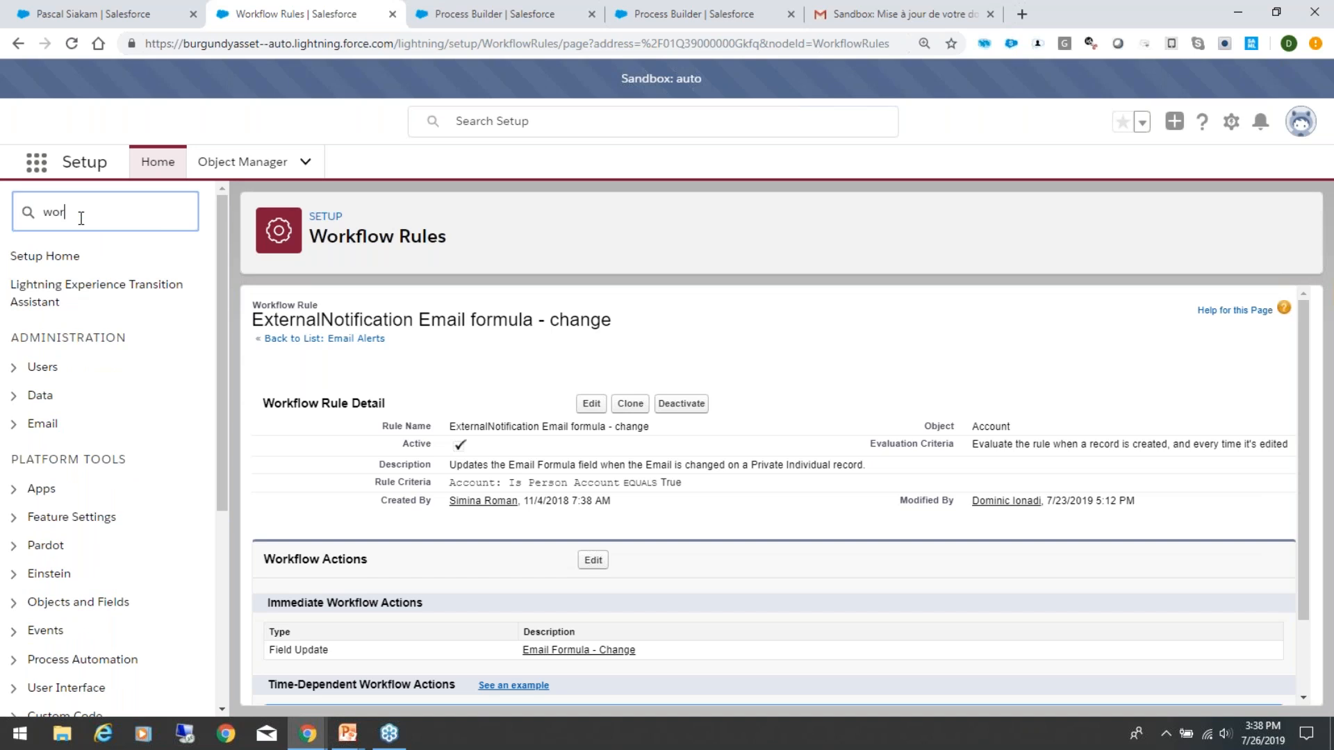
pyautogui.write('k')
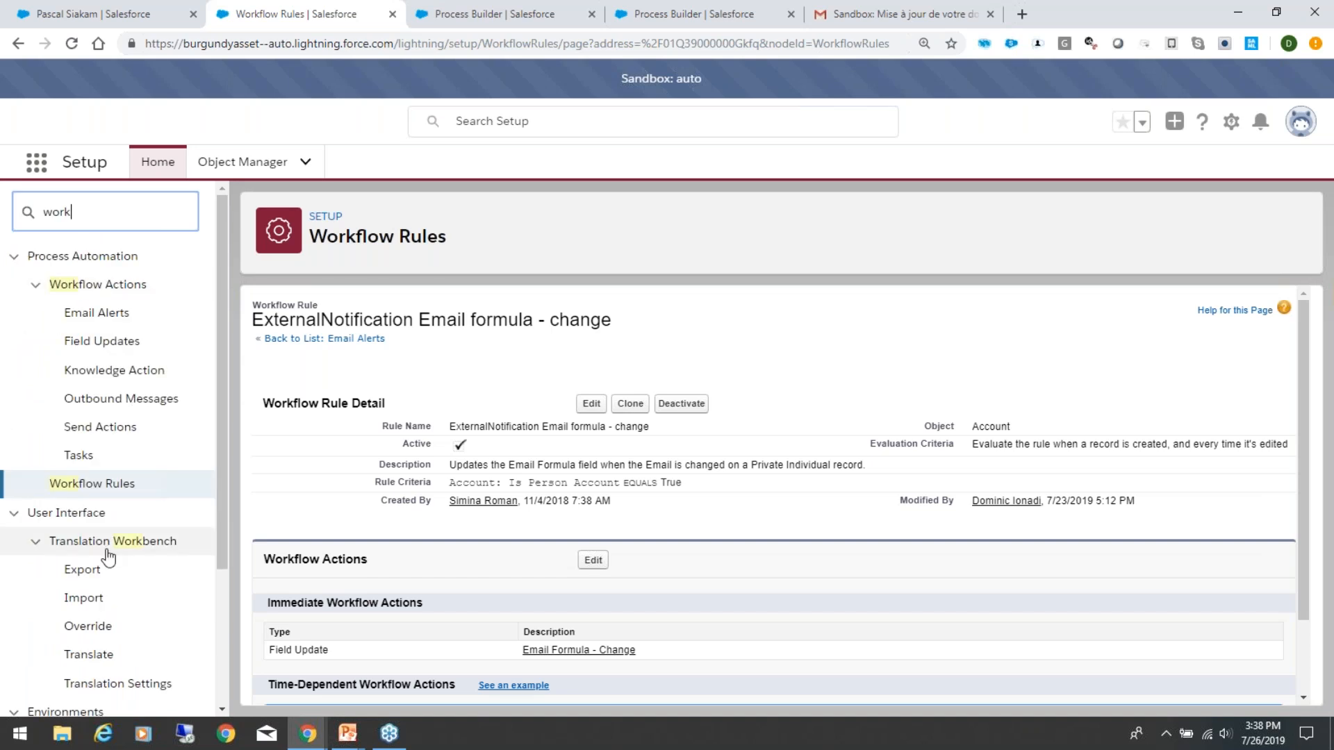
pyautogui.click(86, 486)
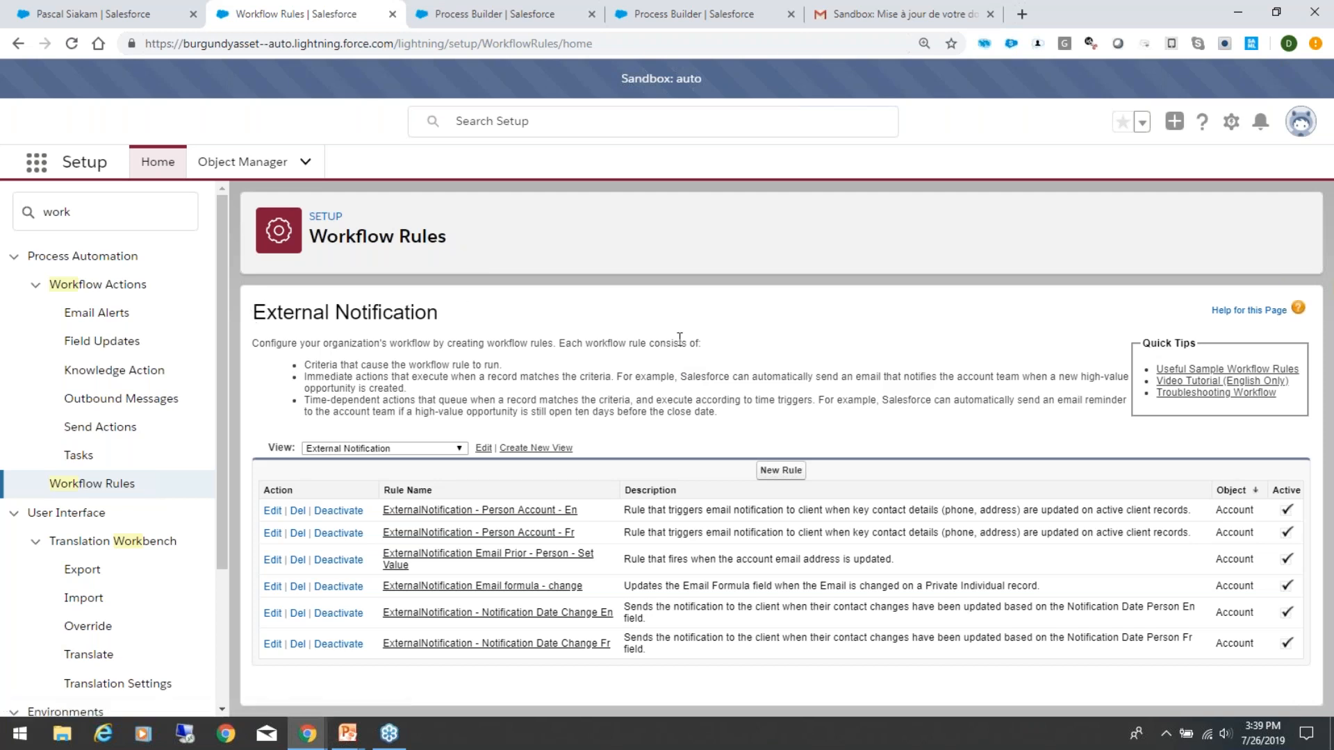
# Step: Review the External Notification workflow rules alongside the client's record, ending on the client's record
pyautogui.moveTo(762, 433); pyautogui.dragTo(225, 311)
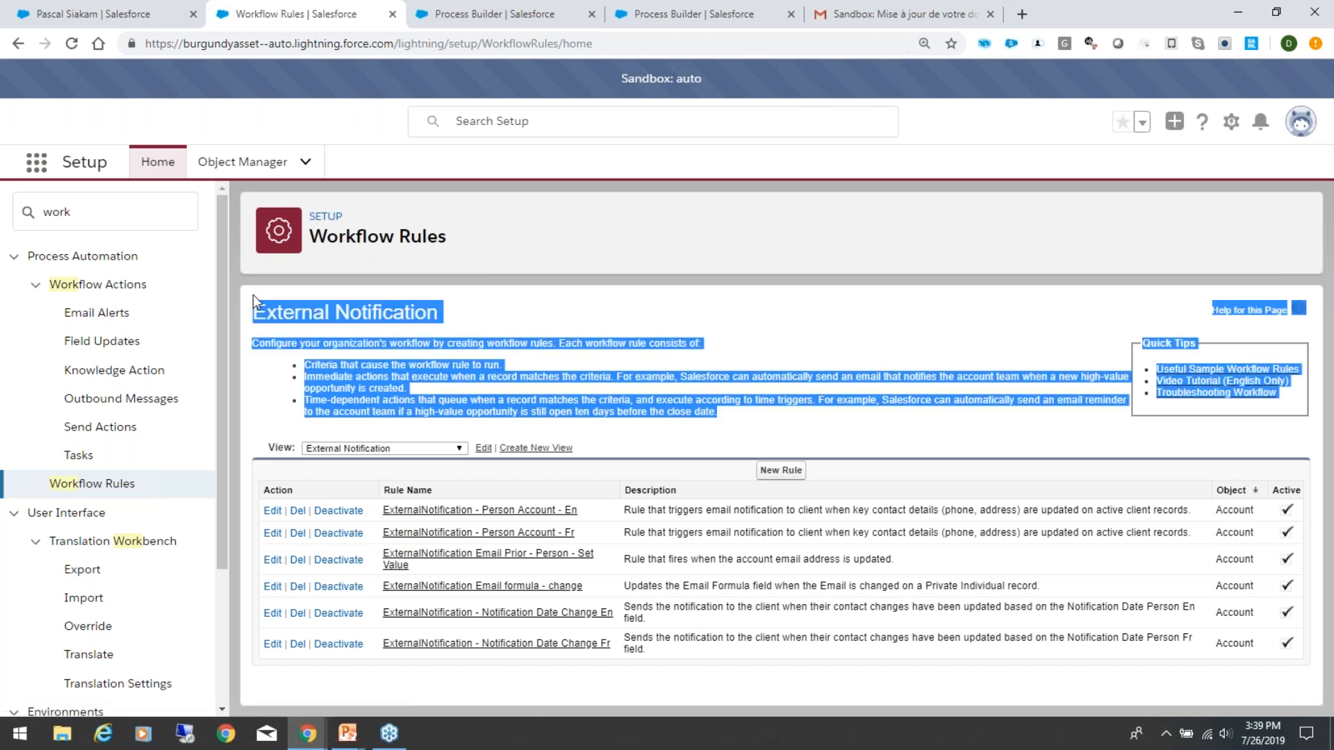
pyautogui.click(465, 313)
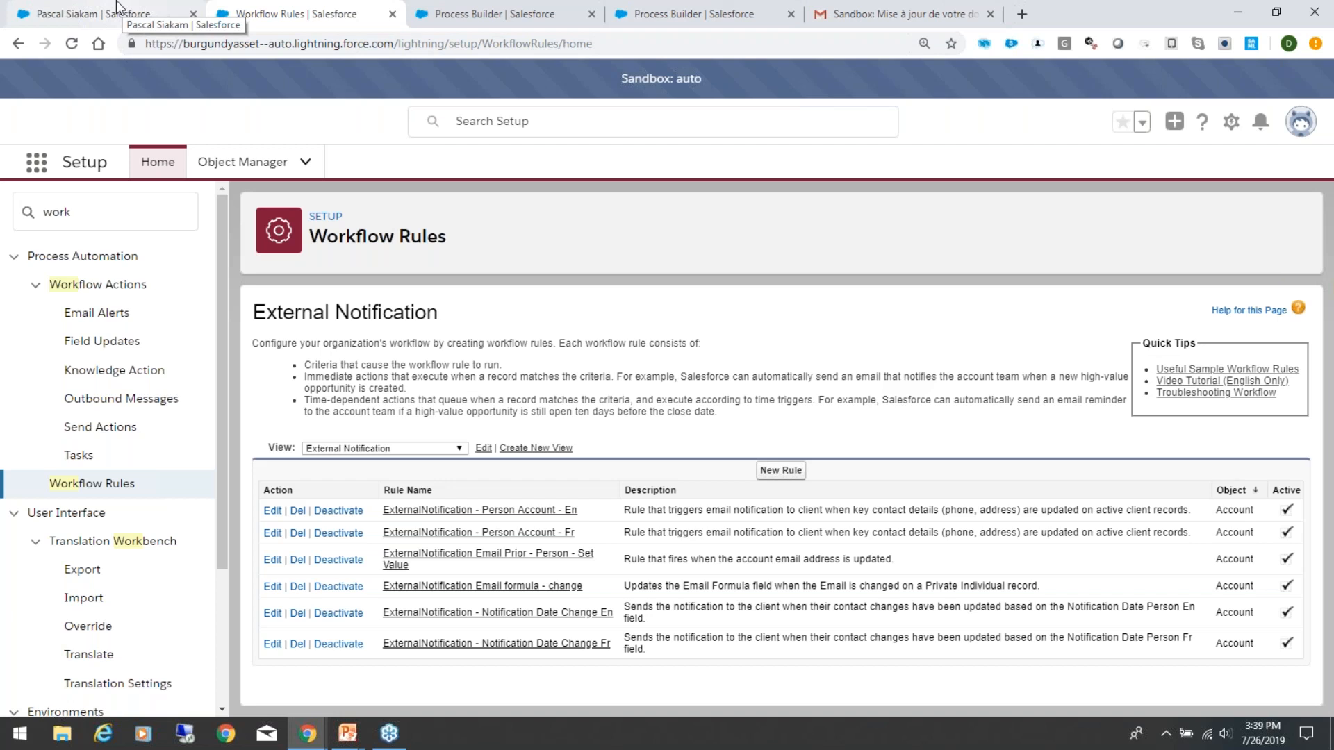
pyautogui.click(82, 12)
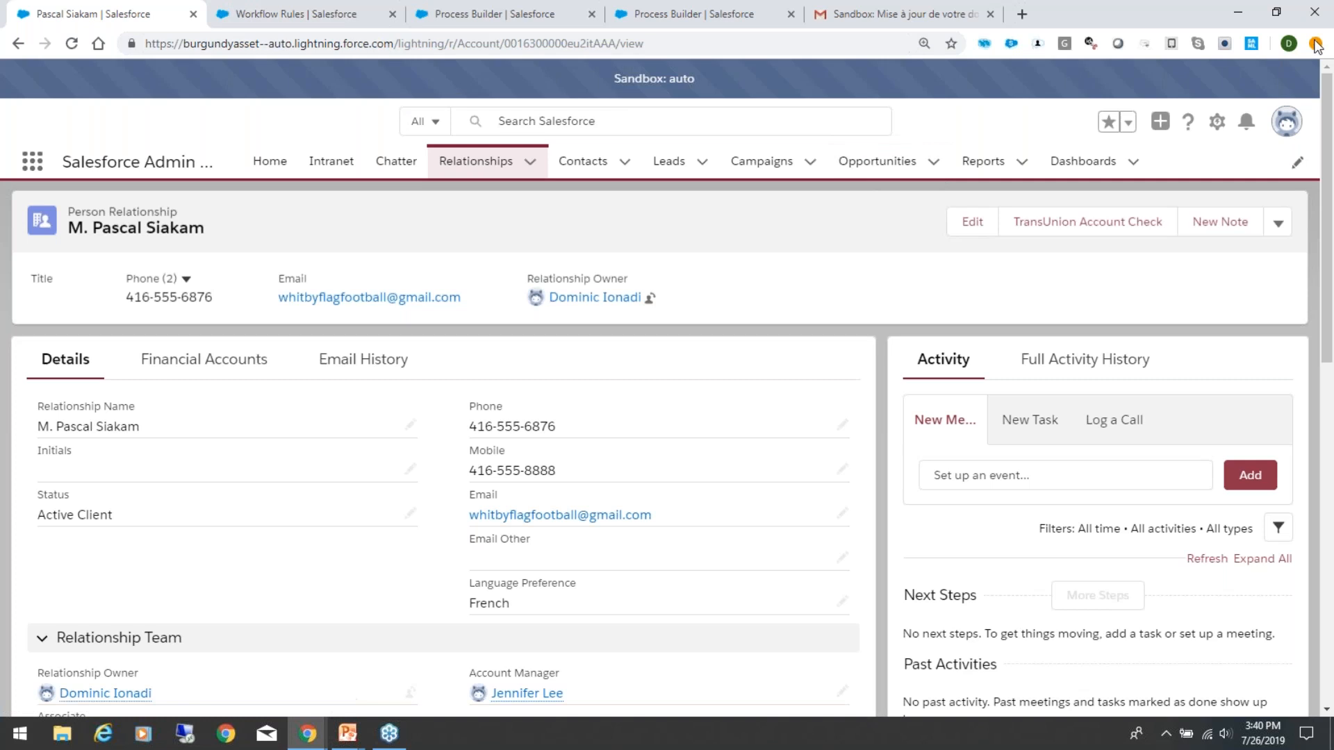
pyautogui.click(1318, 44)
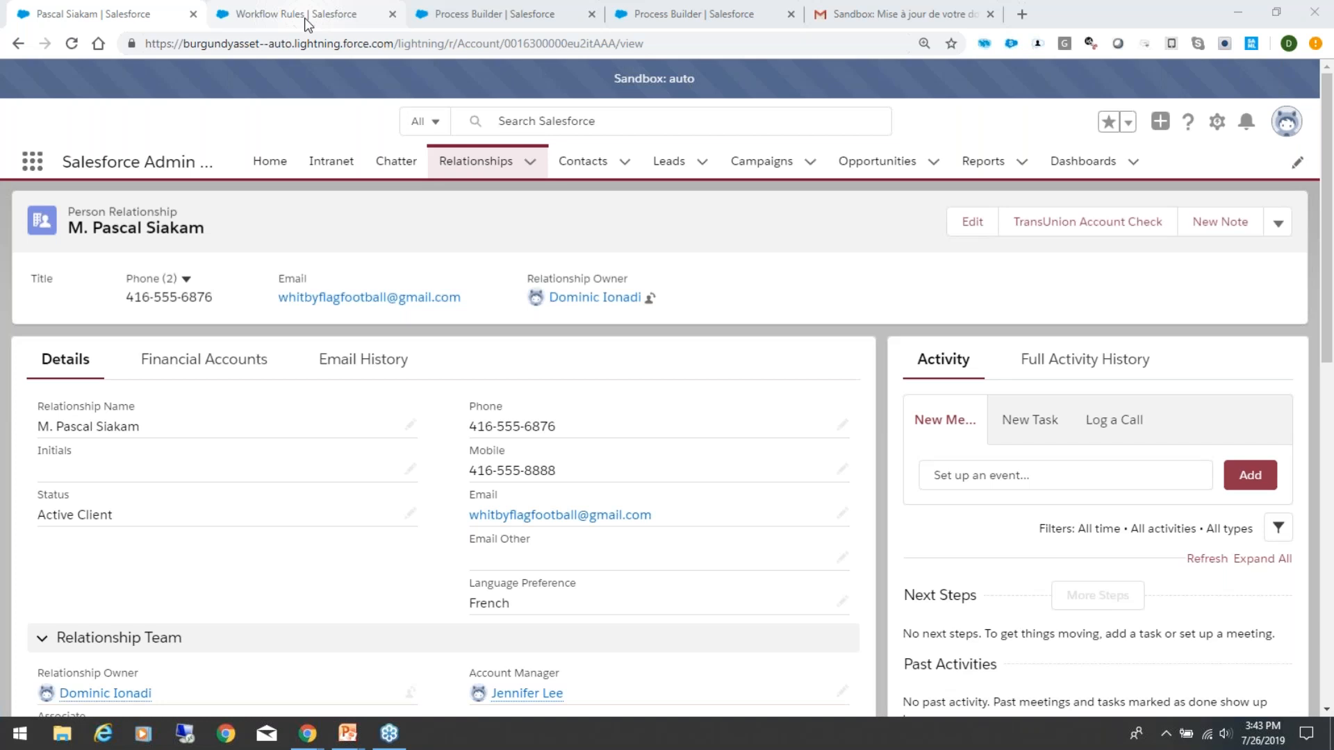
pyautogui.click(306, 15)
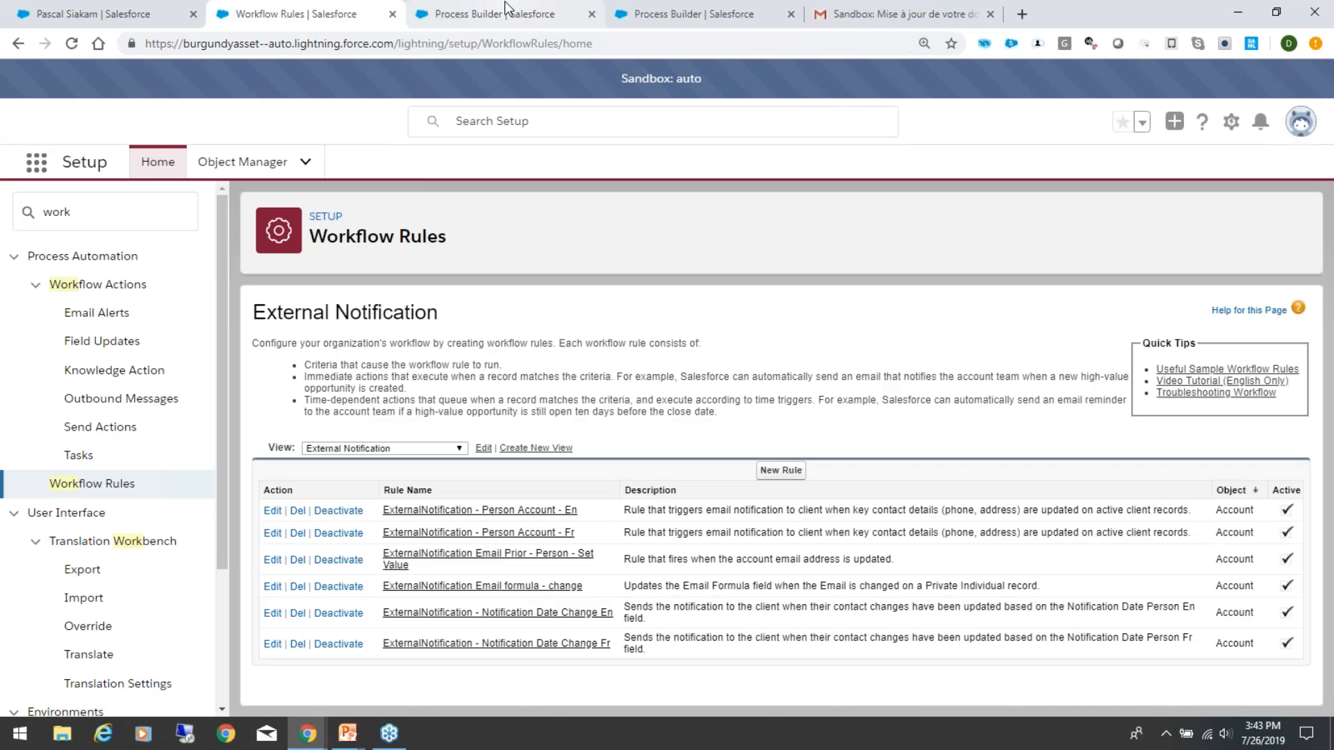
pyautogui.click(112, 8)
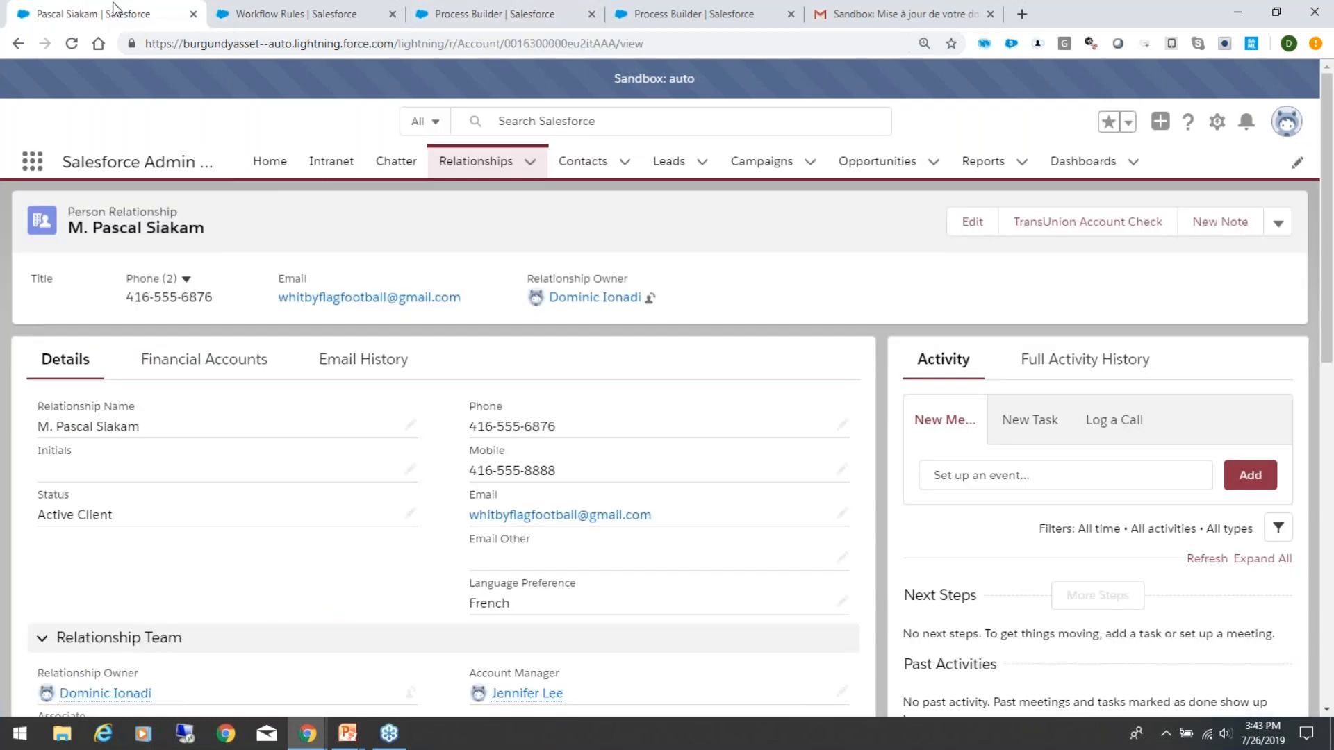